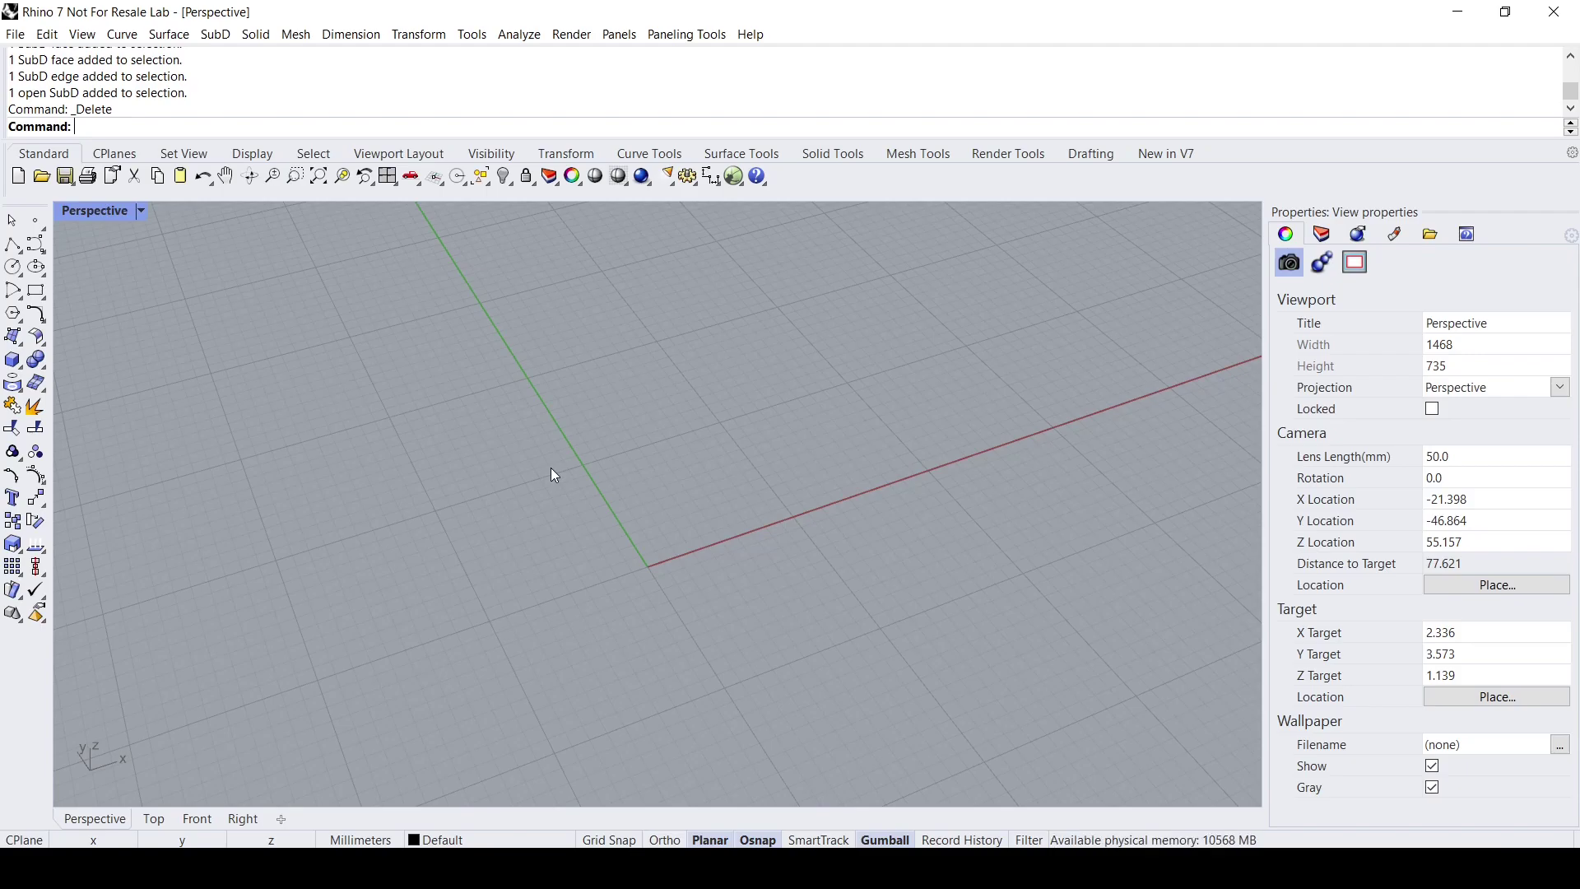
# Display the SubD Tools as a floating toolbar in the viewport.
pyautogui.click(1173, 156)
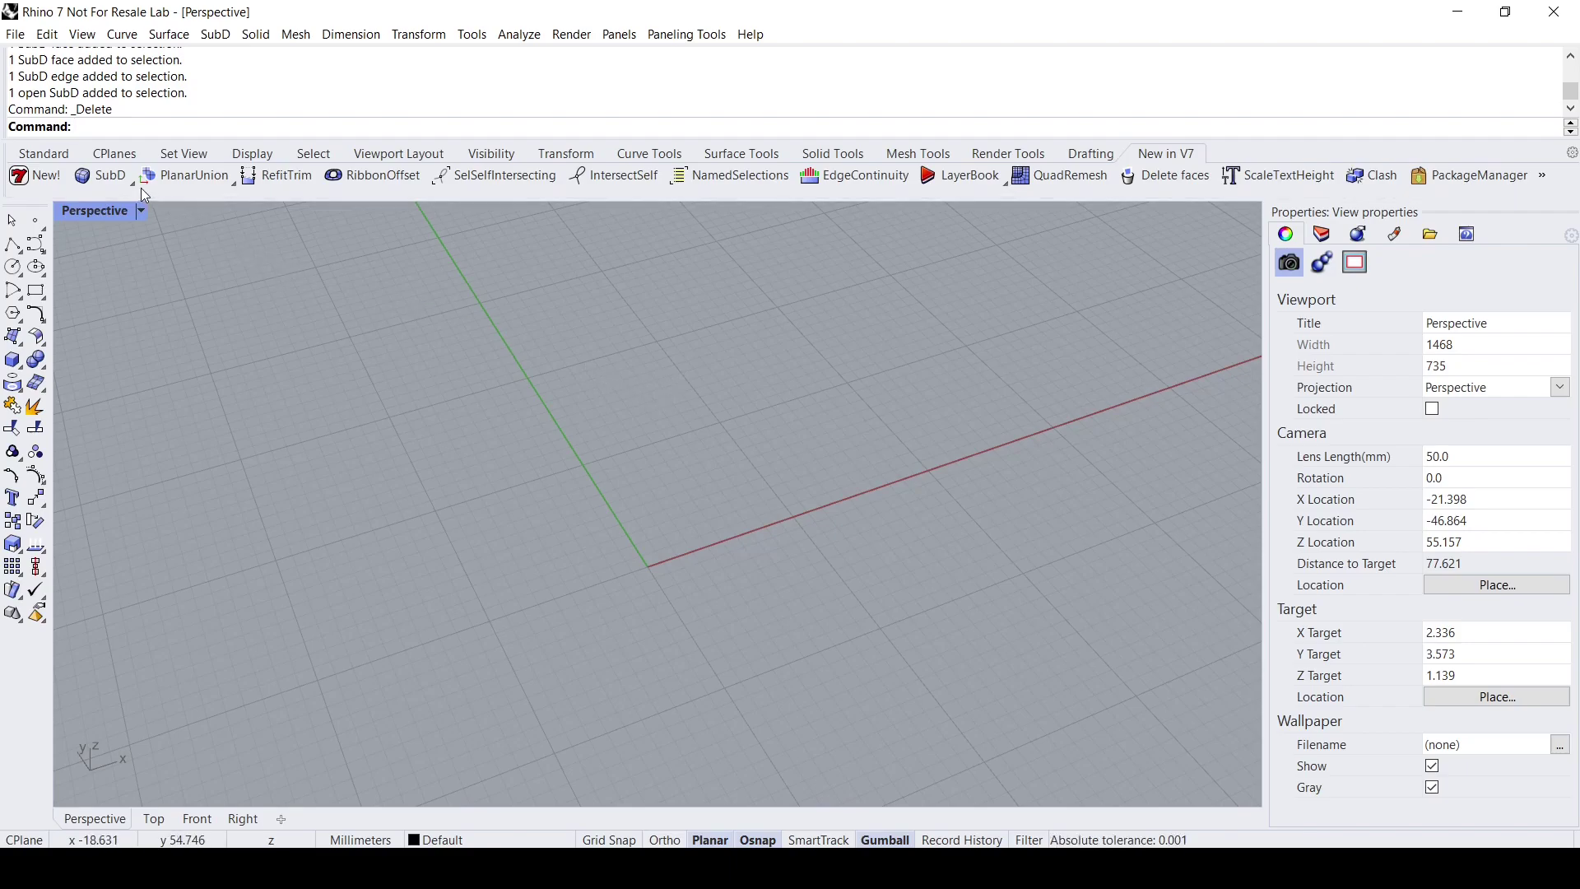
pyautogui.click(113, 179)
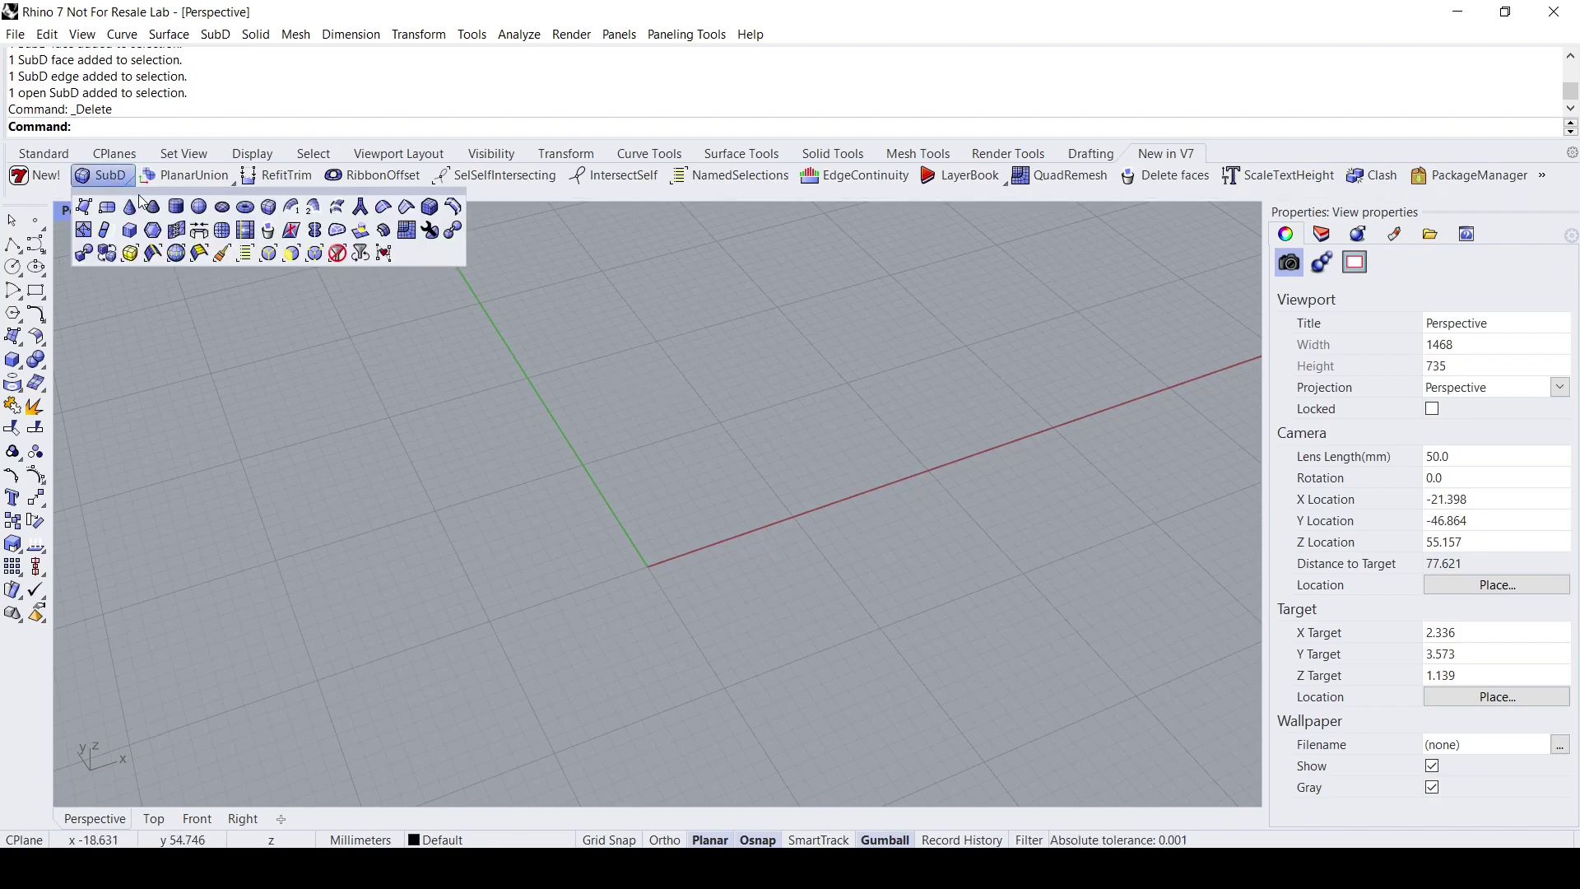
pyautogui.moveTo(143, 201); pyautogui.dragTo(215, 258)
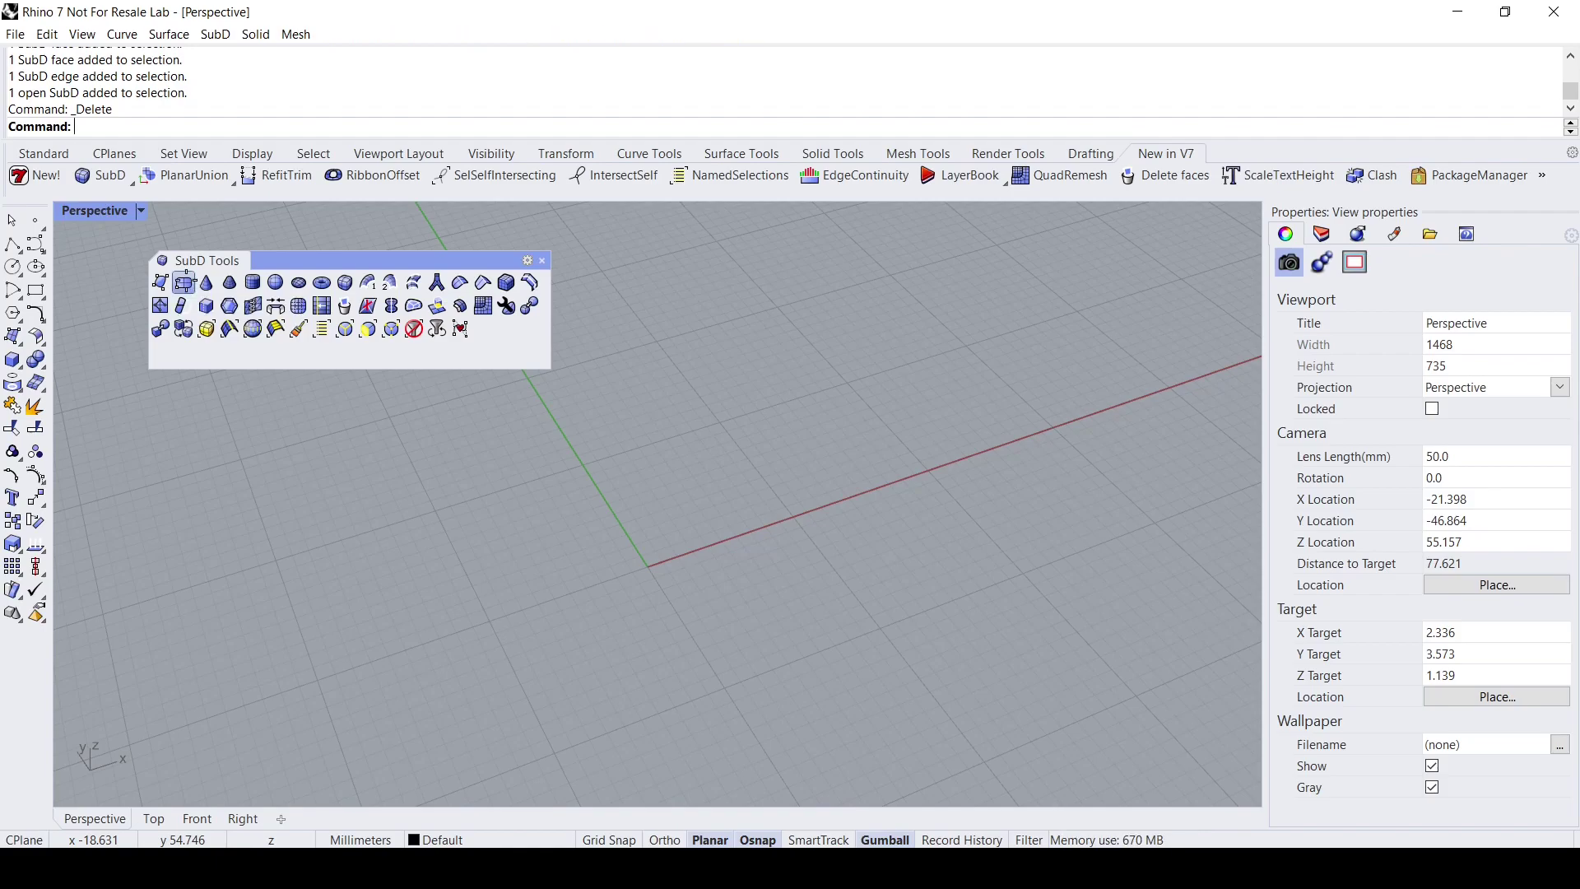
# Create a rectangular SubD plane around the origin by two corners, with an X count of 4 and a Y count of 3.
pyautogui.click(184, 284)
pyautogui.moveTo(532, 588); pyautogui.dragTo(483, 584, button='right')
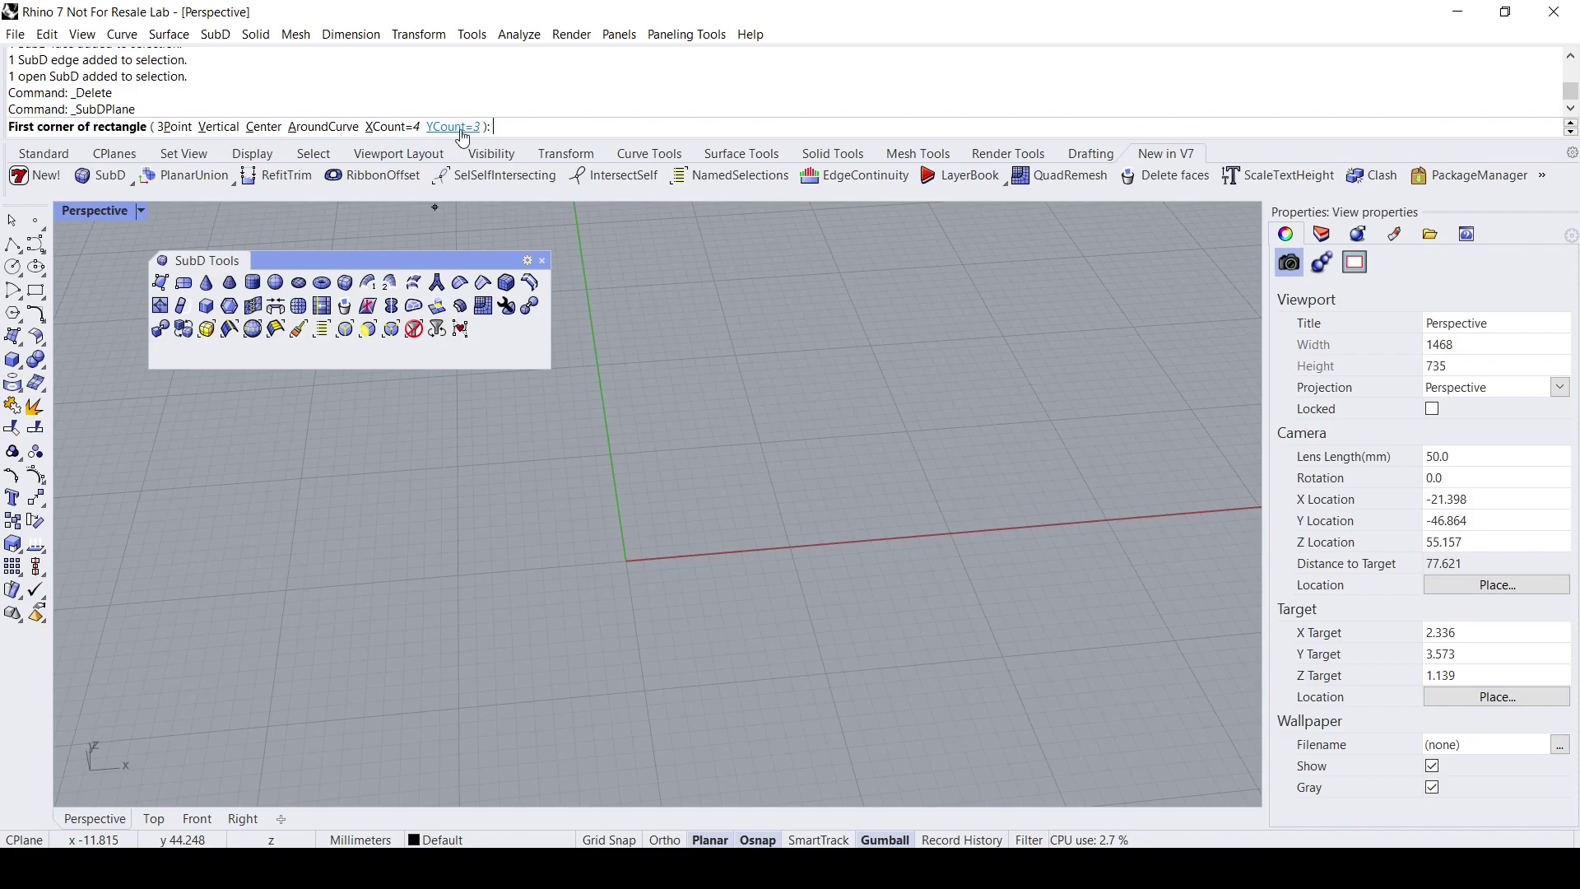
pyautogui.scroll(-2, 440, 494)
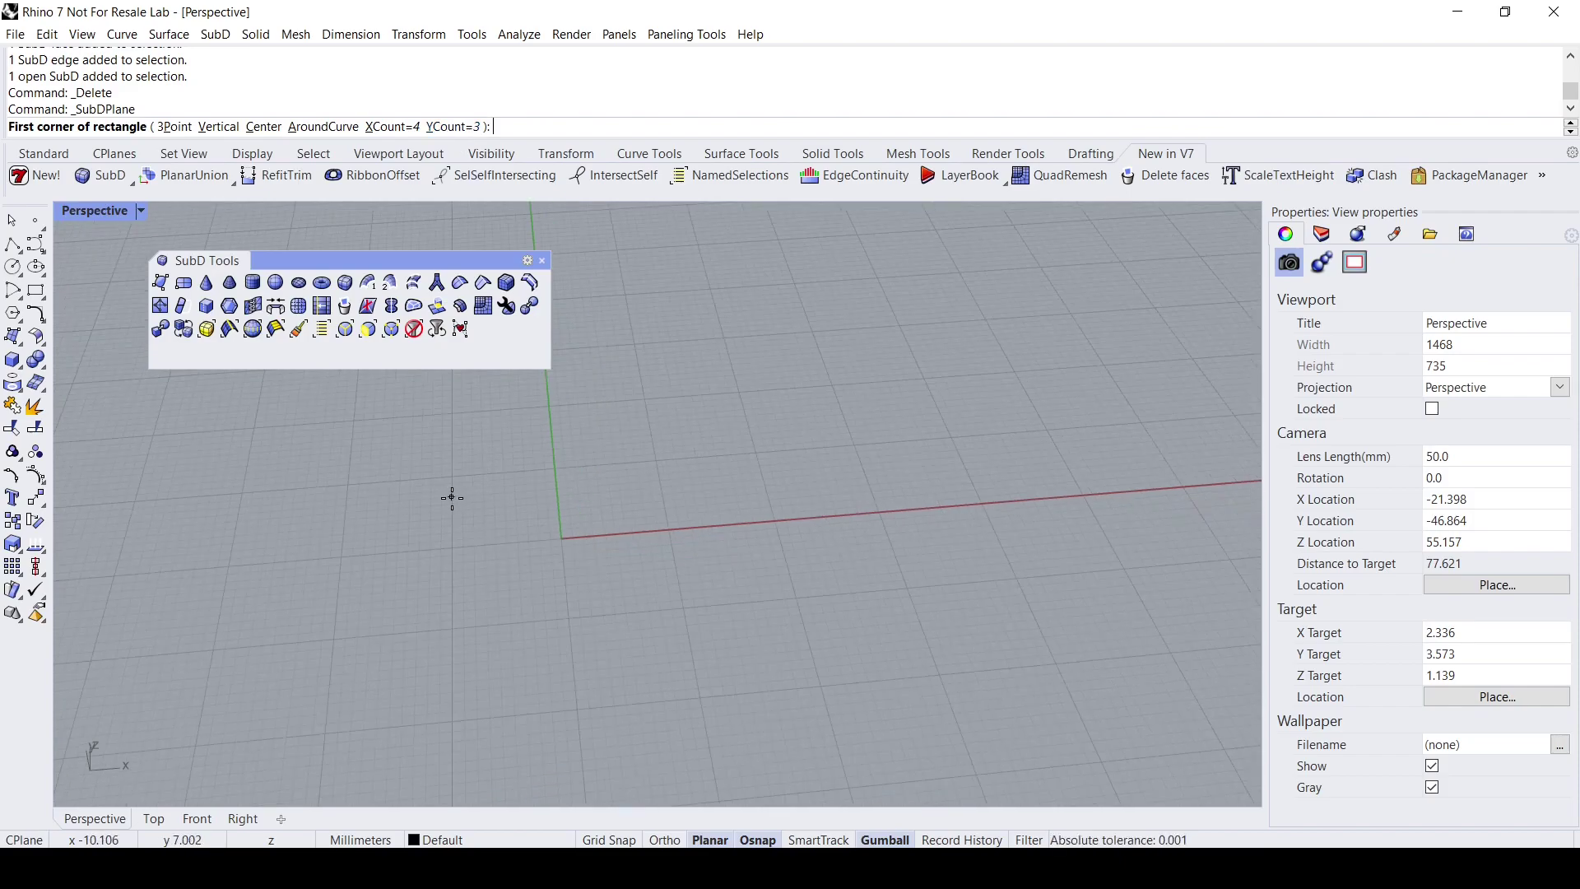
pyautogui.click(410, 451)
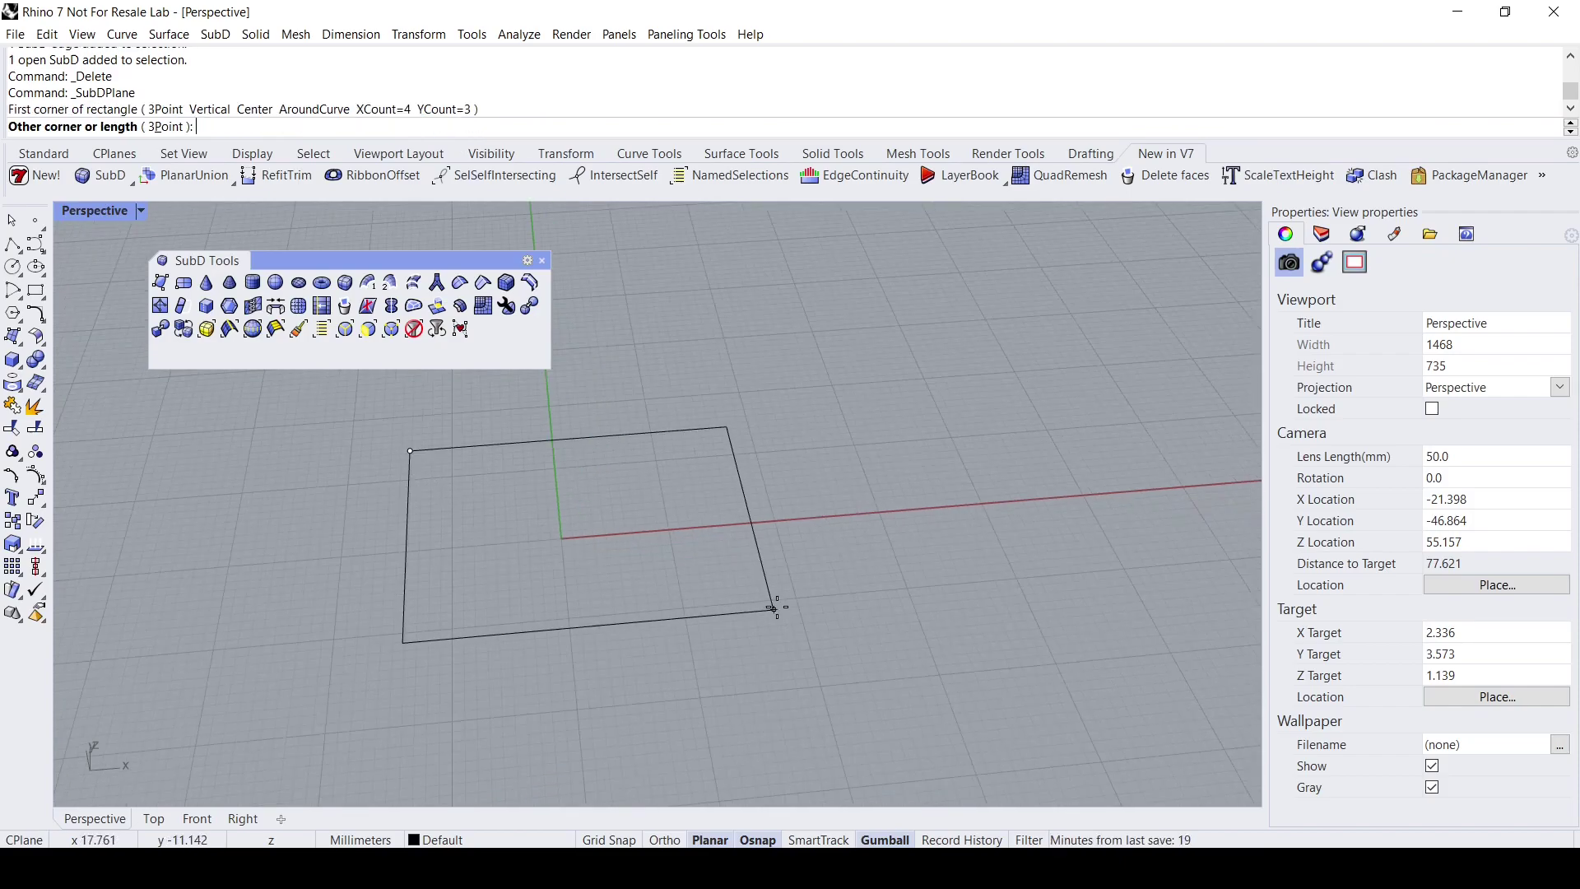
pyautogui.click(826, 587)
pyautogui.moveTo(835, 592); pyautogui.dragTo(738, 531, button='right')
# Turn on the SubD plane's control points and set the Perspective viewport to Wireframe display.
pyautogui.click(724, 526)
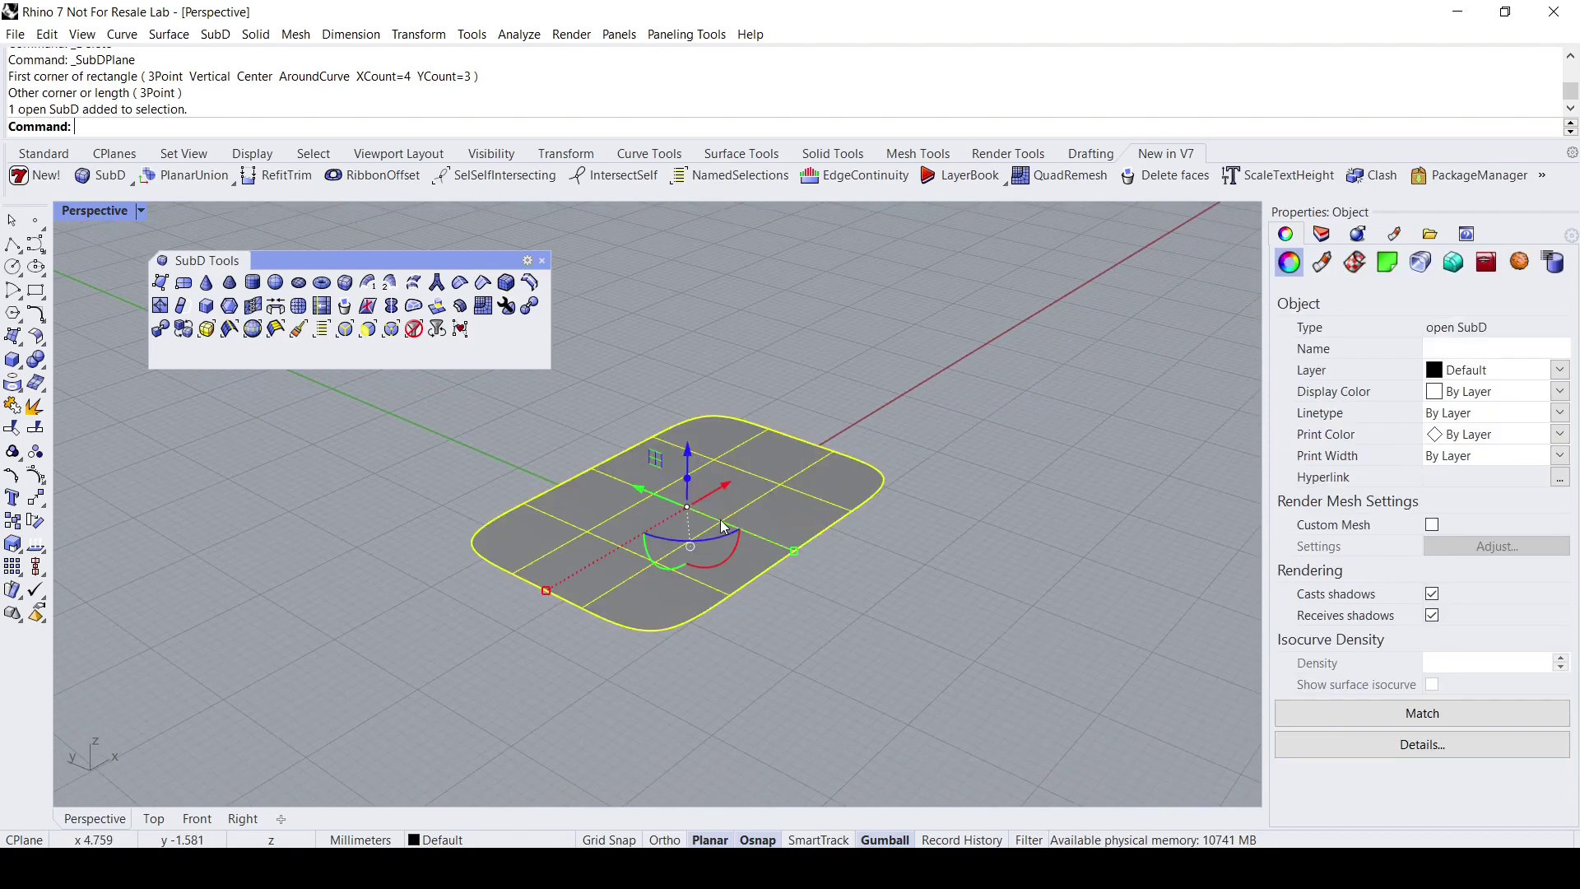
pyautogui.click(35, 474)
pyautogui.moveTo(110, 490); pyautogui.dragTo(117, 265, button='right')
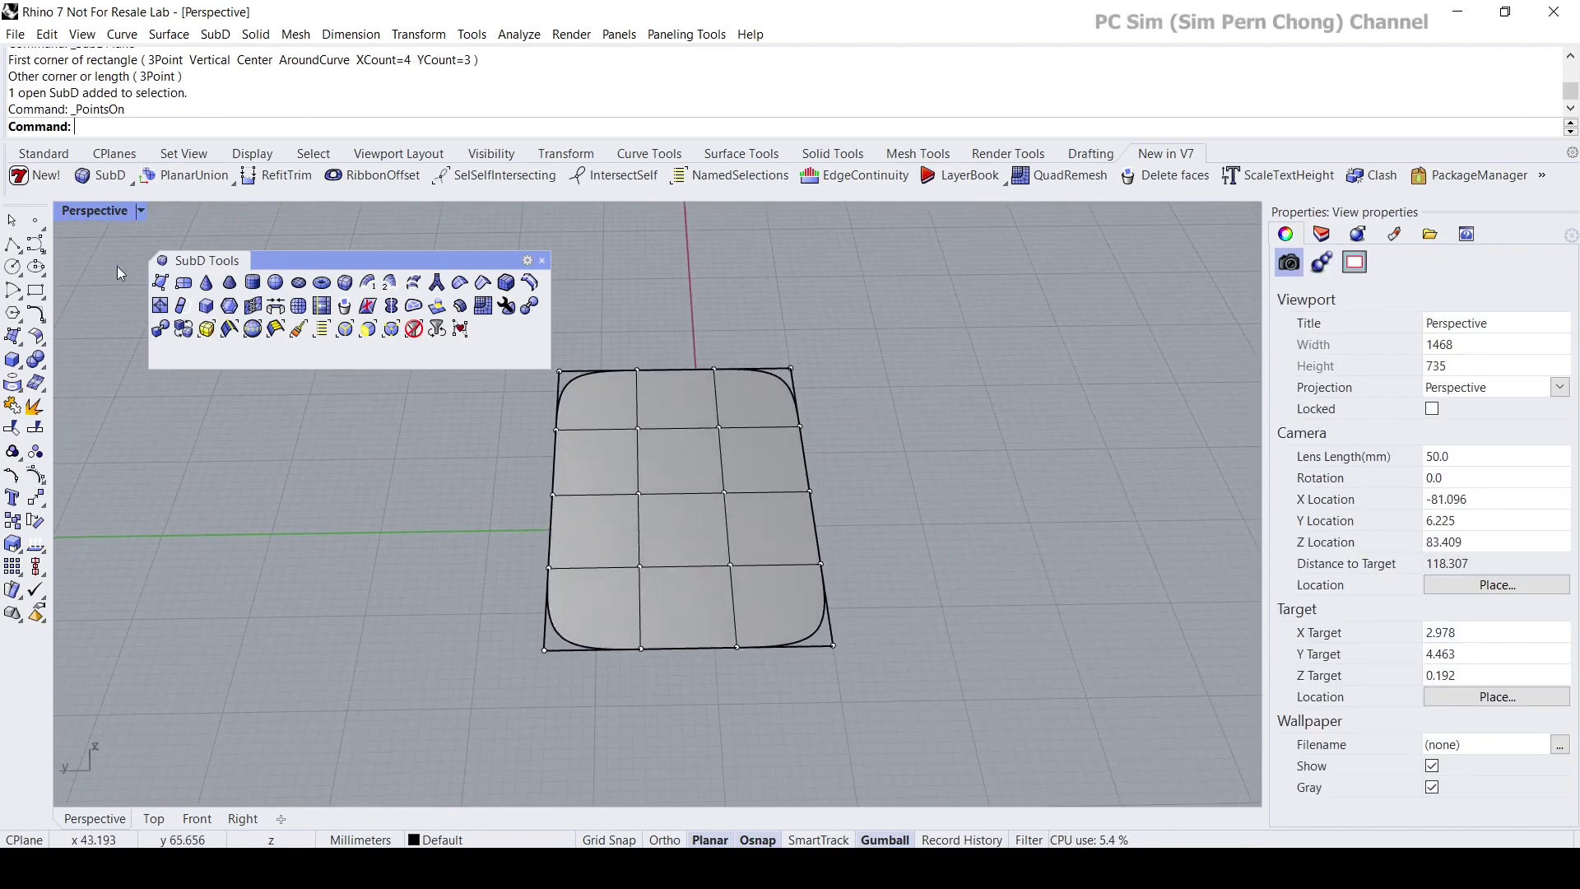
pyautogui.click(71, 210)
pyautogui.click(165, 244)
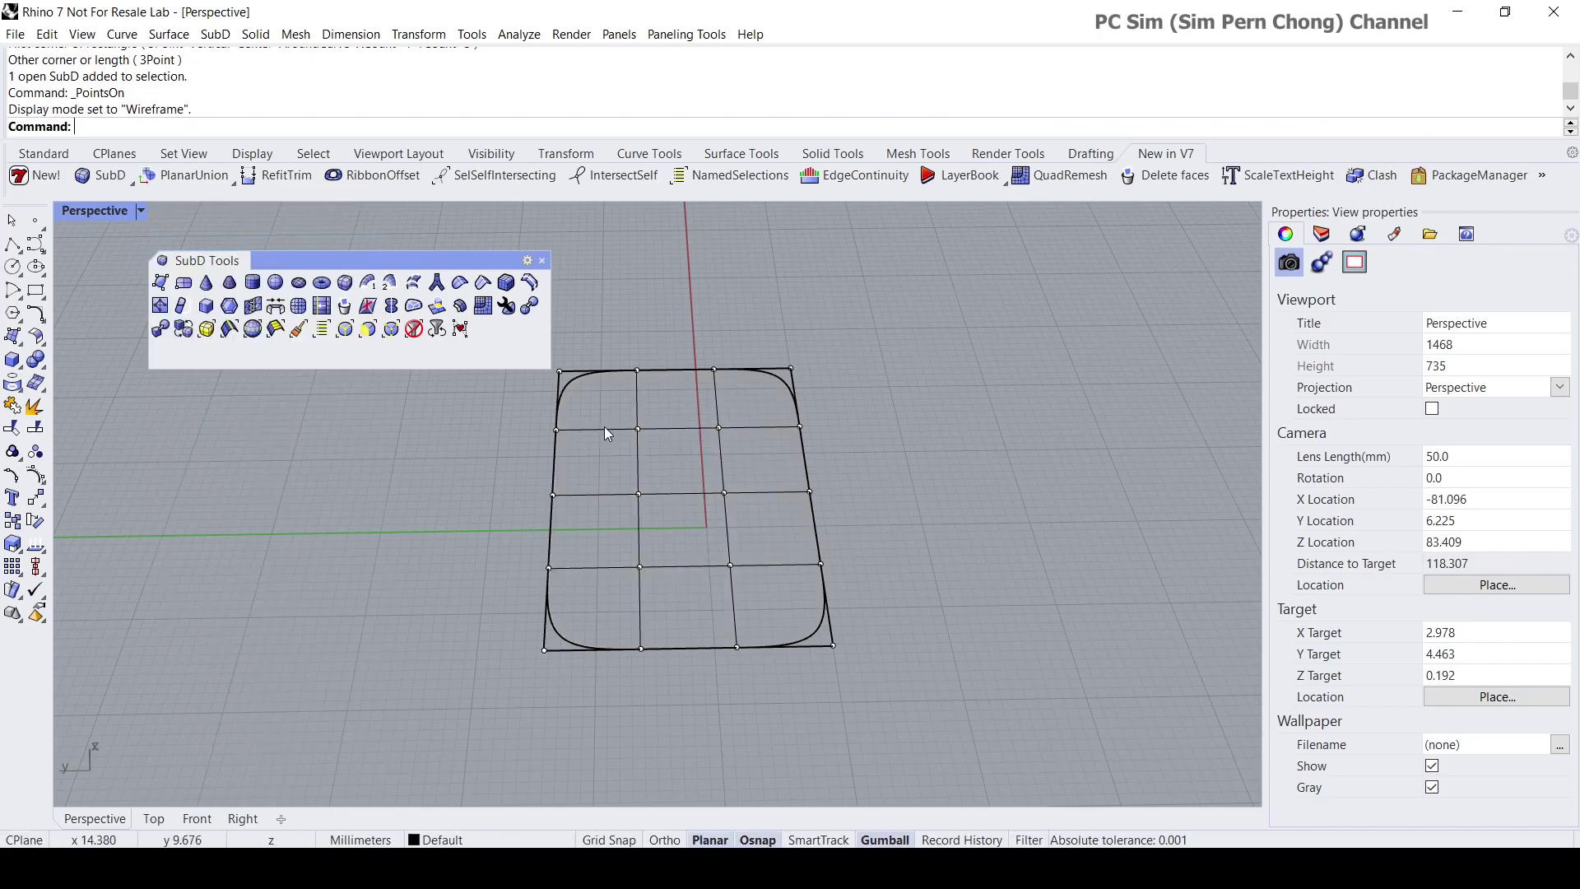
# Select the plane's six interior control points, return the viewport to Shaded display and raise the points about 3.9 mm.
pyautogui.moveTo(709, 520); pyautogui.dragTo(759, 593)
pyautogui.moveTo(781, 608); pyautogui.dragTo(739, 548, button='right')
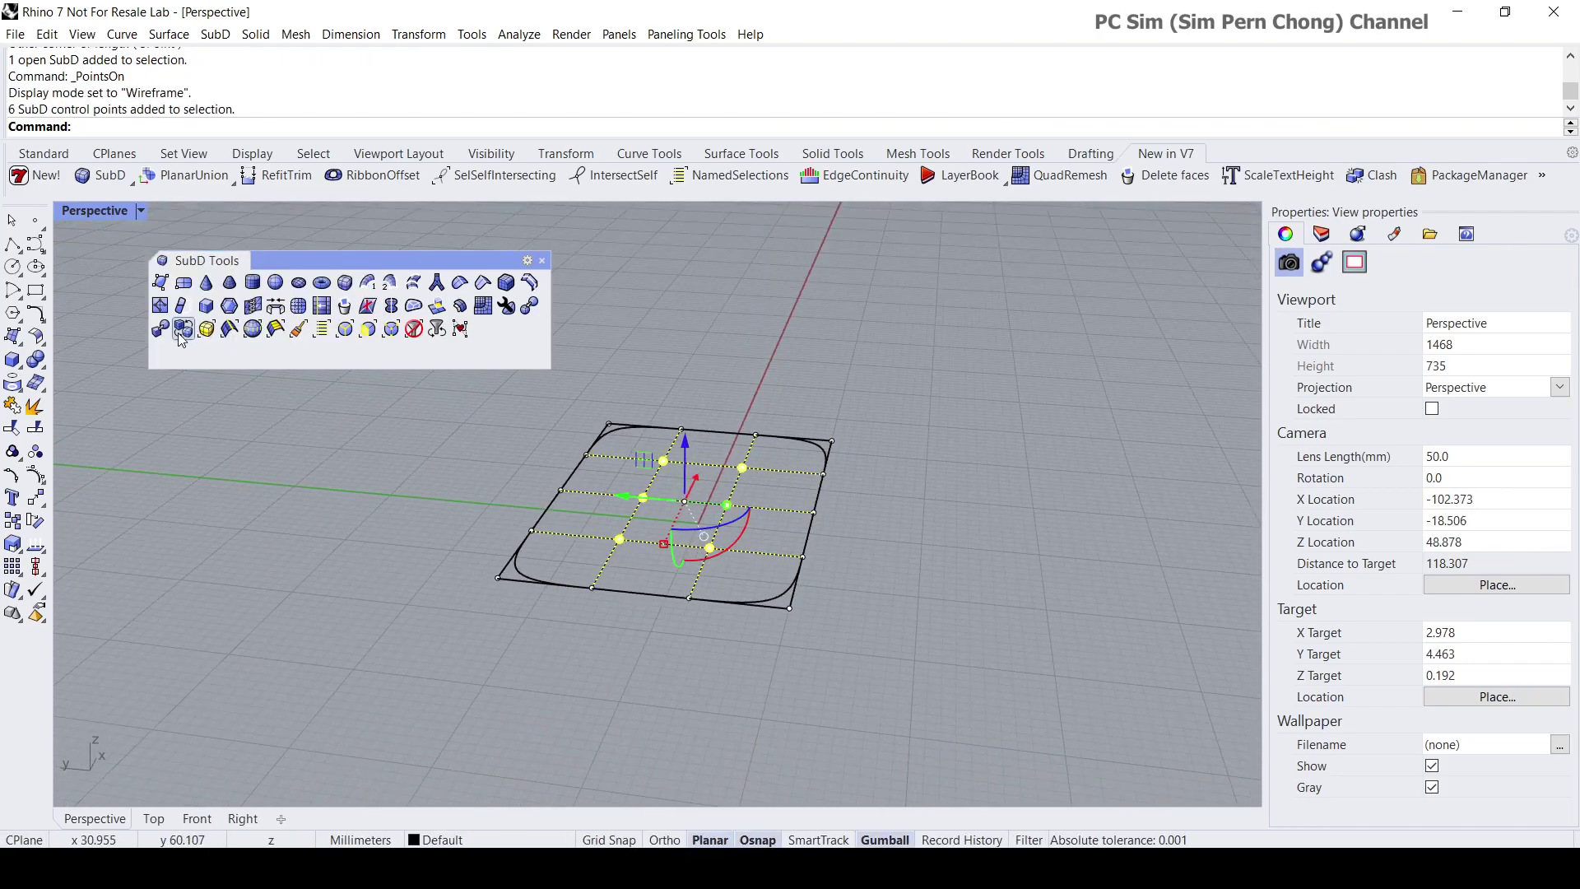
pyautogui.click(93, 212)
pyautogui.click(165, 258)
pyautogui.scroll(2, 709, 486)
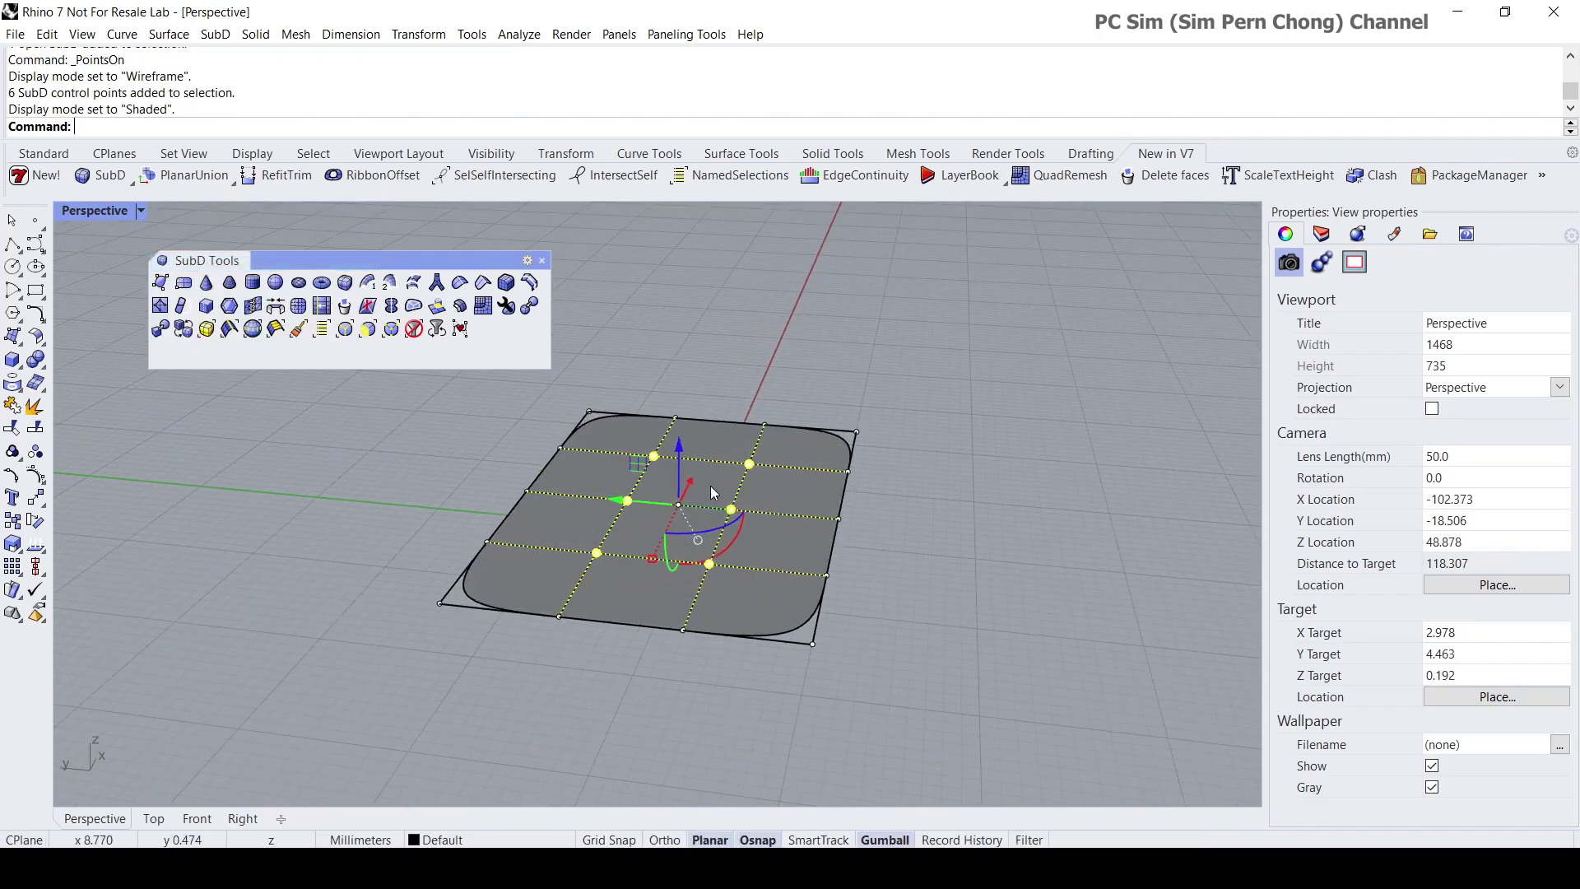
pyautogui.moveTo(687, 458); pyautogui.dragTo(676, 403)
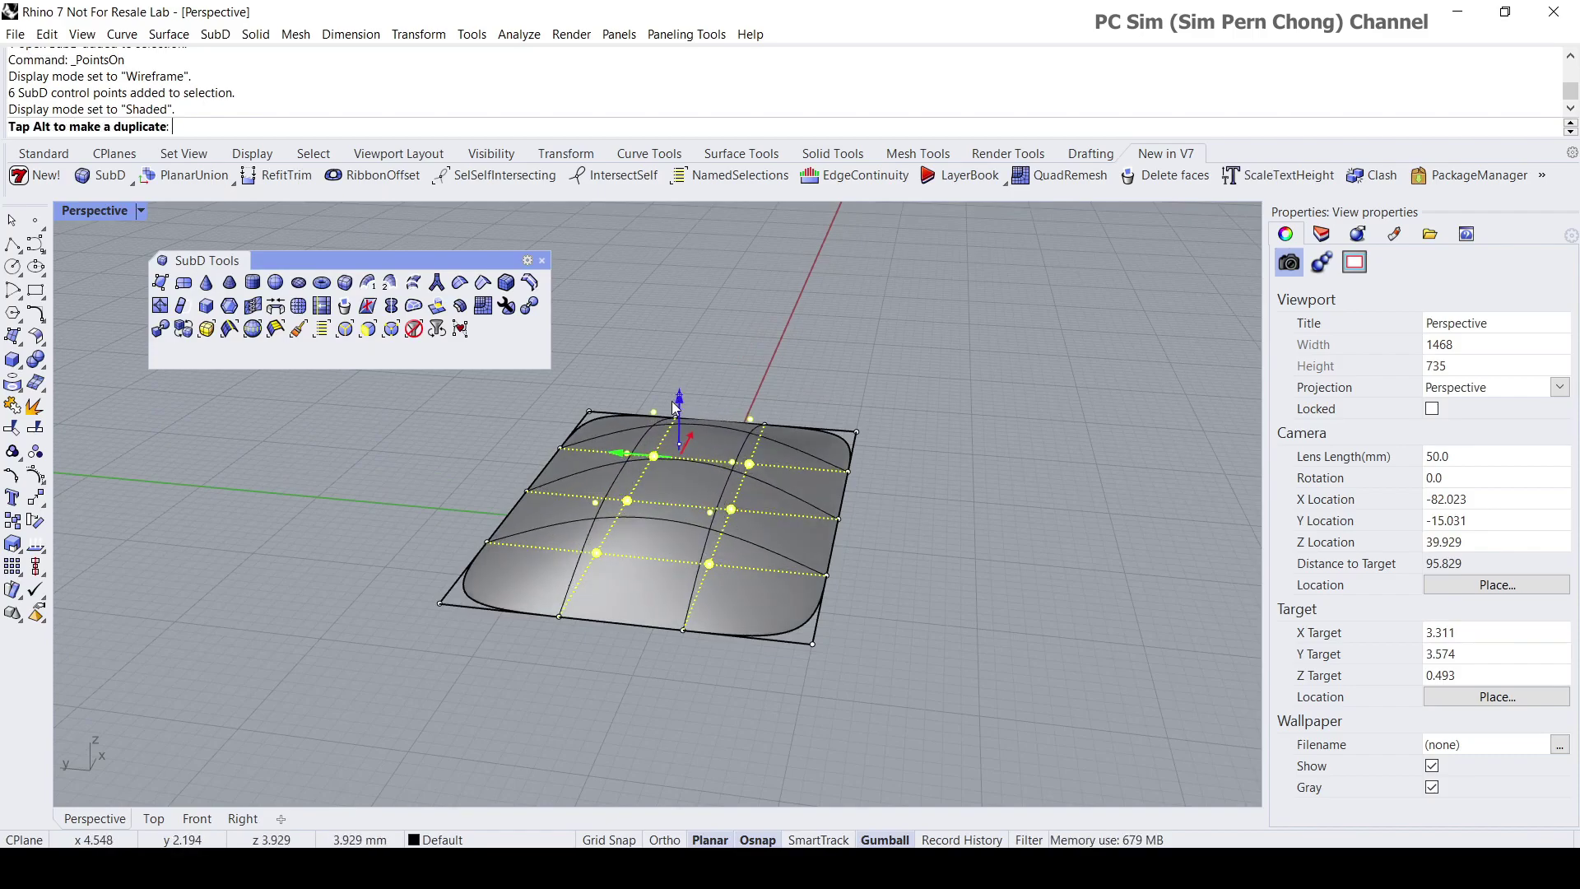
pyautogui.moveTo(676, 403); pyautogui.dragTo(553, 531, button='right')
# Scale the six raised control points outward along both the length and the width of the plane, and deselect them.
pyautogui.moveTo(550, 483); pyautogui.dragTo(515, 487)
pyautogui.moveTo(520, 502); pyautogui.dragTo(770, 510, button='right')
pyautogui.scroll(3, 747, 457)
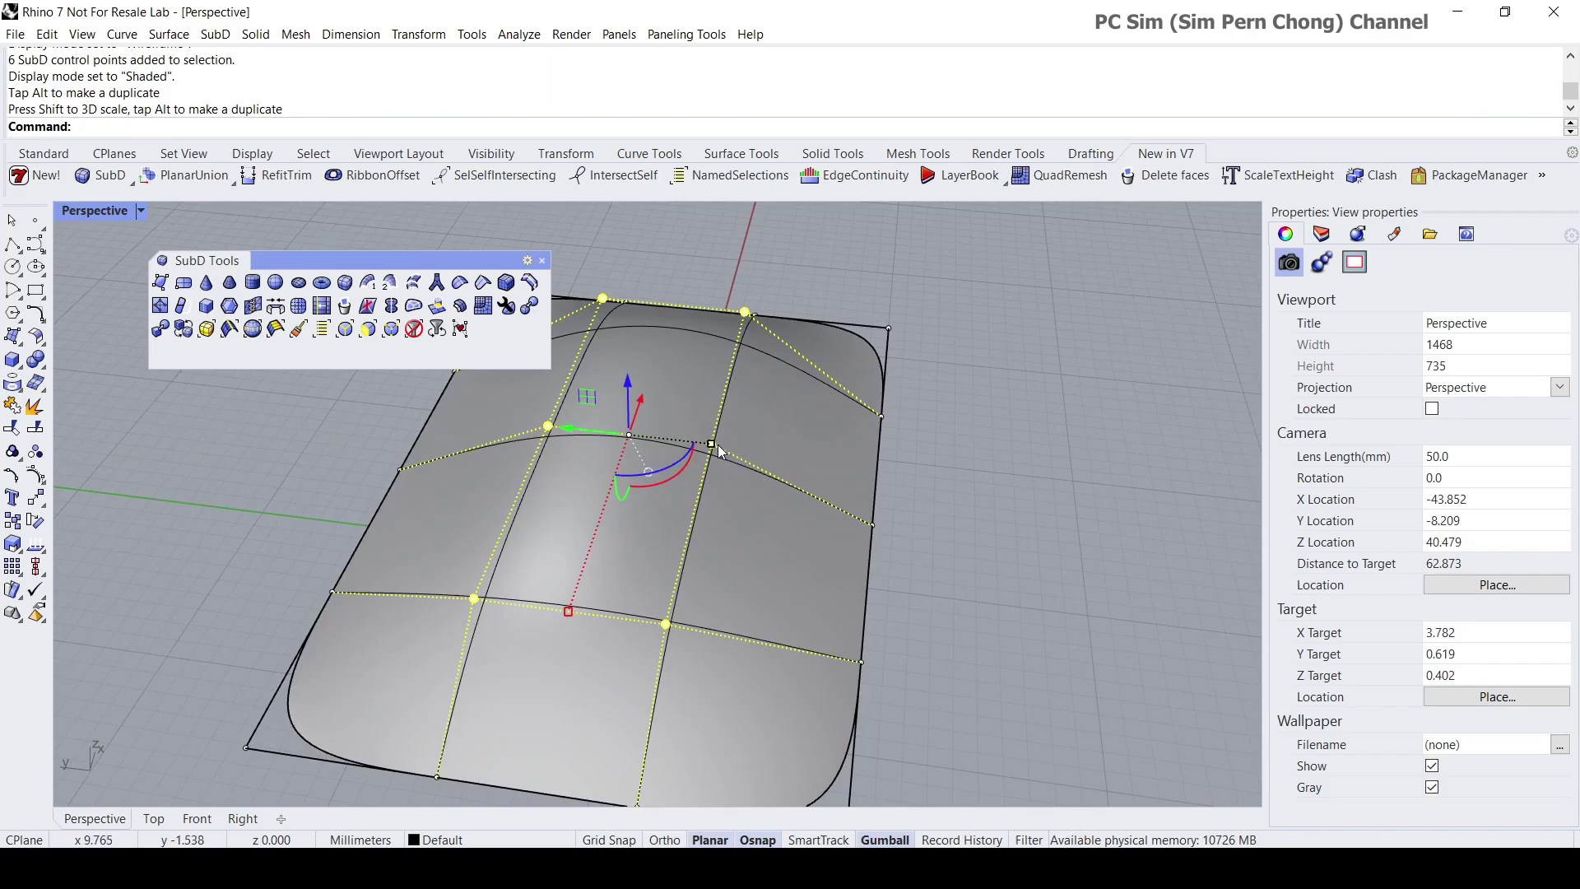
pyautogui.moveTo(718, 444); pyautogui.dragTo(790, 462)
pyautogui.moveTo(790, 462); pyautogui.dragTo(732, 413, button='right')
pyautogui.scroll(3, 732, 413)
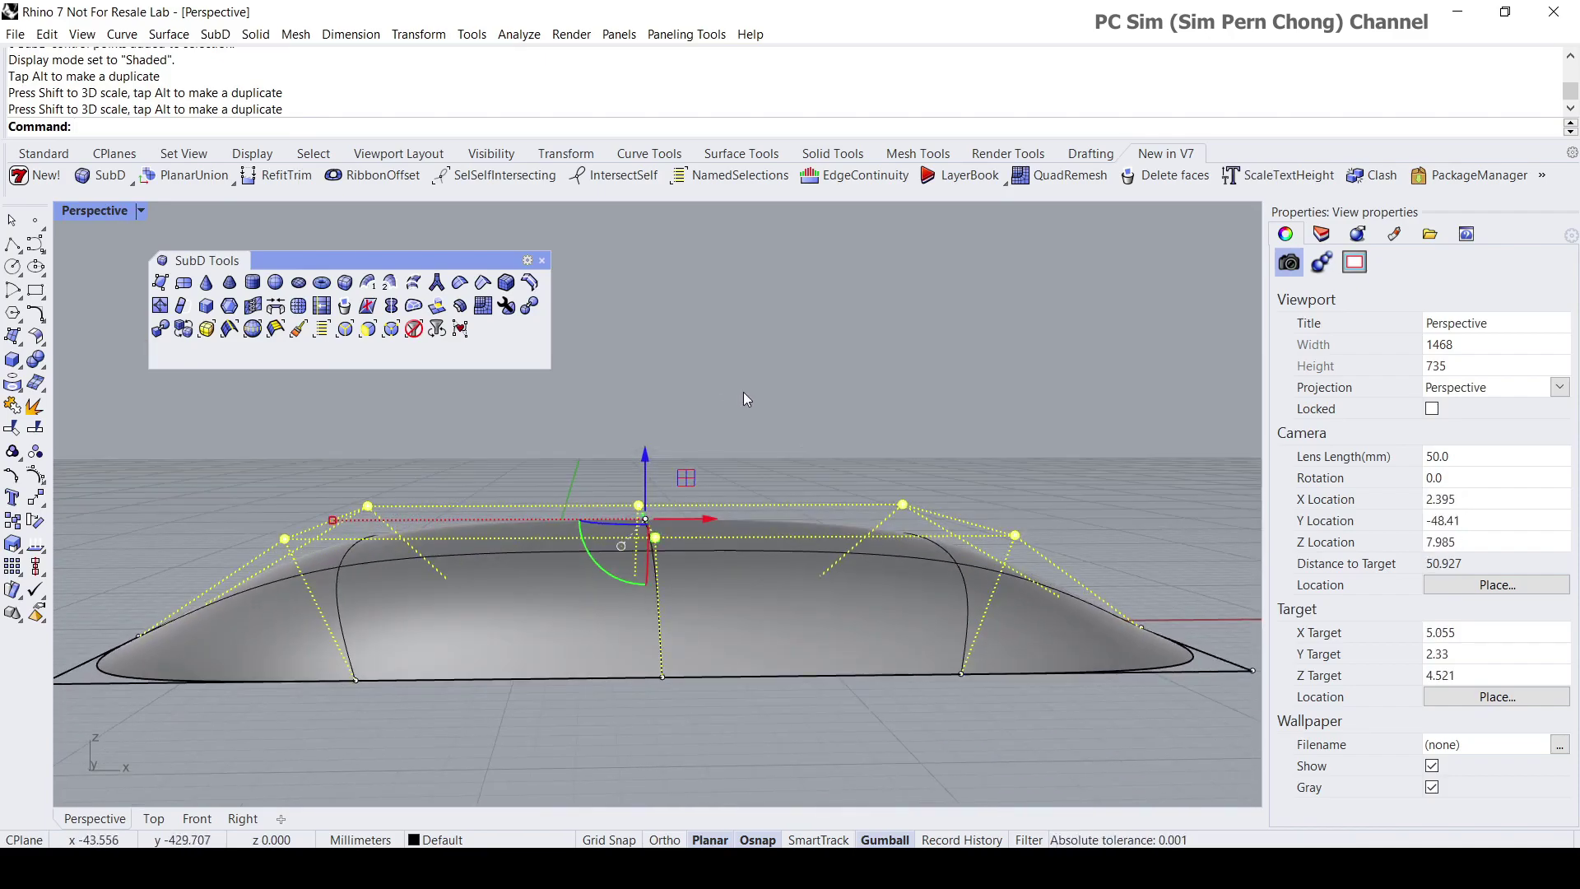
pyautogui.press('Escape')
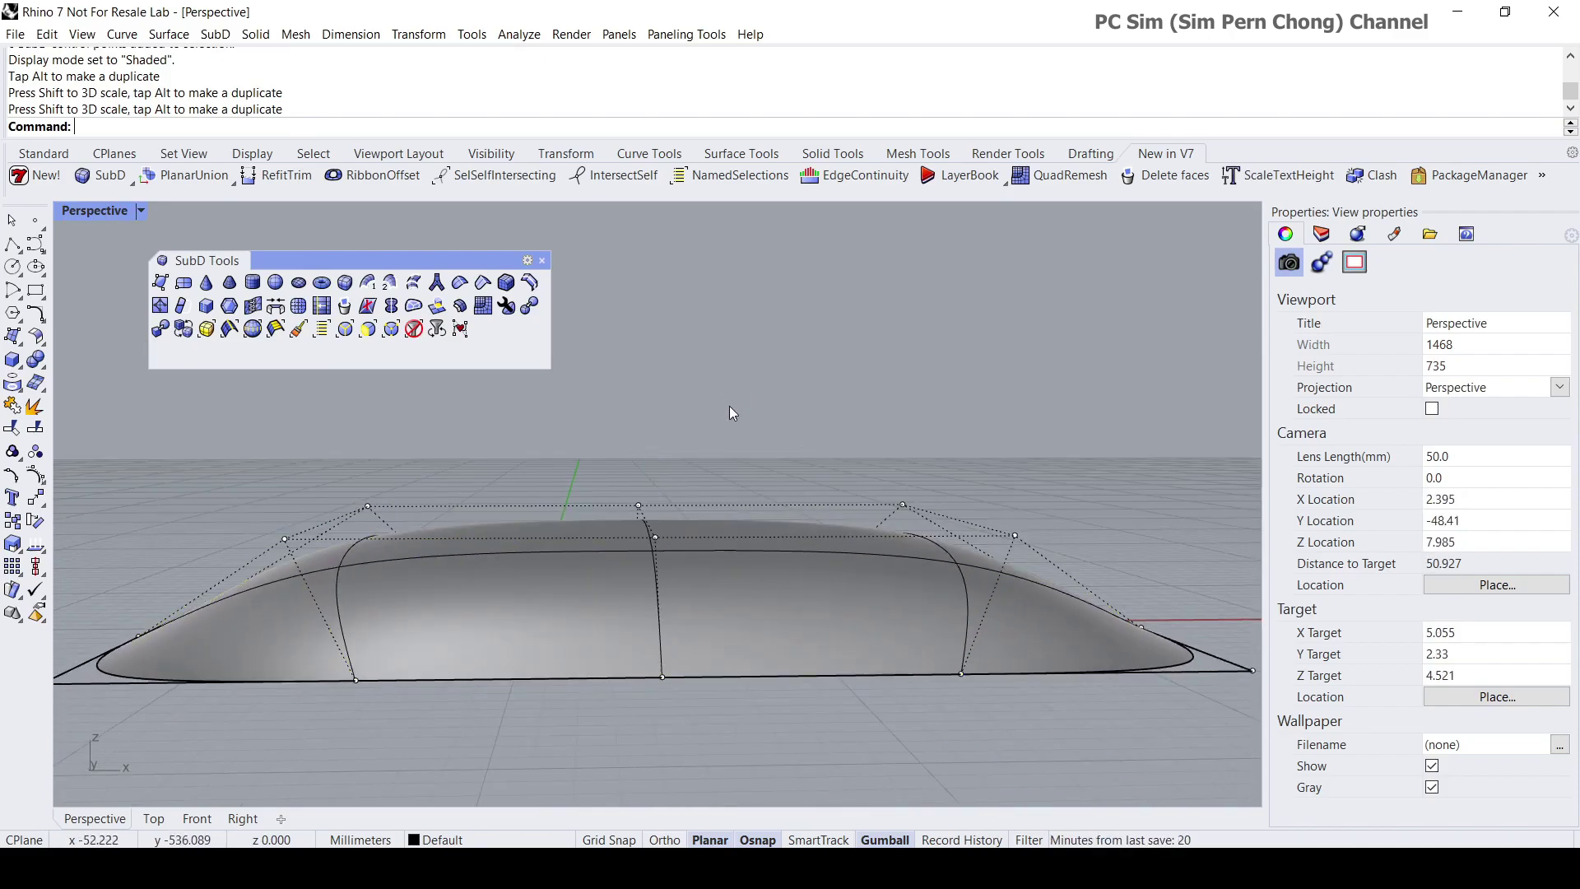
# Subdivide the whole domed SubD once.
pyautogui.moveTo(681, 497); pyautogui.dragTo(559, 547, button='right')
pyautogui.scroll(-5, 778, 564)
pyautogui.scroll(3, 702, 575)
pyautogui.scroll(-4, 766, 569)
pyautogui.scroll(4, 541, 551)
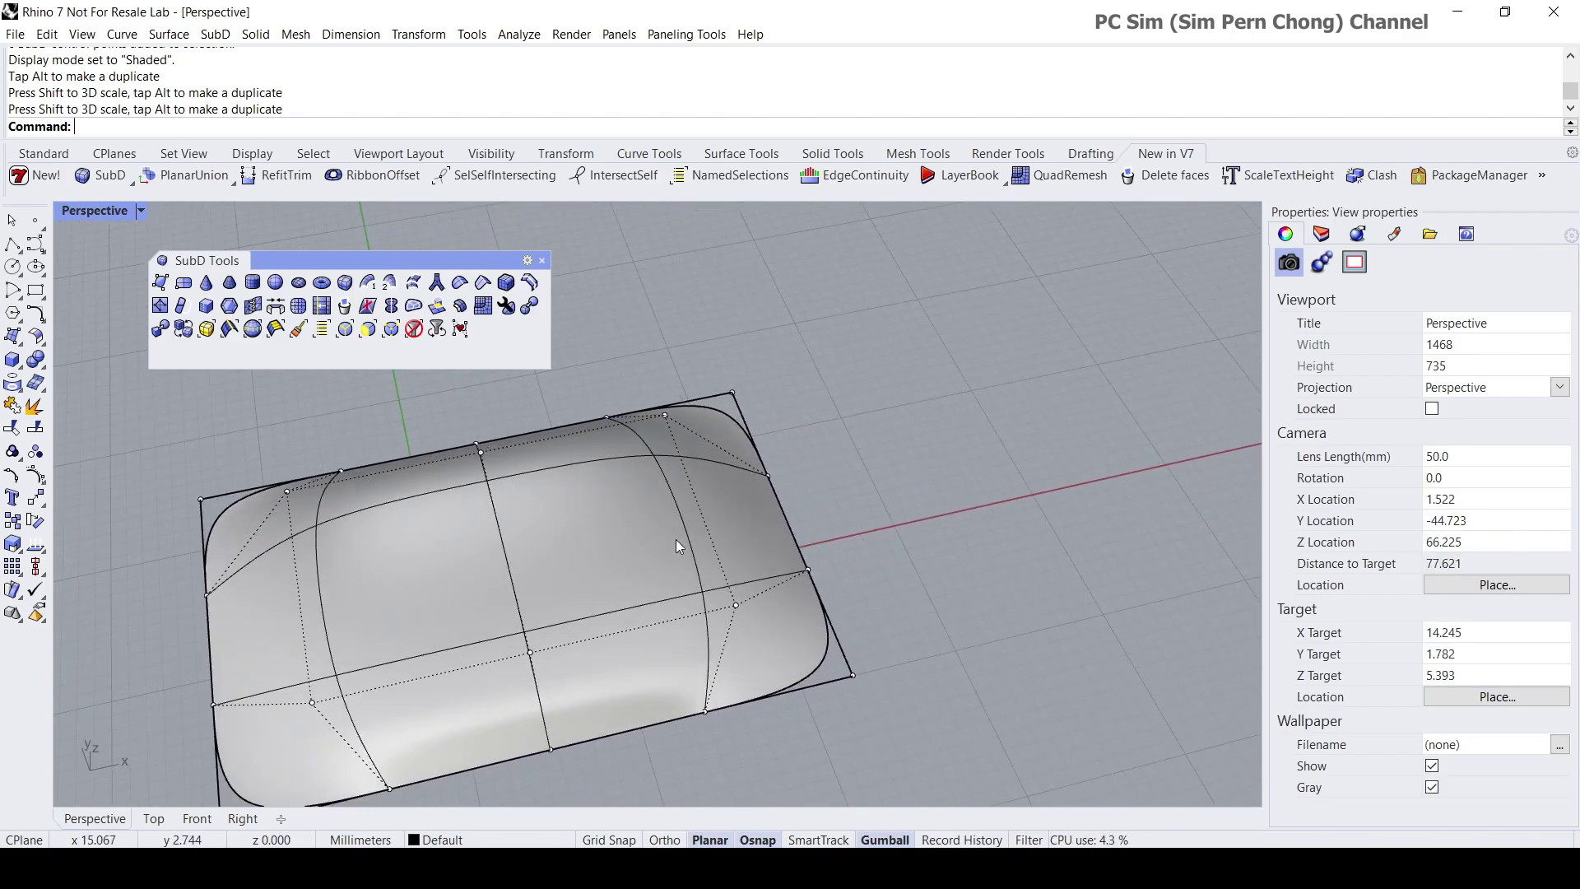
pyautogui.keyDown('shift'); pyautogui.moveTo(677, 543); pyautogui.dragTo(777, 541, button='right'); pyautogui.keyUp('shift')
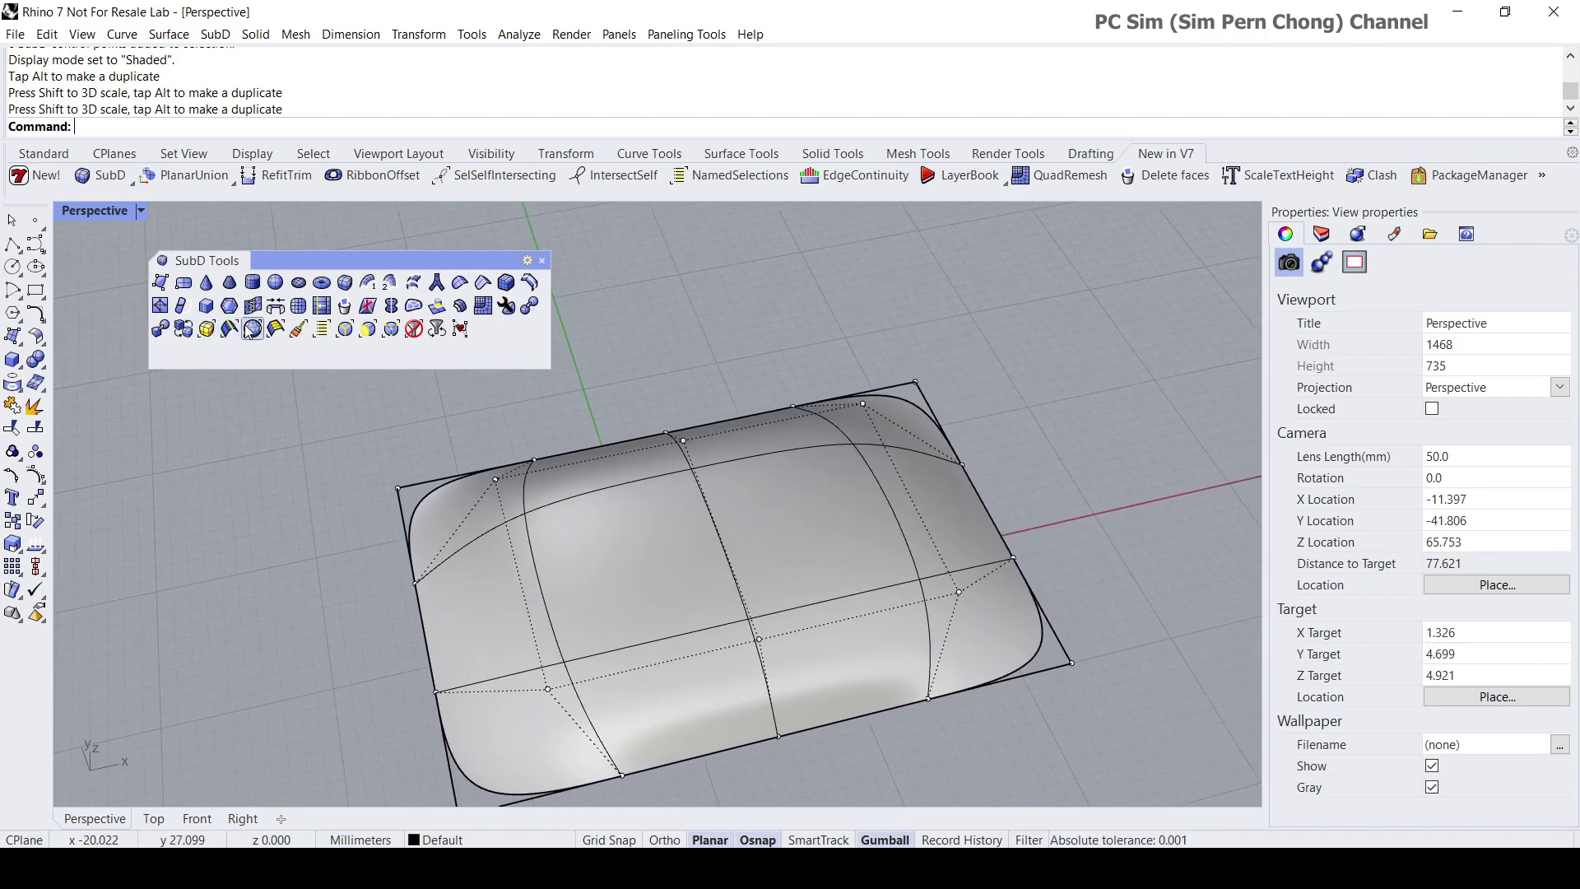
pyautogui.click(299, 312)
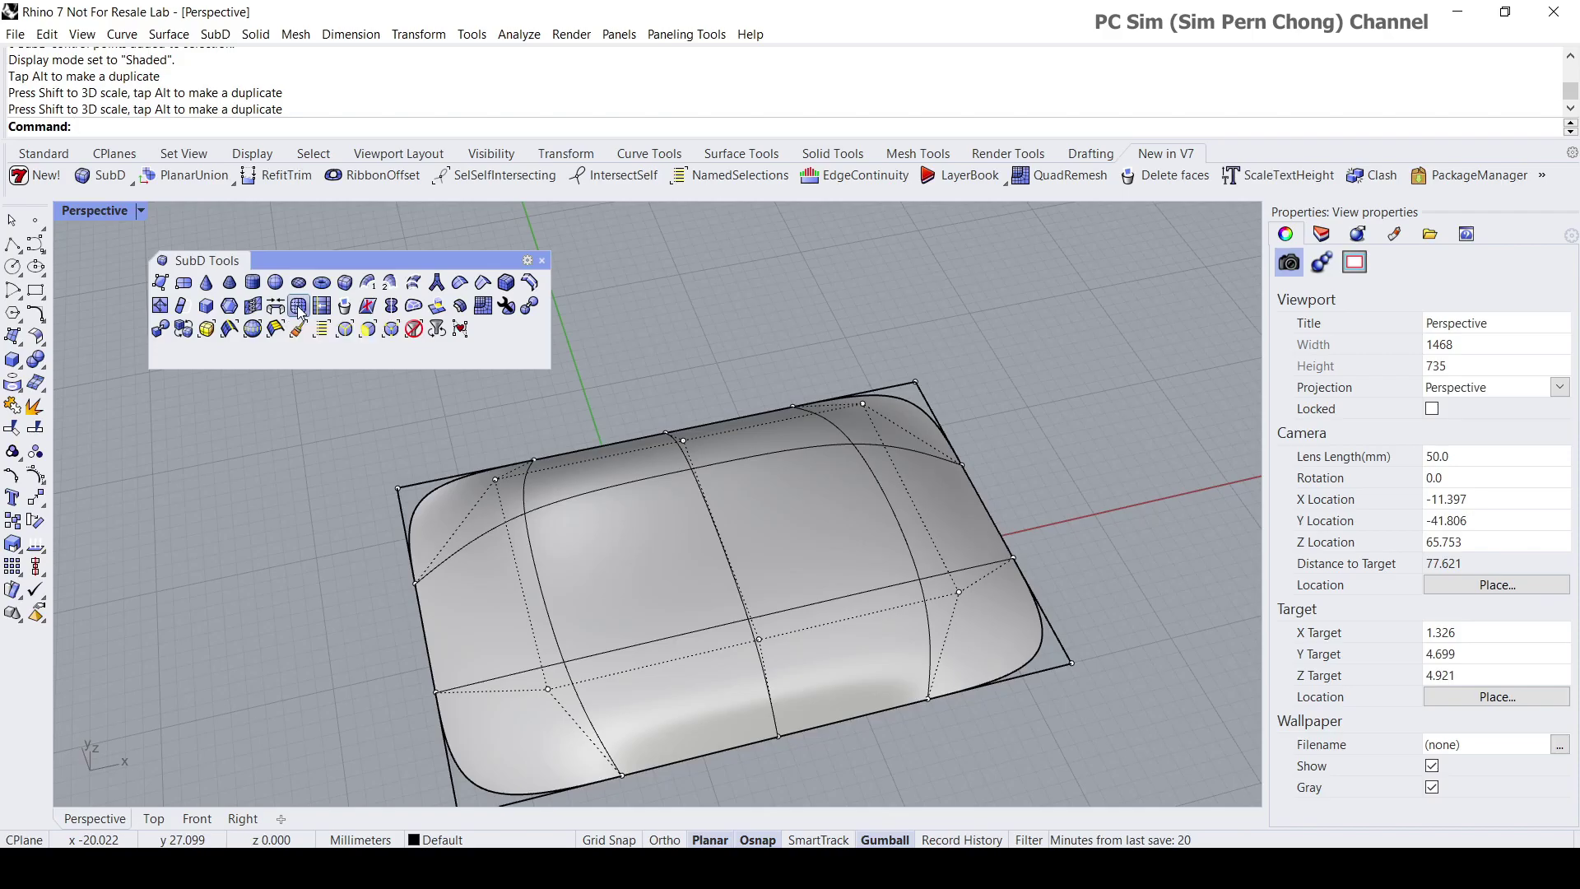
pyautogui.click(606, 519)
pyautogui.press('Return')
pyautogui.moveTo(706, 612); pyautogui.dragTo(787, 613, button='right')
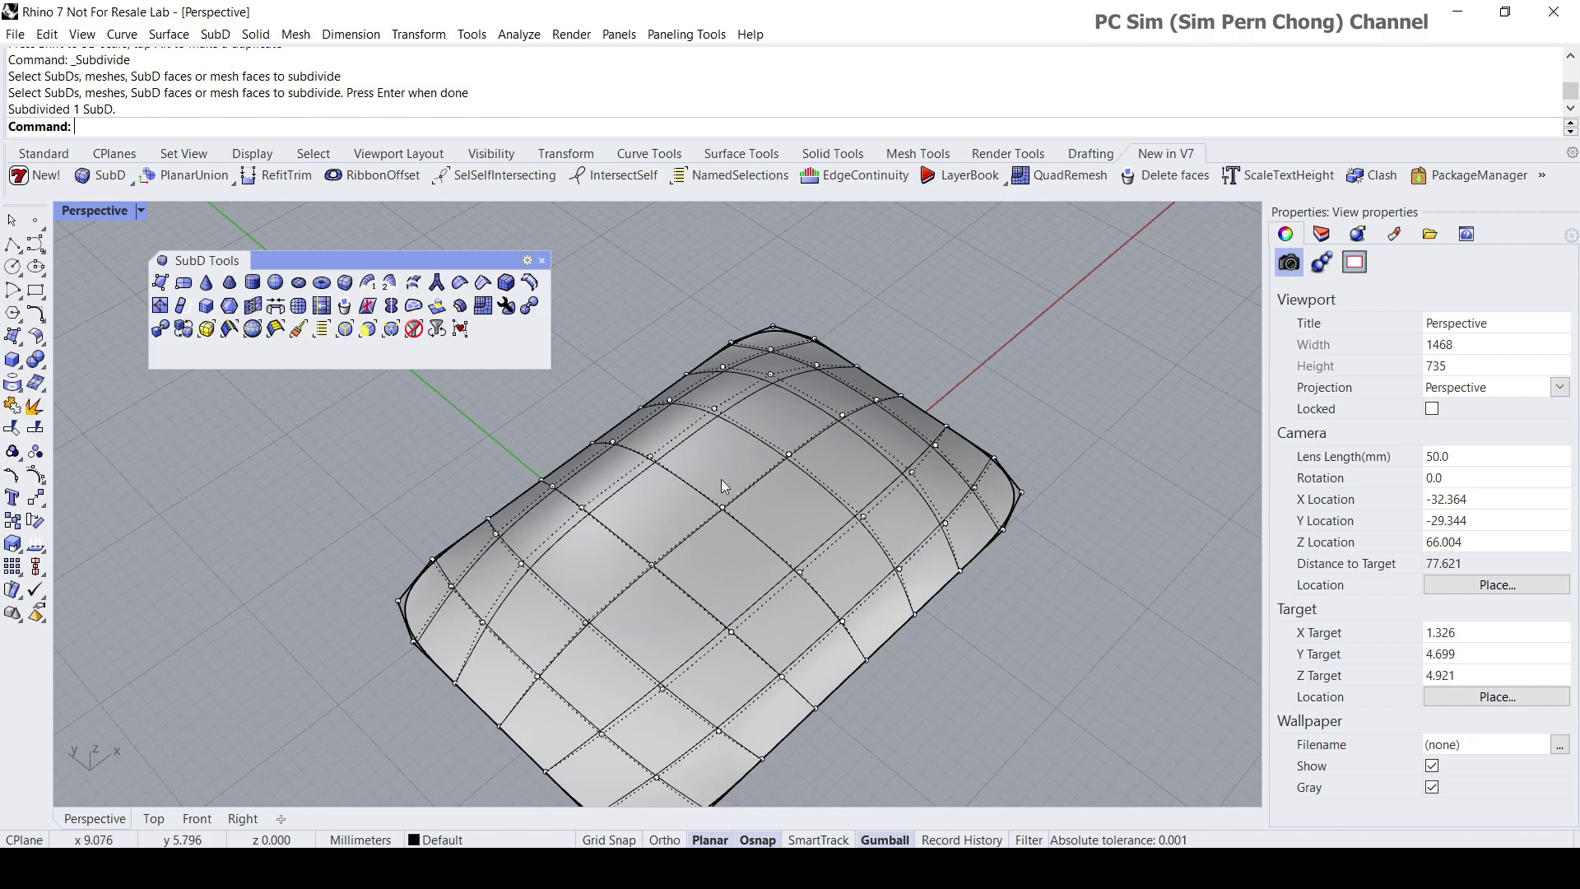
# Enable sub-objects in the selection filter and scale the four central faces on top of the dome uniformly inward.
pyautogui.click(1028, 839)
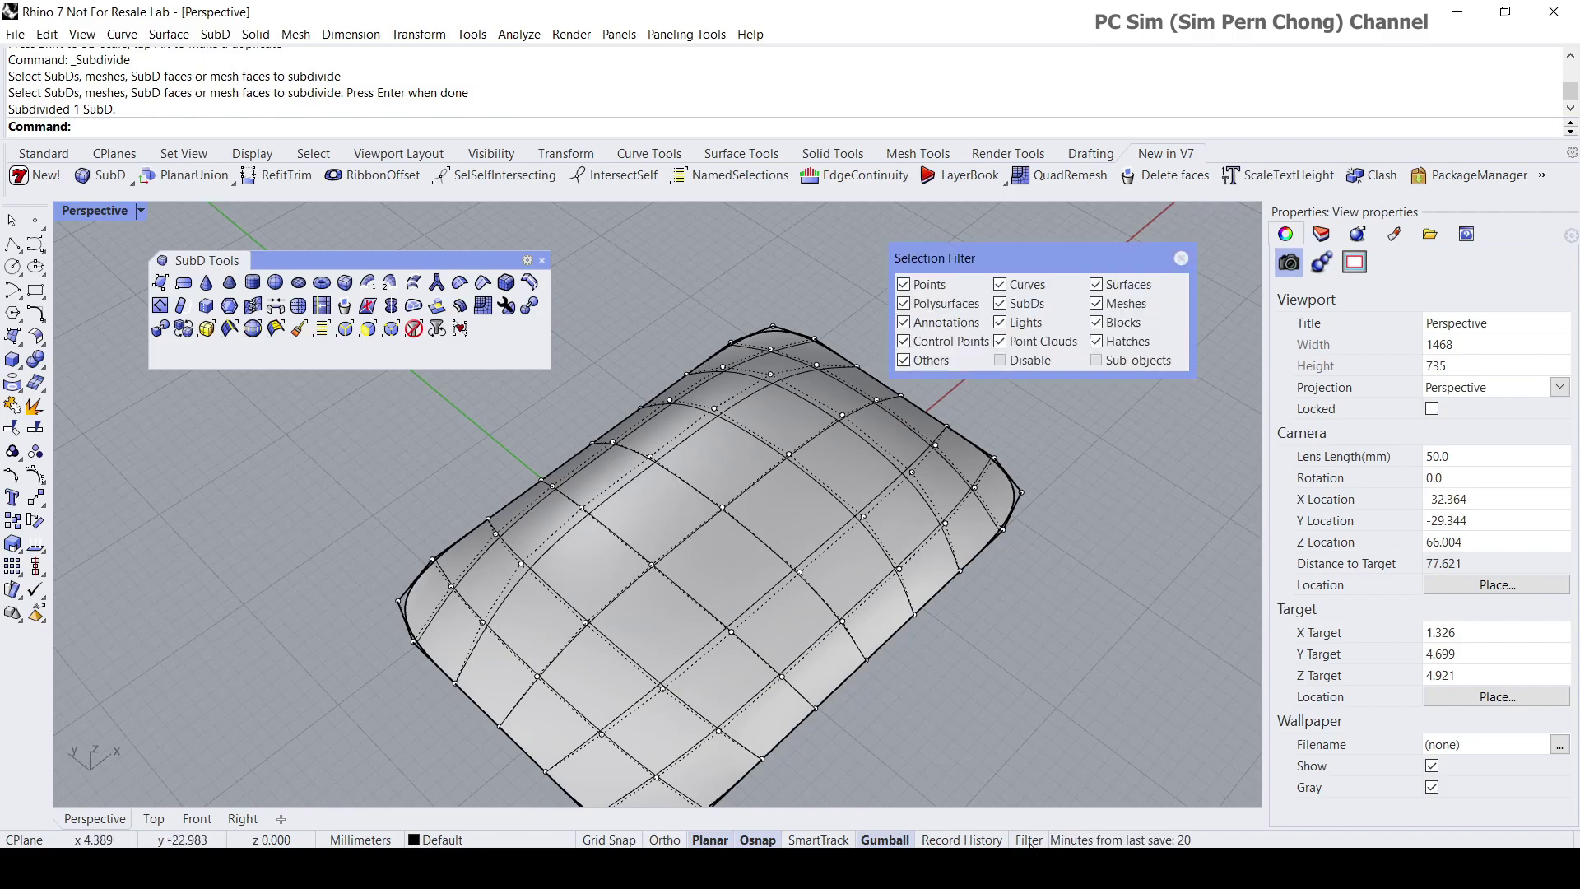
pyautogui.click(1101, 362)
pyautogui.click(712, 461)
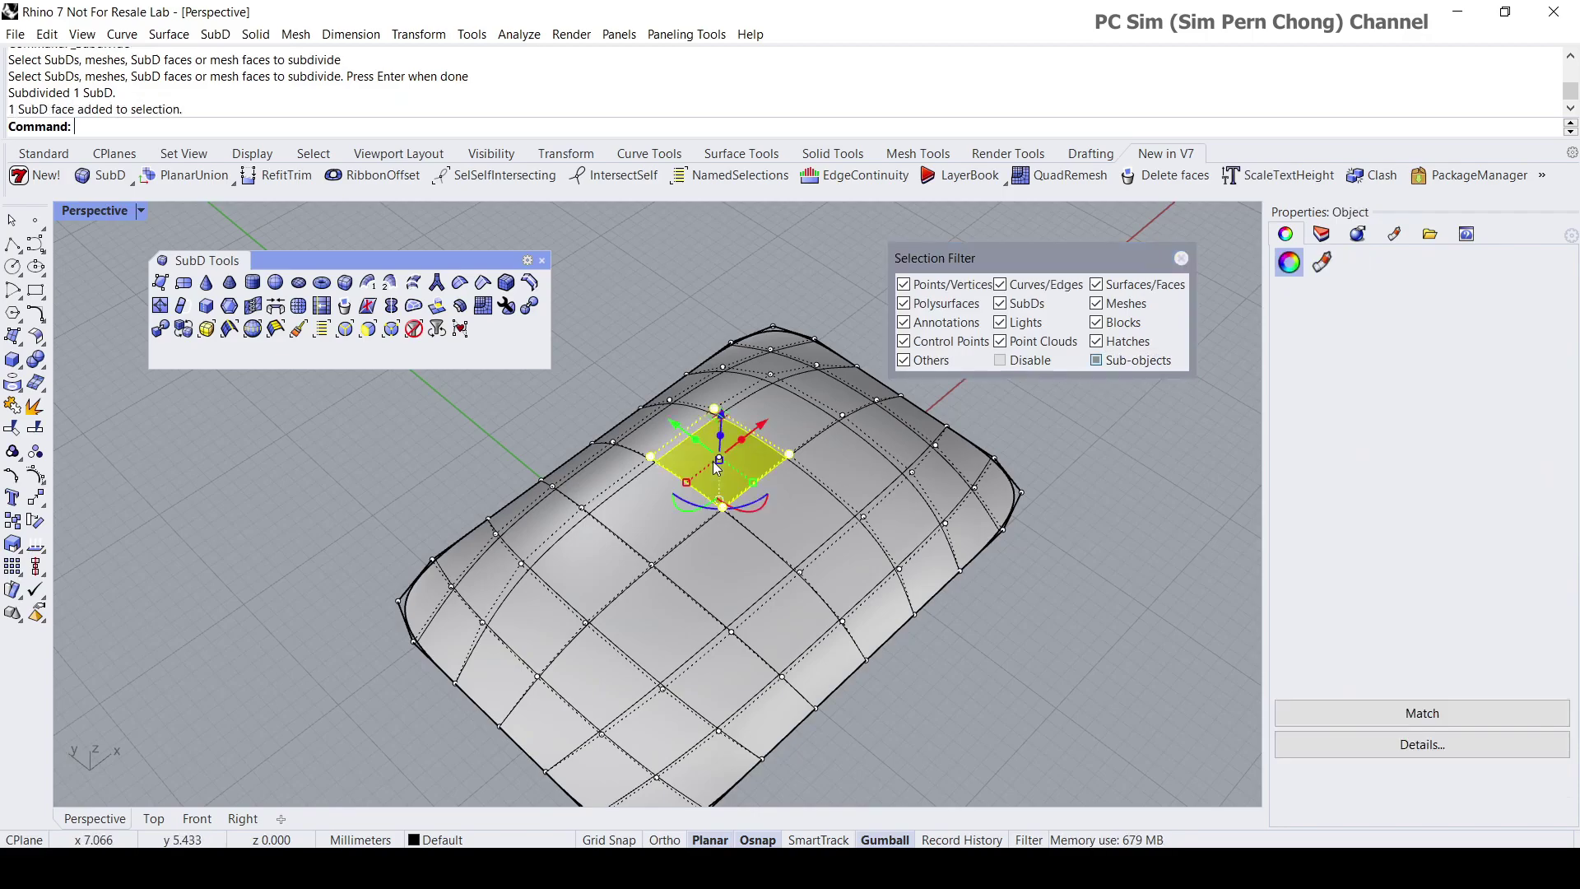
pyautogui.keyDown('shift'); pyautogui.click(648, 517); pyautogui.keyUp('shift')
pyautogui.keyDown('shift'); pyautogui.click(729, 579); pyautogui.keyUp('shift')
pyautogui.keyDown('shift'); pyautogui.click(807, 497); pyautogui.keyUp('shift')
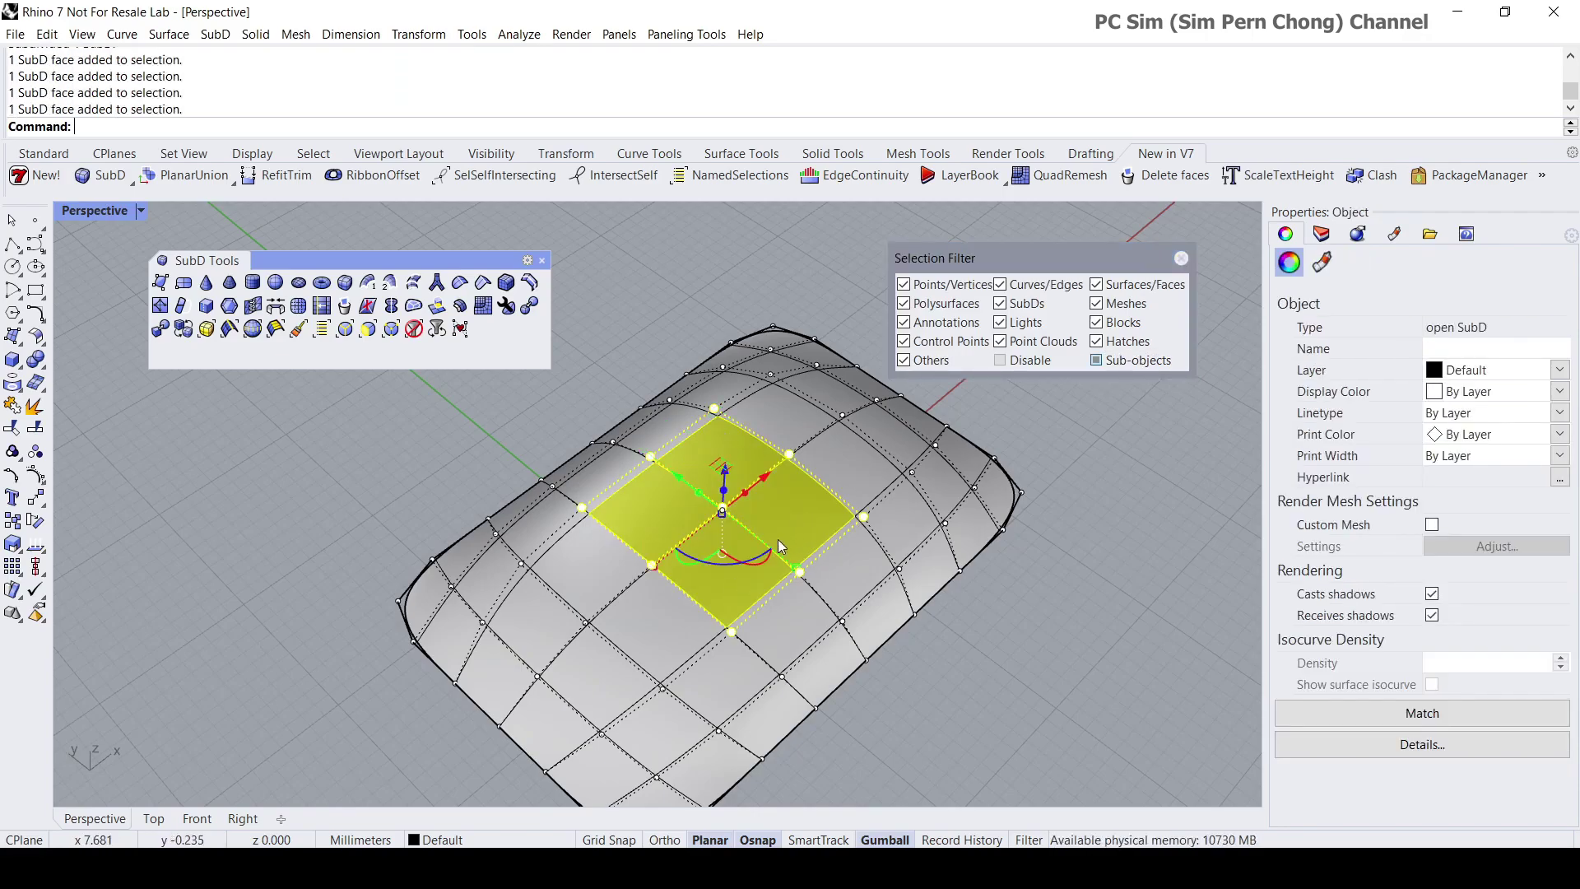
pyautogui.moveTo(802, 576); pyautogui.dragTo(683, 611, button='right')
pyautogui.scroll(5, 747, 553)
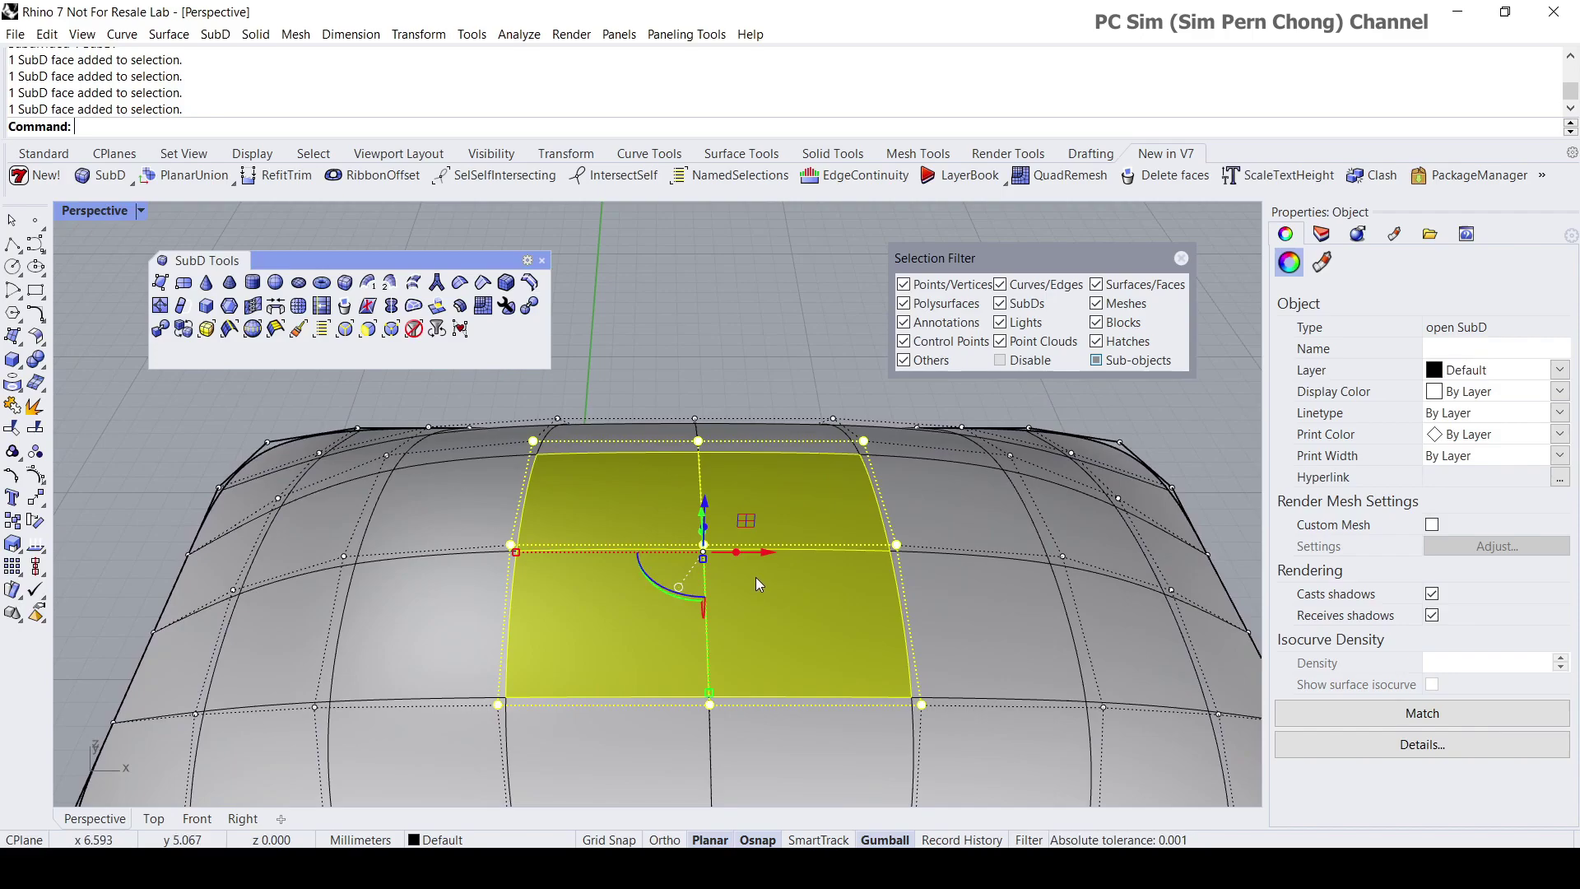
pyautogui.moveTo(755, 576); pyautogui.dragTo(545, 574, button='right')
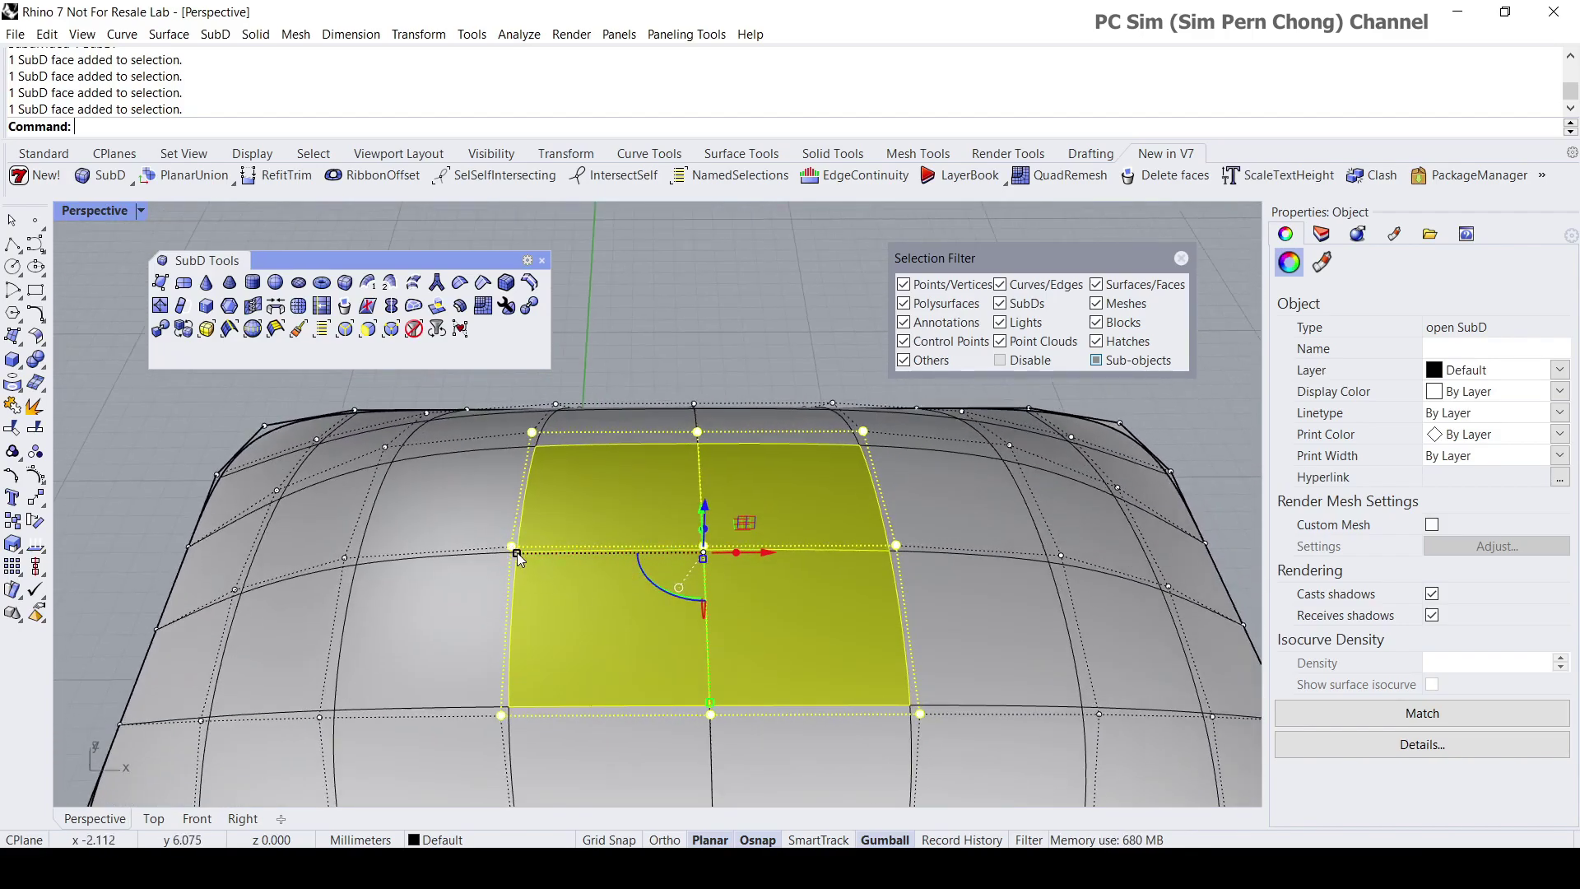
pyautogui.scroll(3, 518, 557)
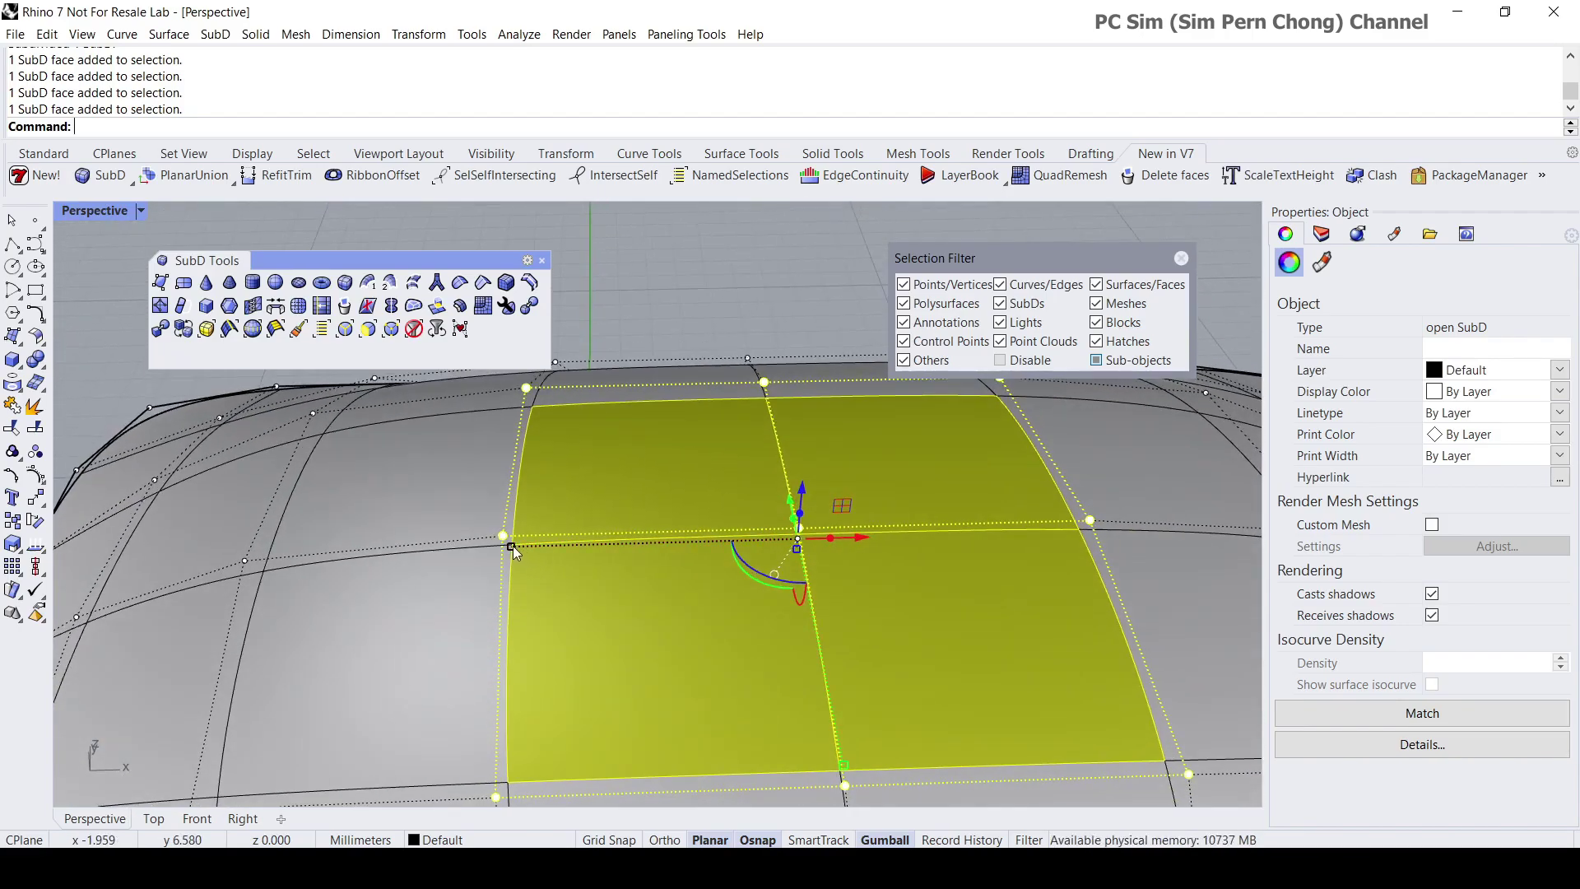
pyautogui.keyDown('shift'); pyautogui.moveTo(512, 545); pyautogui.dragTo(689, 556); pyautogui.keyUp('shift')
pyautogui.moveTo(679, 599); pyautogui.dragTo(668, 517, button='right')
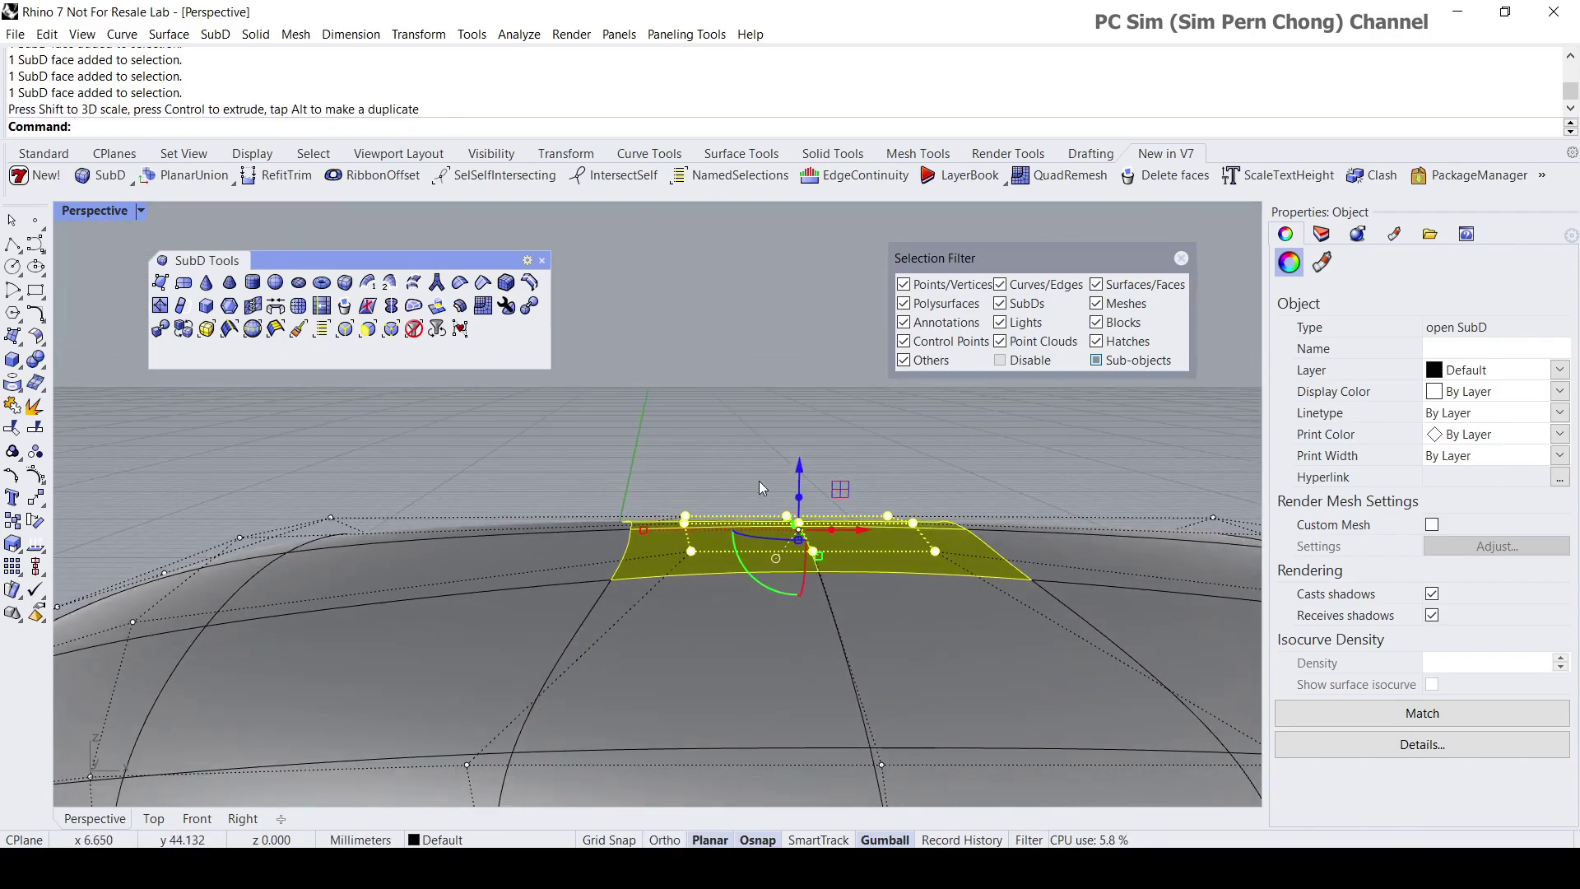
# Push the four selected faces down and extrude them to form a smooth recess in the dome.
pyautogui.moveTo(802, 457); pyautogui.dragTo(765, 510)
pyautogui.moveTo(765, 510); pyautogui.dragTo(736, 496, button='right')
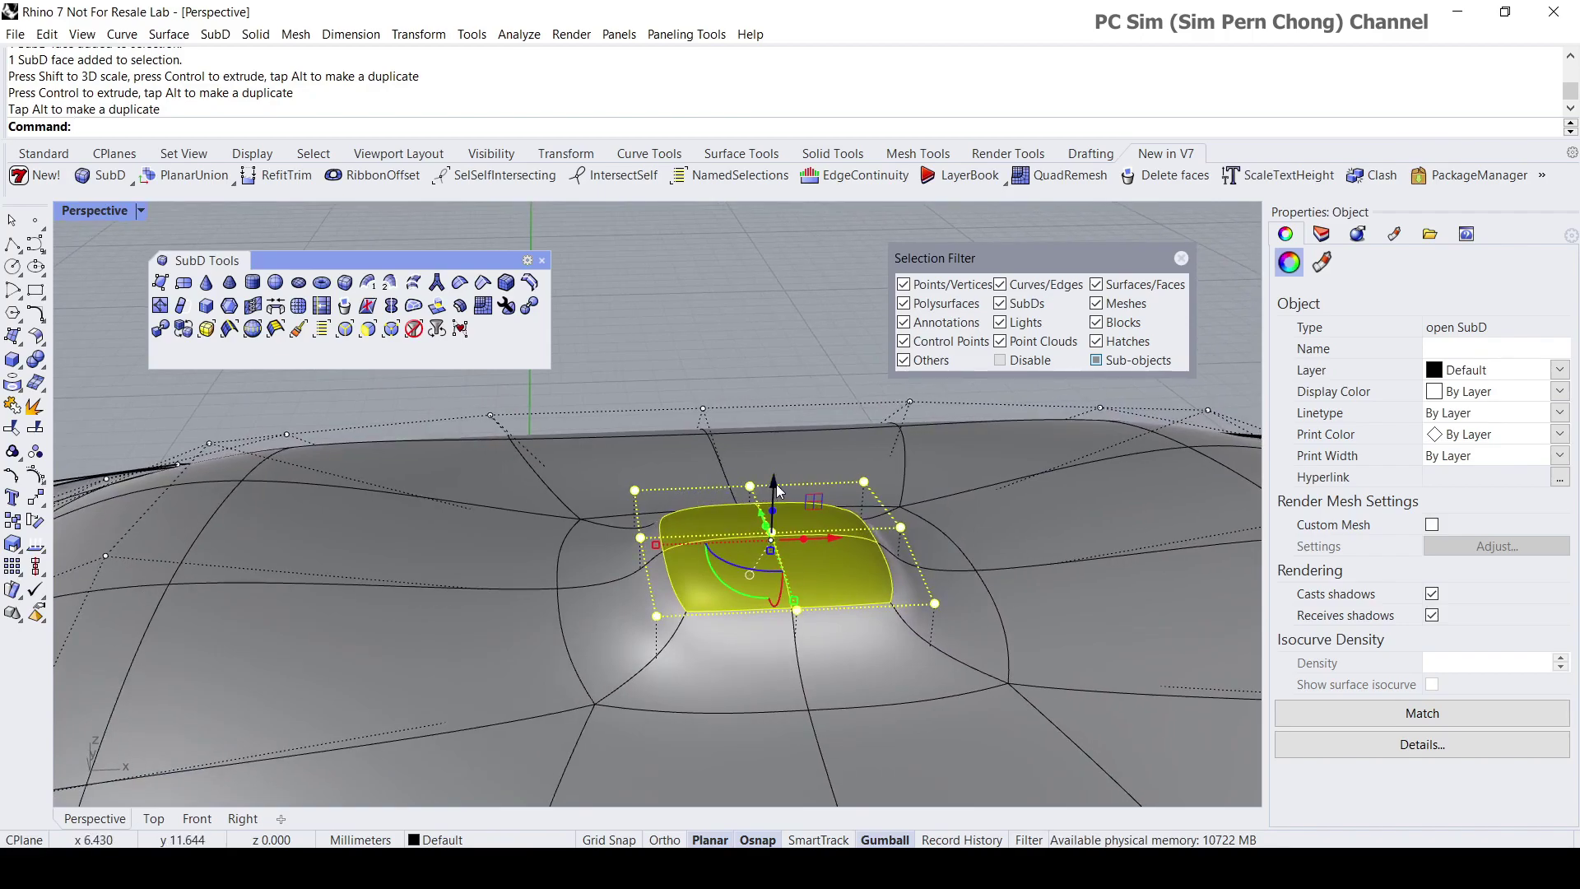
pyautogui.moveTo(776, 486); pyautogui.dragTo(753, 600)
pyautogui.moveTo(750, 505)
pyautogui.mouseDown(button='right')
pyautogui.moveTo(715, 663)
pyautogui.moveTo(768, 531)
pyautogui.mouseUp(button='right')
pyautogui.scroll(3, 767, 607)
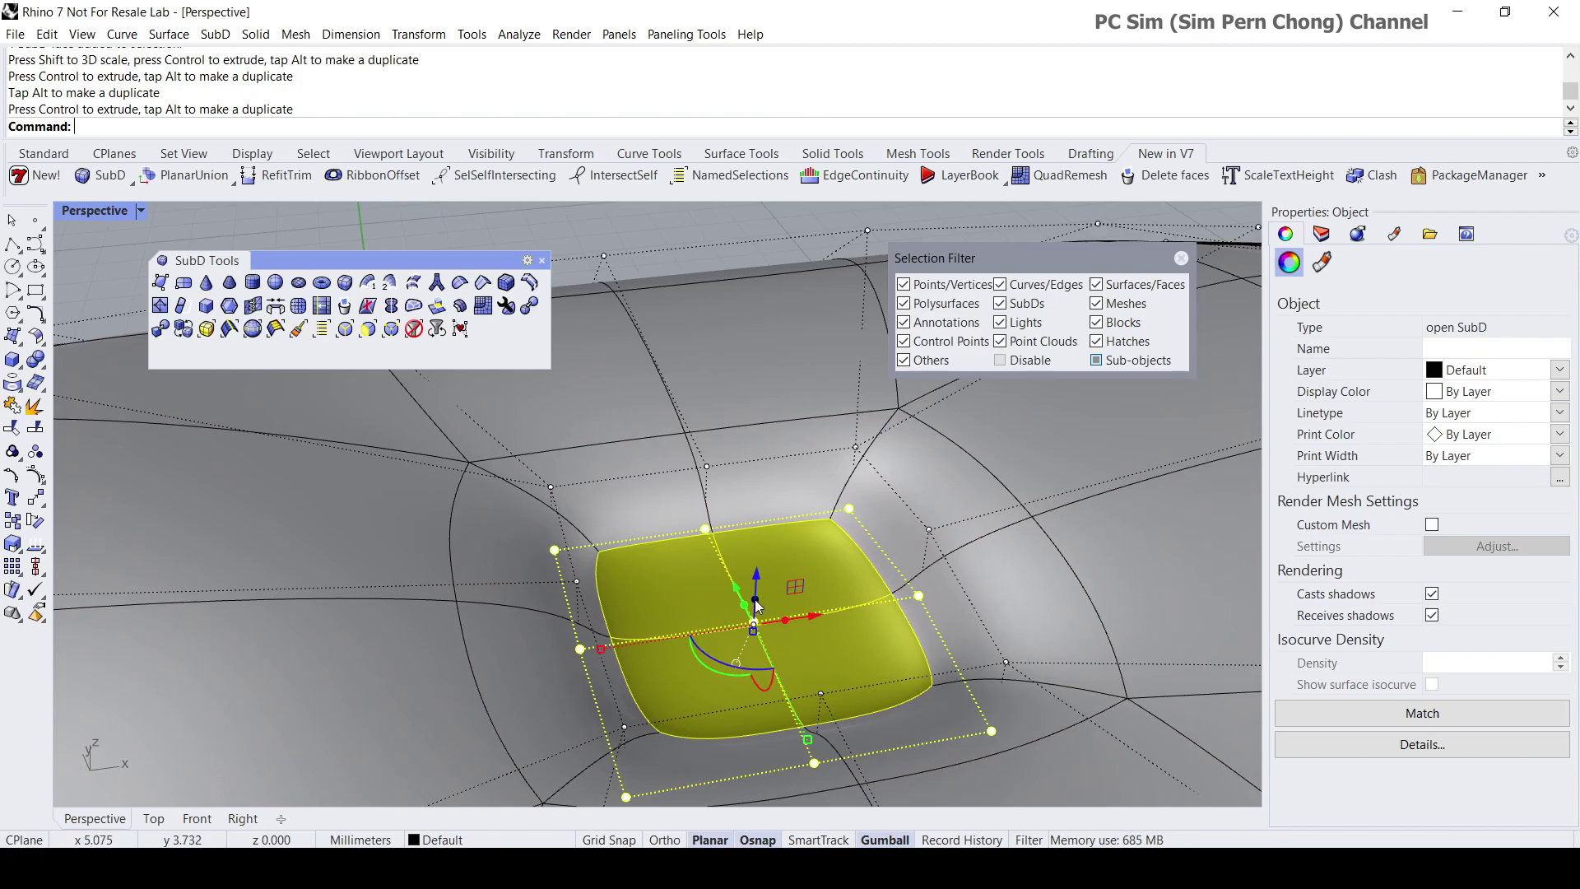
# Extrude the four recessed faces upward in two stages to form a raised button, and clear the selection.
pyautogui.moveTo(756, 598); pyautogui.dragTo(737, 555)
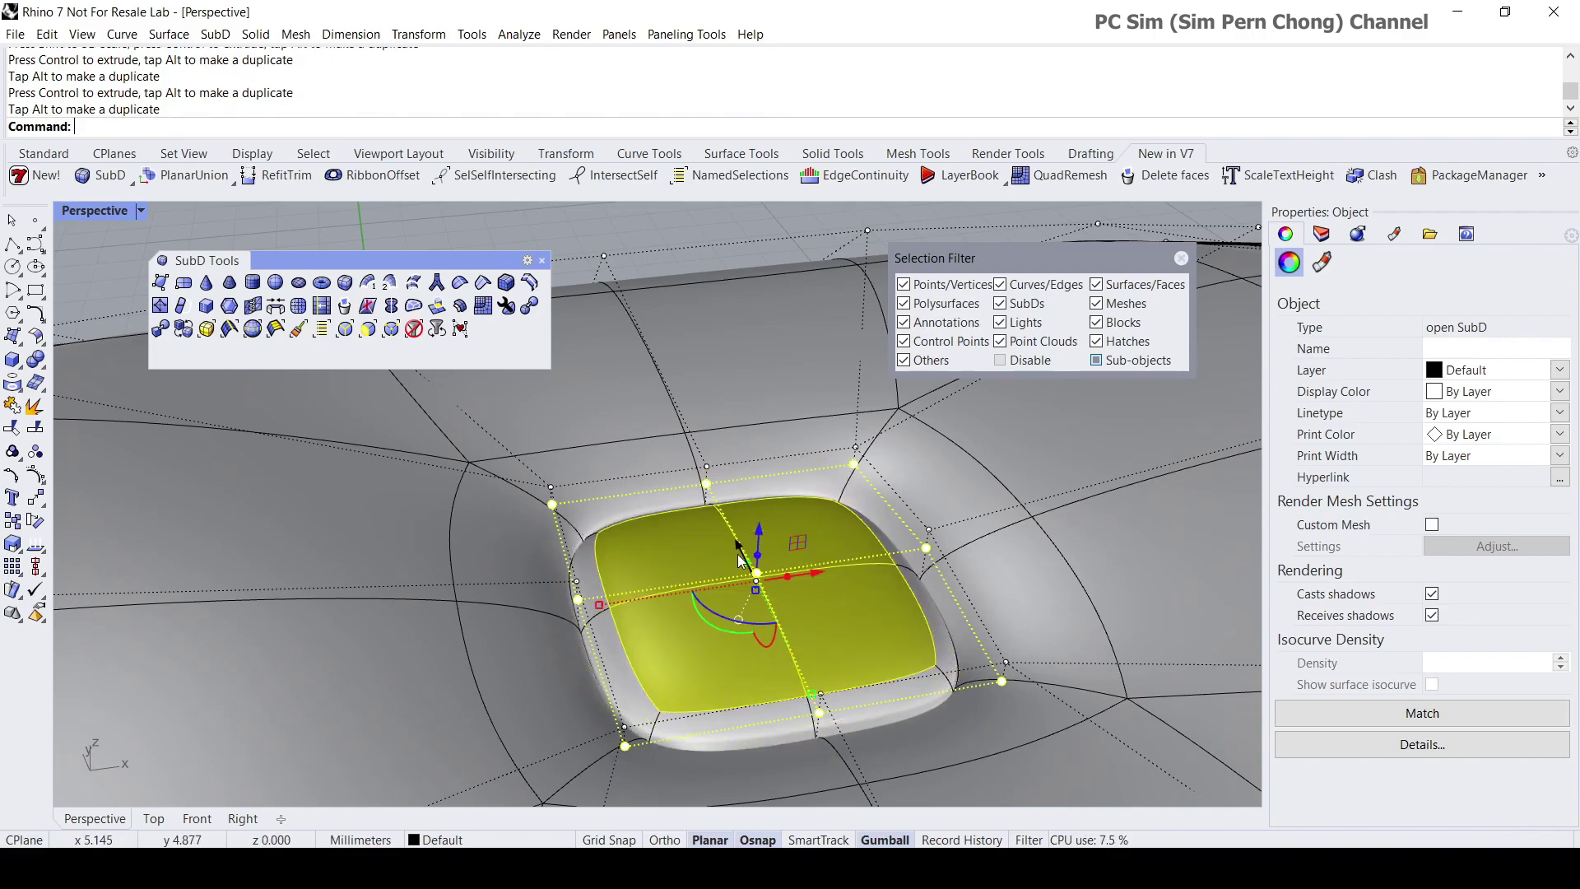
pyautogui.moveTo(737, 554); pyautogui.dragTo(765, 492, button='right')
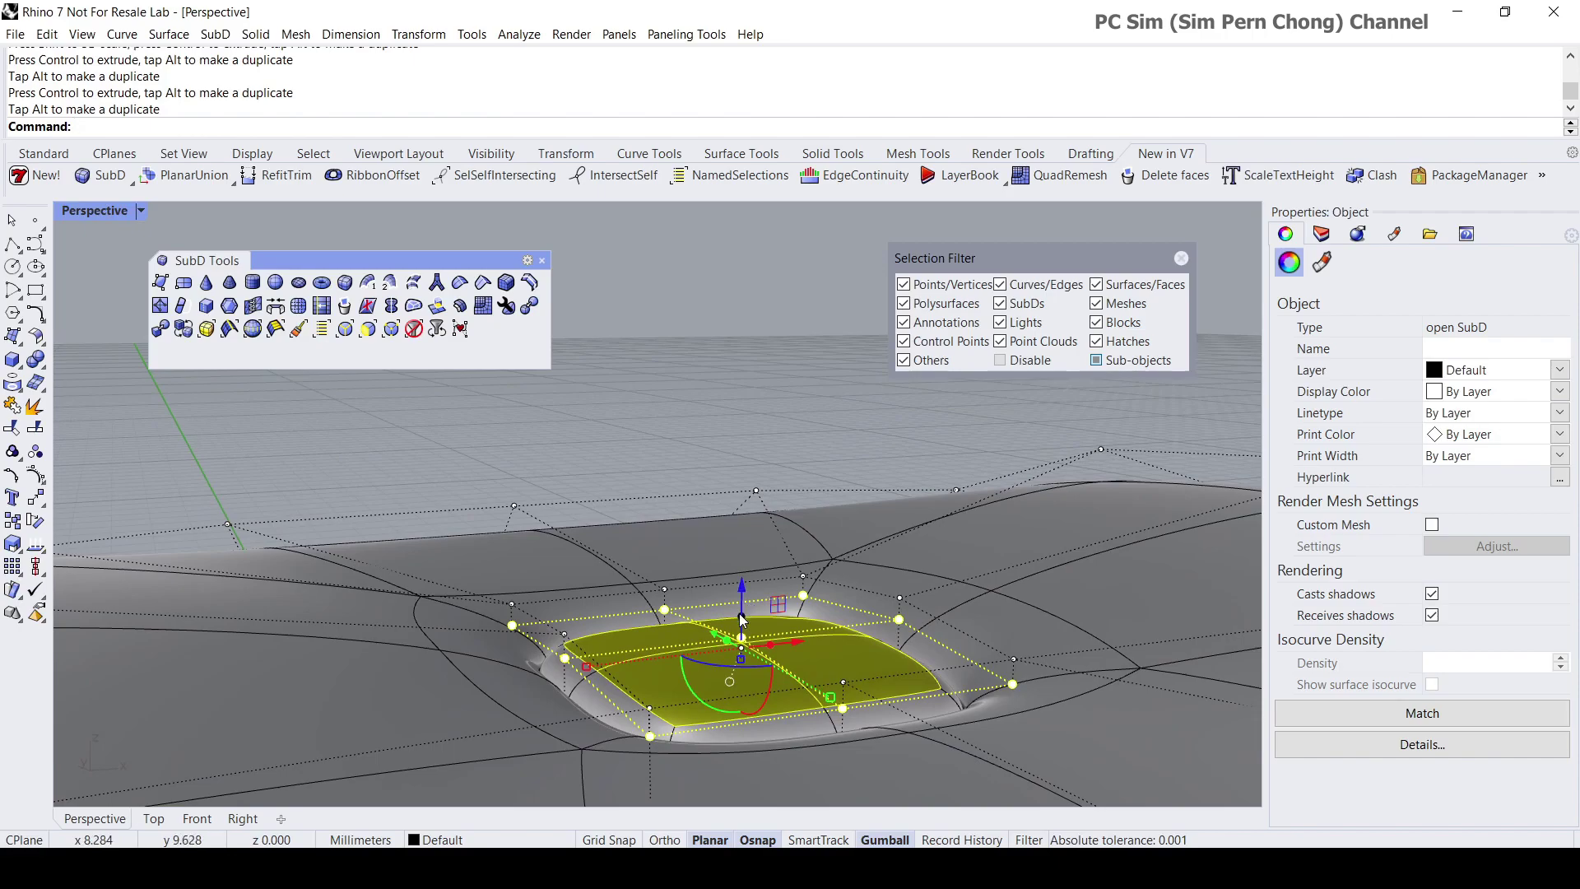
pyautogui.keyDown('ctrl'); pyautogui.moveTo(742, 622); pyautogui.dragTo(744, 526); pyautogui.keyUp('ctrl')
pyautogui.moveTo(744, 527); pyautogui.dragTo(893, 630, button='right')
pyautogui.scroll(-9, 841, 566)
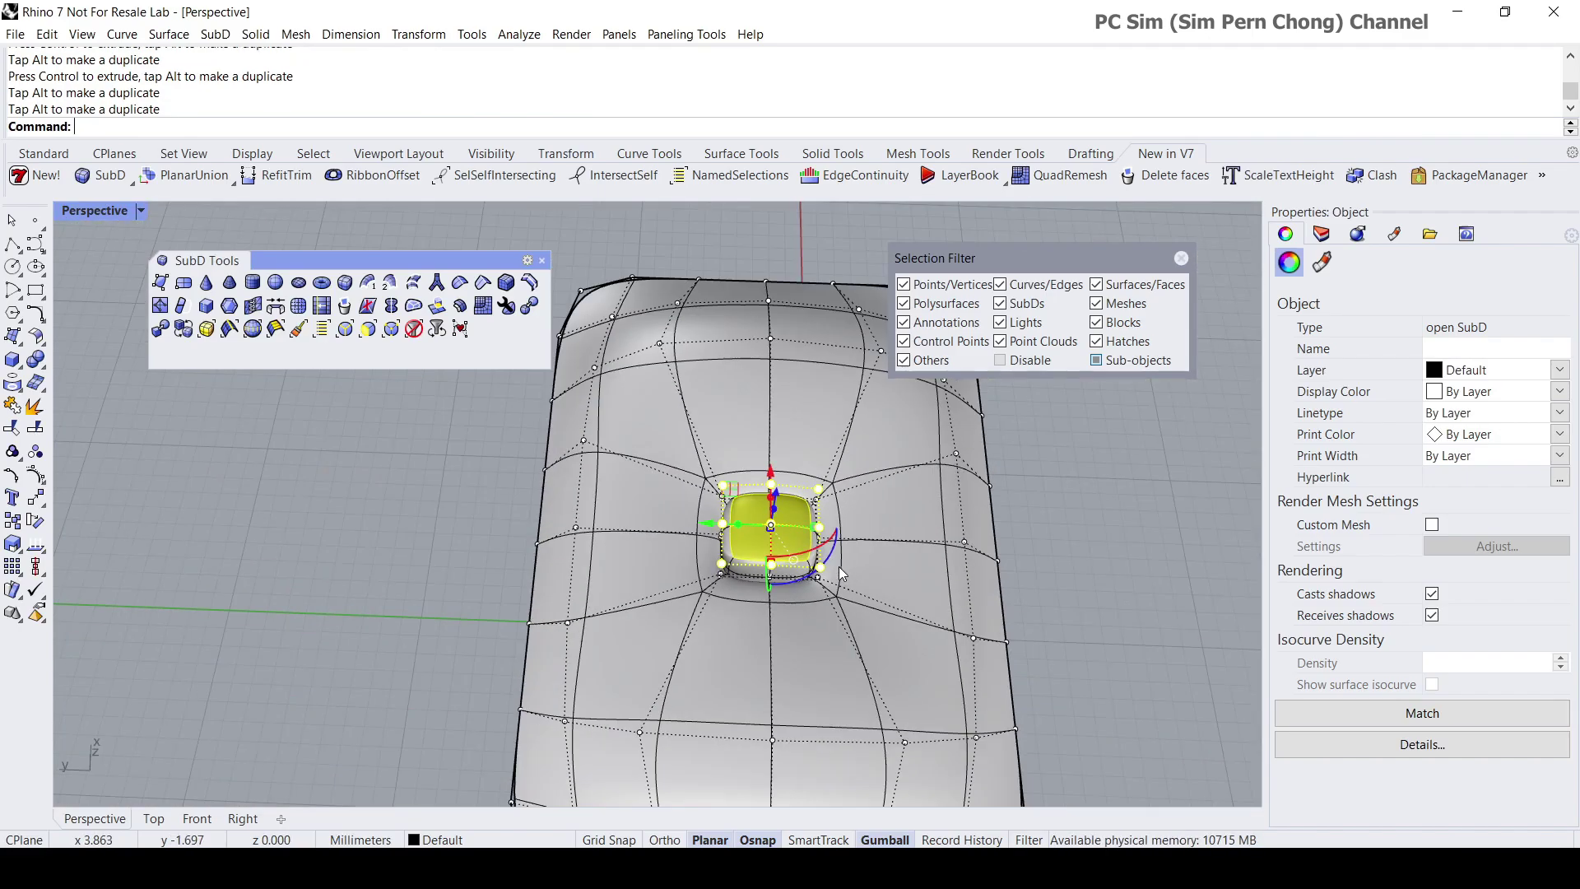
pyautogui.moveTo(838, 566); pyautogui.dragTo(592, 481, button='right')
pyautogui.moveTo(645, 607); pyautogui.dragTo(871, 476, button='right')
pyautogui.press('Escape')
# Select the edge chains running down the button's four corners and scale them uniformly inward to round the button.
pyautogui.scroll(4, 711, 662)
pyautogui.moveTo(767, 615); pyautogui.dragTo(597, 520, button='right')
pyautogui.keyDown('ctrl'); pyautogui.keyDown('shift'); pyautogui.doubleClick(647, 511); pyautogui.keyUp('shift'); pyautogui.keyUp('ctrl')
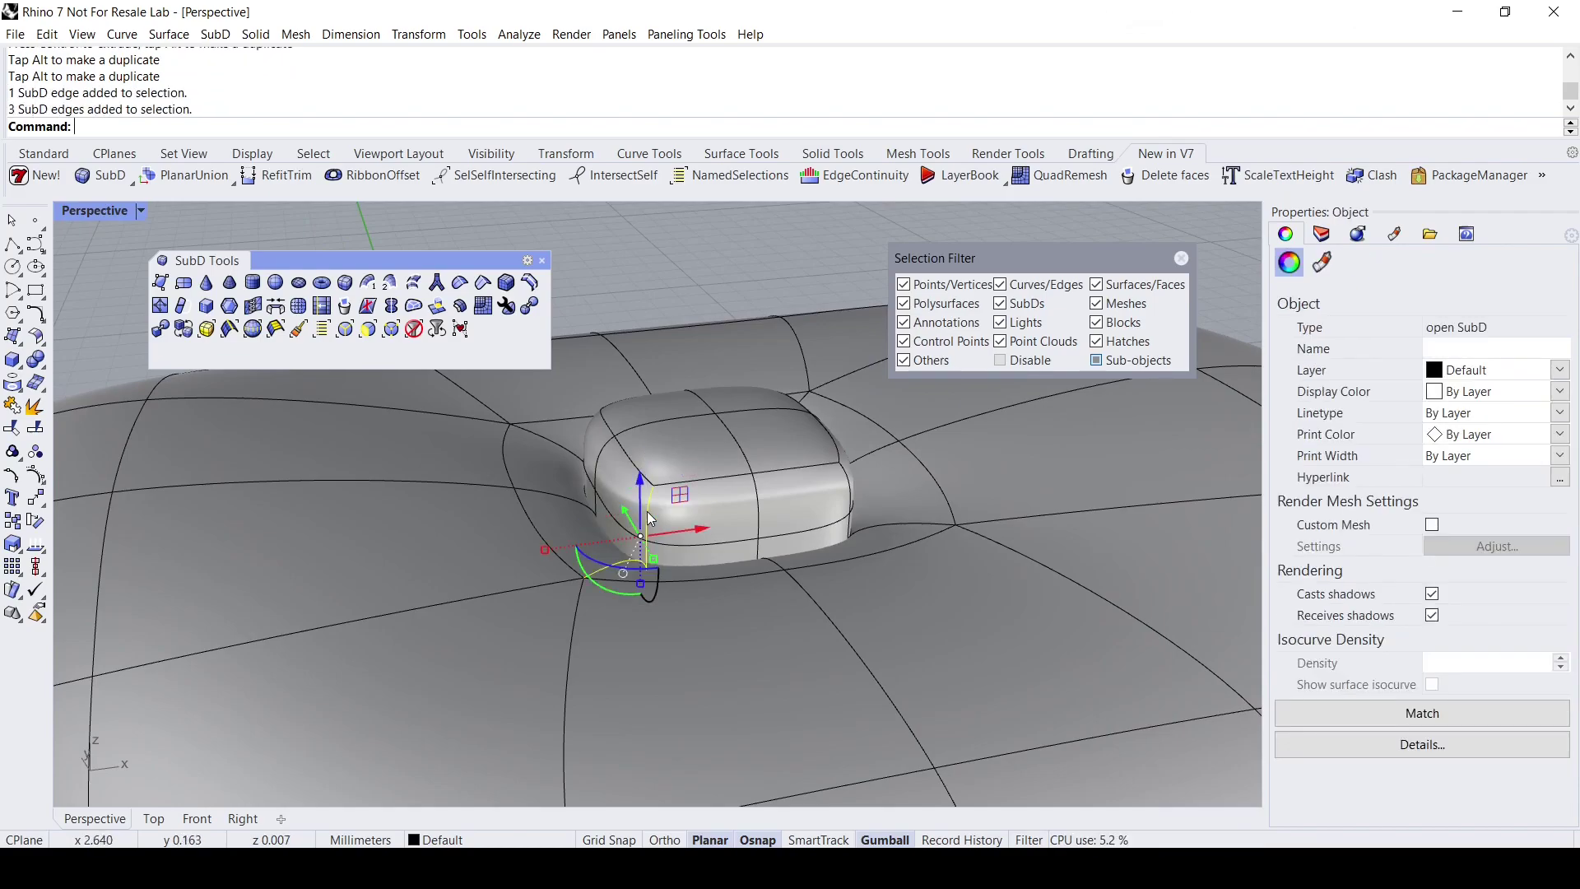
pyautogui.moveTo(720, 521); pyautogui.dragTo(1020, 512, button='right')
pyautogui.keyDown('ctrl'); pyautogui.keyDown('shift'); pyautogui.doubleClick(739, 562); pyautogui.keyUp('shift'); pyautogui.keyUp('ctrl')
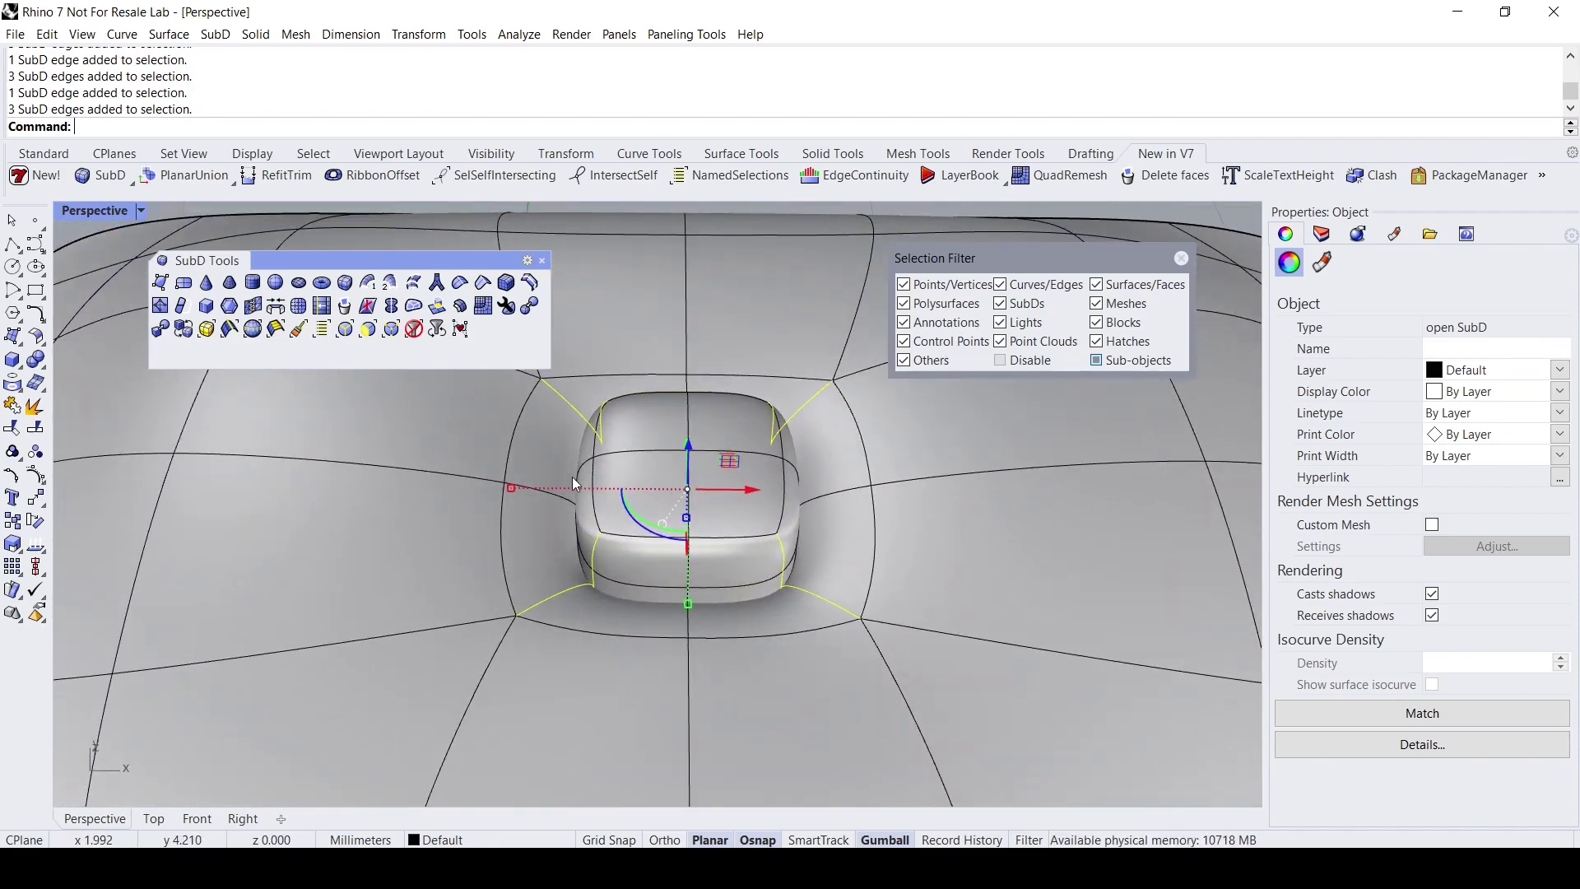
pyautogui.moveTo(510, 487); pyautogui.dragTo(572, 504)
pyautogui.moveTo(572, 504); pyautogui.dragTo(631, 543, button='right')
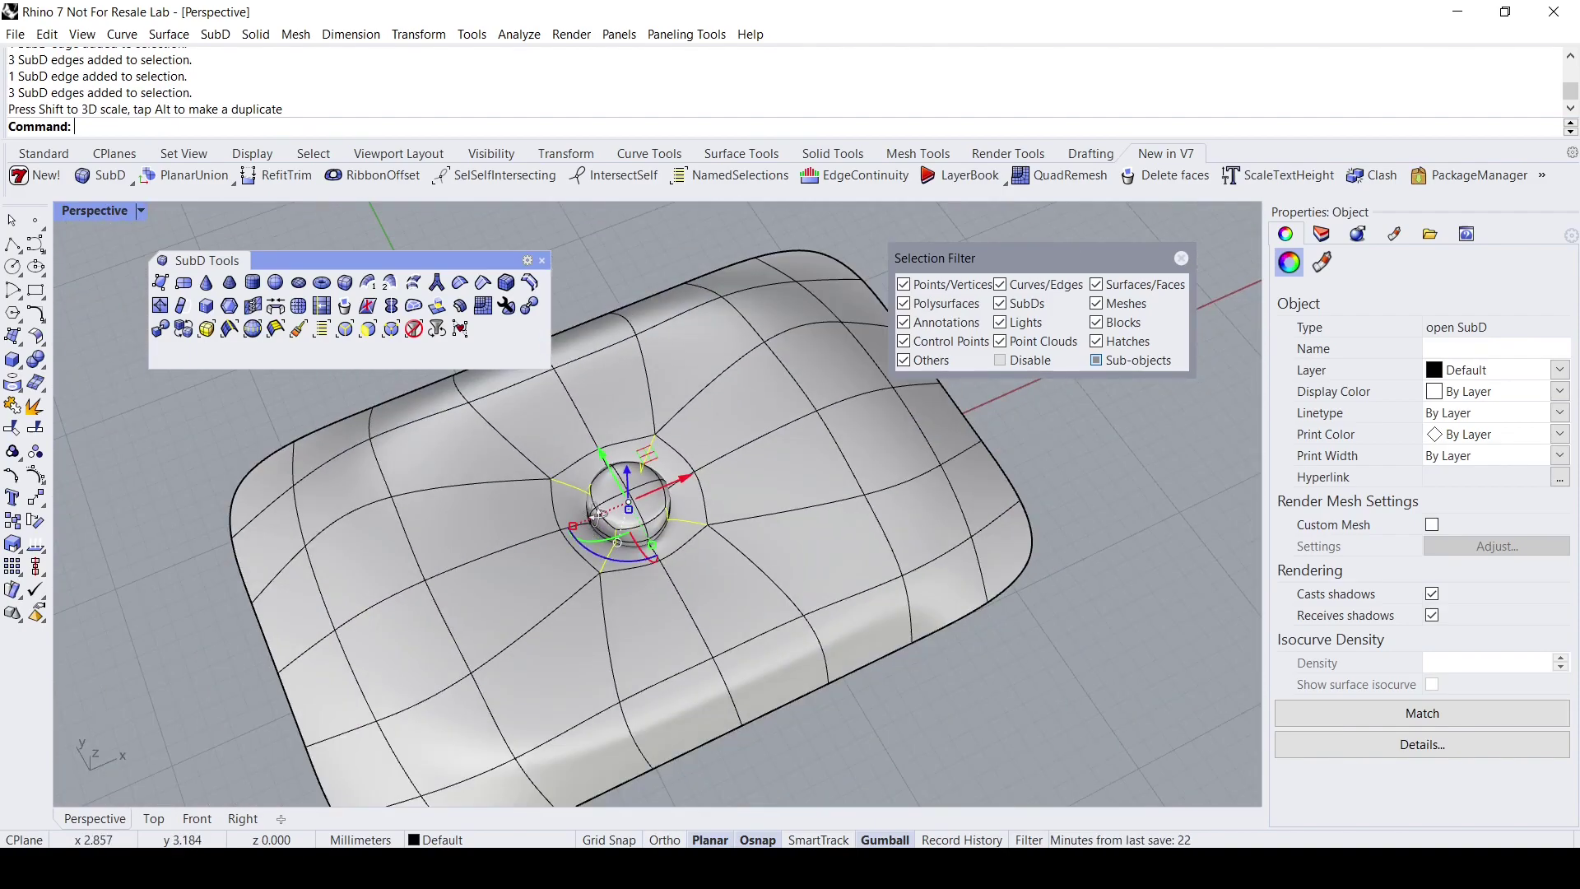
pyautogui.moveTo(589, 517); pyautogui.dragTo(513, 504, button='right')
pyautogui.press('Escape')
pyautogui.scroll(10, 536, 577)
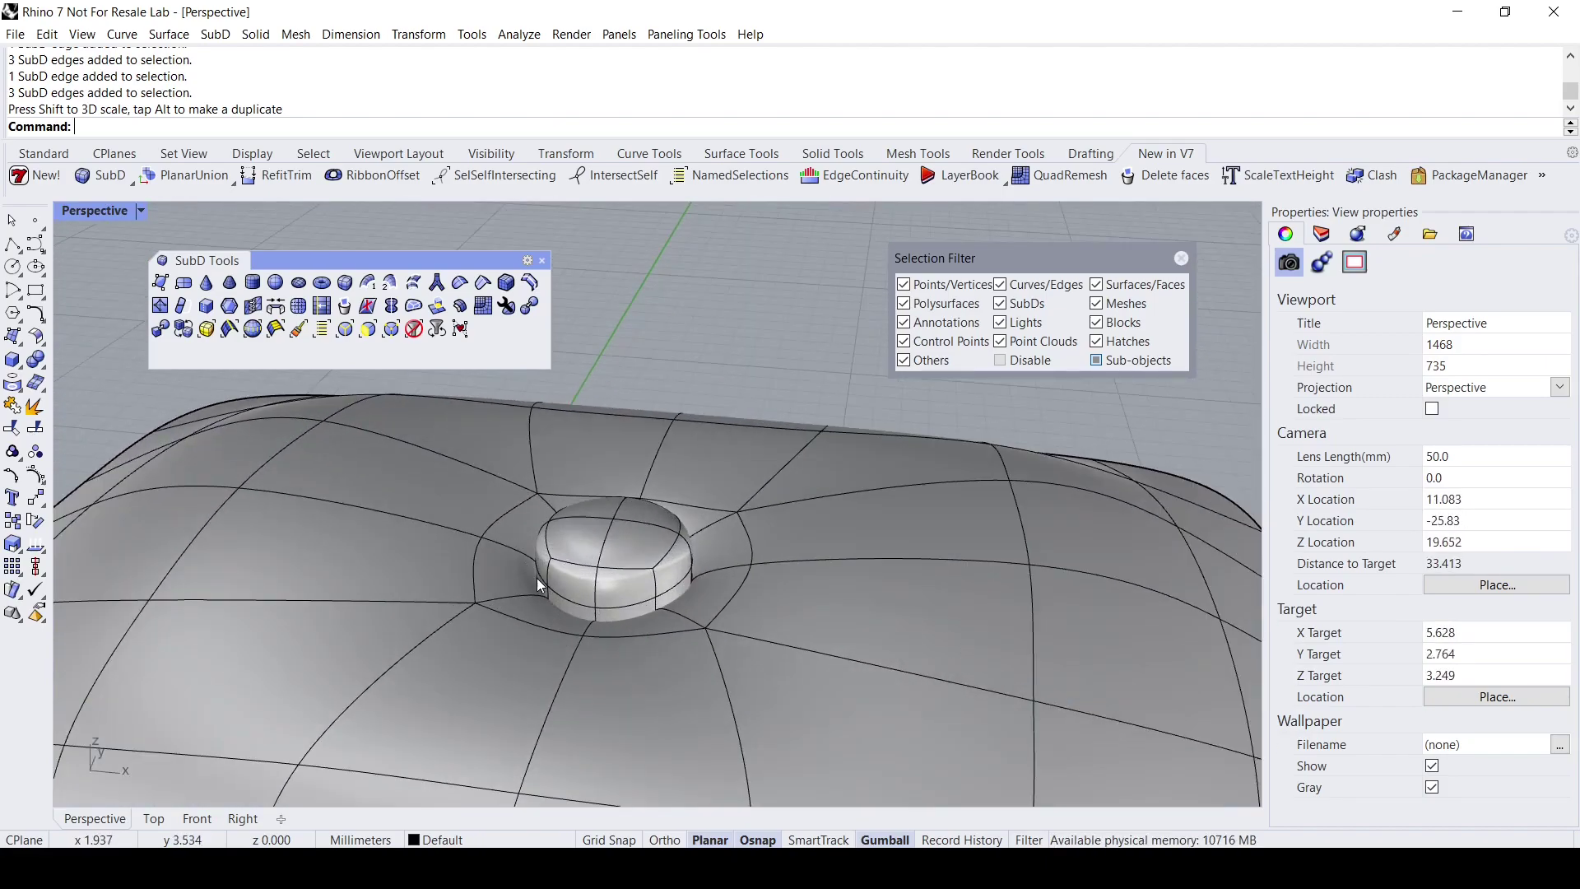
# Select all the edges around the button's top rim and scale them outward to widen the top.
pyautogui.moveTo(586, 567); pyautogui.dragTo(619, 561, button='right')
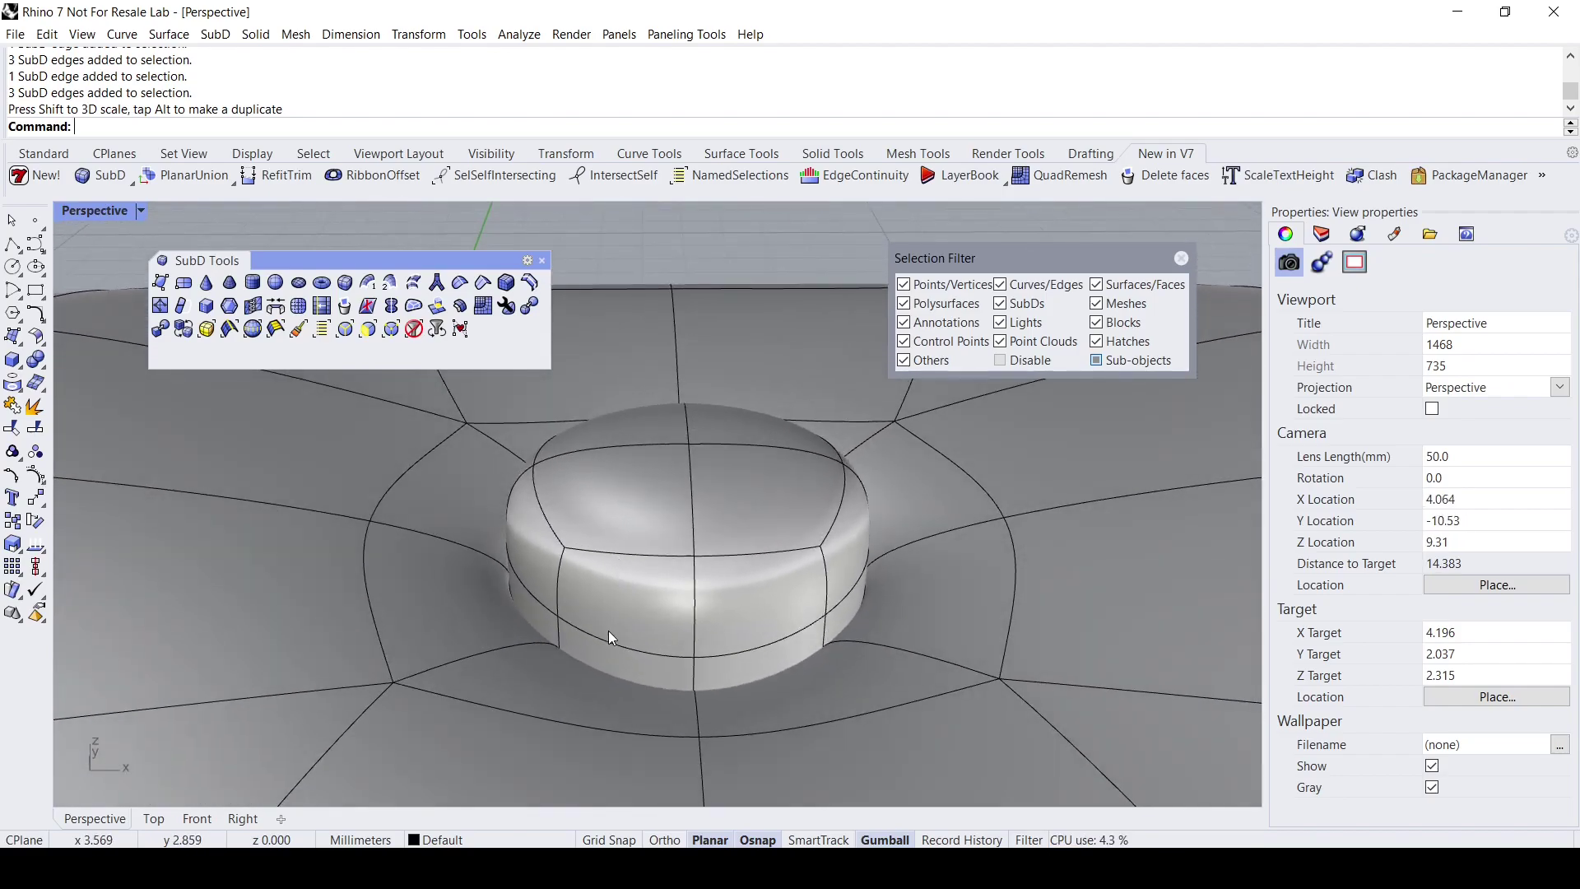
pyautogui.doubleClick(619, 552)
pyautogui.doubleClick(838, 515)
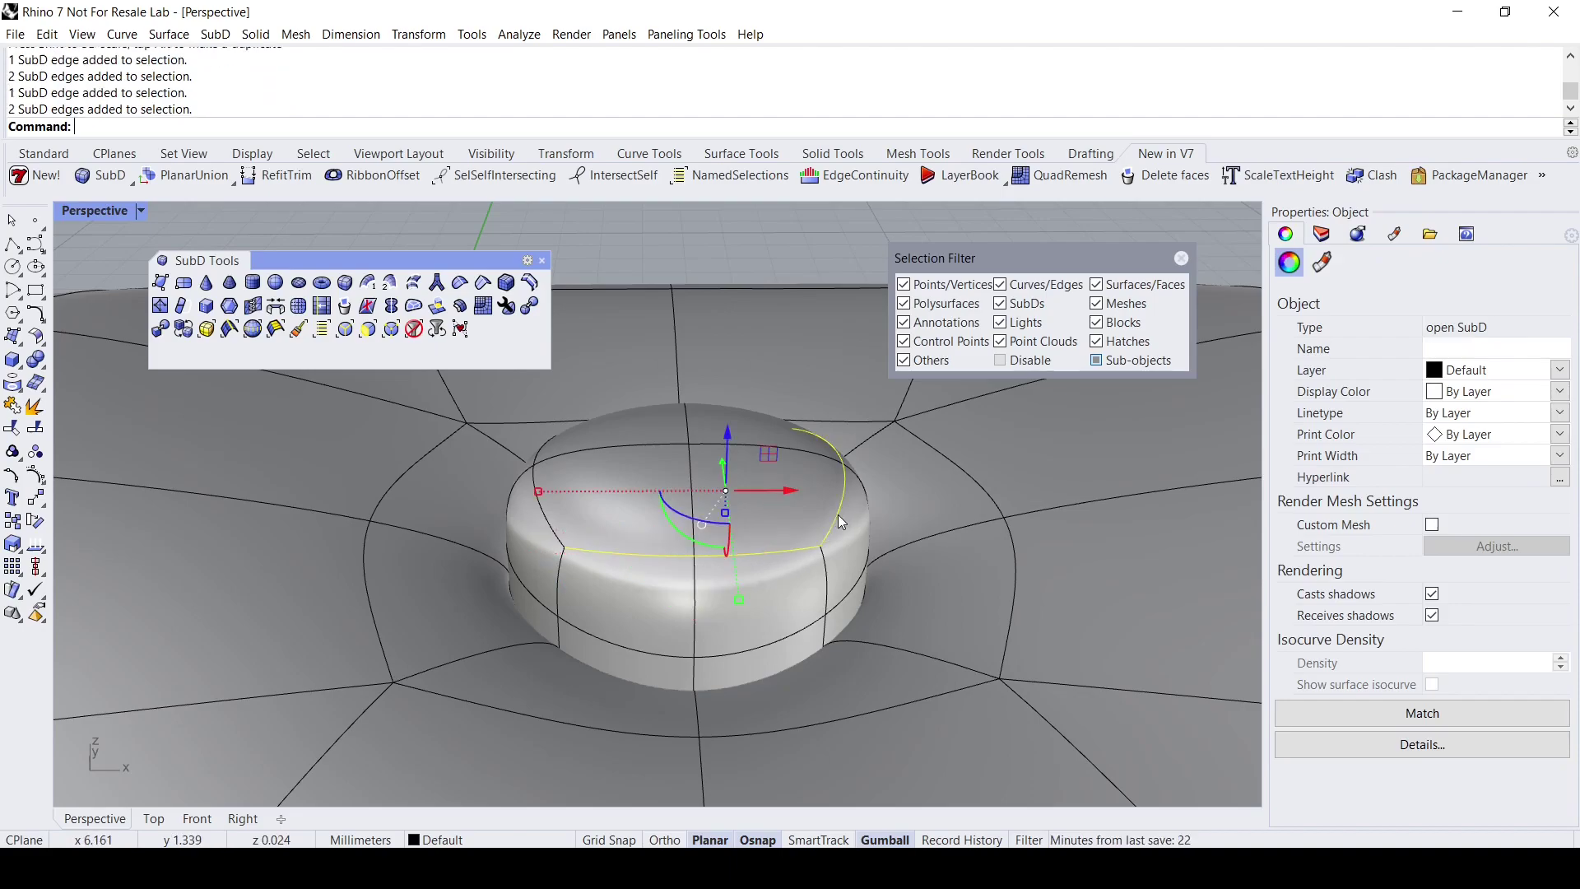
pyautogui.moveTo(838, 515); pyautogui.dragTo(606, 578, button='right')
pyautogui.keyDown('shift'); pyautogui.click(792, 590); pyautogui.keyUp('shift')
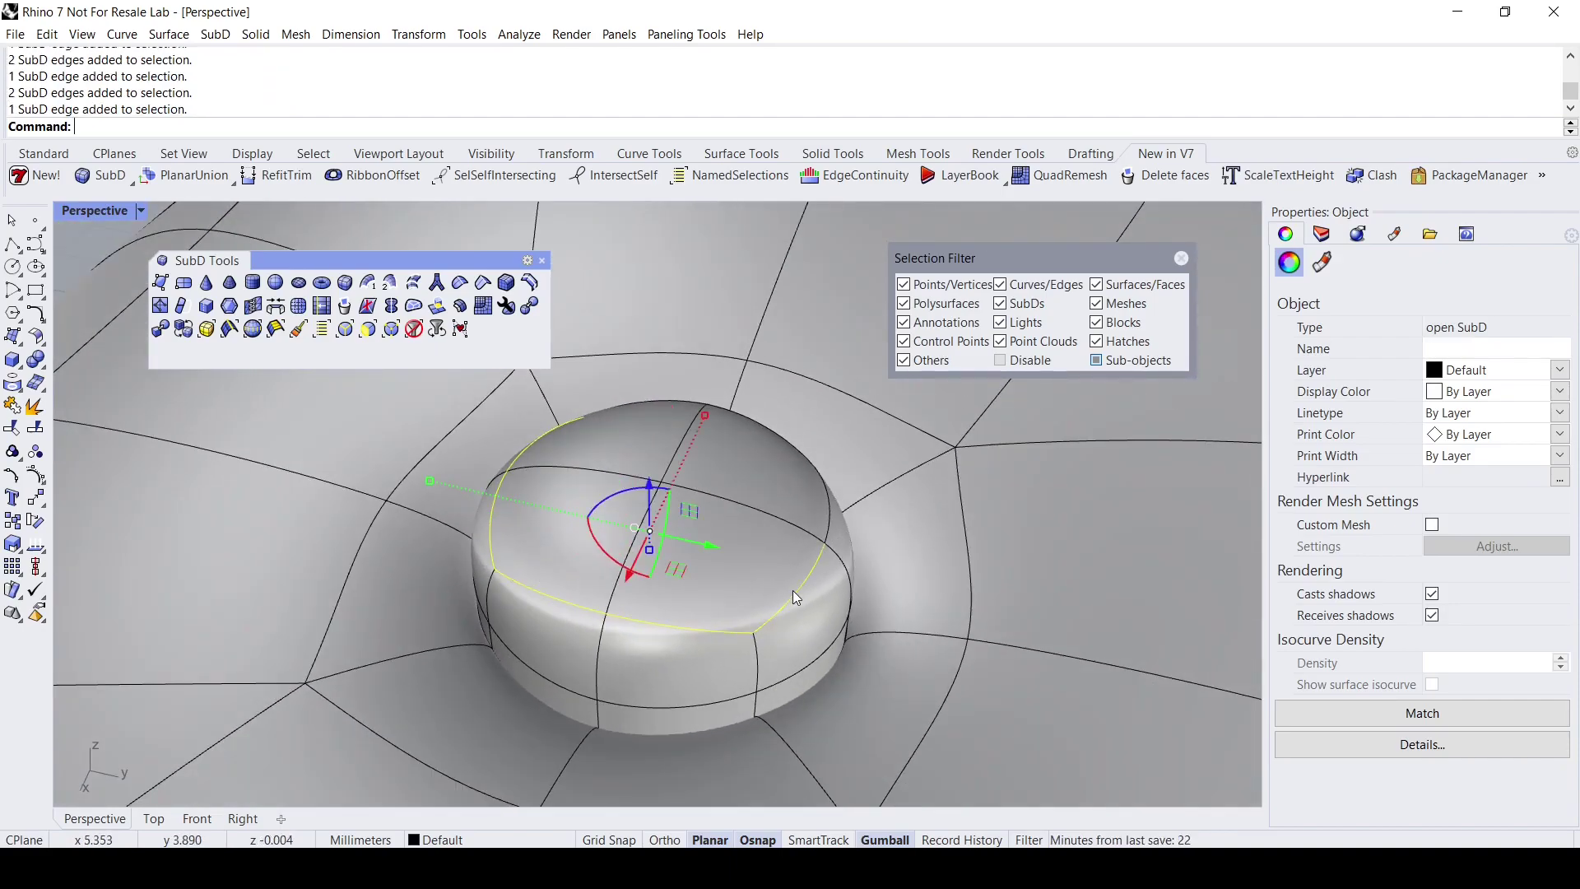
pyautogui.keyDown('ctrl'); pyautogui.click(793, 590); pyautogui.keyUp('ctrl')
pyautogui.keyDown('shift'); pyautogui.click(797, 596); pyautogui.keyUp('shift')
pyautogui.keyDown('shift'); pyautogui.doubleClick(796, 595); pyautogui.keyUp('shift')
pyautogui.moveTo(796, 596); pyautogui.dragTo(683, 569, button='right')
pyautogui.keyDown('shift'); pyautogui.doubleClick(683, 569); pyautogui.keyUp('shift')
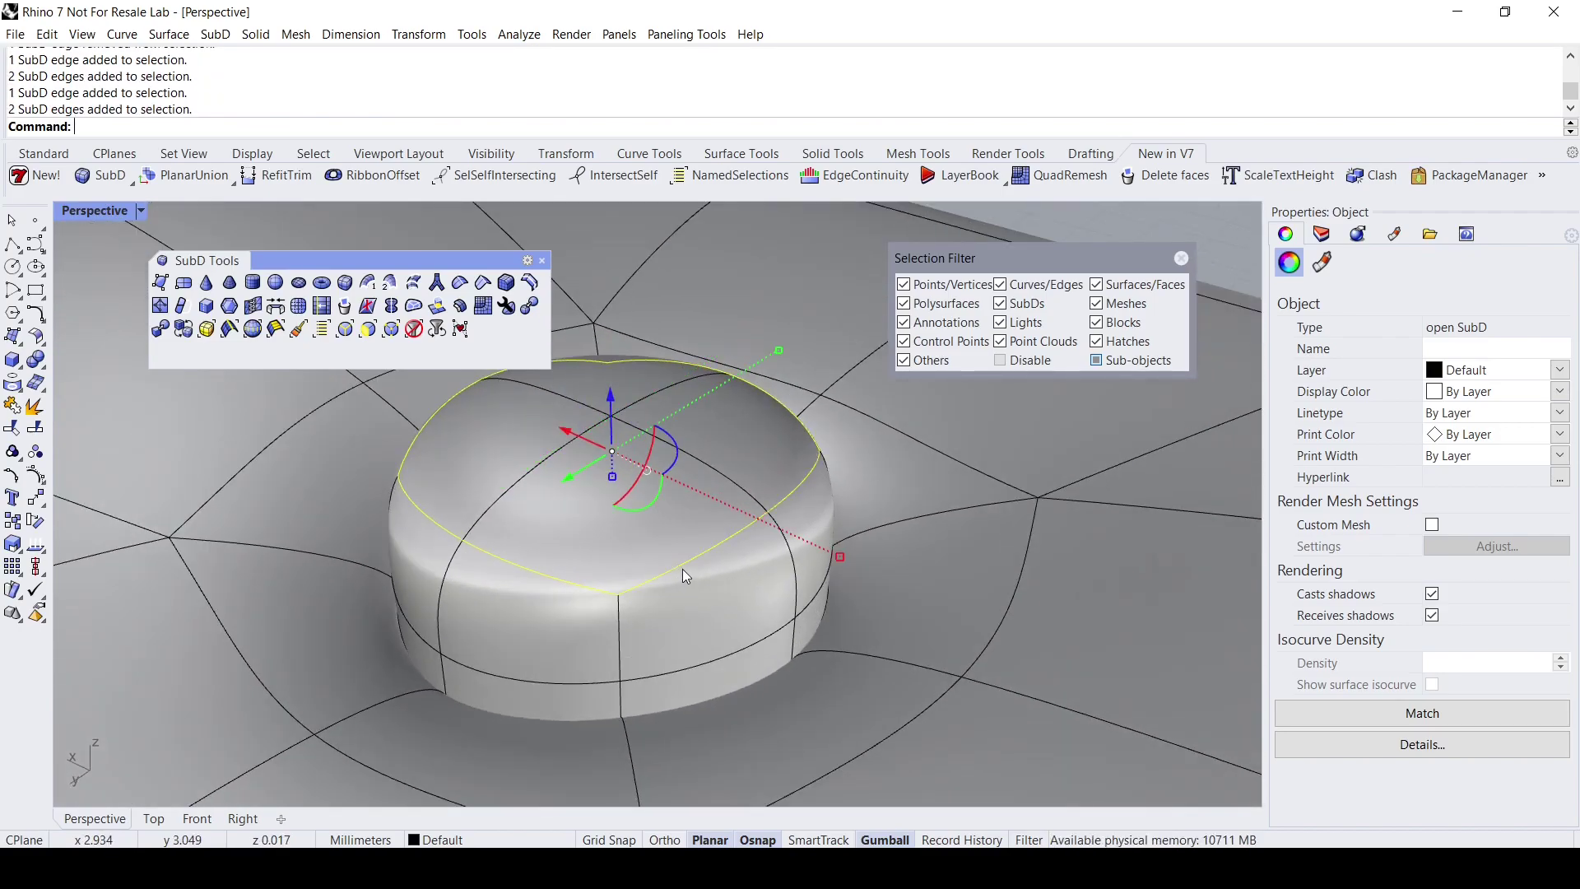
pyautogui.moveTo(842, 558); pyautogui.dragTo(874, 578)
pyautogui.moveTo(716, 485); pyautogui.dragTo(539, 473, button='right')
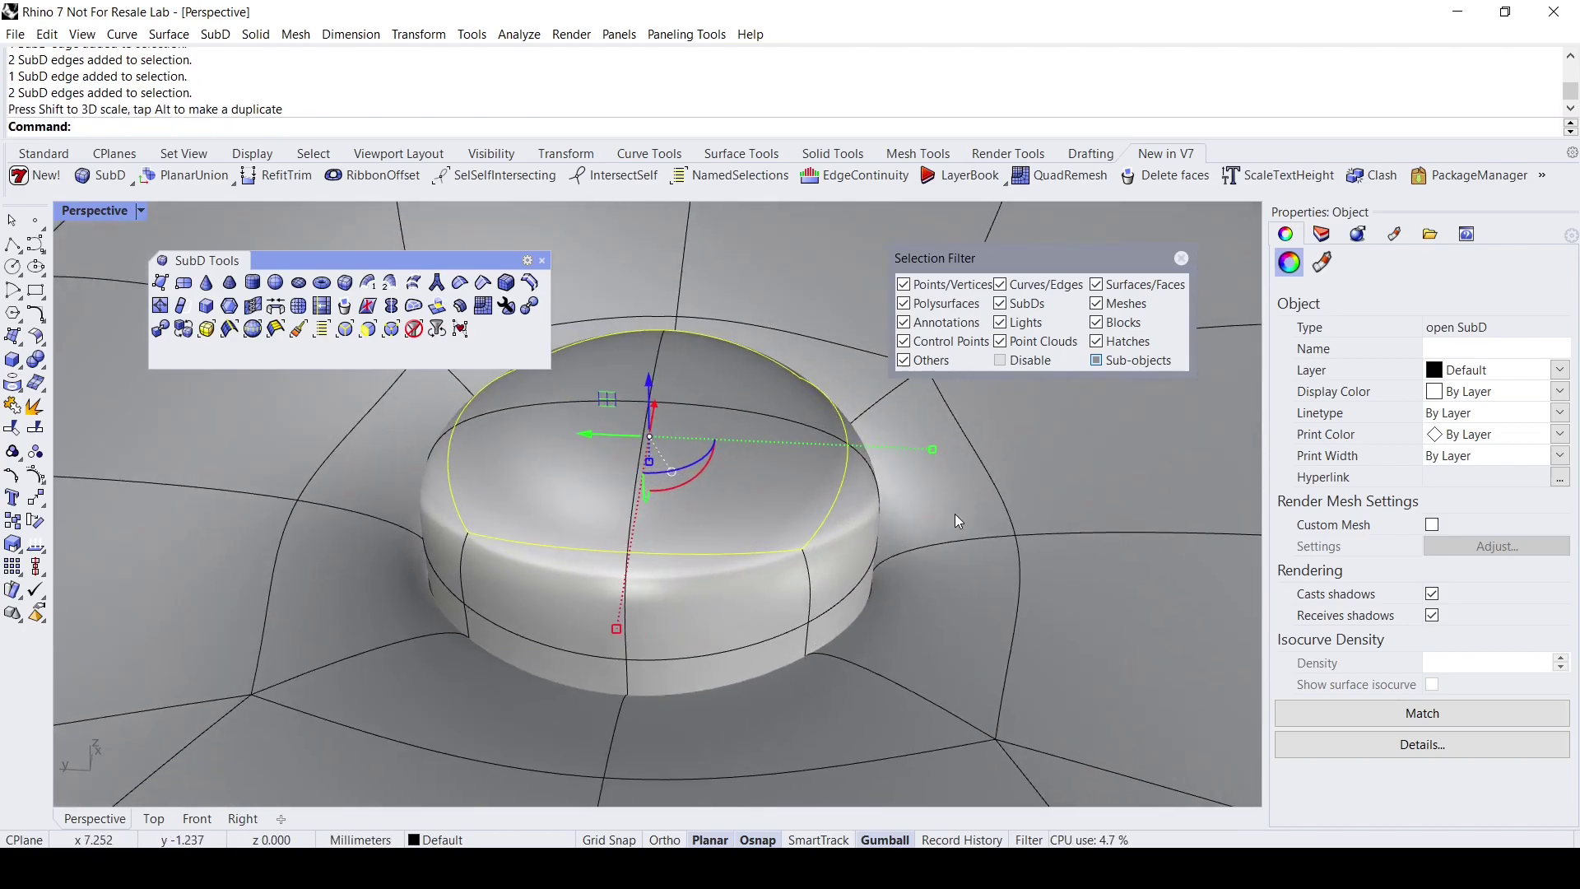
pyautogui.moveTo(937, 452); pyautogui.dragTo(951, 462)
# Select the edge loop around the button's side, scale it inward and lower it towards the base.
pyautogui.moveTo(763, 617); pyautogui.dragTo(814, 559, button='right')
pyautogui.doubleClick(763, 612)
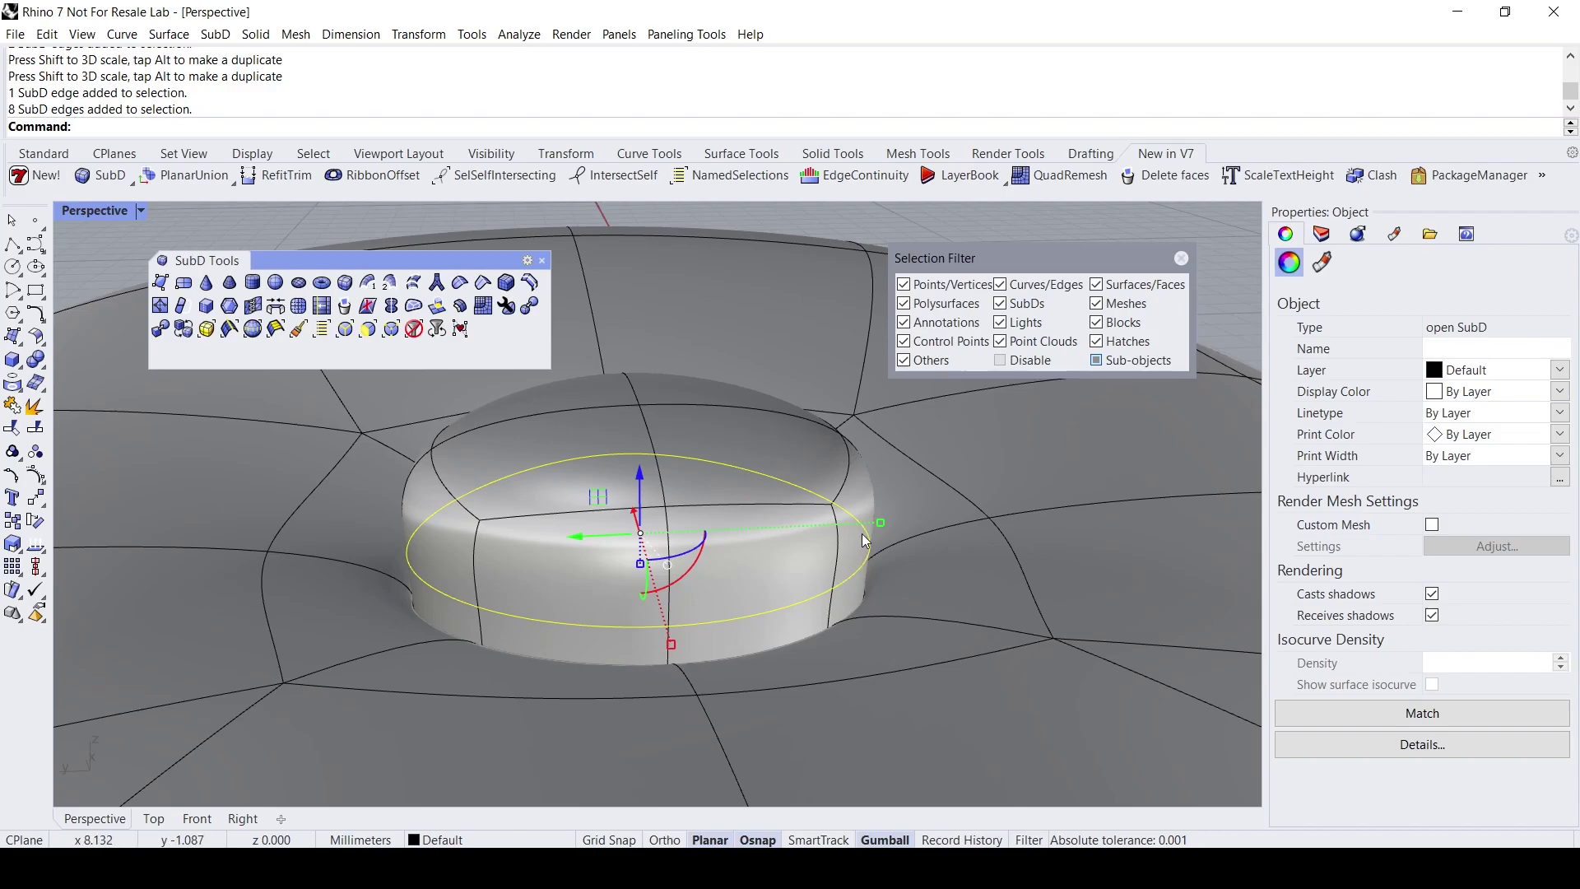
pyautogui.moveTo(882, 521)
pyautogui.mouseDown()
pyautogui.moveTo(826, 531)
pyautogui.moveTo(856, 523)
pyautogui.mouseUp()
pyautogui.moveTo(640, 474); pyautogui.dragTo(621, 535)
pyautogui.moveTo(621, 534); pyautogui.dragTo(909, 591, button='right')
pyautogui.moveTo(566, 650); pyautogui.dragTo(497, 591, button='right')
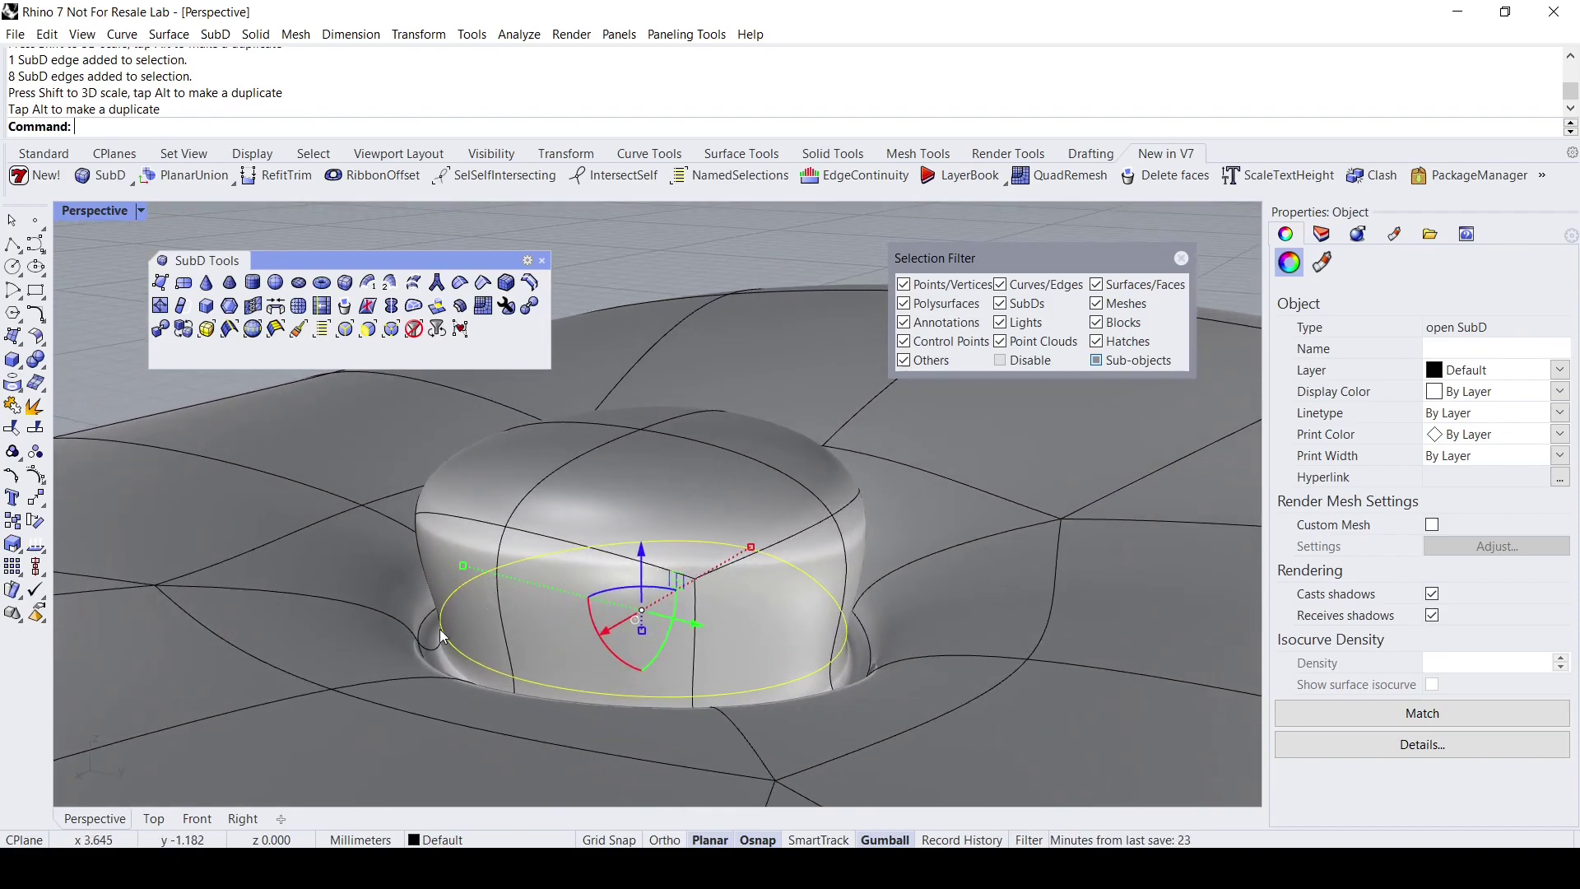
# Select the outer edge loop at the button's base, scale it slightly inward, and clear the selection.
pyautogui.moveTo(442, 635); pyautogui.dragTo(457, 701, button='right')
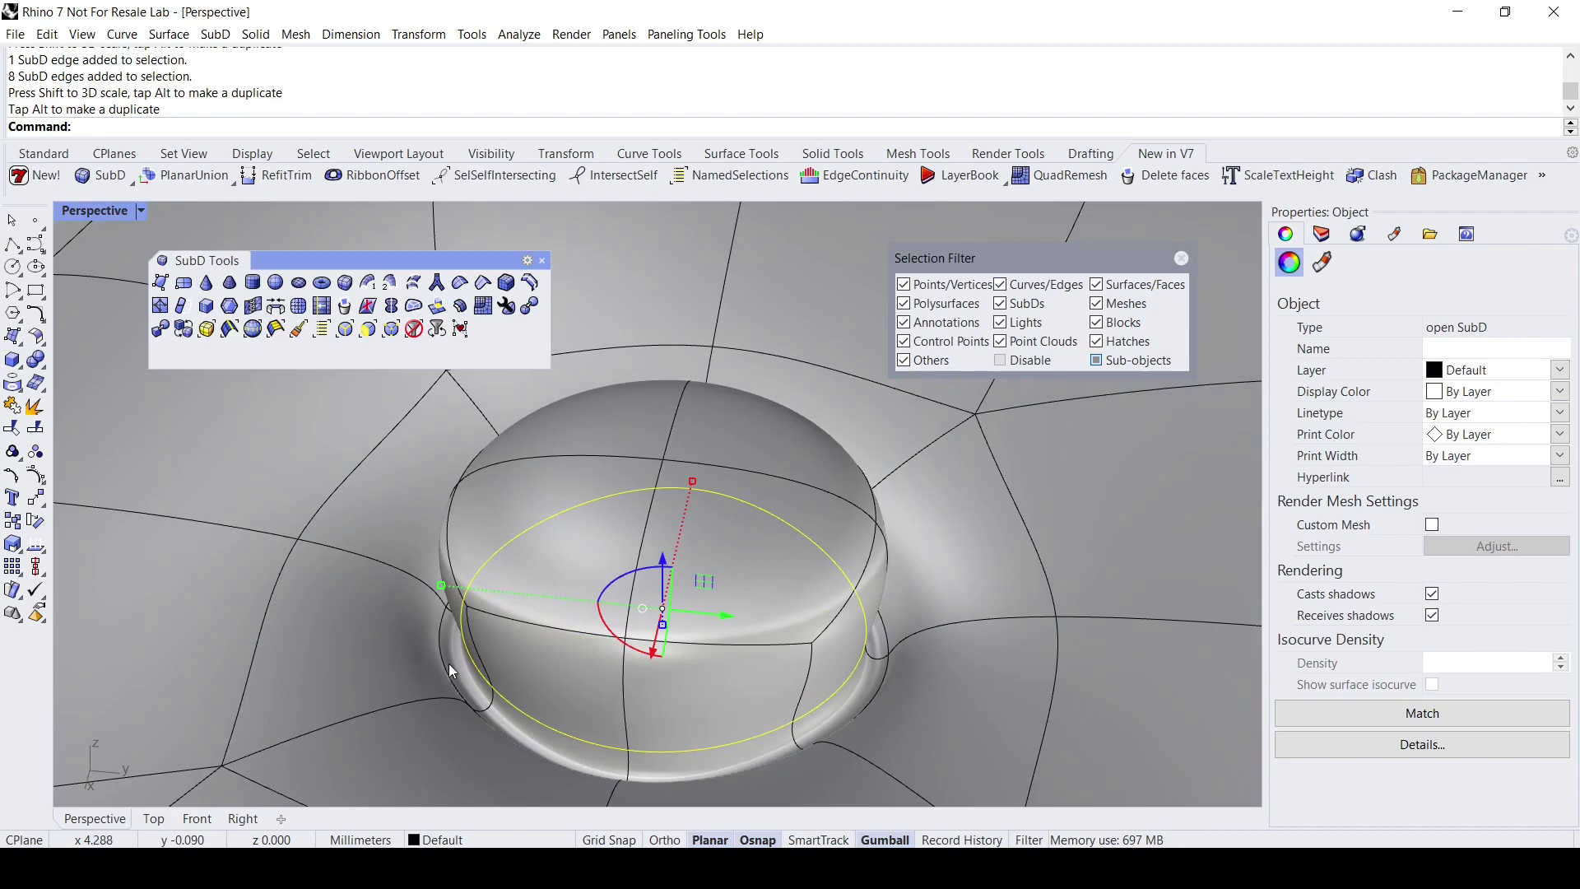
pyautogui.doubleClick(445, 670)
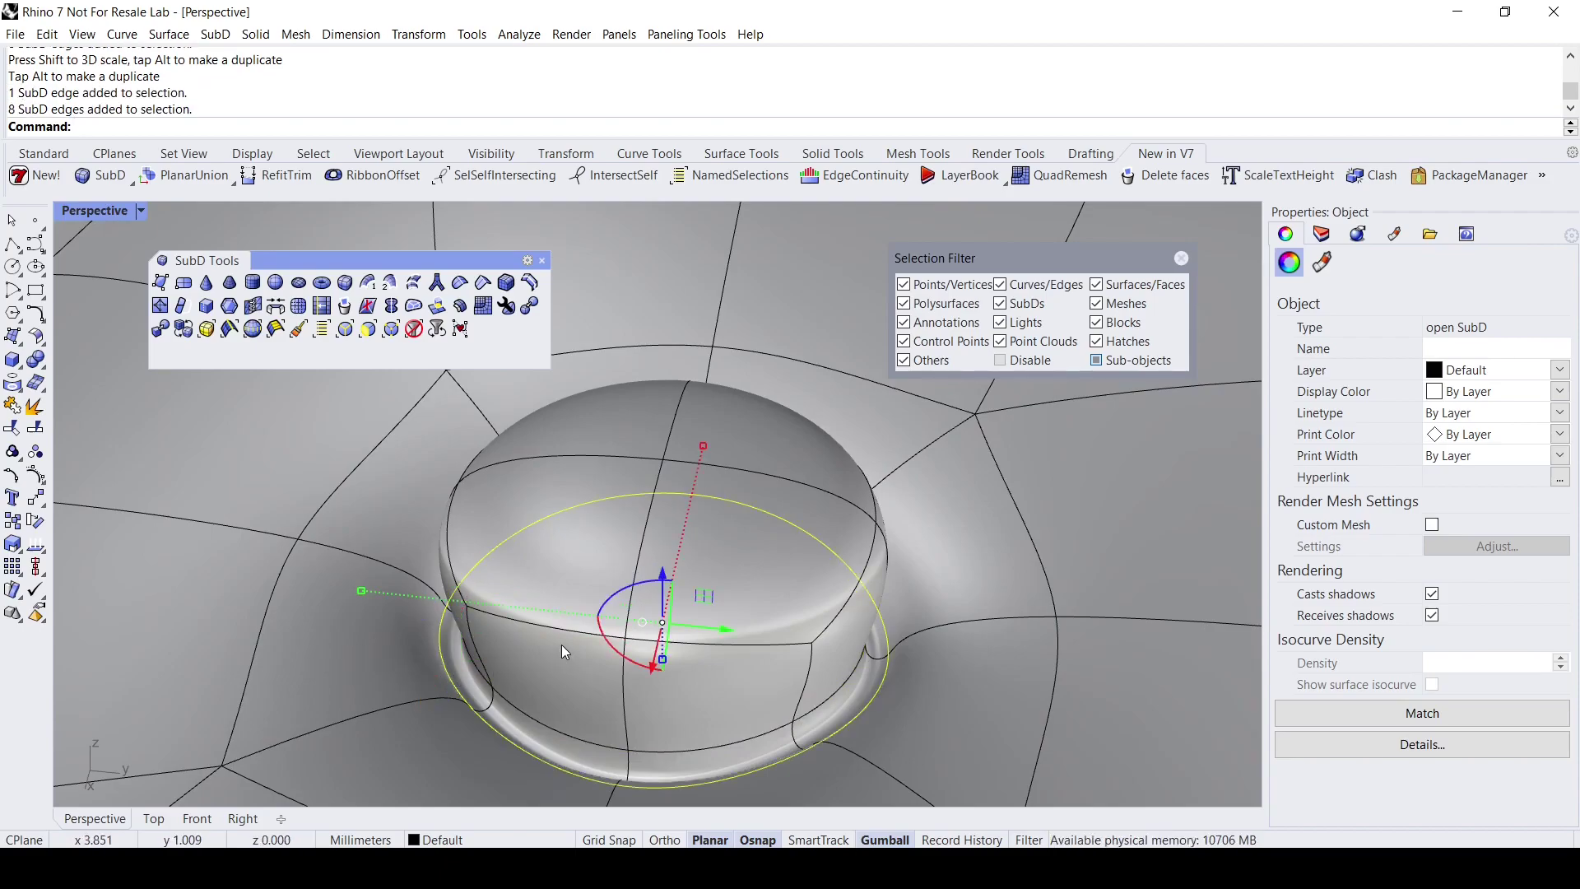
pyautogui.moveTo(360, 591); pyautogui.dragTo(404, 634)
pyautogui.moveTo(404, 633); pyautogui.dragTo(376, 599, button='right')
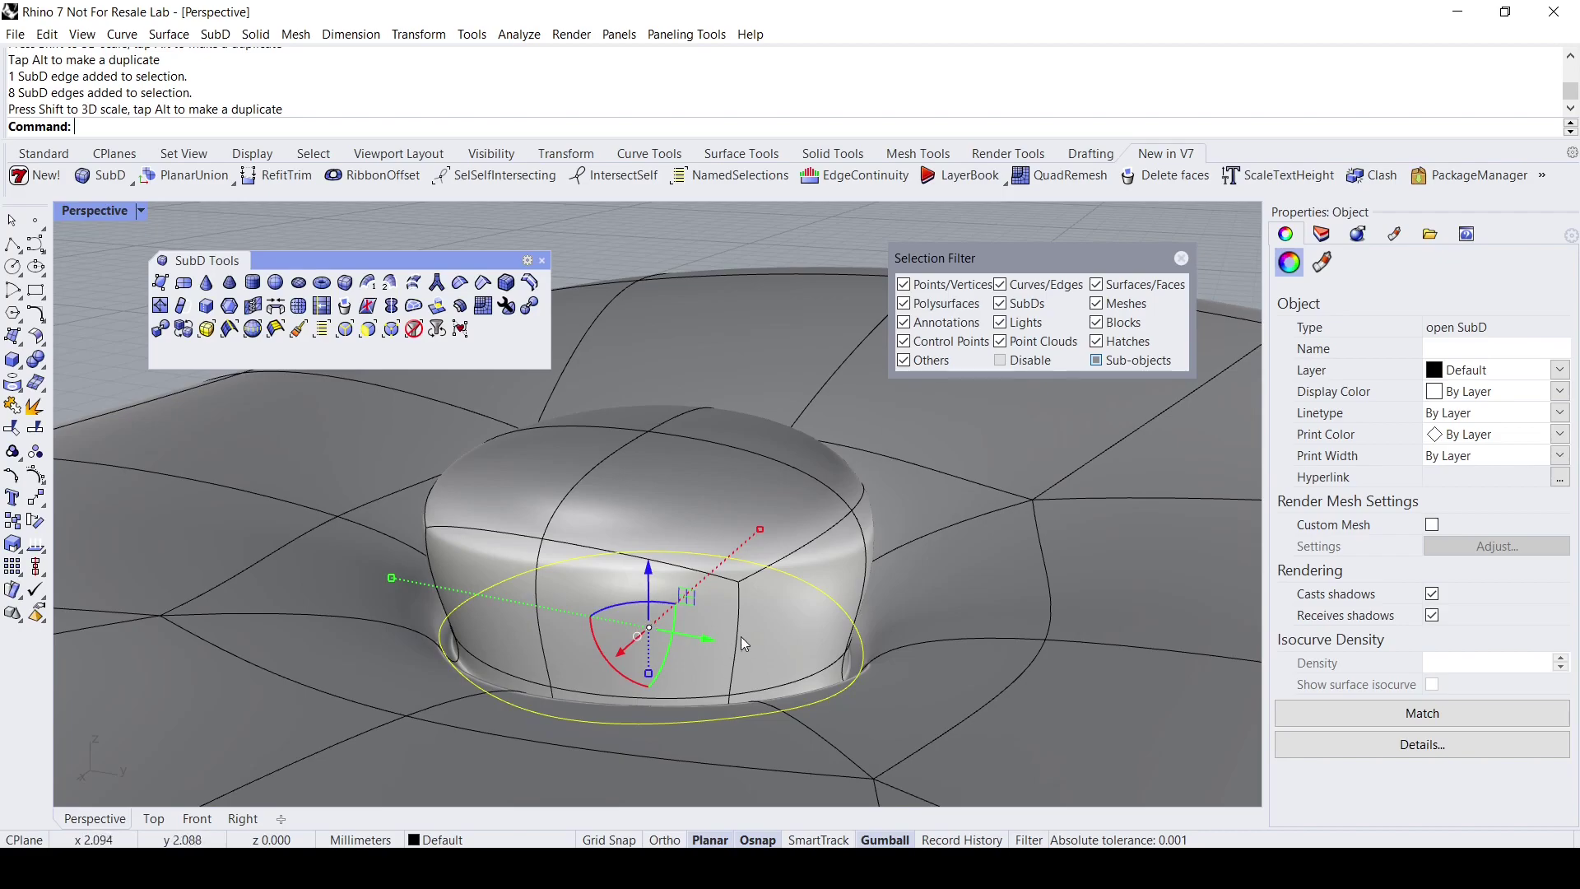
pyautogui.moveTo(802, 630); pyautogui.dragTo(714, 629, button='right')
pyautogui.press('Escape')
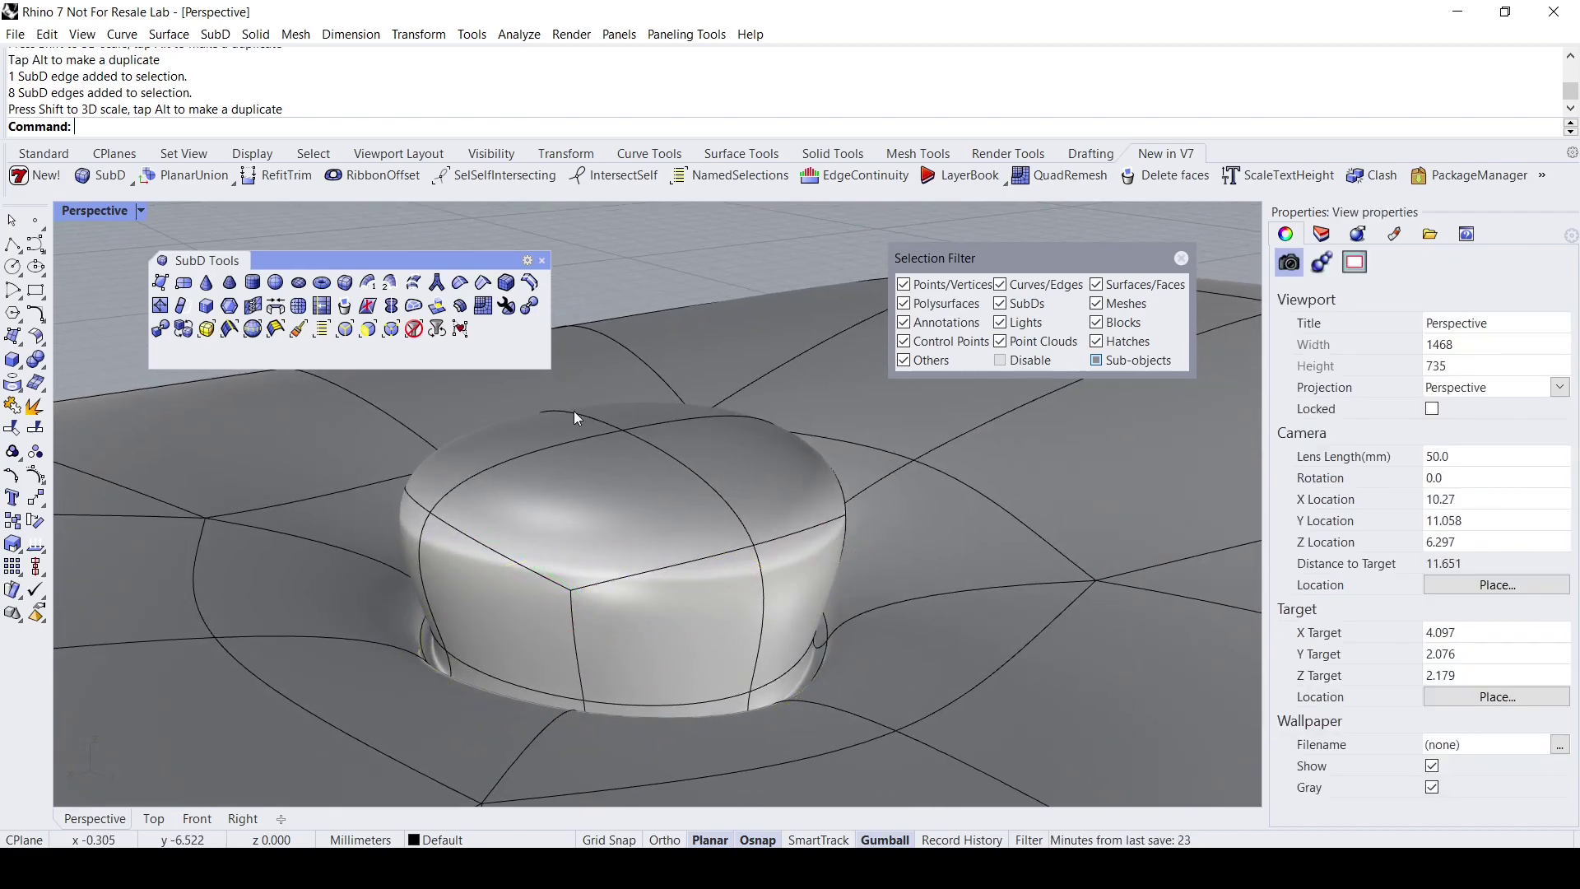
# Insert a full edge loop around the button's side with Type set to Ring, picking the vertical side edges.
pyautogui.click(530, 284)
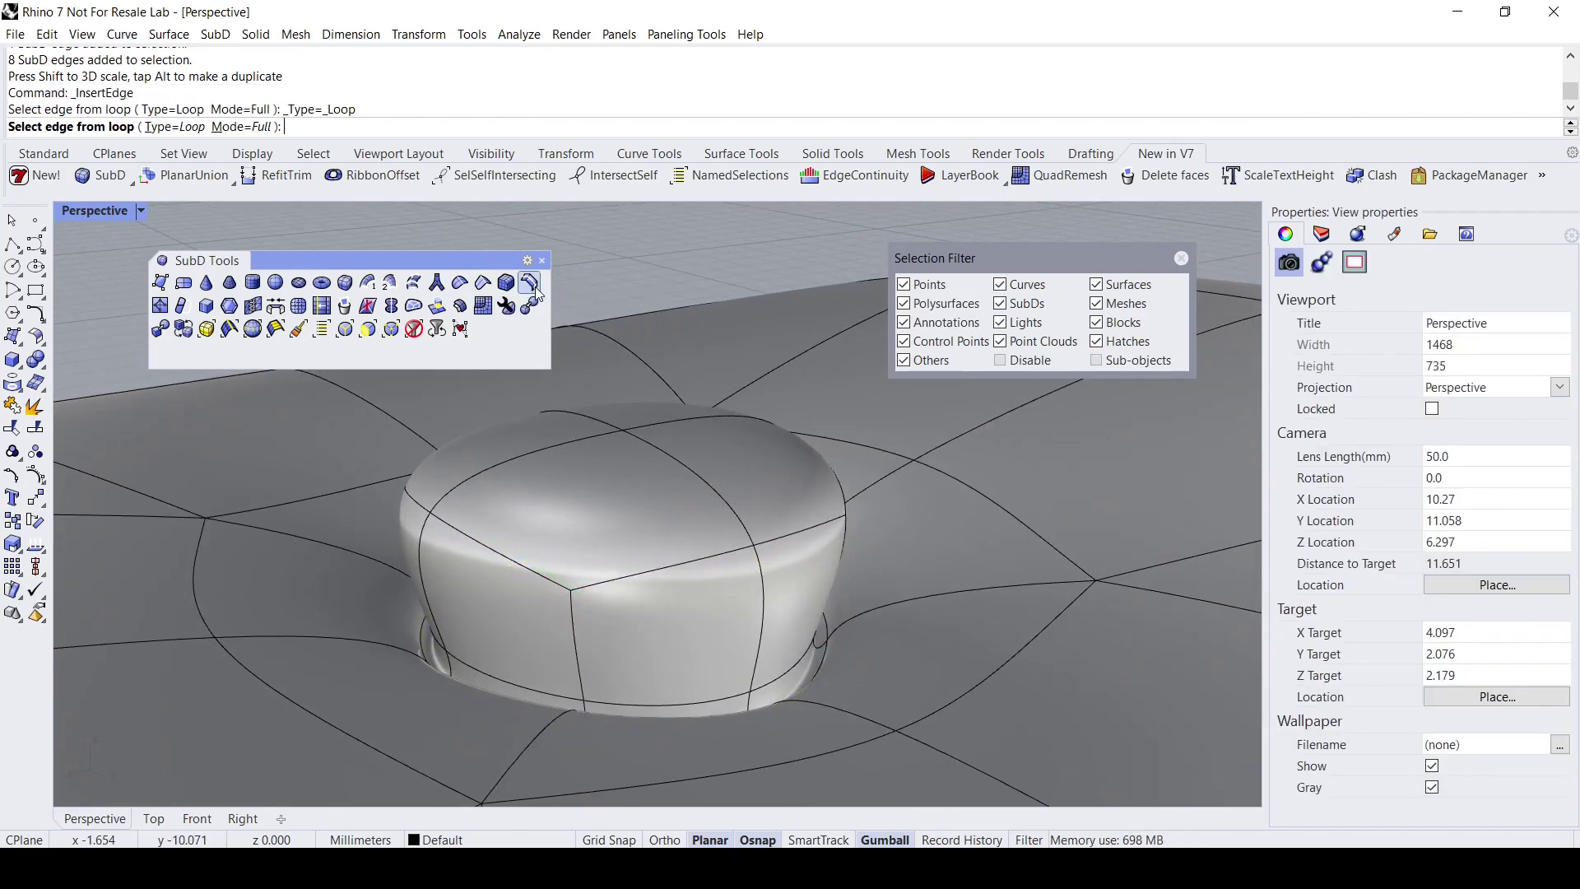
pyautogui.click(191, 130)
pyautogui.click(573, 658)
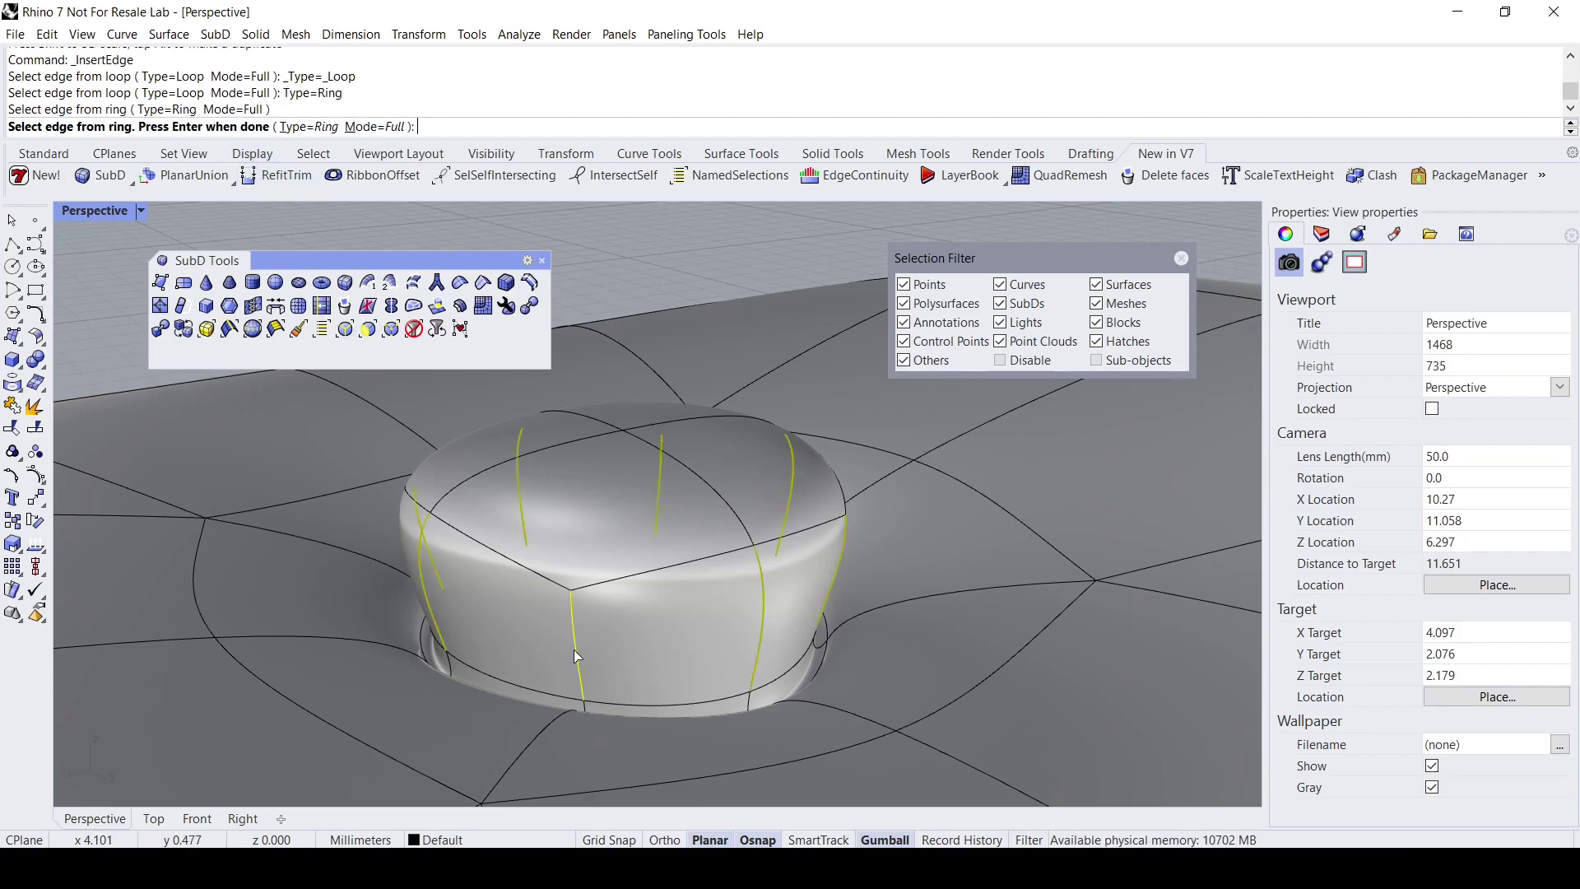
pyautogui.press('Return')
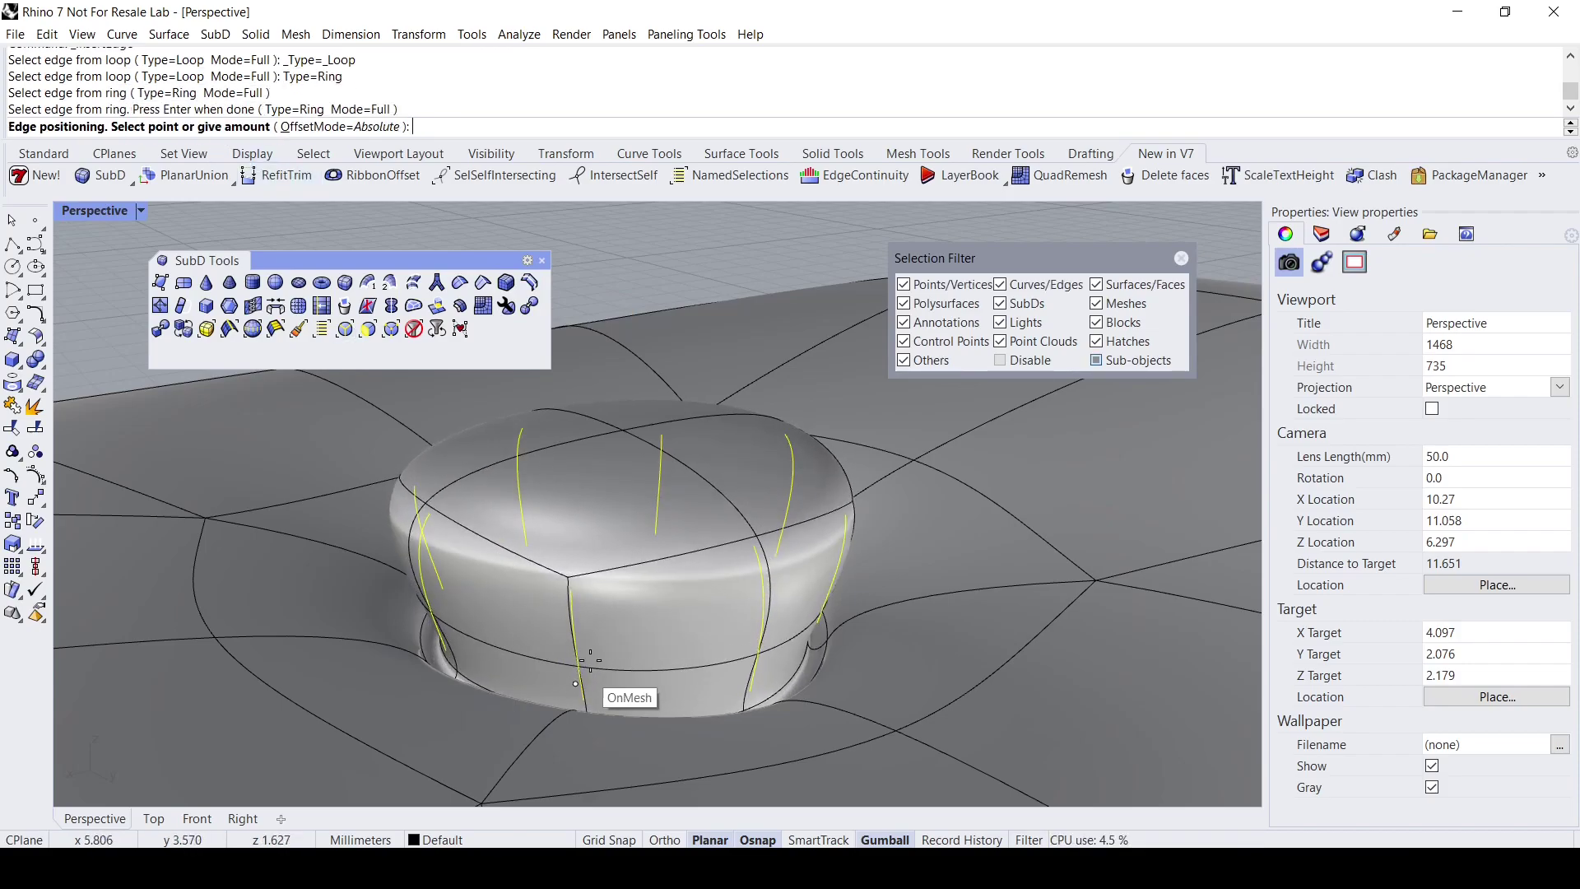
pyautogui.click(585, 650)
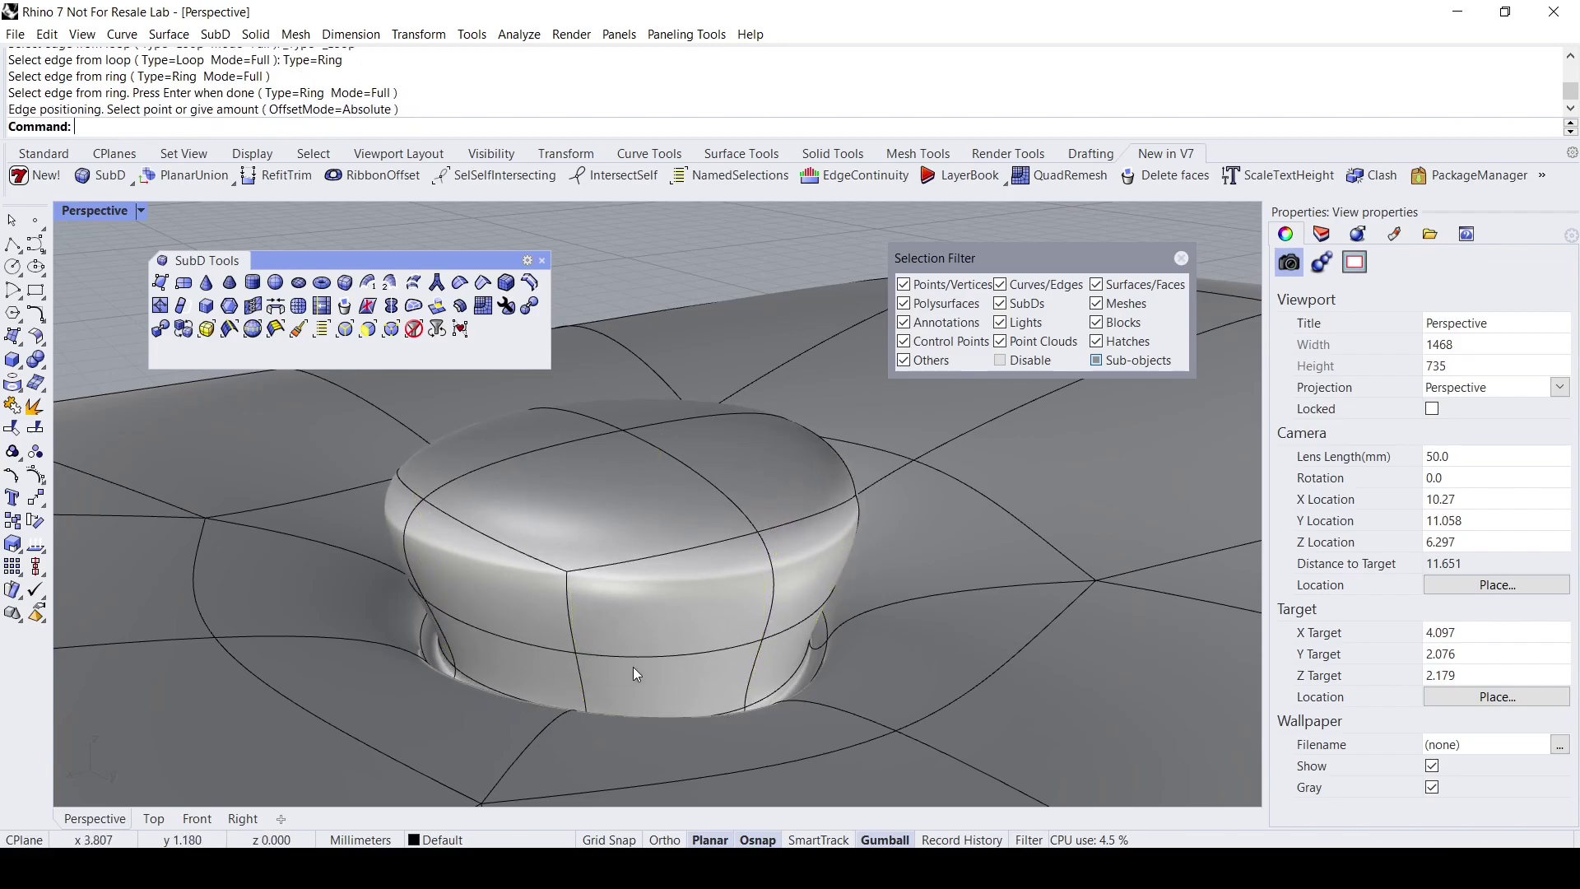
# Select the inserted loop on the button's side, scale it uniformly outward to round the side, lower it slightly, and clear the selection.
pyautogui.moveTo(649, 643); pyautogui.dragTo(831, 573, button='right')
pyautogui.keyDown('shift'); pyautogui.moveTo(844, 566); pyautogui.dragTo(913, 585); pyautogui.keyUp('shift')
pyautogui.moveTo(648, 539); pyautogui.dragTo(579, 615, button='right')
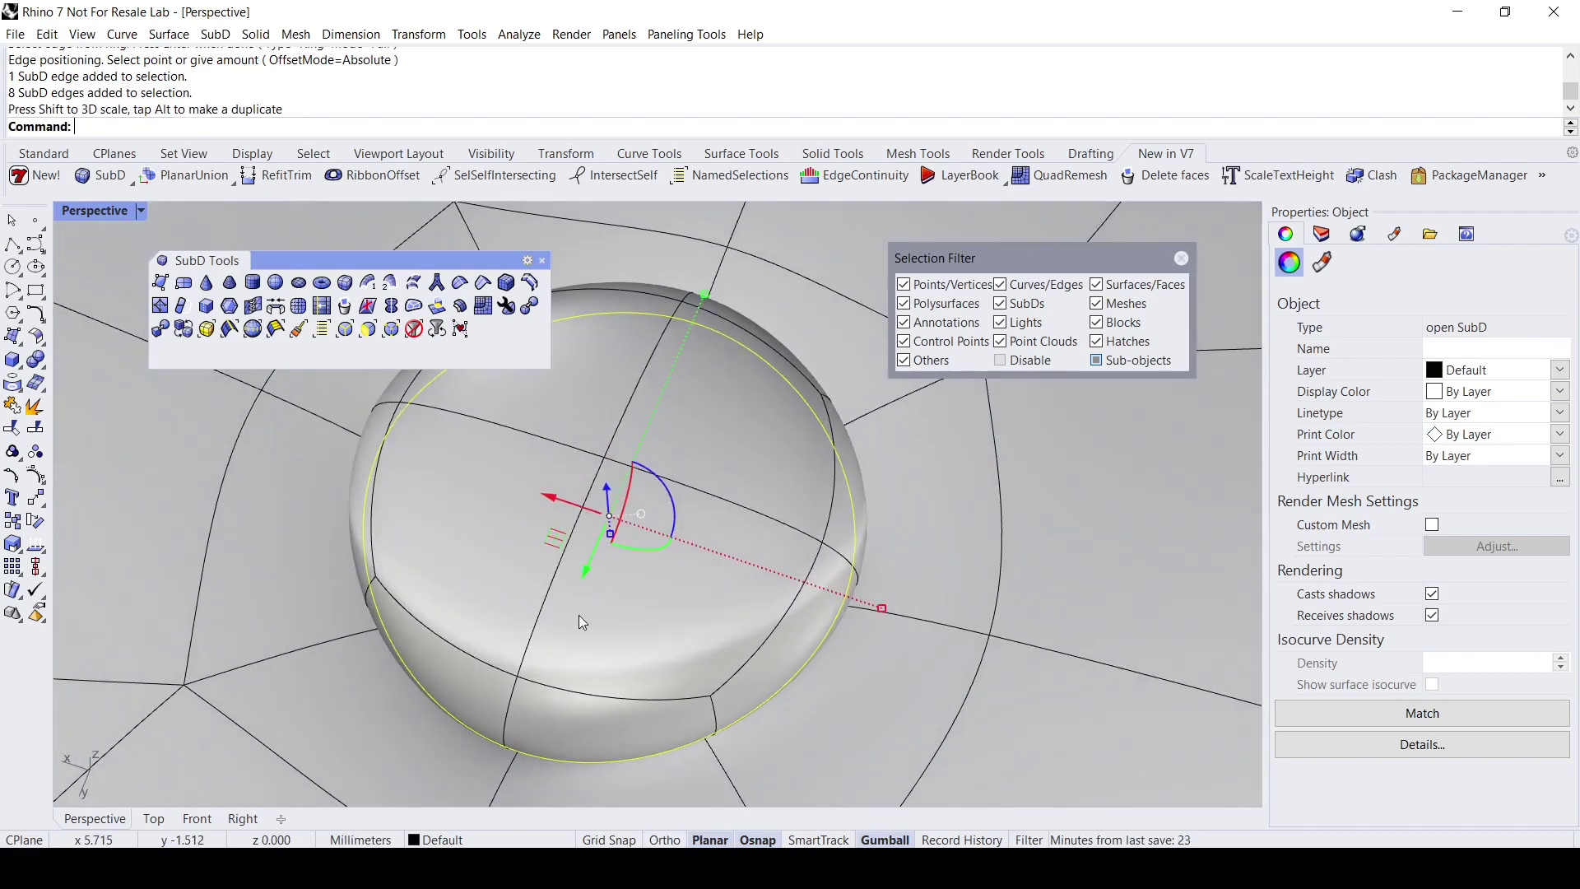
pyautogui.scroll(-3, 633, 548)
pyautogui.moveTo(633, 548); pyautogui.dragTo(354, 501, button='right')
pyautogui.scroll(-9, 511, 545)
pyautogui.scroll(5, 617, 442)
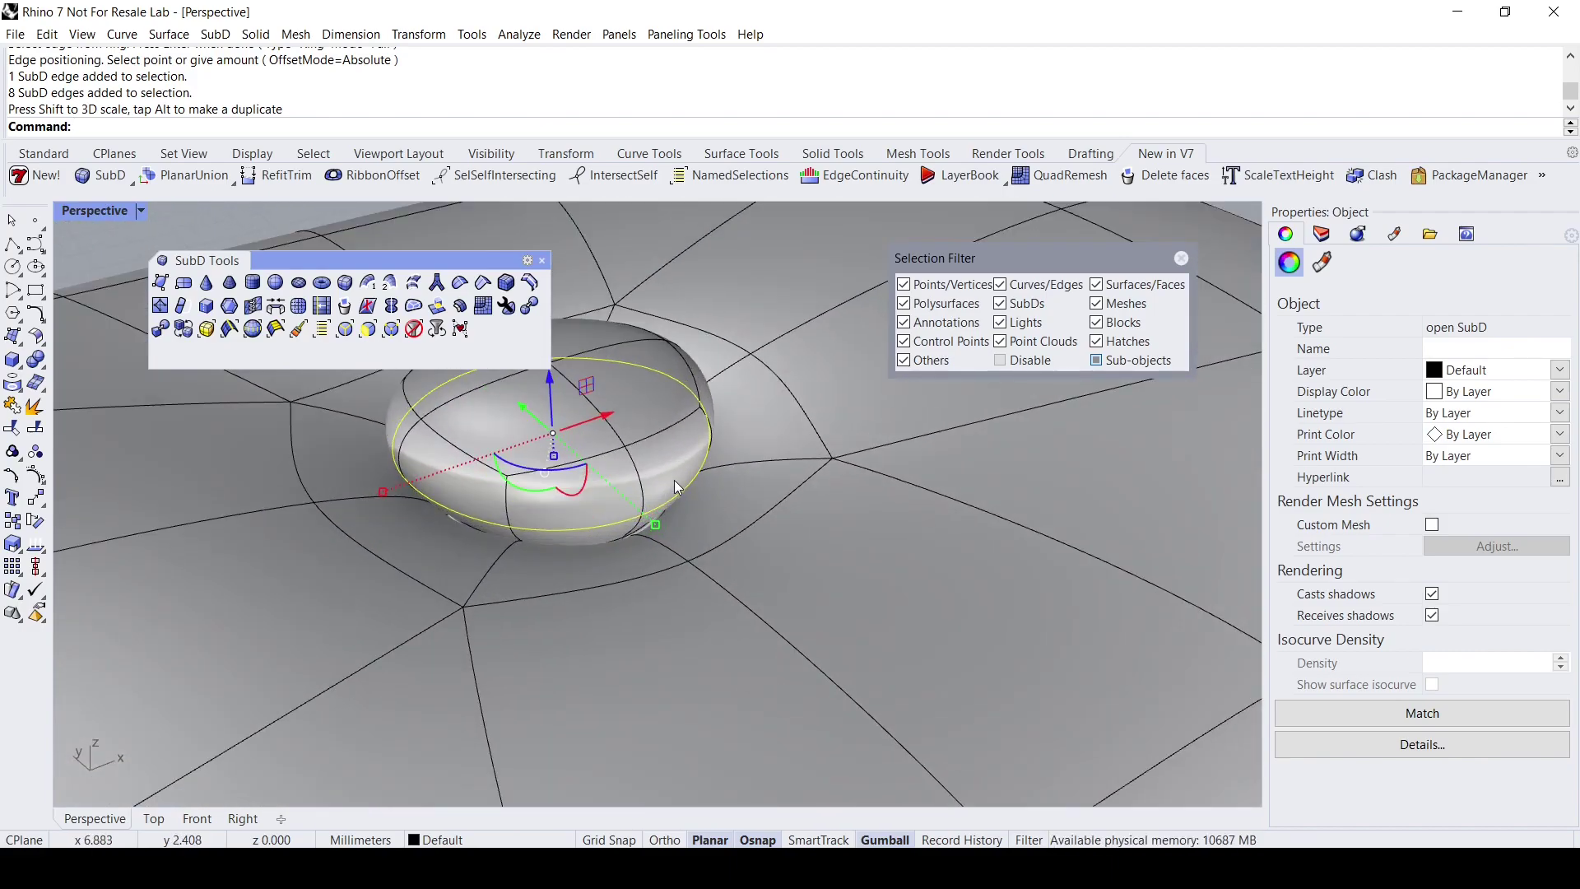
pyautogui.scroll(-3, 683, 486)
pyautogui.keyDown('shift'); pyautogui.moveTo(683, 486); pyautogui.dragTo(658, 586, button='right'); pyautogui.keyUp('shift')
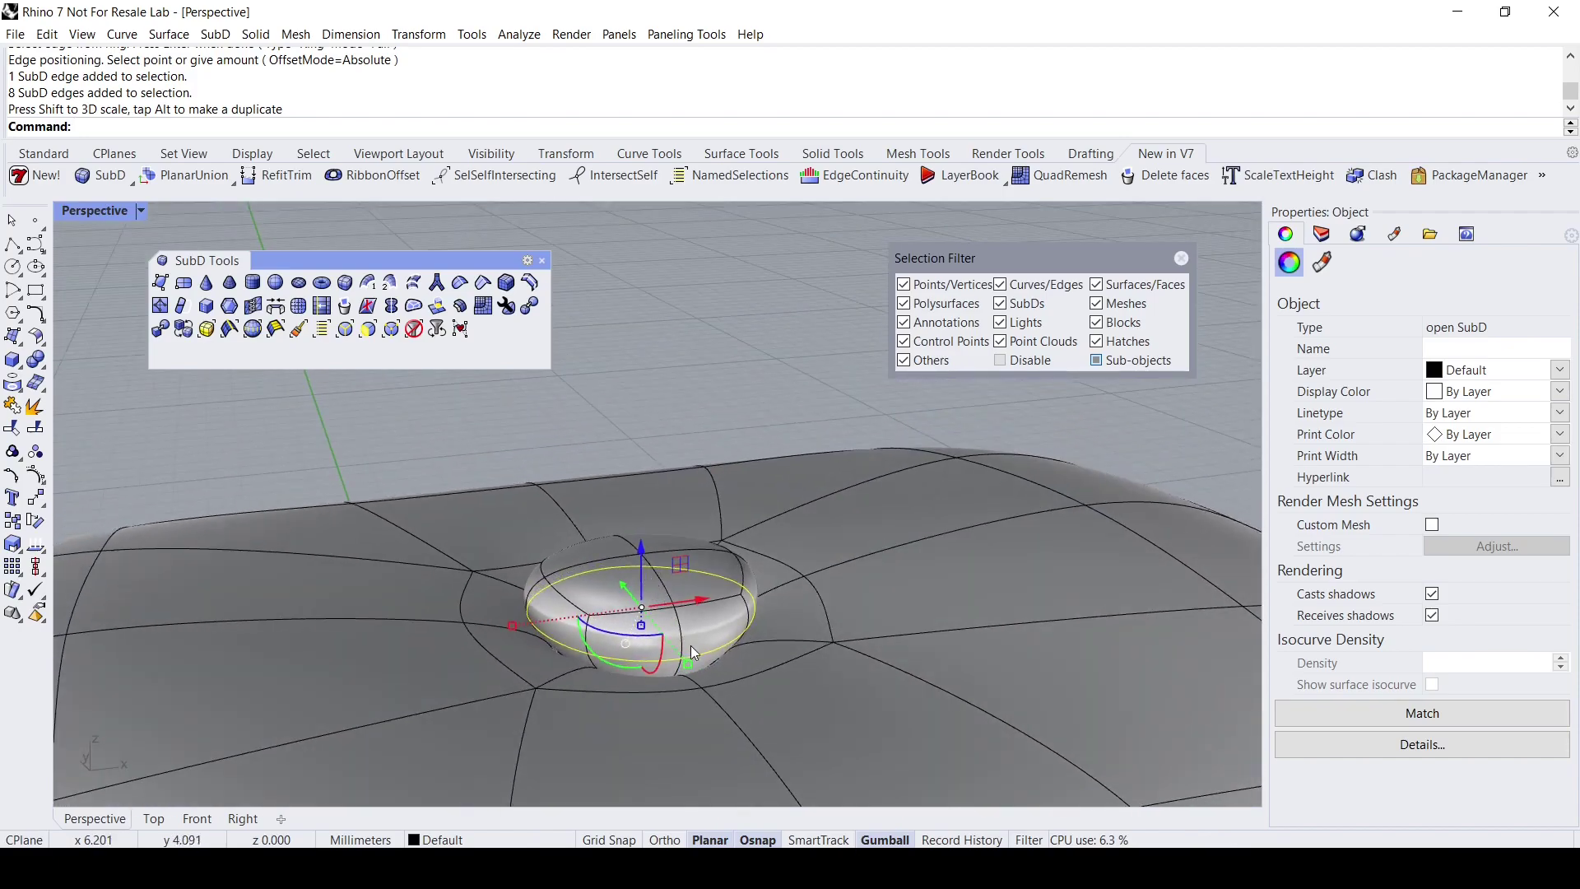
pyautogui.moveTo(691, 680); pyautogui.dragTo(643, 677, button='right')
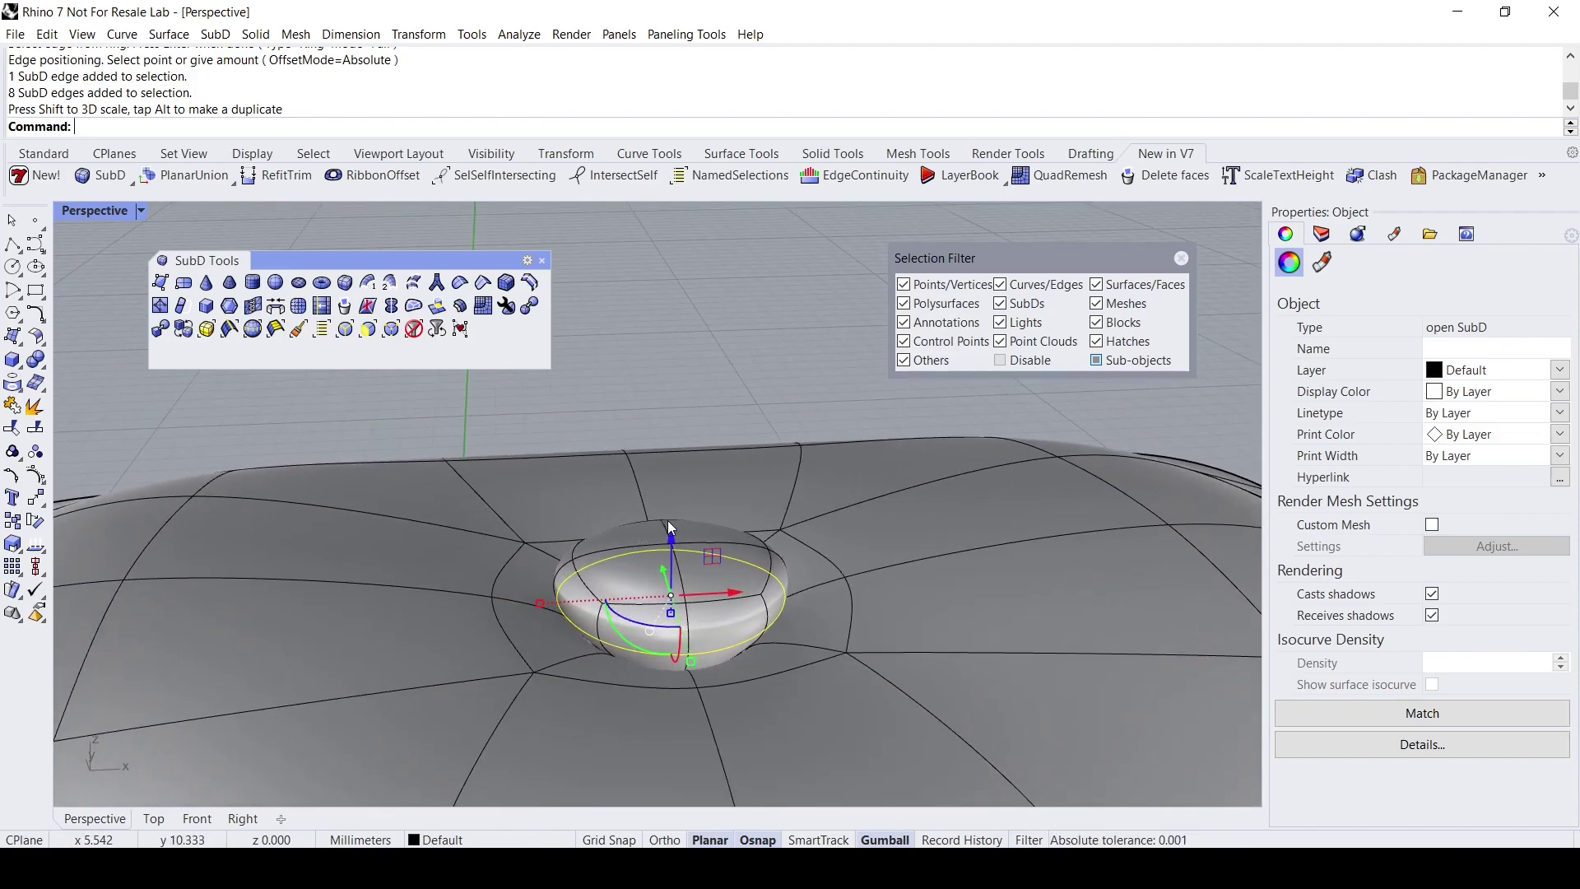
pyautogui.moveTo(673, 533); pyautogui.dragTo(673, 540)
pyautogui.press('Escape')
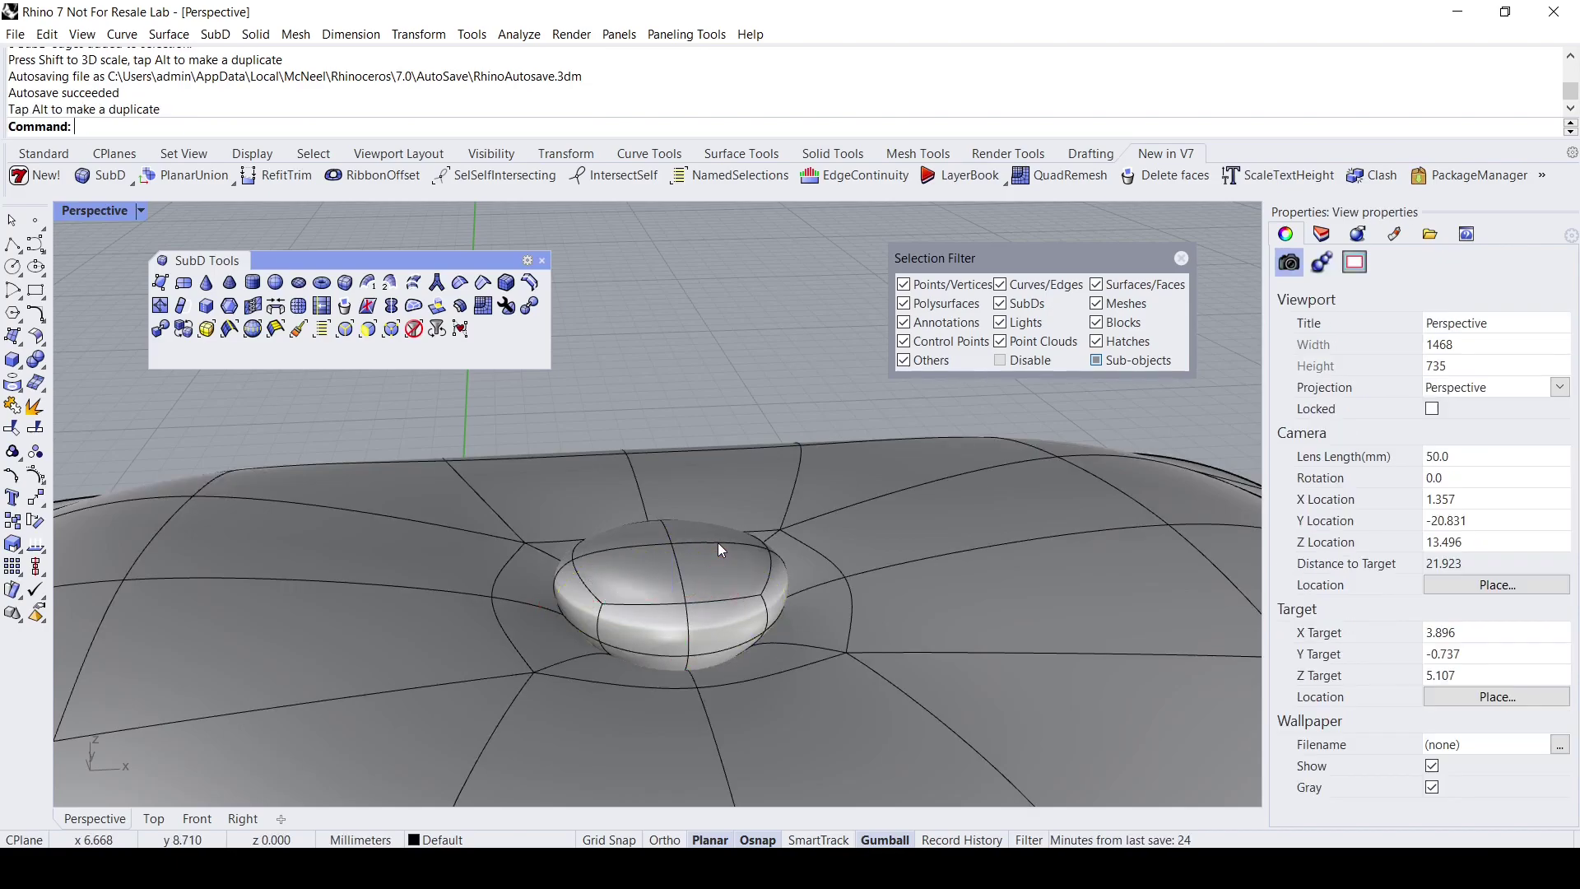
# Window-select the whole button and the surrounding recess ring in Wireframe display, and return the display to Shaded.
pyautogui.scroll(-5, 718, 542)
pyautogui.moveTo(719, 542)
pyautogui.mouseDown(button='right')
pyautogui.moveTo(895, 663)
pyautogui.moveTo(723, 557)
pyautogui.mouseUp(button='right')
pyautogui.scroll(6, 709, 530)
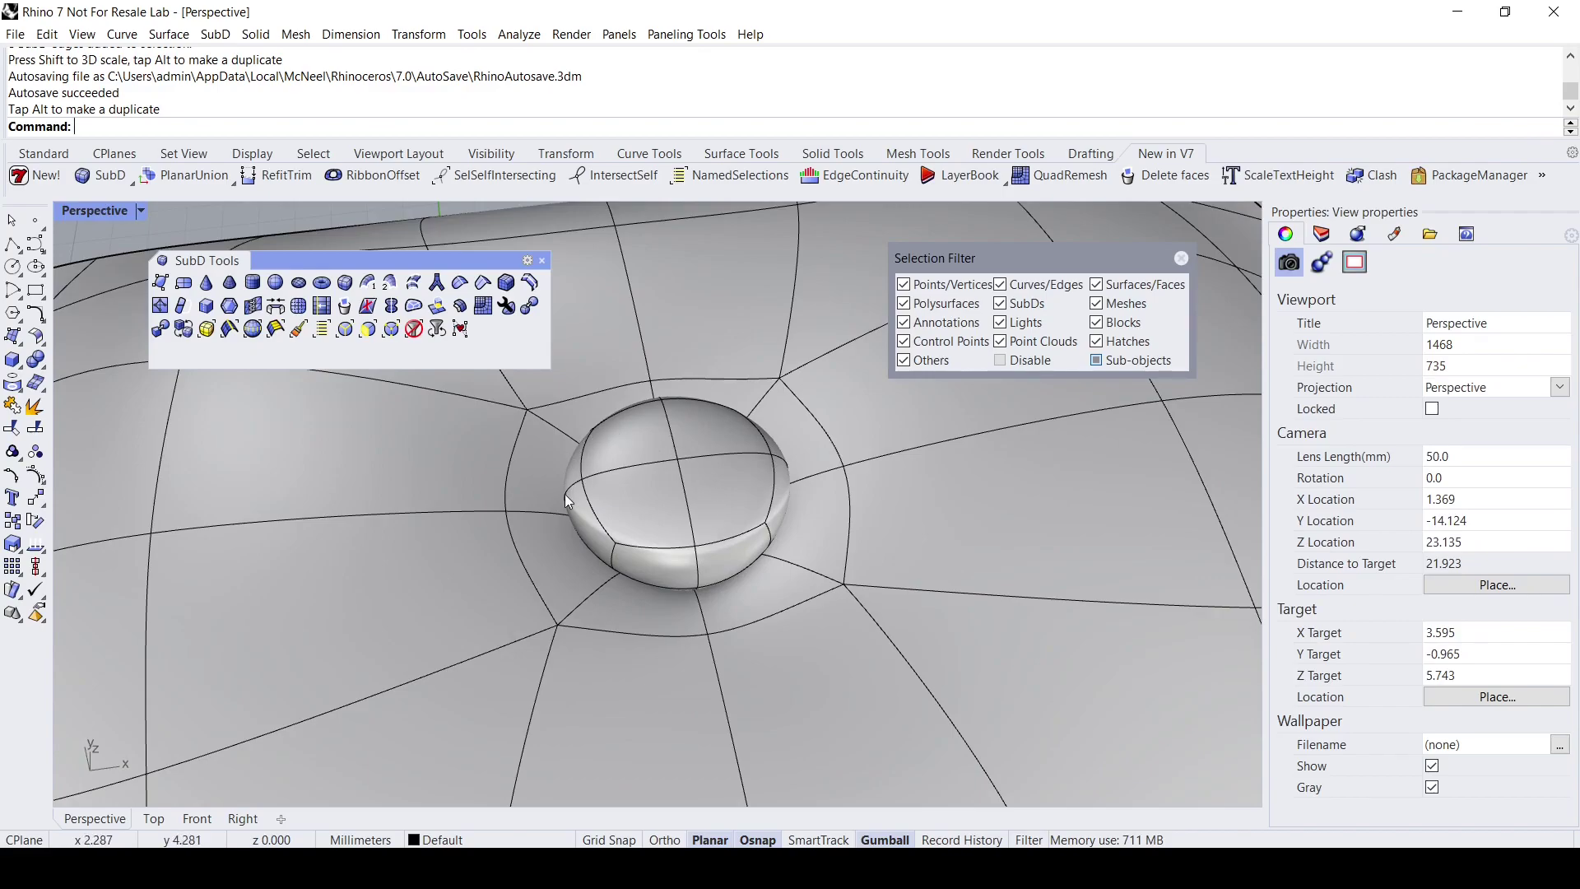
pyautogui.scroll(-6, 713, 561)
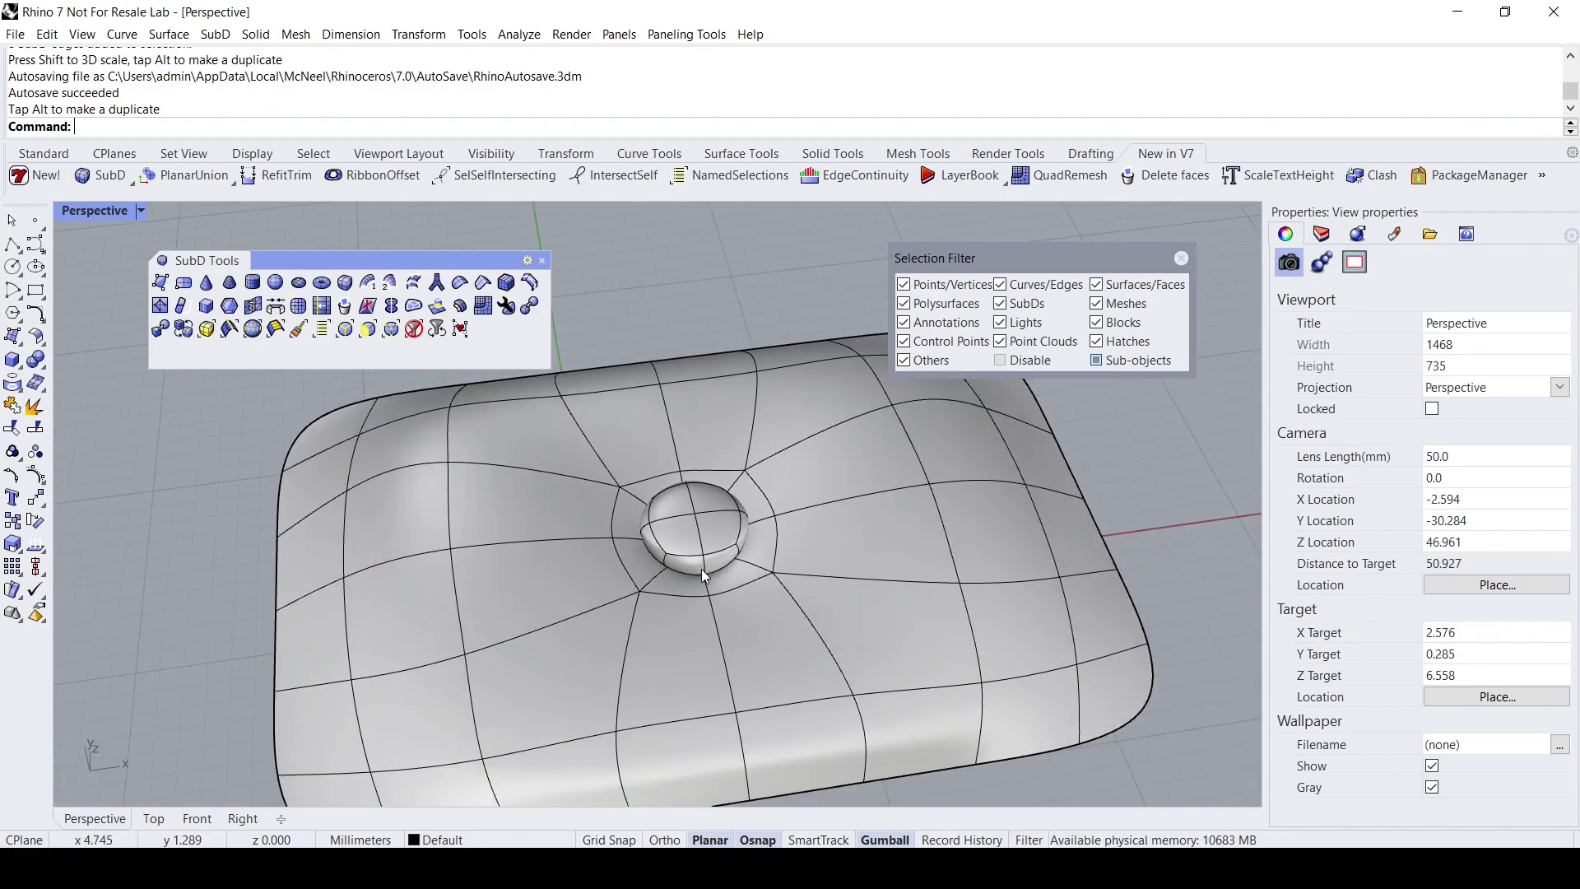
pyautogui.moveTo(701, 569); pyautogui.dragTo(655, 624, button='right')
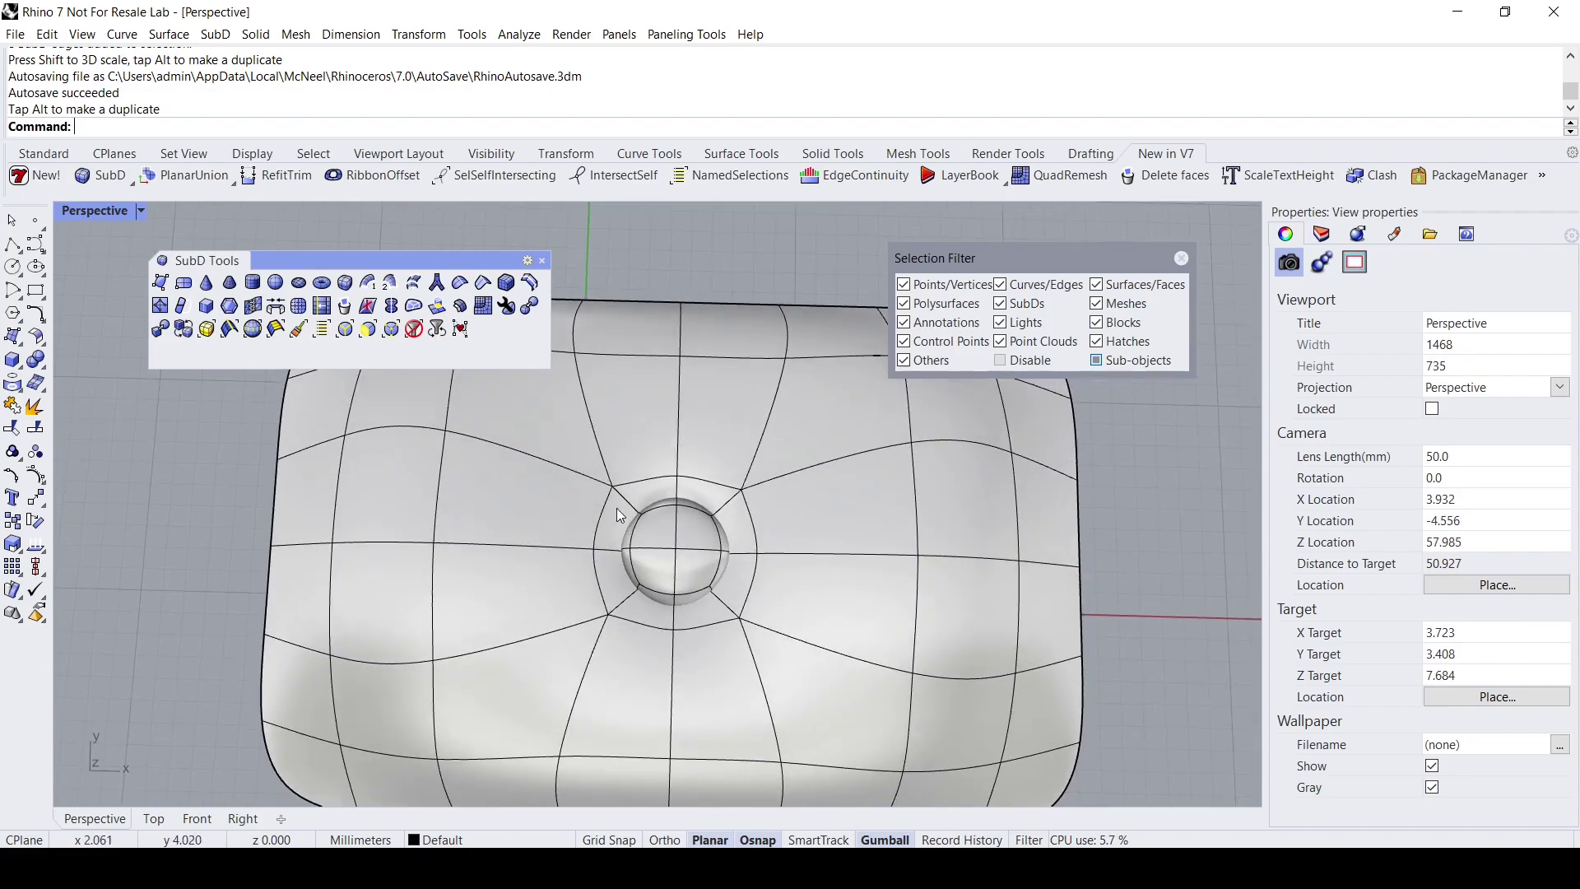
pyautogui.click(94, 210)
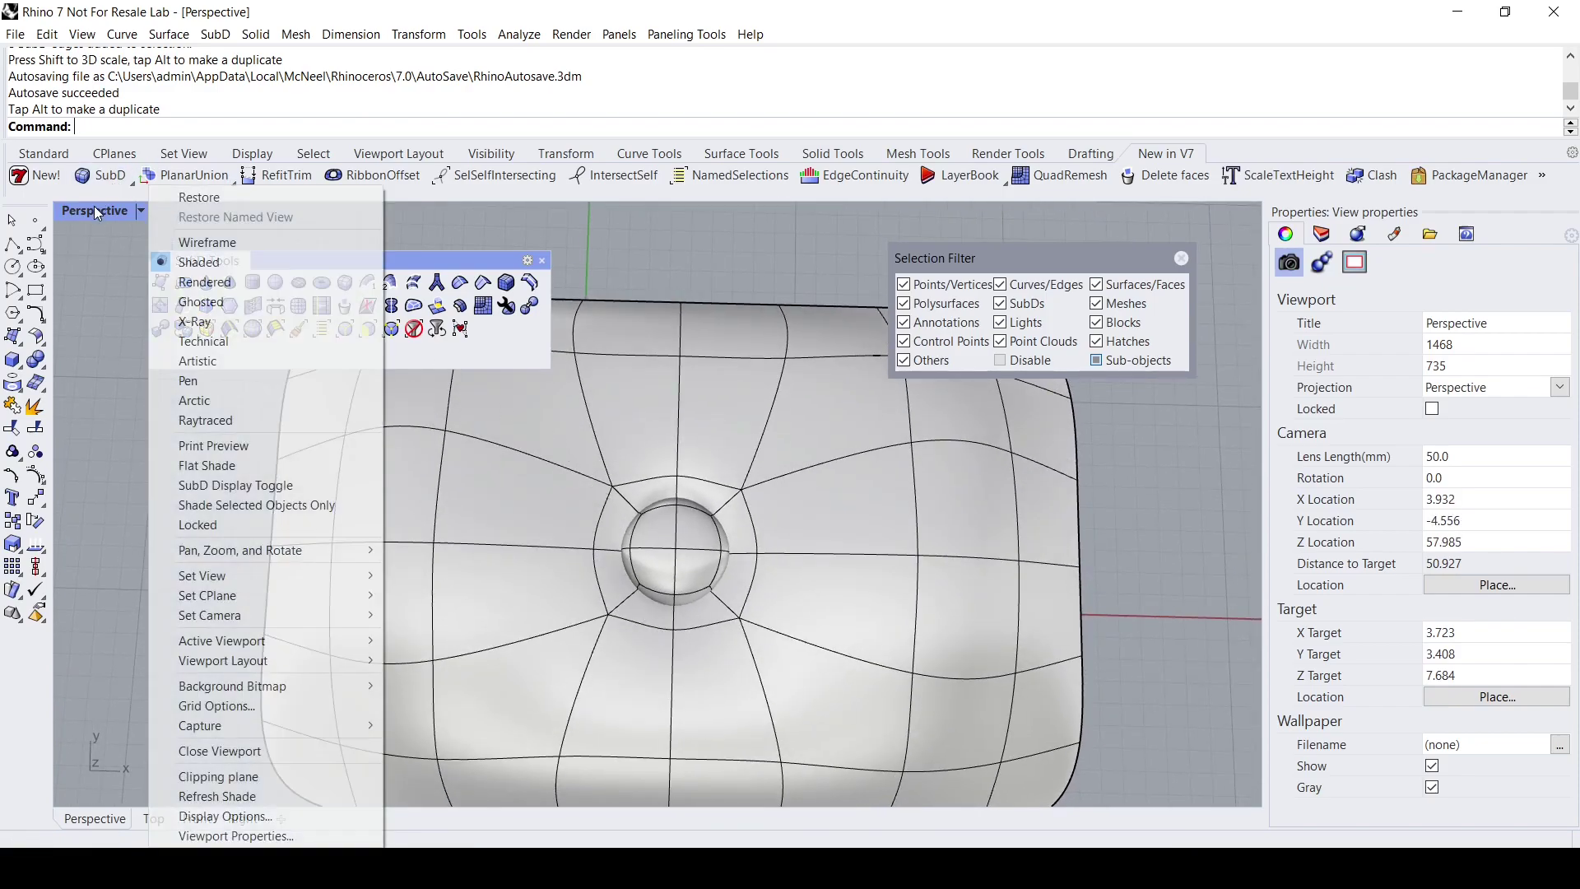
pyautogui.click(209, 245)
pyautogui.moveTo(544, 440); pyautogui.dragTo(846, 696)
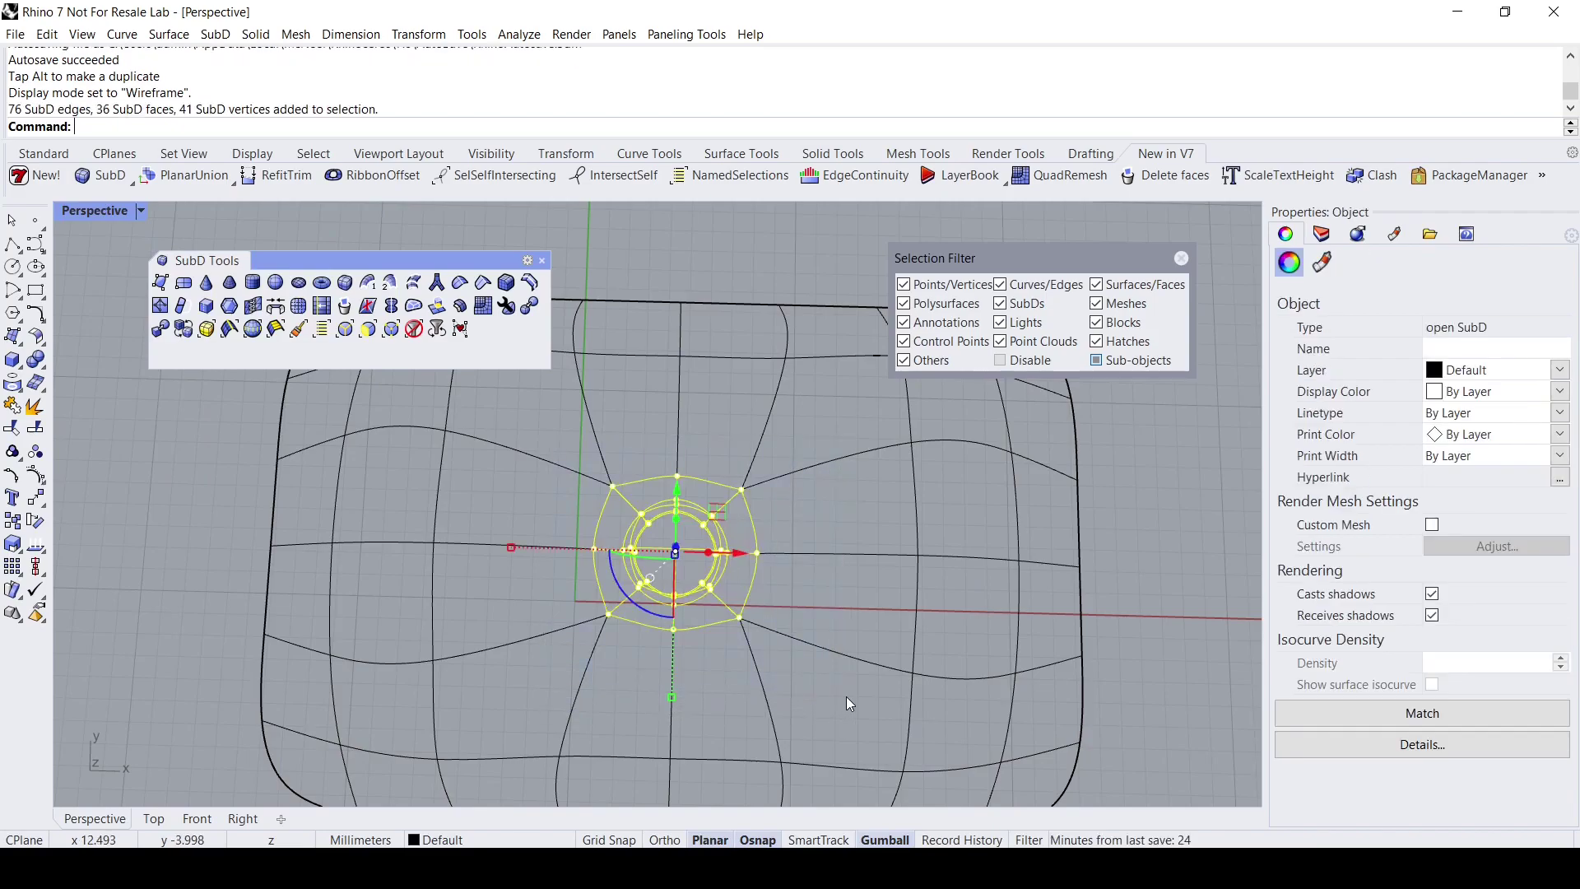
pyautogui.click(82, 210)
pyautogui.click(206, 261)
# Scale the selected button and recess ring uniformly inward, lower them slightly, and clear the selection.
pyautogui.moveTo(482, 493); pyautogui.dragTo(525, 583, button='right')
pyautogui.keyDown('shift'); pyautogui.moveTo(515, 587); pyautogui.dragTo(614, 592); pyautogui.keyUp('shift')
pyautogui.scroll(-6, 529, 605)
pyautogui.moveTo(549, 539); pyautogui.dragTo(594, 642, button='right')
pyautogui.moveTo(688, 603); pyautogui.dragTo(605, 598, button='right')
pyautogui.moveTo(602, 573); pyautogui.dragTo(600, 583)
pyautogui.scroll(3, 674, 630)
pyautogui.press('Escape')
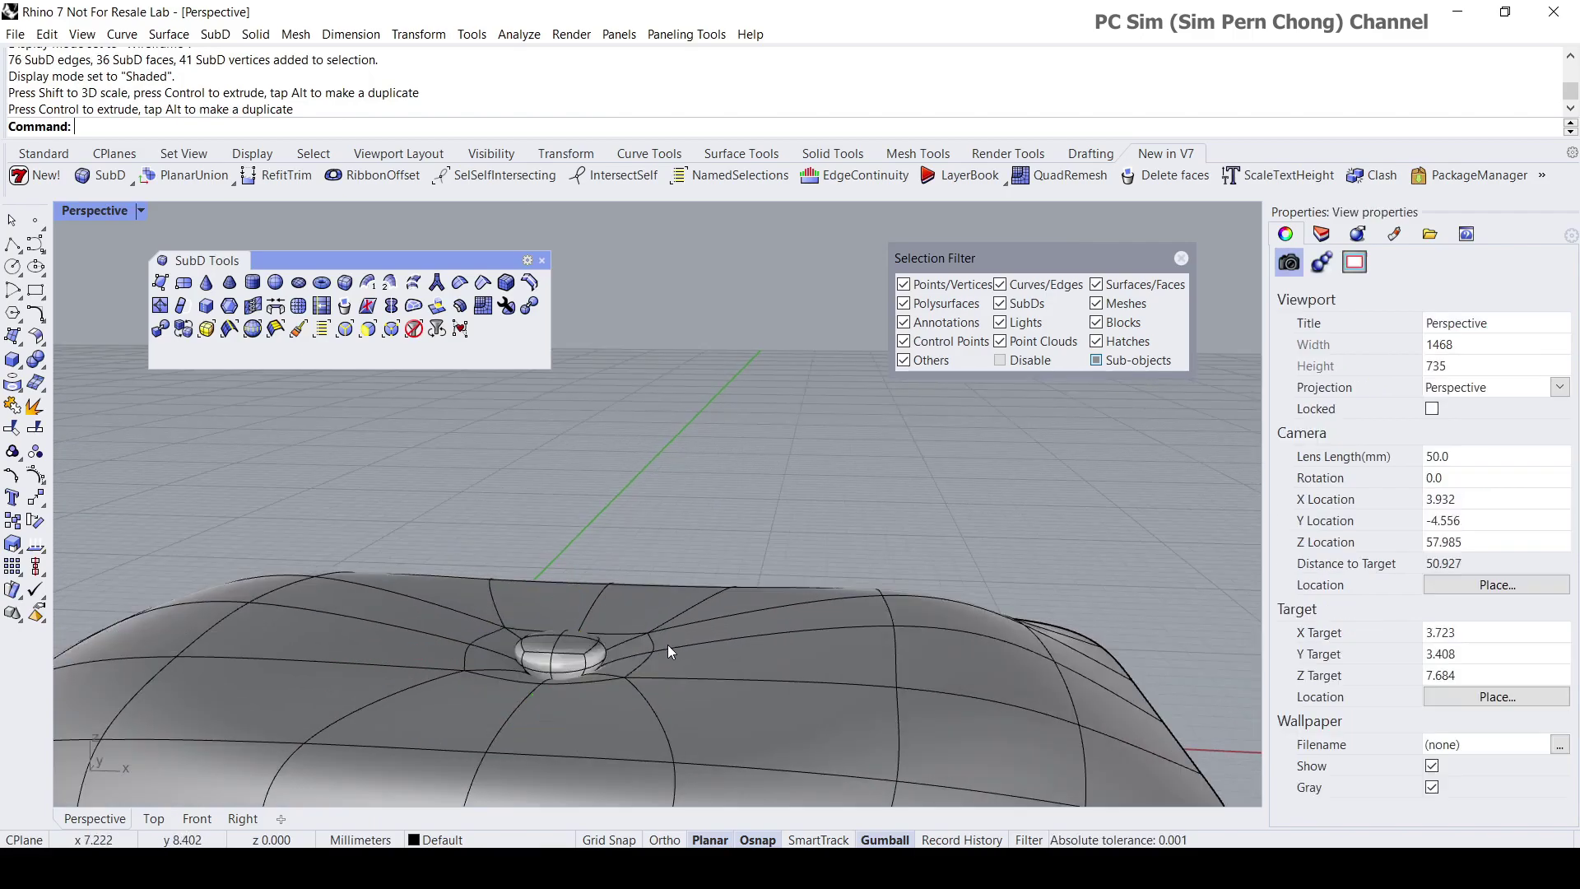
# Turn on the control points of the cushion SubD.
pyautogui.scroll(3, 644, 670)
pyautogui.press('F10')
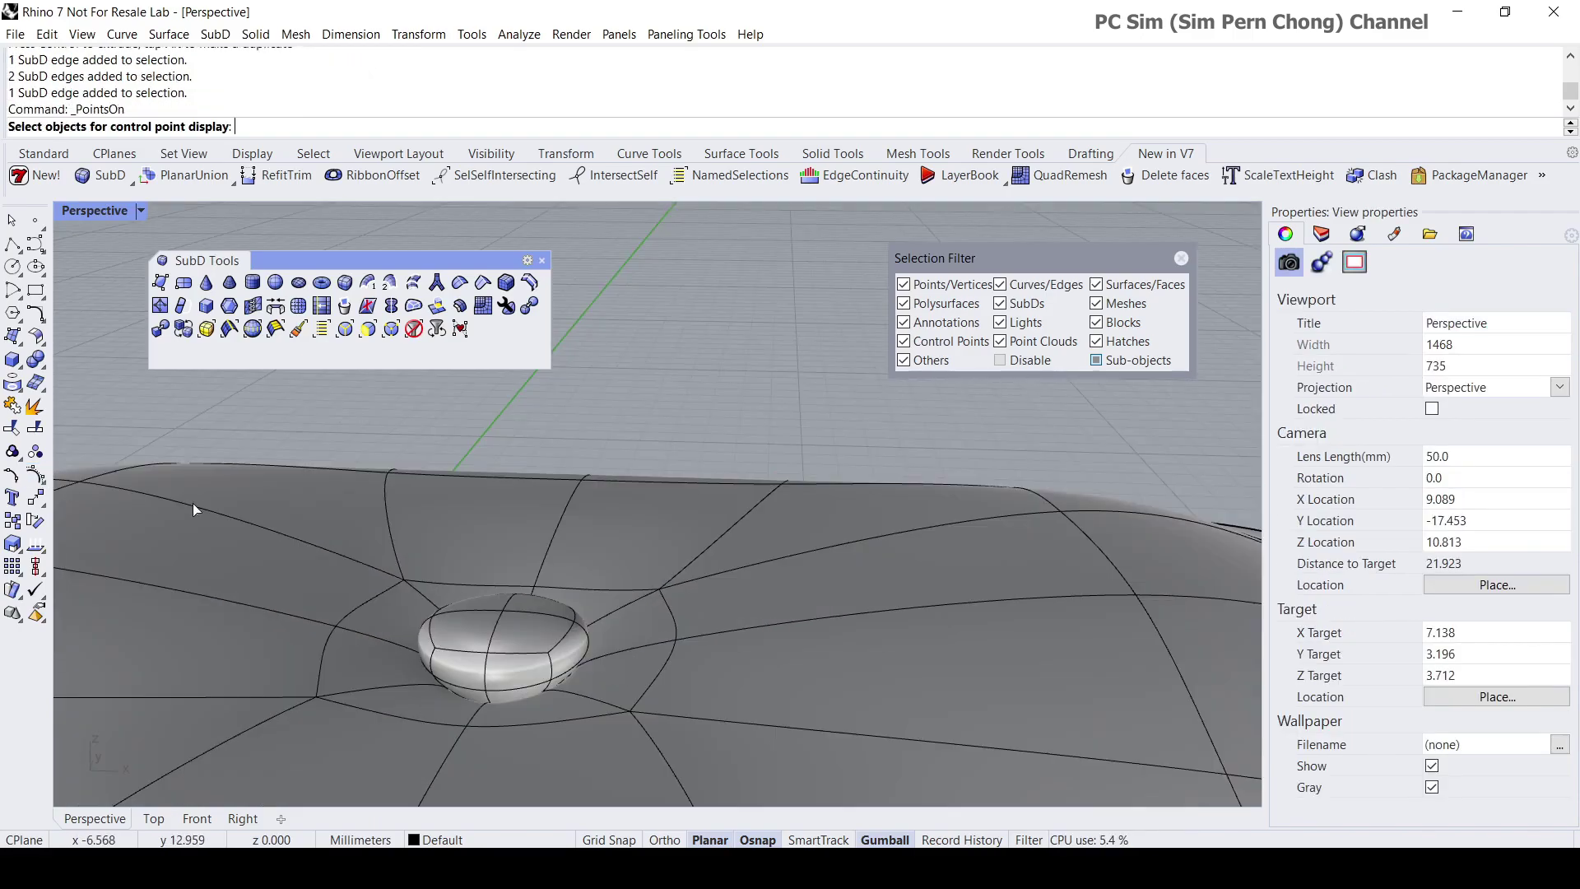
pyautogui.click(360, 508)
pyautogui.press('Return')
pyautogui.moveTo(360, 509); pyautogui.dragTo(457, 603, button='right')
pyautogui.scroll(-6, 550, 571)
pyautogui.scroll(-3, 550, 571)
pyautogui.moveTo(549, 571); pyautogui.dragTo(706, 598, button='right')
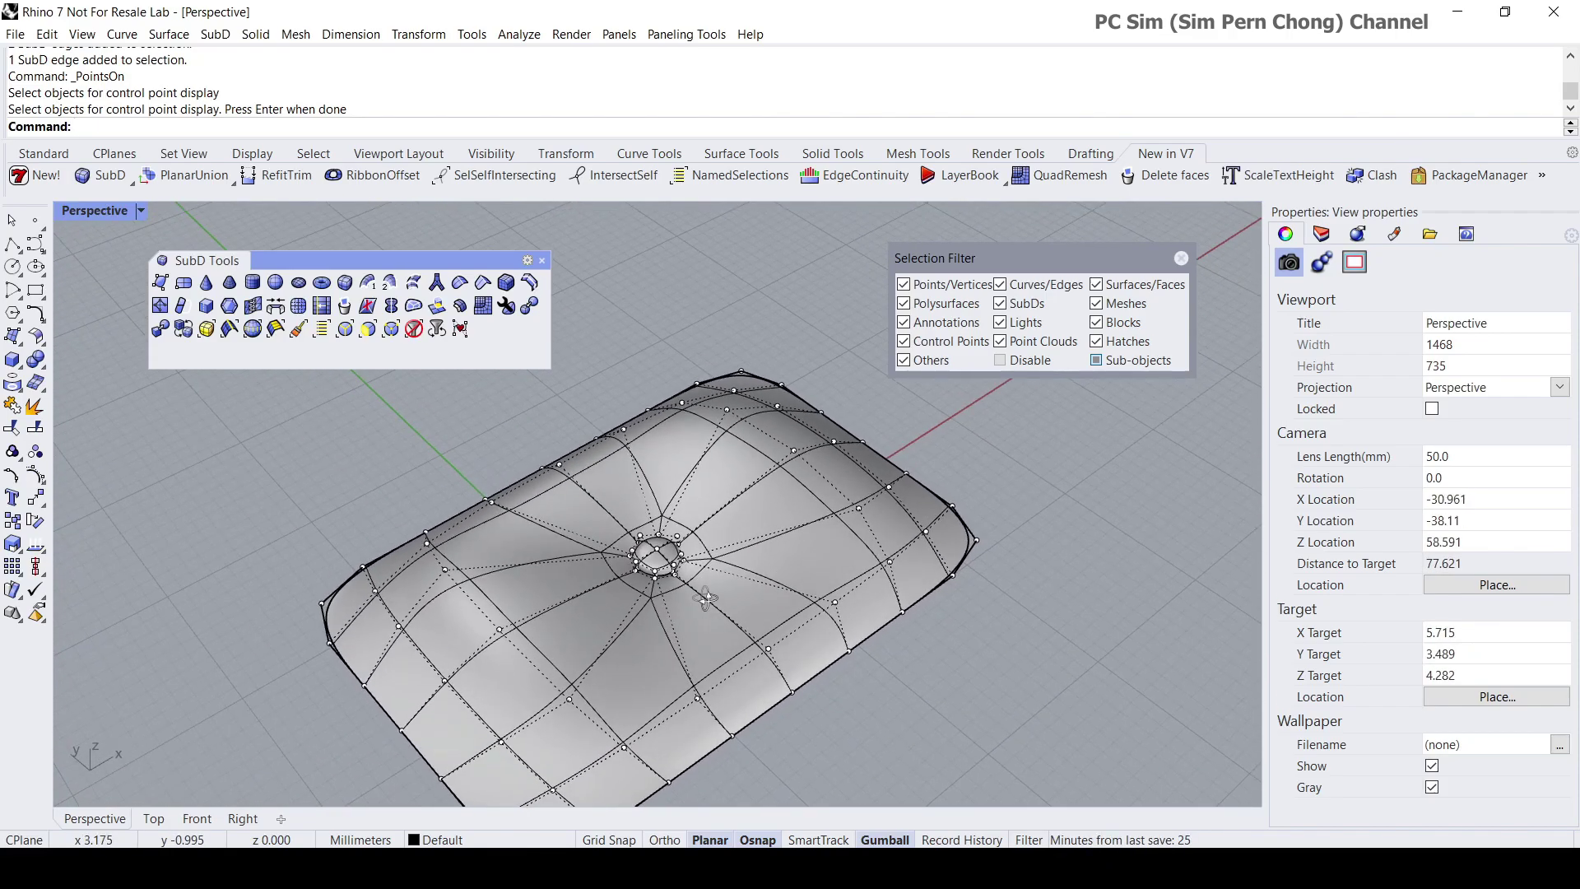
# Raise the control point at the centre of the button's top to dome it, and turn the control points off.
pyautogui.scroll(12, 667, 590)
pyautogui.scroll(-4, 938, 518)
pyautogui.moveTo(938, 519); pyautogui.dragTo(831, 467, button='right')
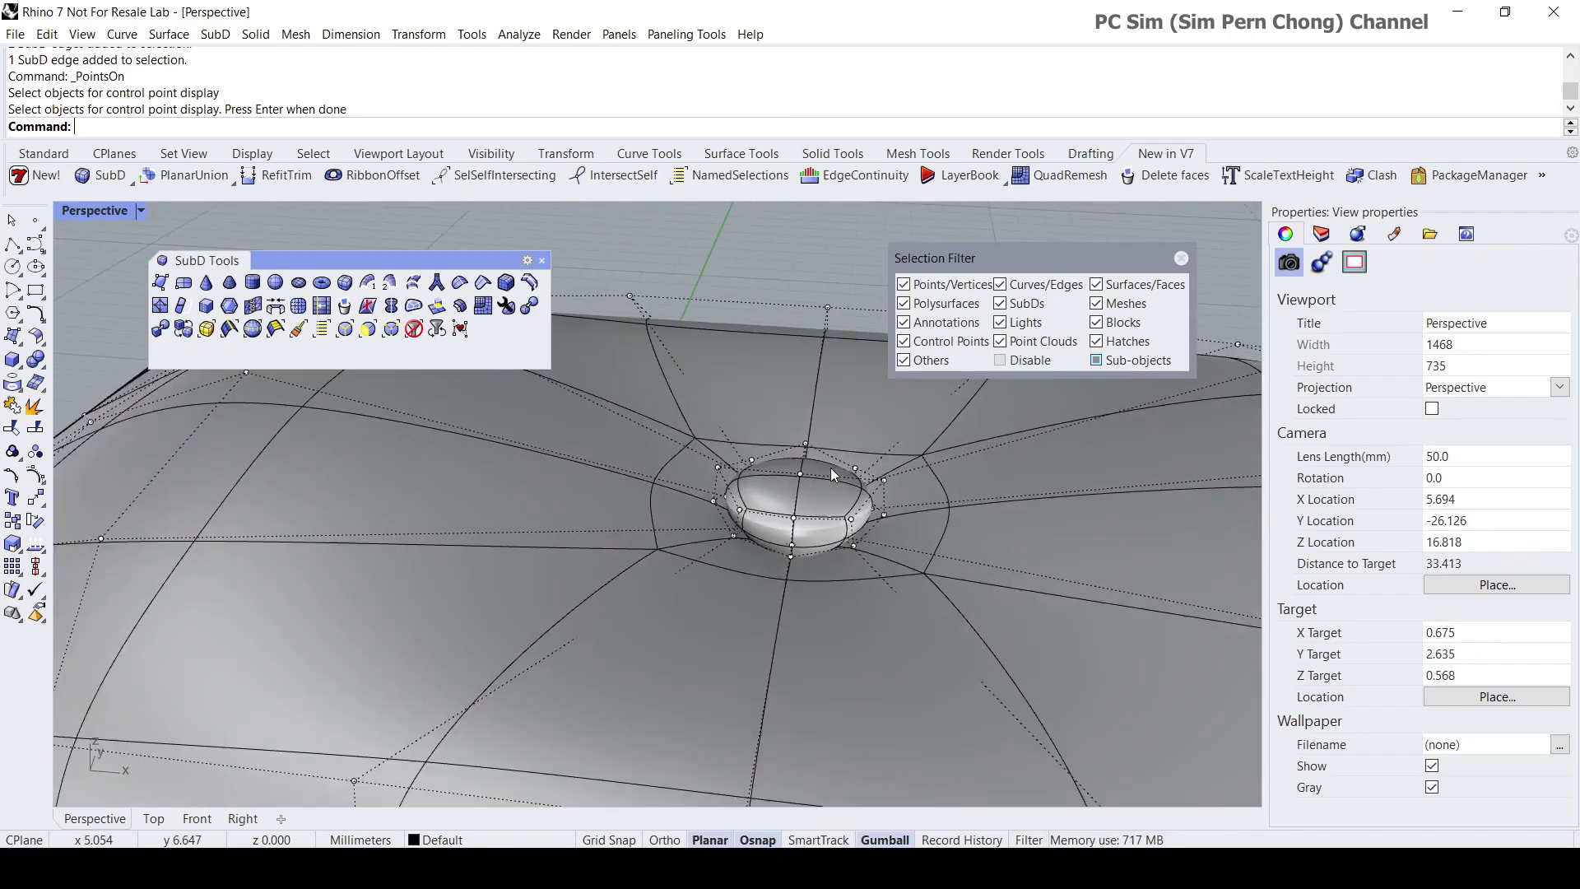
pyautogui.scroll(7, 831, 467)
pyautogui.click(778, 479)
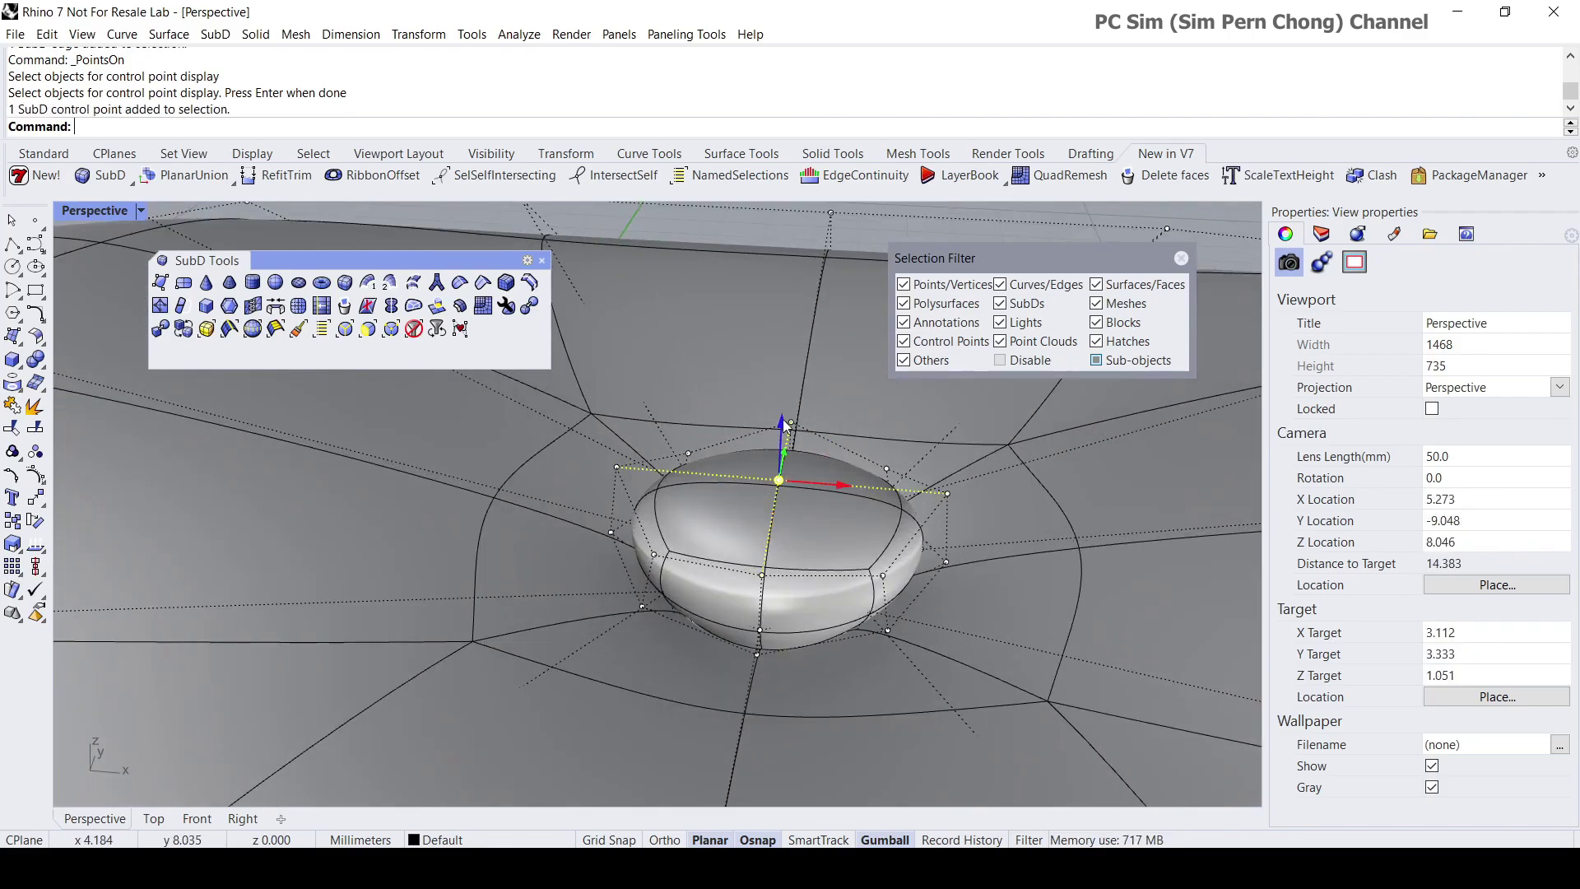
pyautogui.moveTo(781, 409); pyautogui.dragTo(782, 400)
pyautogui.moveTo(771, 499); pyautogui.dragTo(800, 440, button='right')
pyautogui.scroll(2, 722, 457)
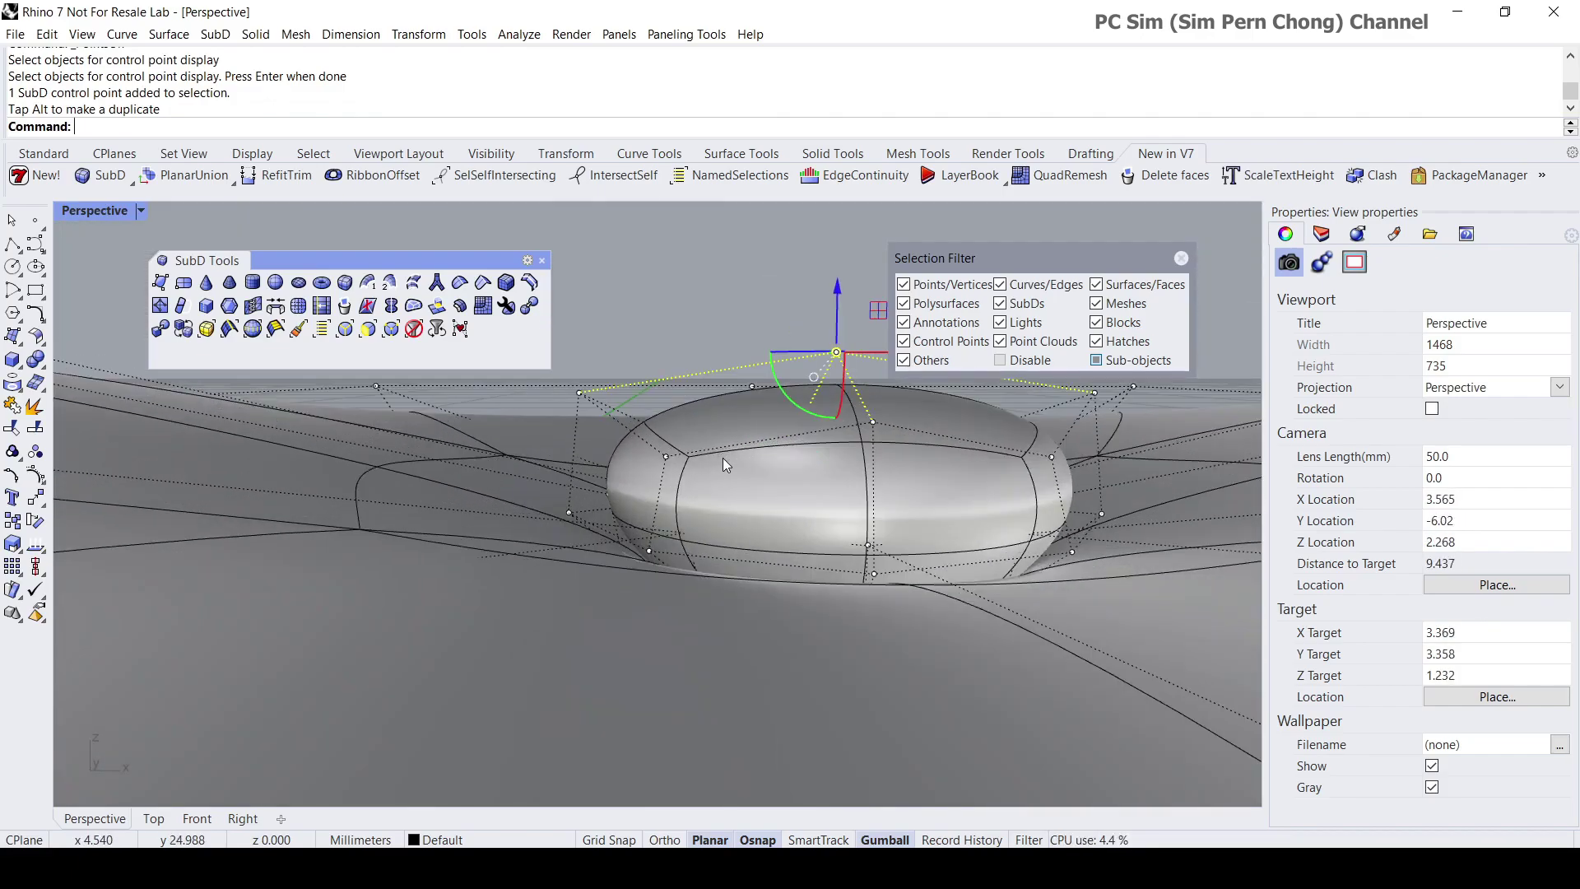
pyautogui.scroll(-2, 724, 446)
pyautogui.moveTo(761, 513); pyautogui.dragTo(833, 589, button='right')
pyautogui.press('Escape')
pyautogui.scroll(-5, 766, 512)
pyautogui.scroll(-3, 869, 575)
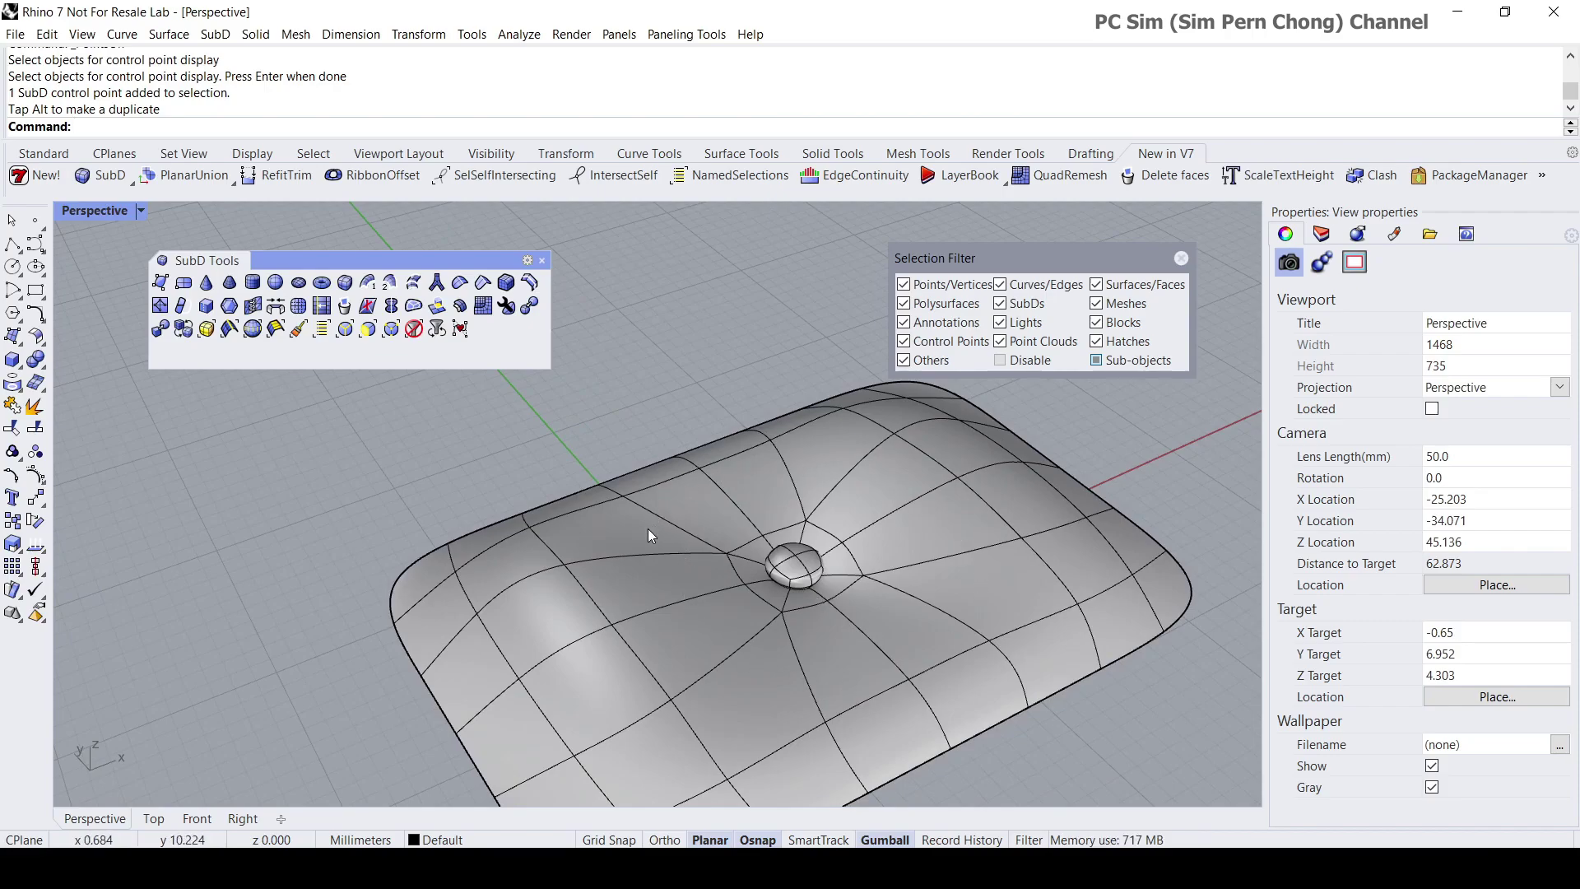
pyautogui.scroll(2, 756, 649)
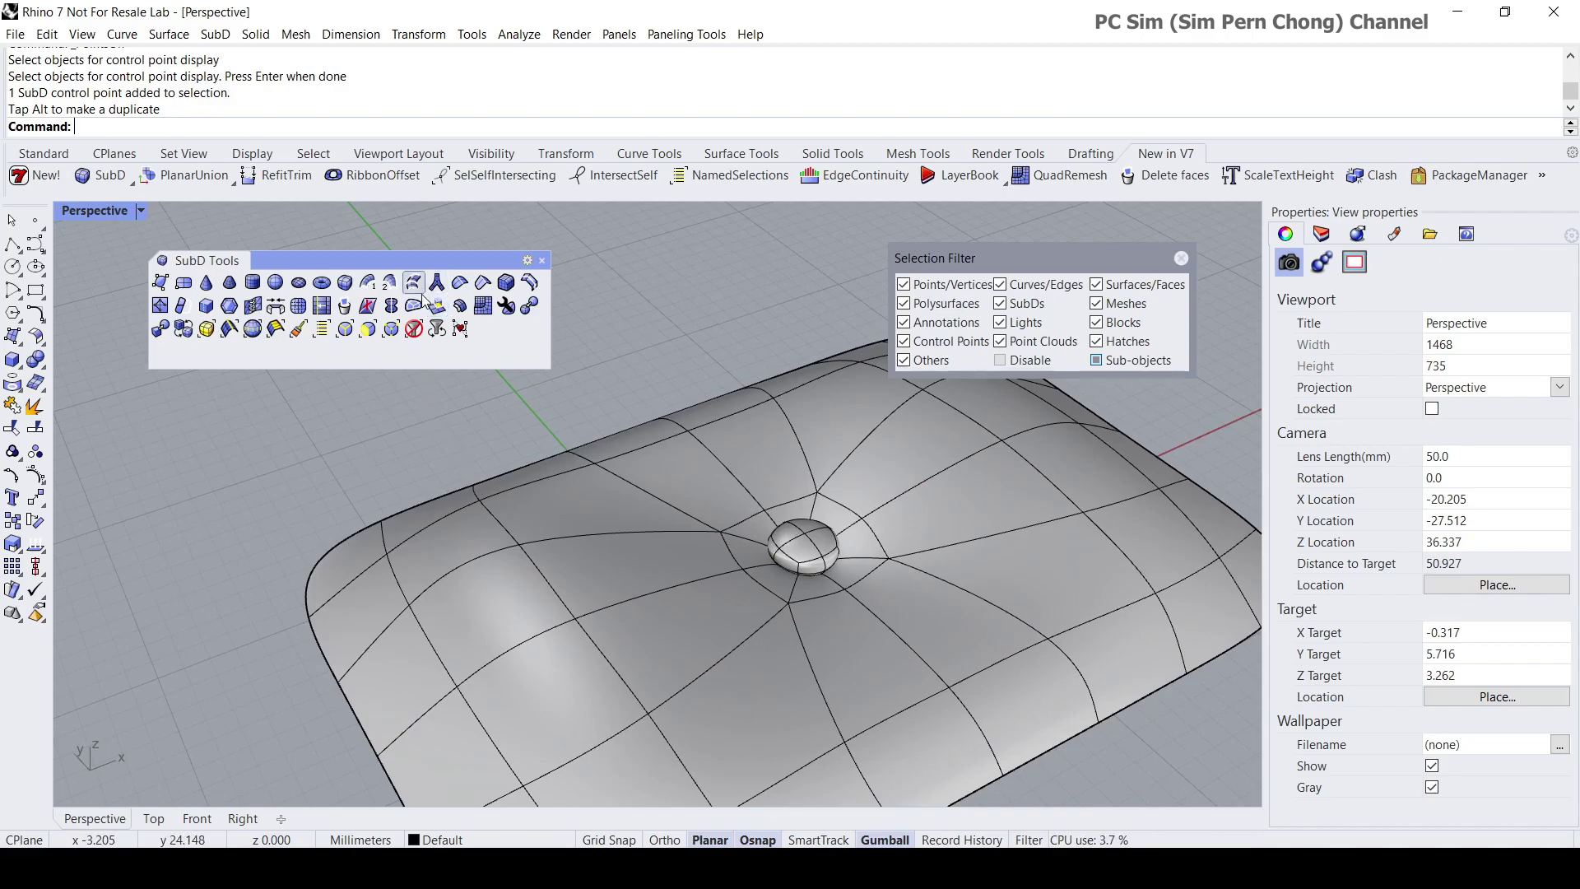
pyautogui.click(531, 283)
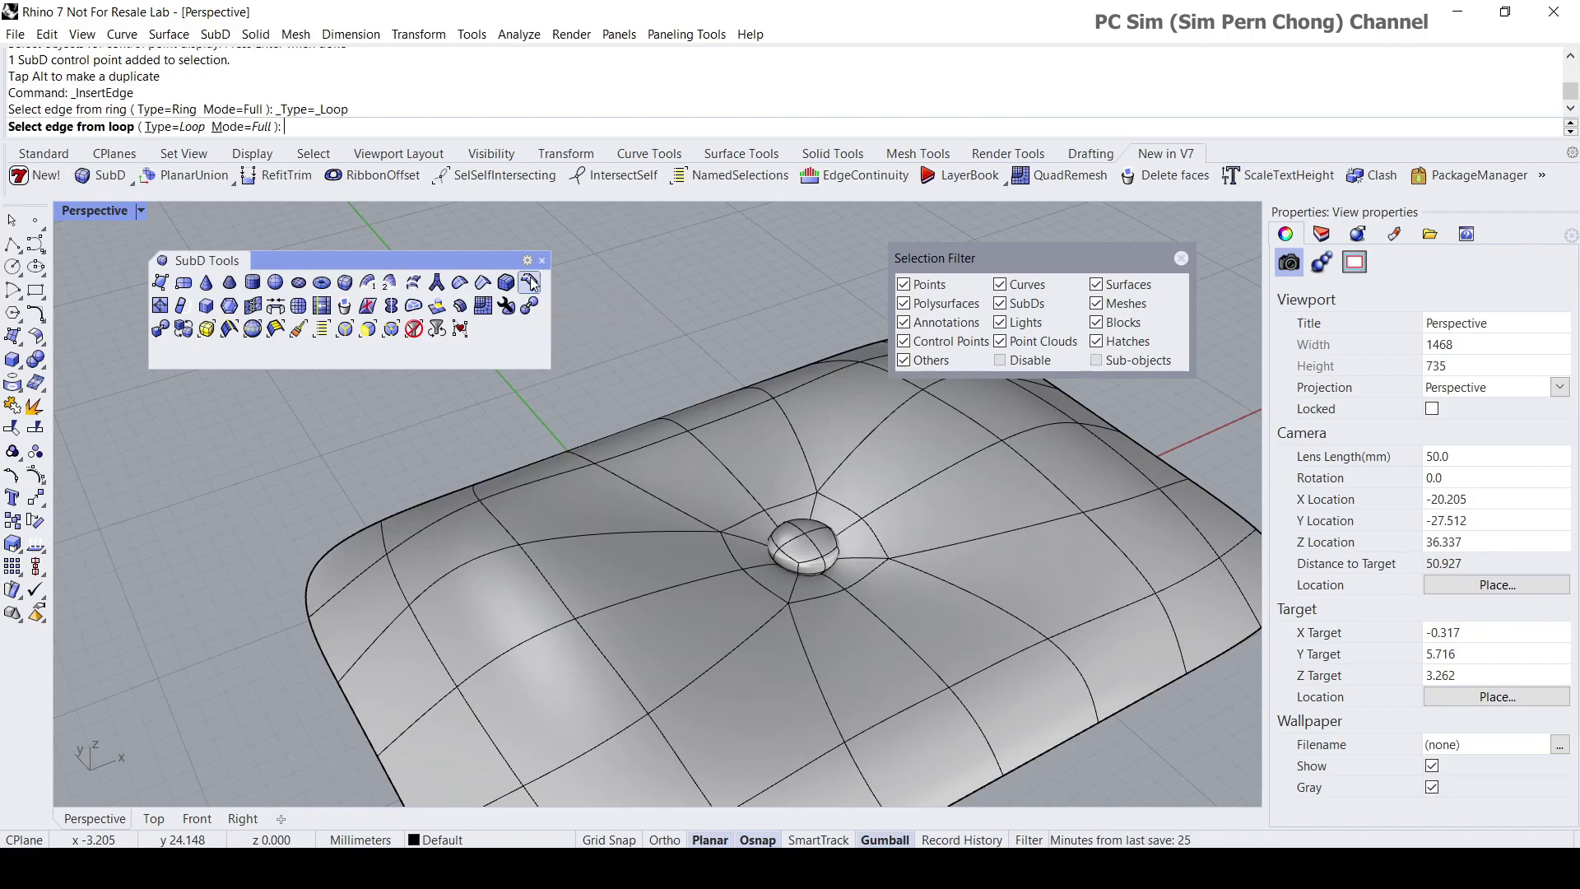
pyautogui.click(169, 127)
pyautogui.click(627, 603)
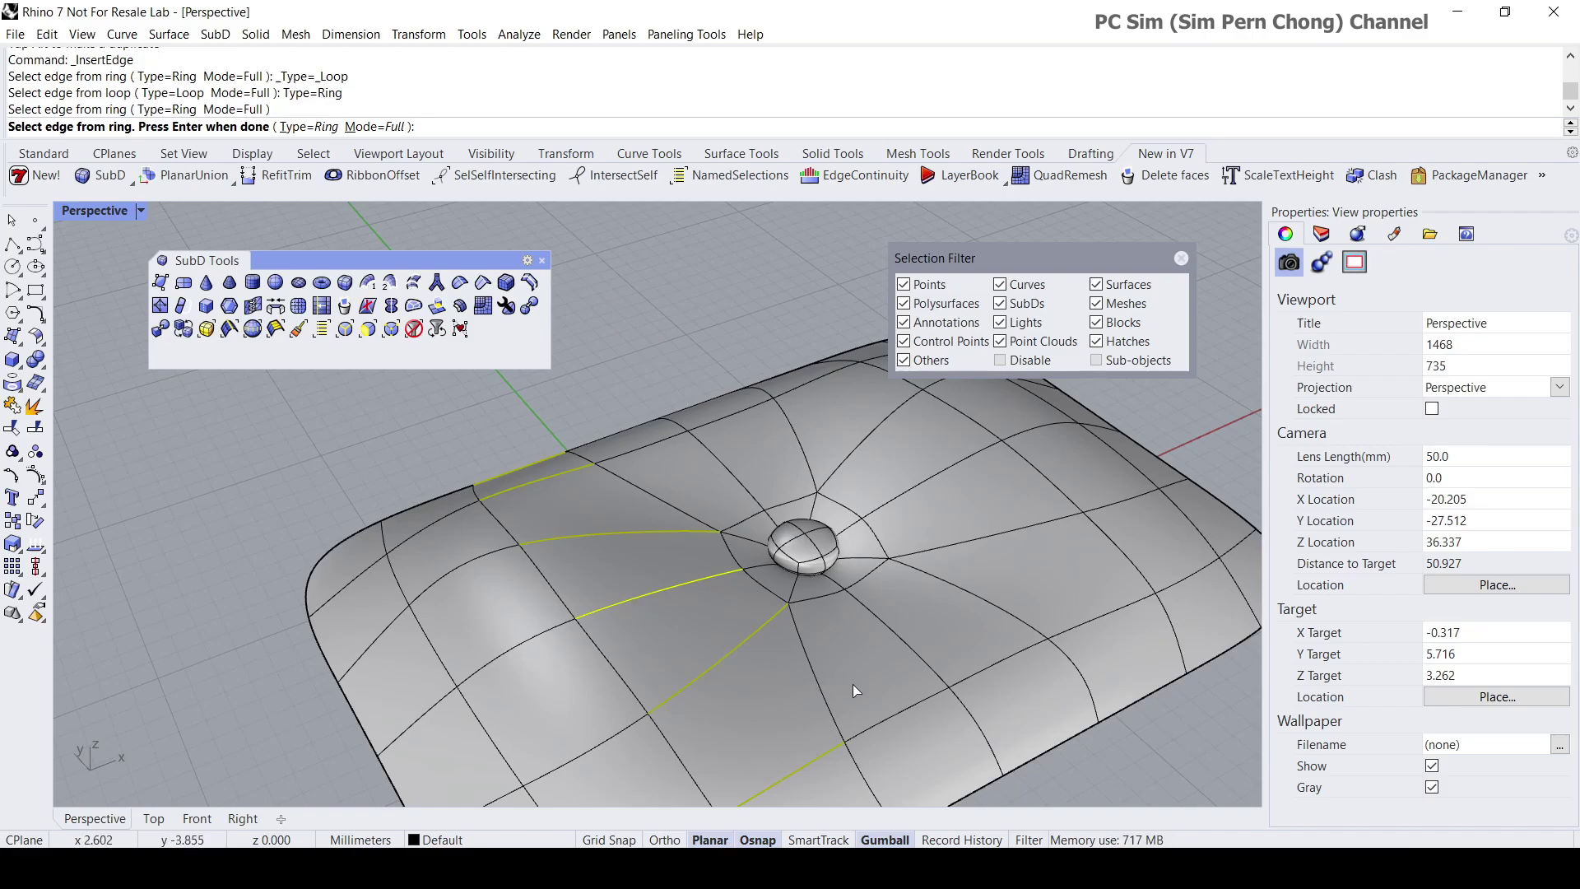
pyautogui.click(910, 649)
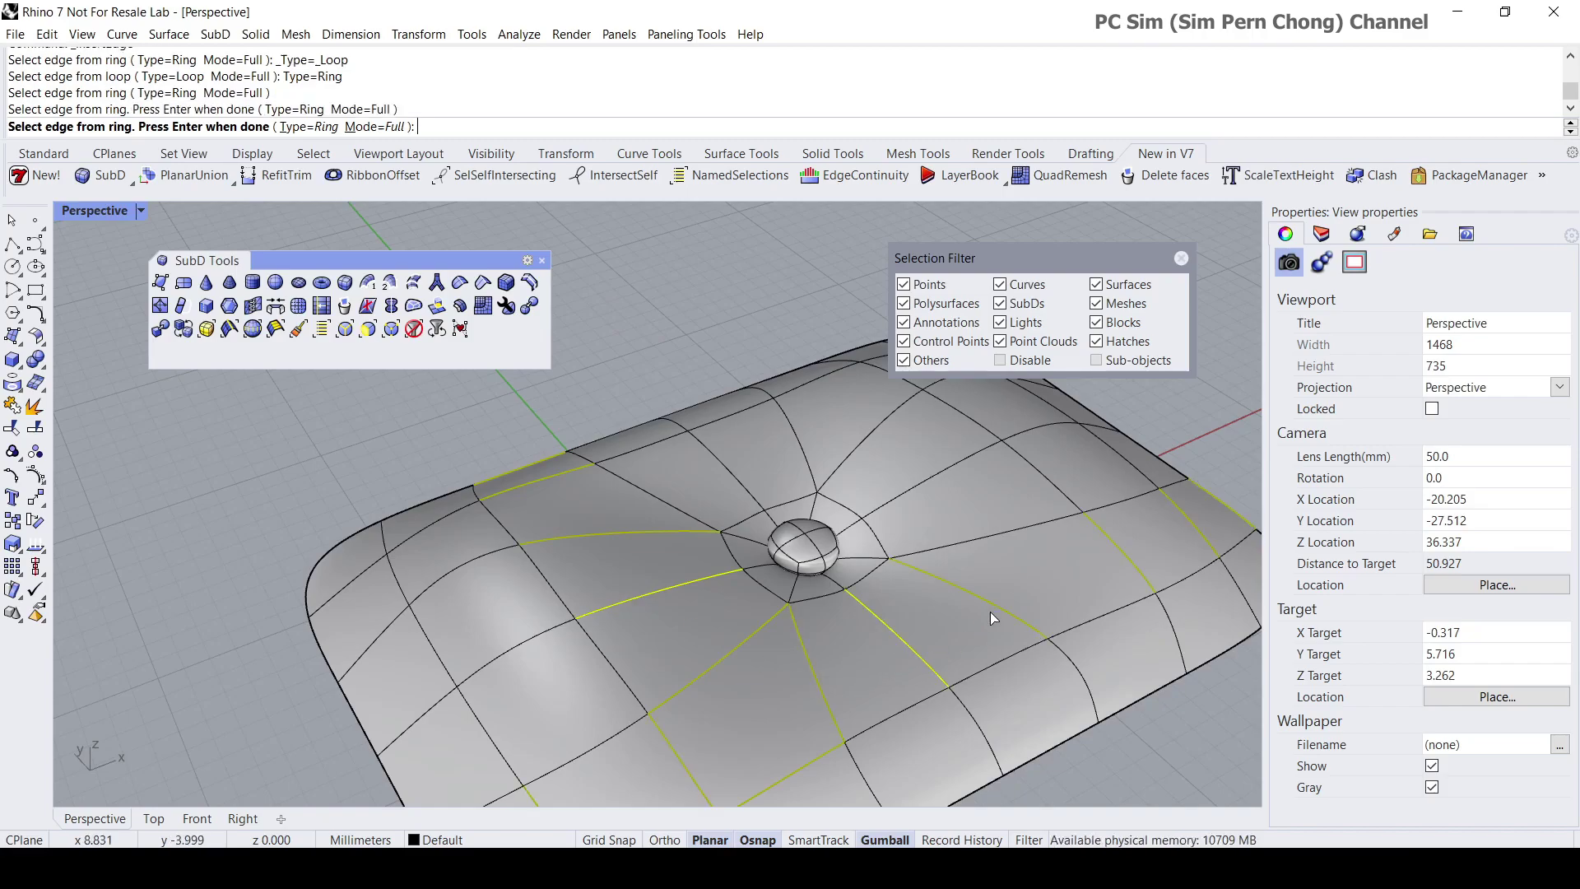
pyautogui.press('Return')
# Turn on the control points of the cushion SubD.
pyautogui.moveTo(931, 561); pyautogui.dragTo(732, 600, button='right')
pyautogui.scroll(-4, 975, 563)
pyautogui.scroll(2, 611, 625)
pyautogui.moveTo(581, 655)
pyautogui.mouseDown(button='right')
pyautogui.moveTo(646, 617)
pyautogui.moveTo(576, 635)
pyautogui.mouseUp(button='right')
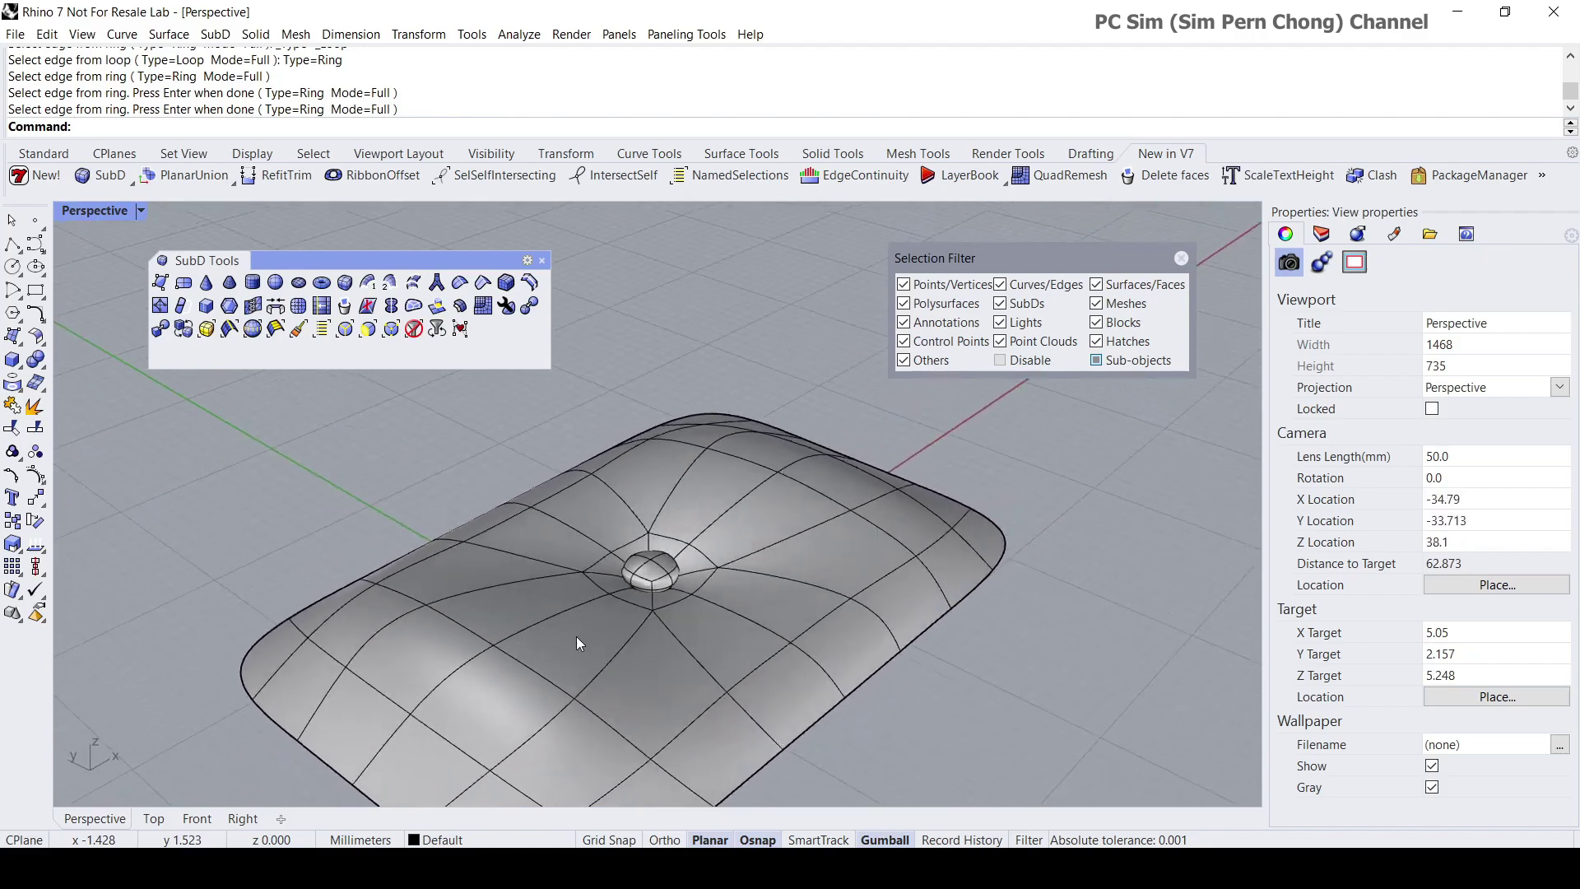
pyautogui.click(499, 586)
pyautogui.press('Escape')
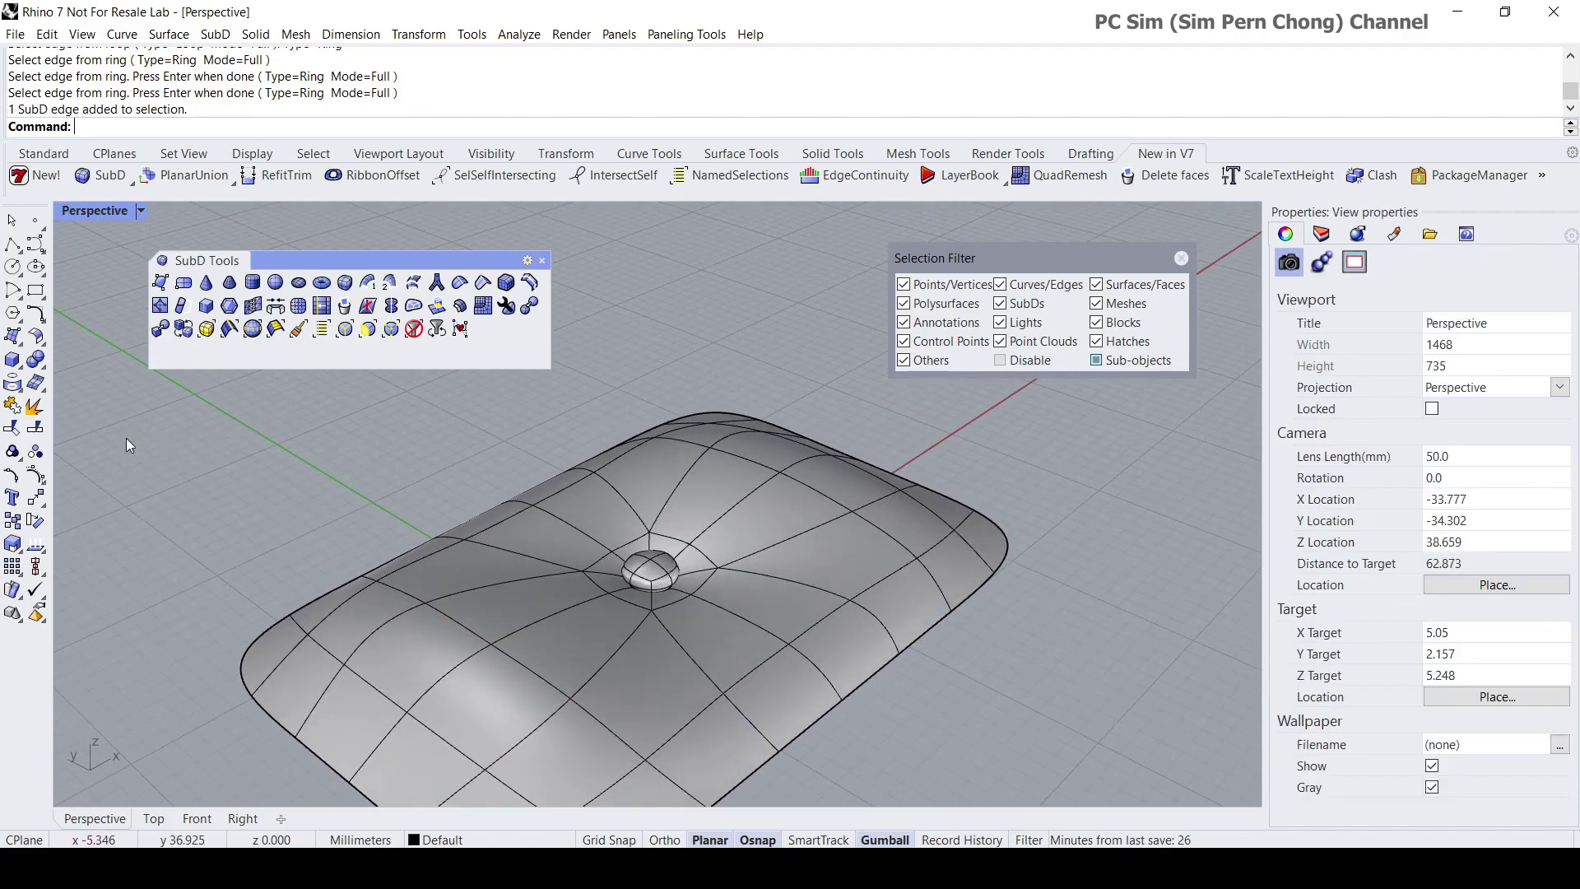
pyautogui.click(13, 474)
pyautogui.click(515, 562)
pyautogui.press('Return')
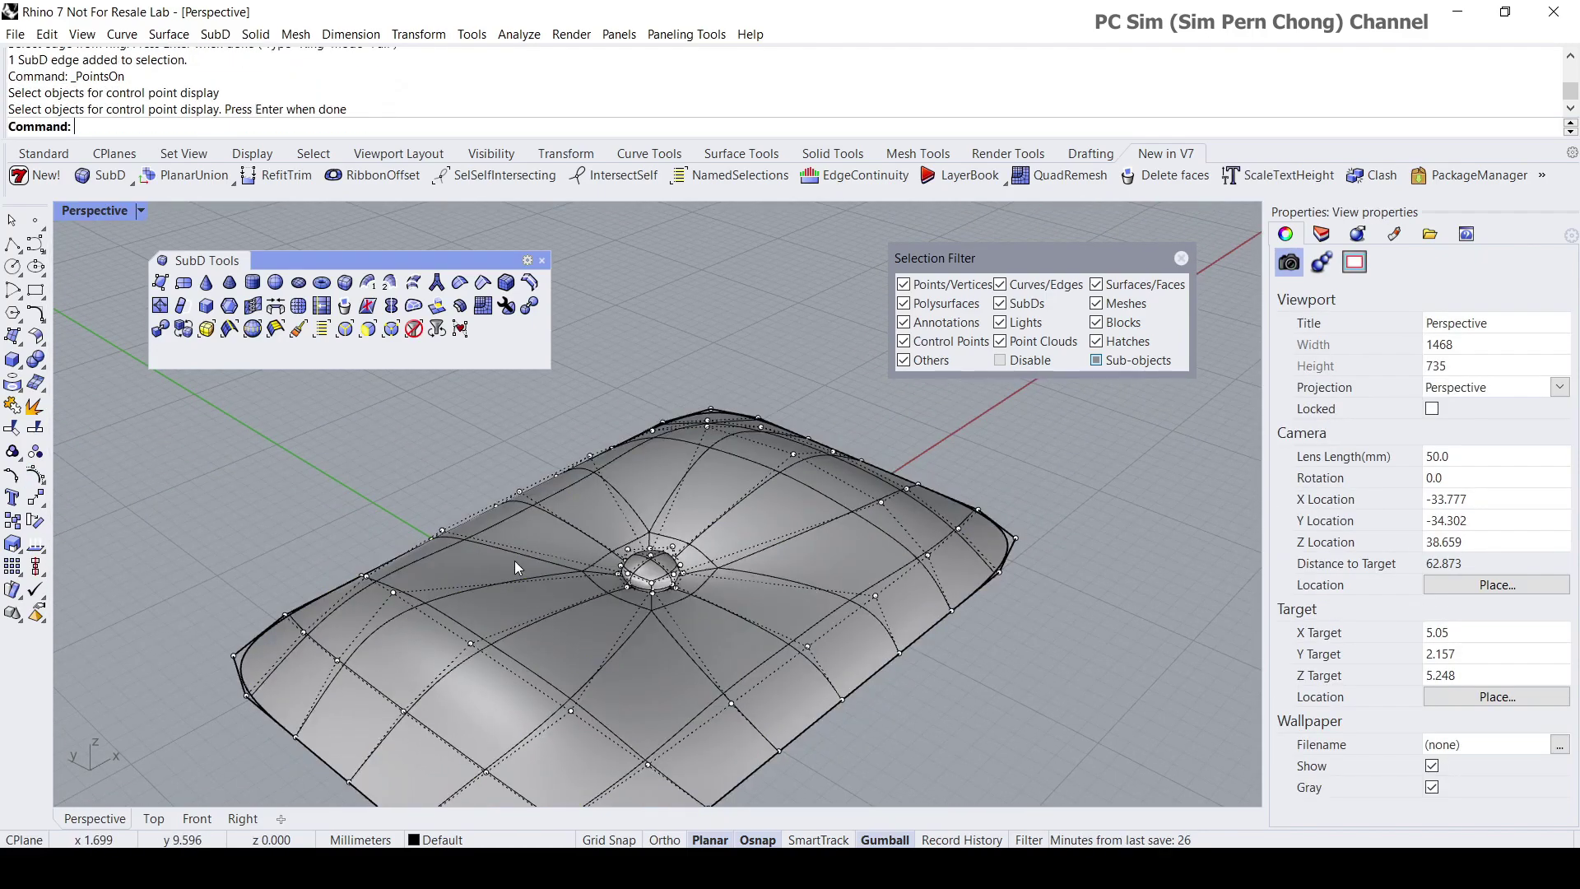
pyautogui.moveTo(515, 560); pyautogui.dragTo(382, 570, button='right')
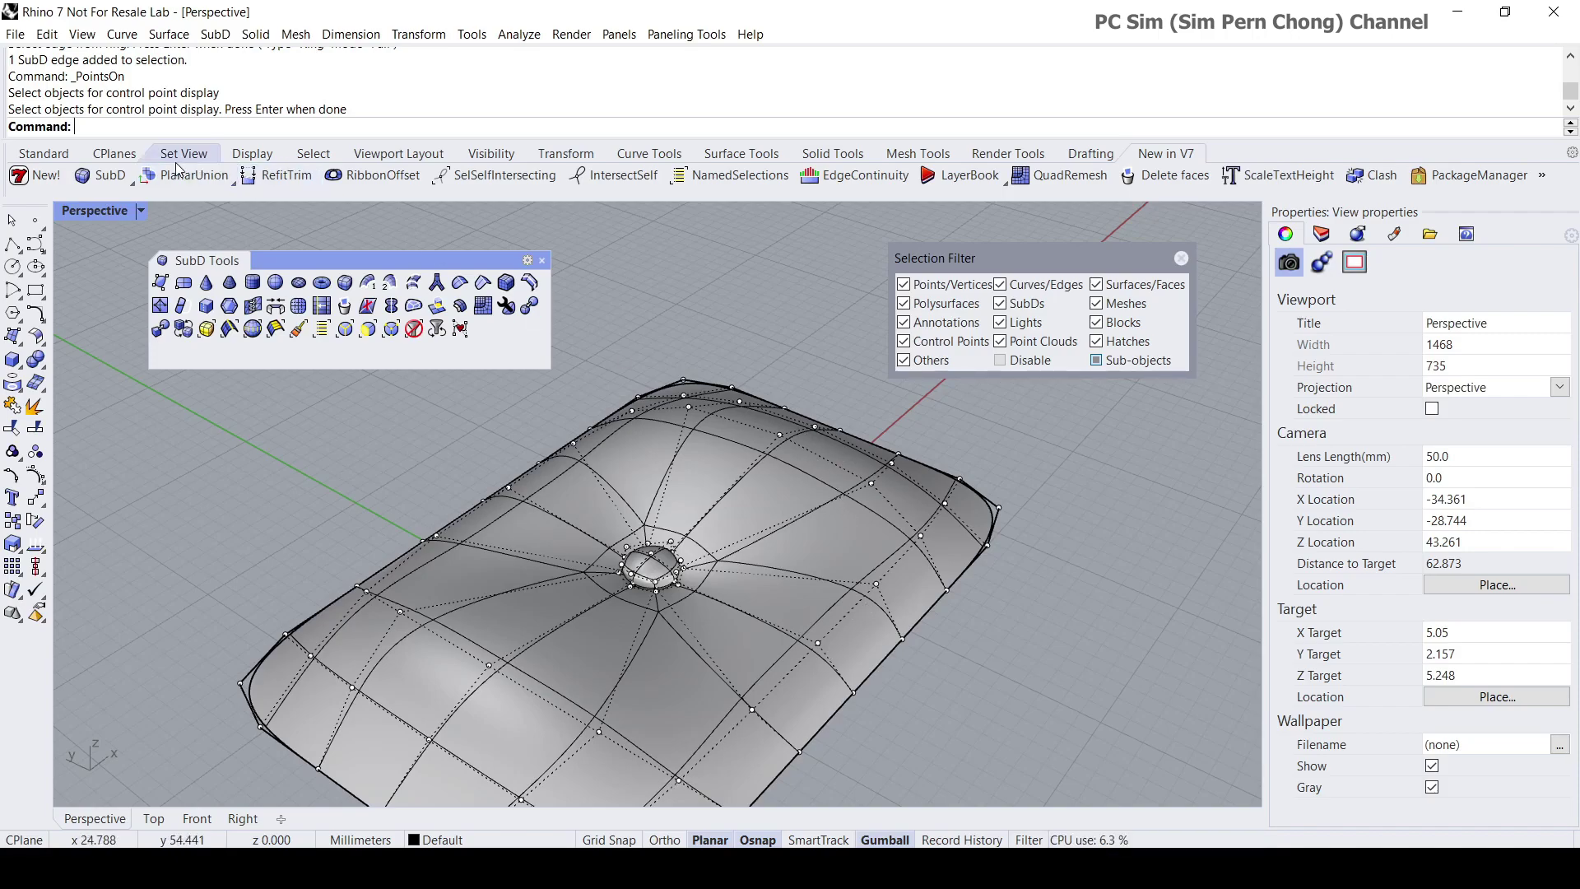
# Detach the selection tools so they float over the viewport, and show the control point selection commands.
pyautogui.click(61, 156)
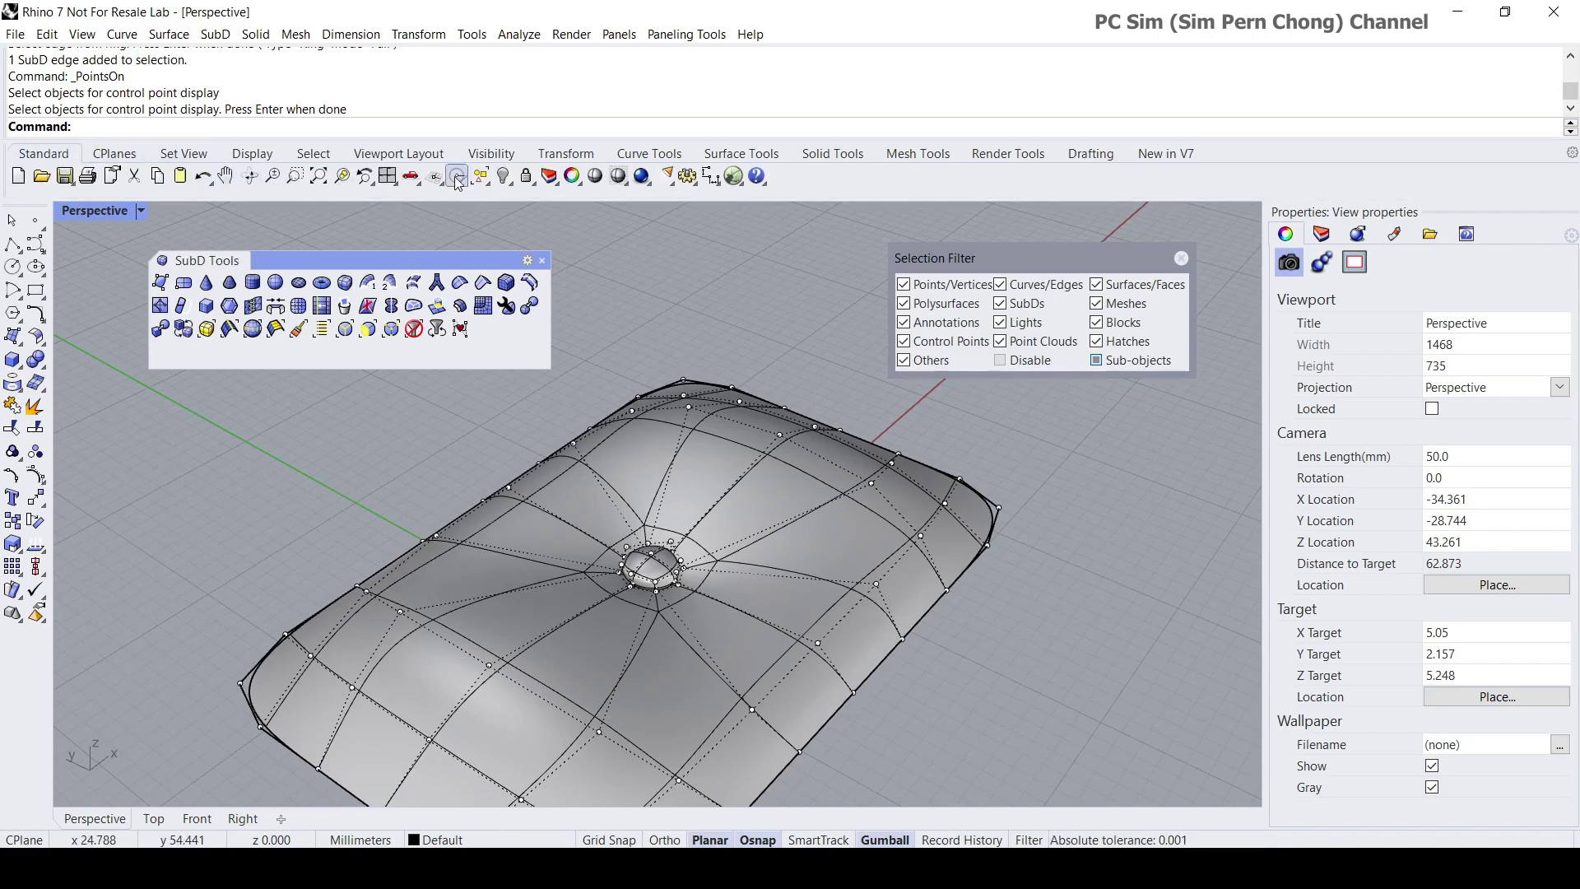
pyautogui.click(487, 181)
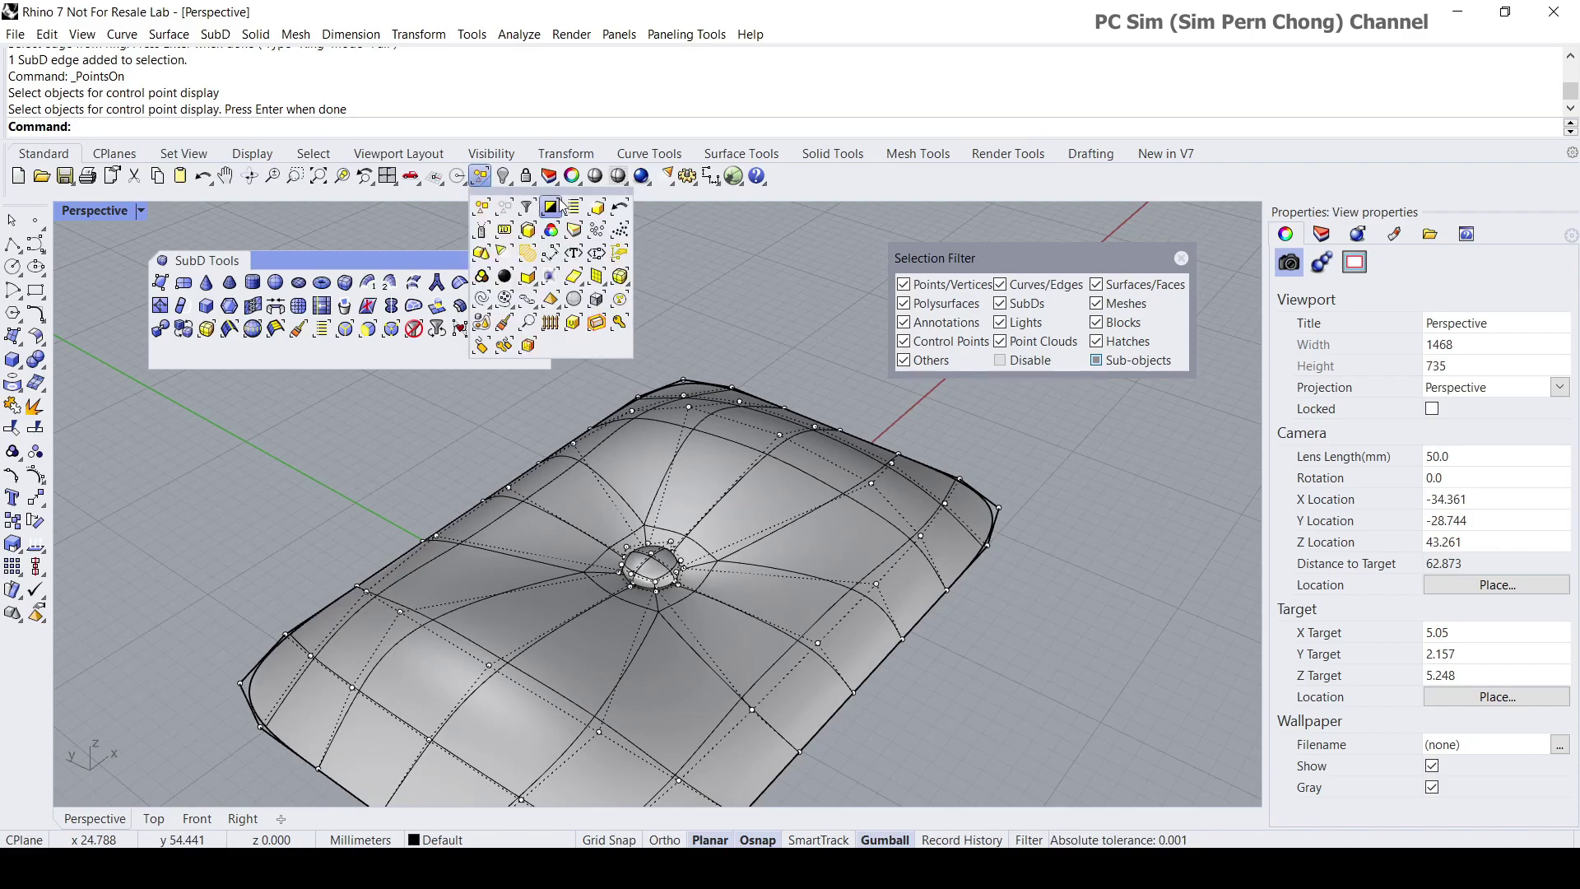
pyautogui.moveTo(562, 205); pyautogui.dragTo(708, 230)
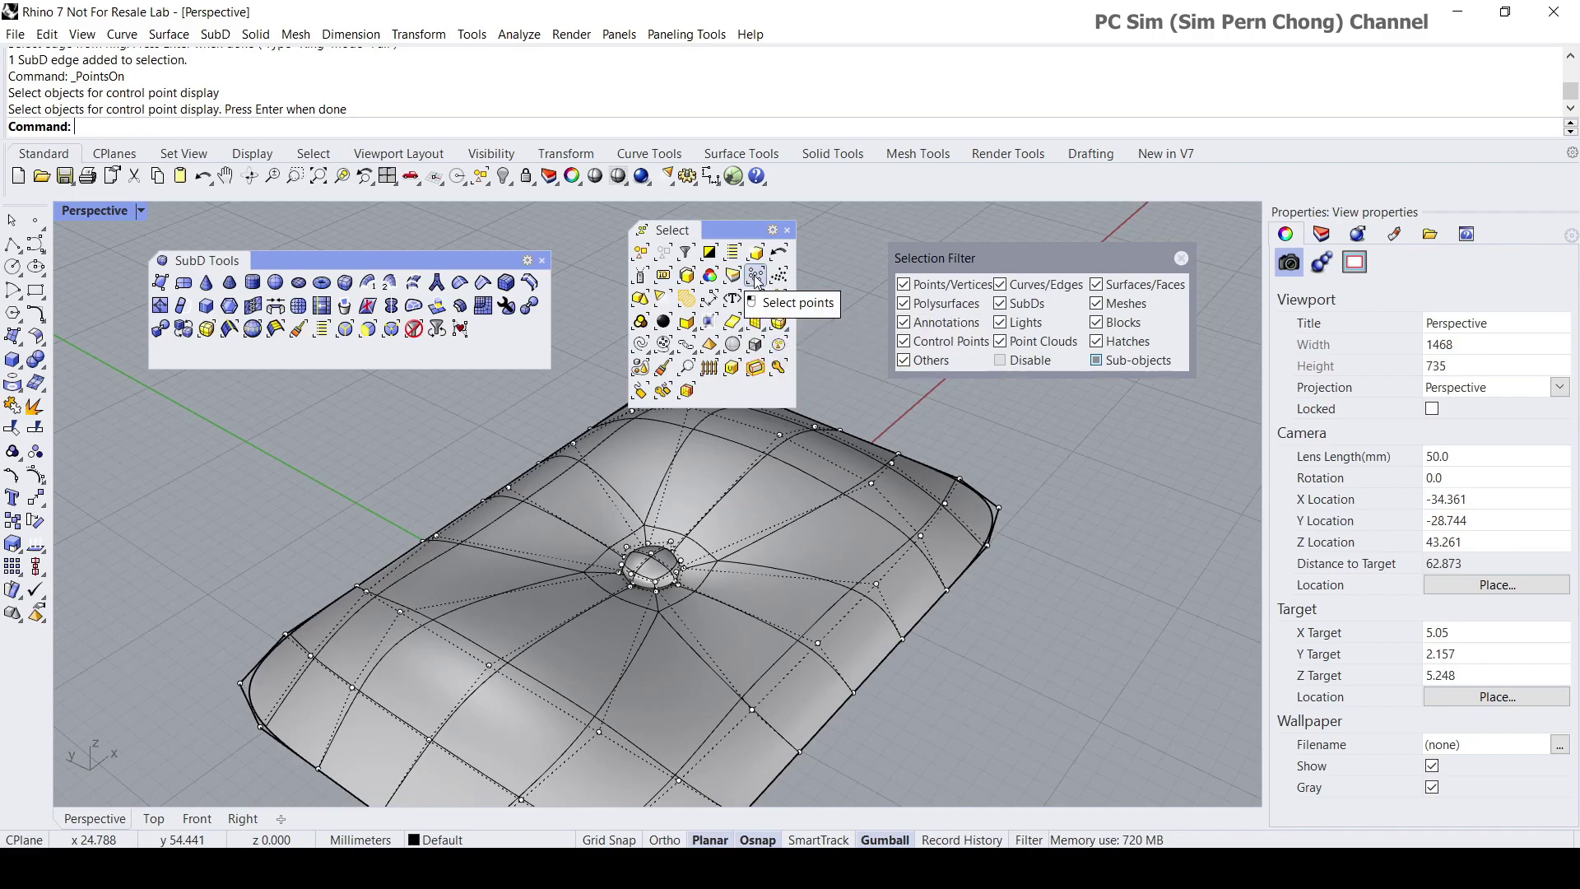
pyautogui.click(669, 348)
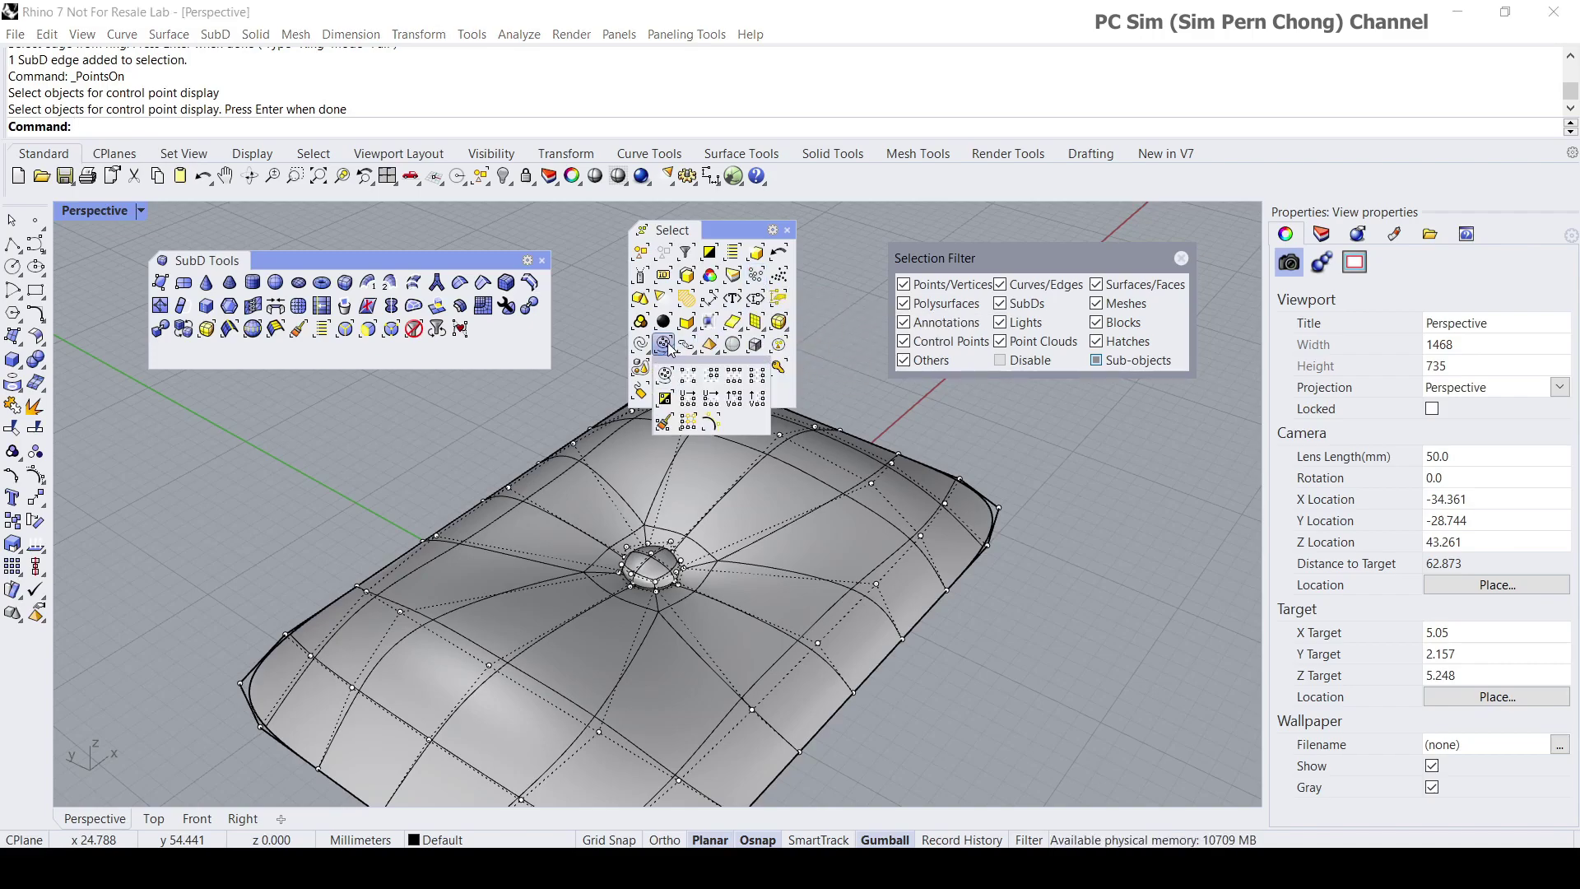
# Select one control point on the raised loop around the recess and try to extend the selection with SelU and SelV.
pyautogui.click(869, 483)
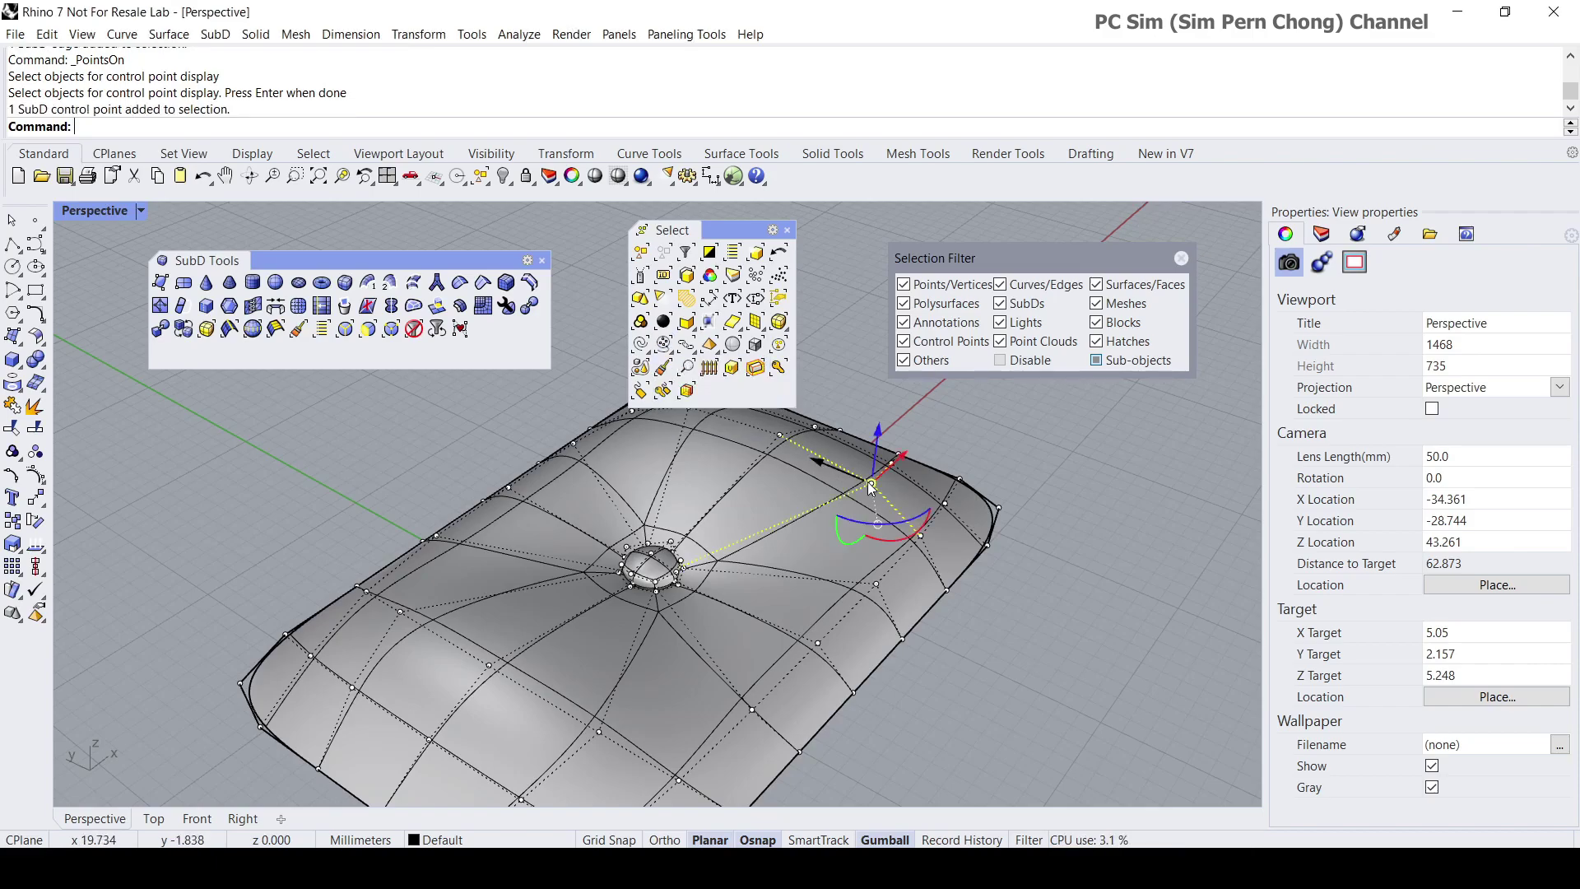
pyautogui.click(674, 350)
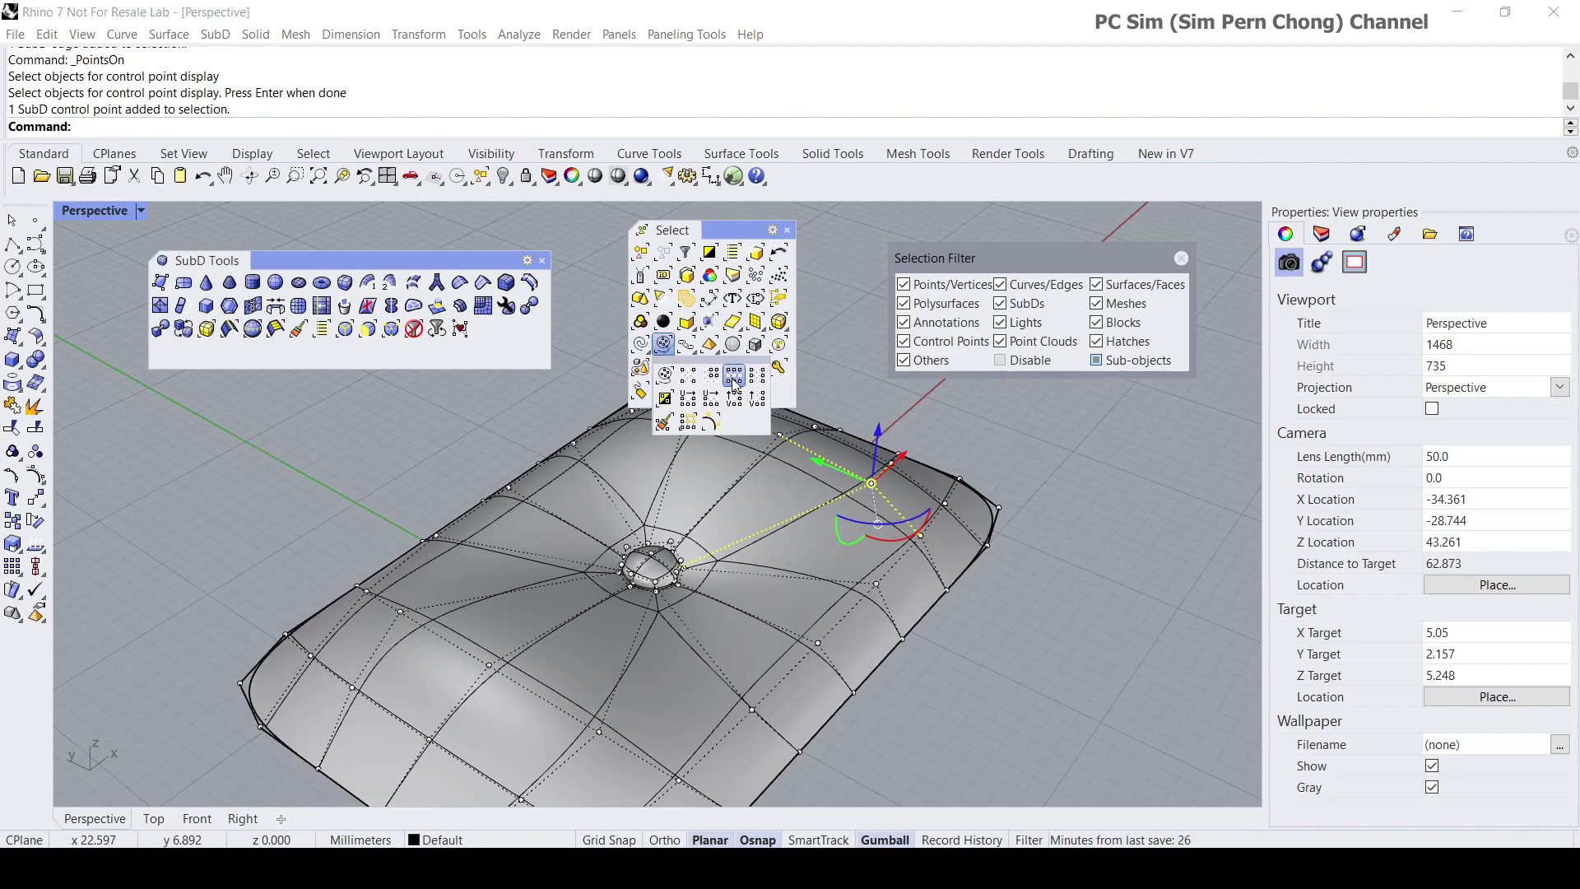
pyautogui.click(733, 378)
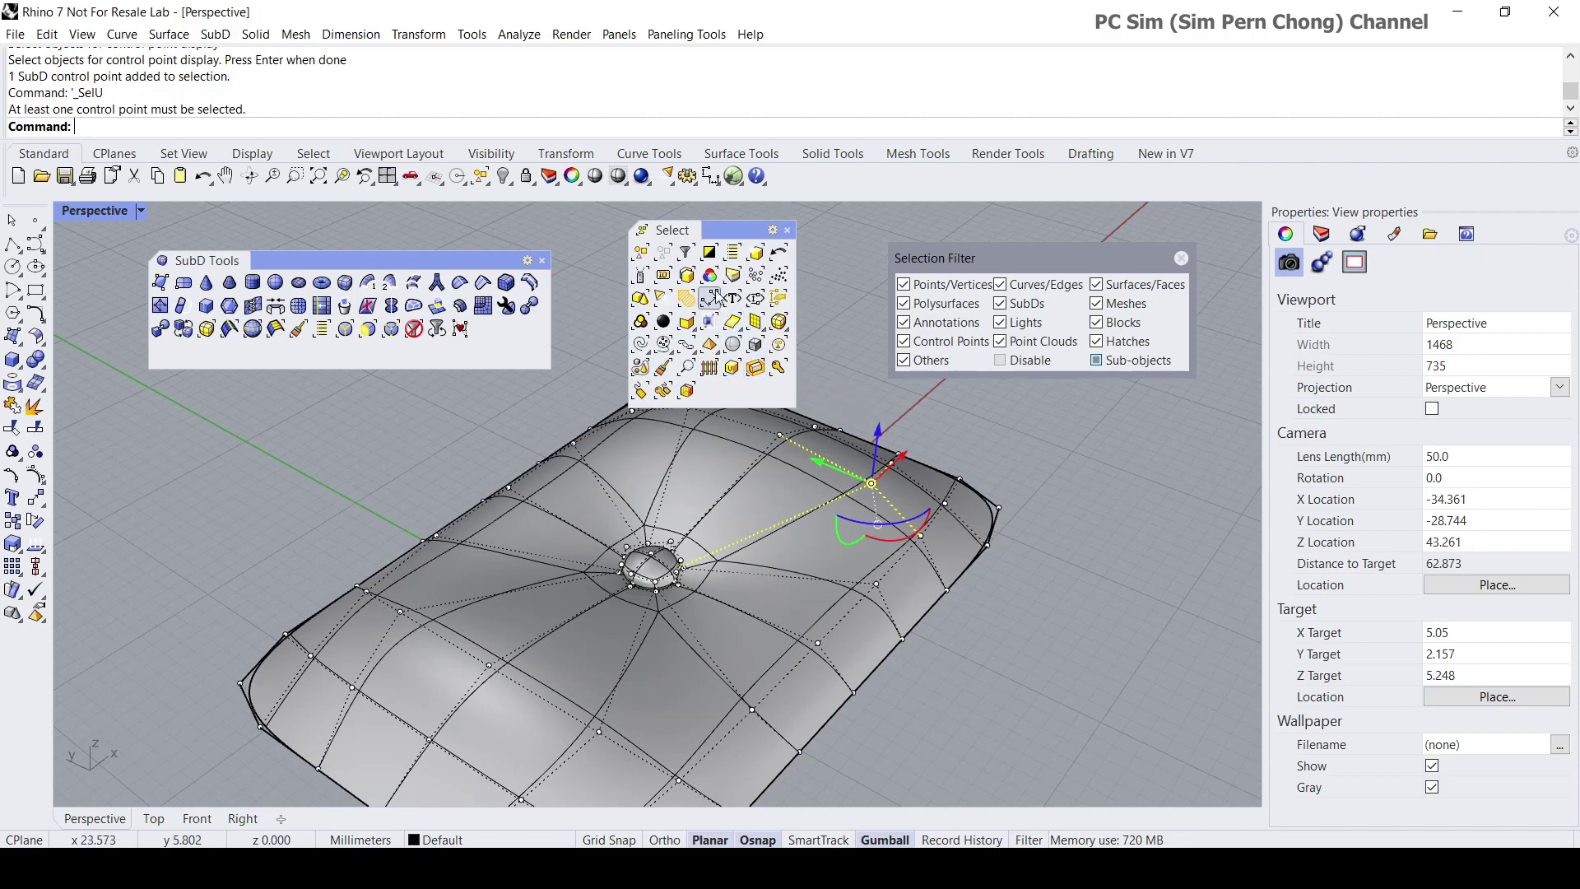
pyautogui.click(665, 345)
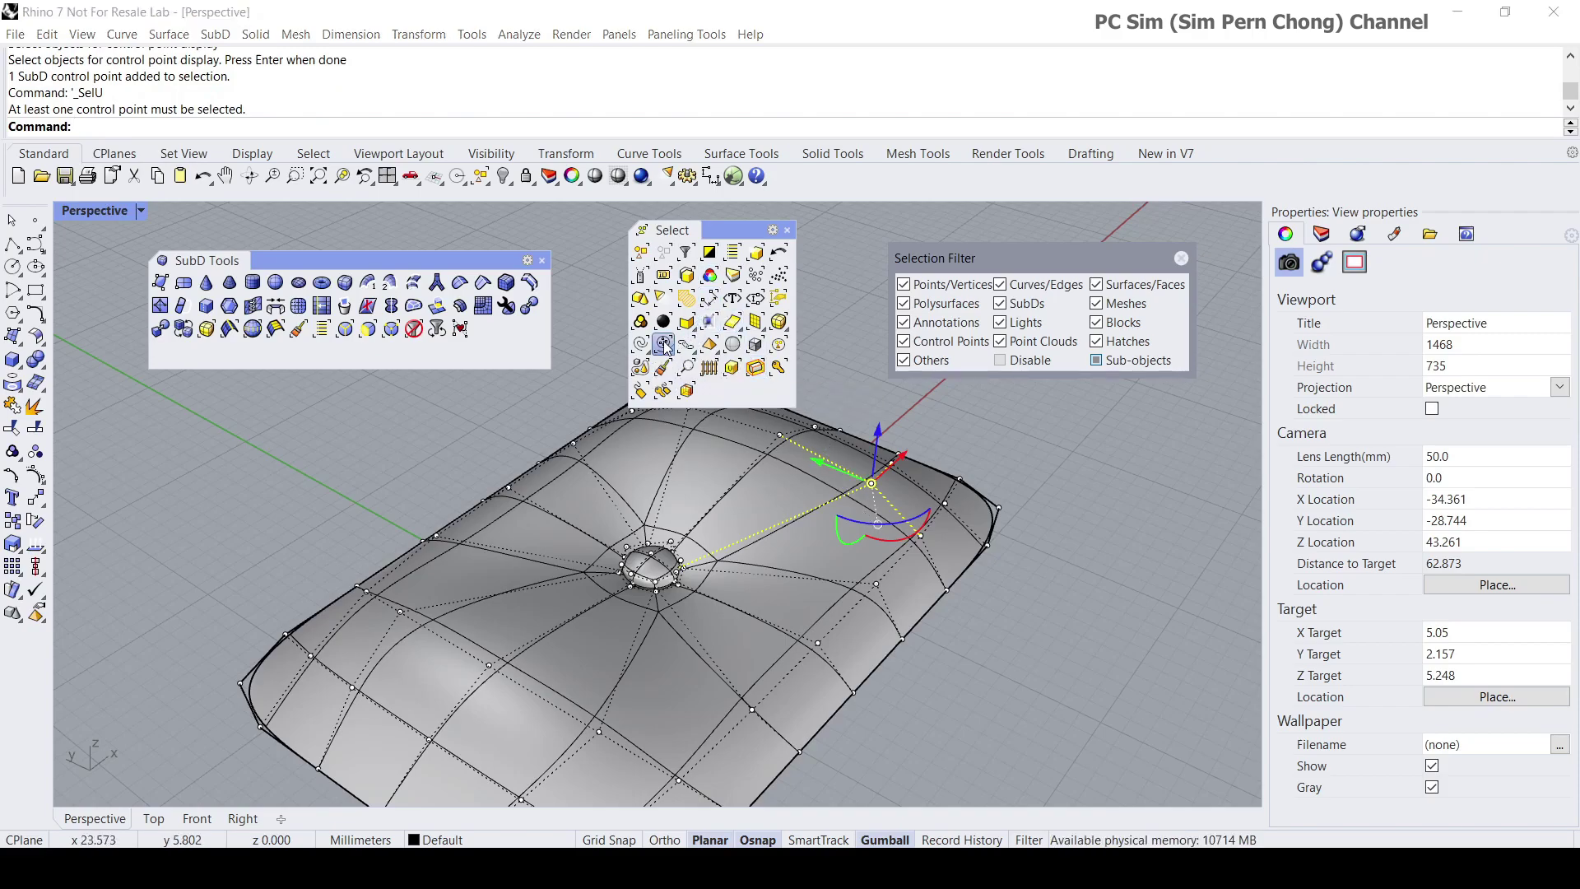
pyautogui.click(755, 379)
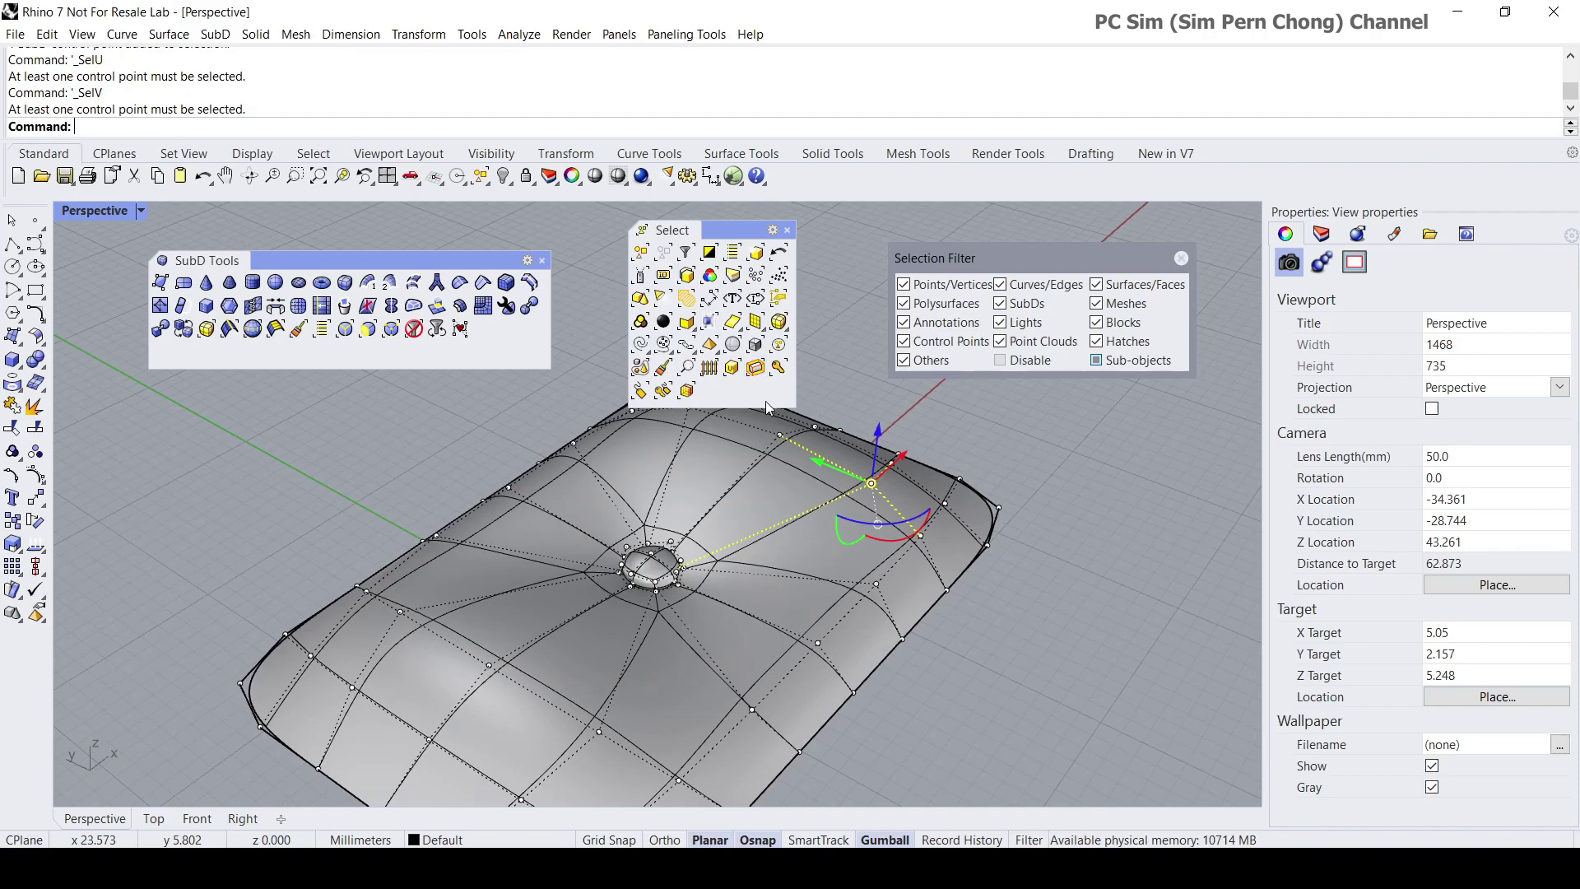
# Add the loop's control points around the adjacent corner and along the cushion's front long side to the selection.
pyautogui.moveTo(880, 520); pyautogui.dragTo(827, 597, button='right')
pyautogui.scroll(3, 826, 597)
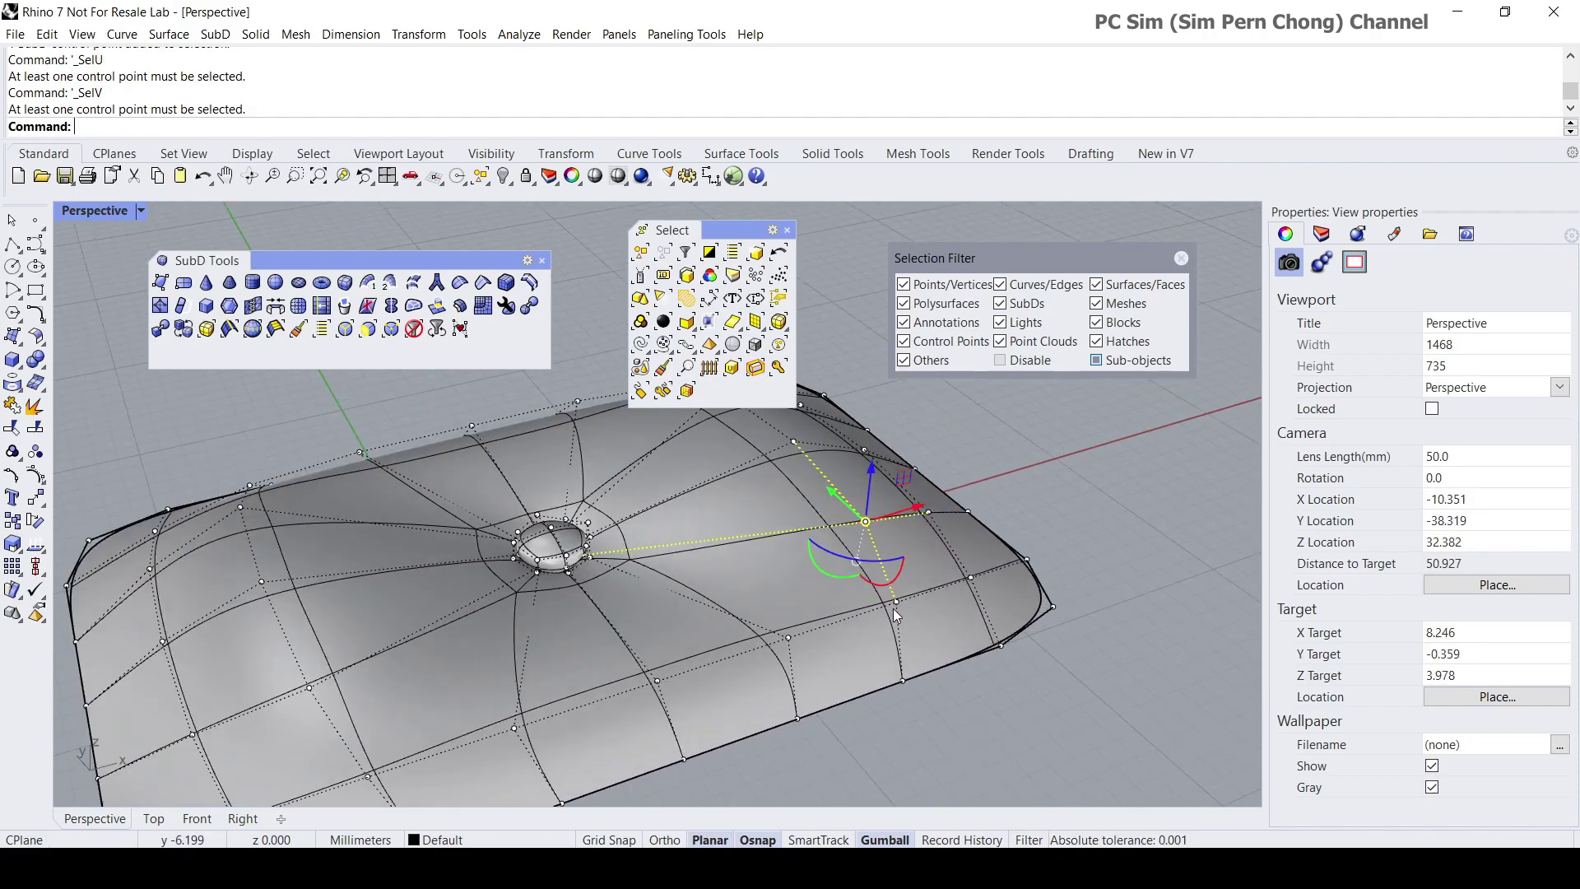
pyautogui.click(896, 603)
pyautogui.keyDown('shift'); pyautogui.click(788, 637); pyautogui.keyUp('shift')
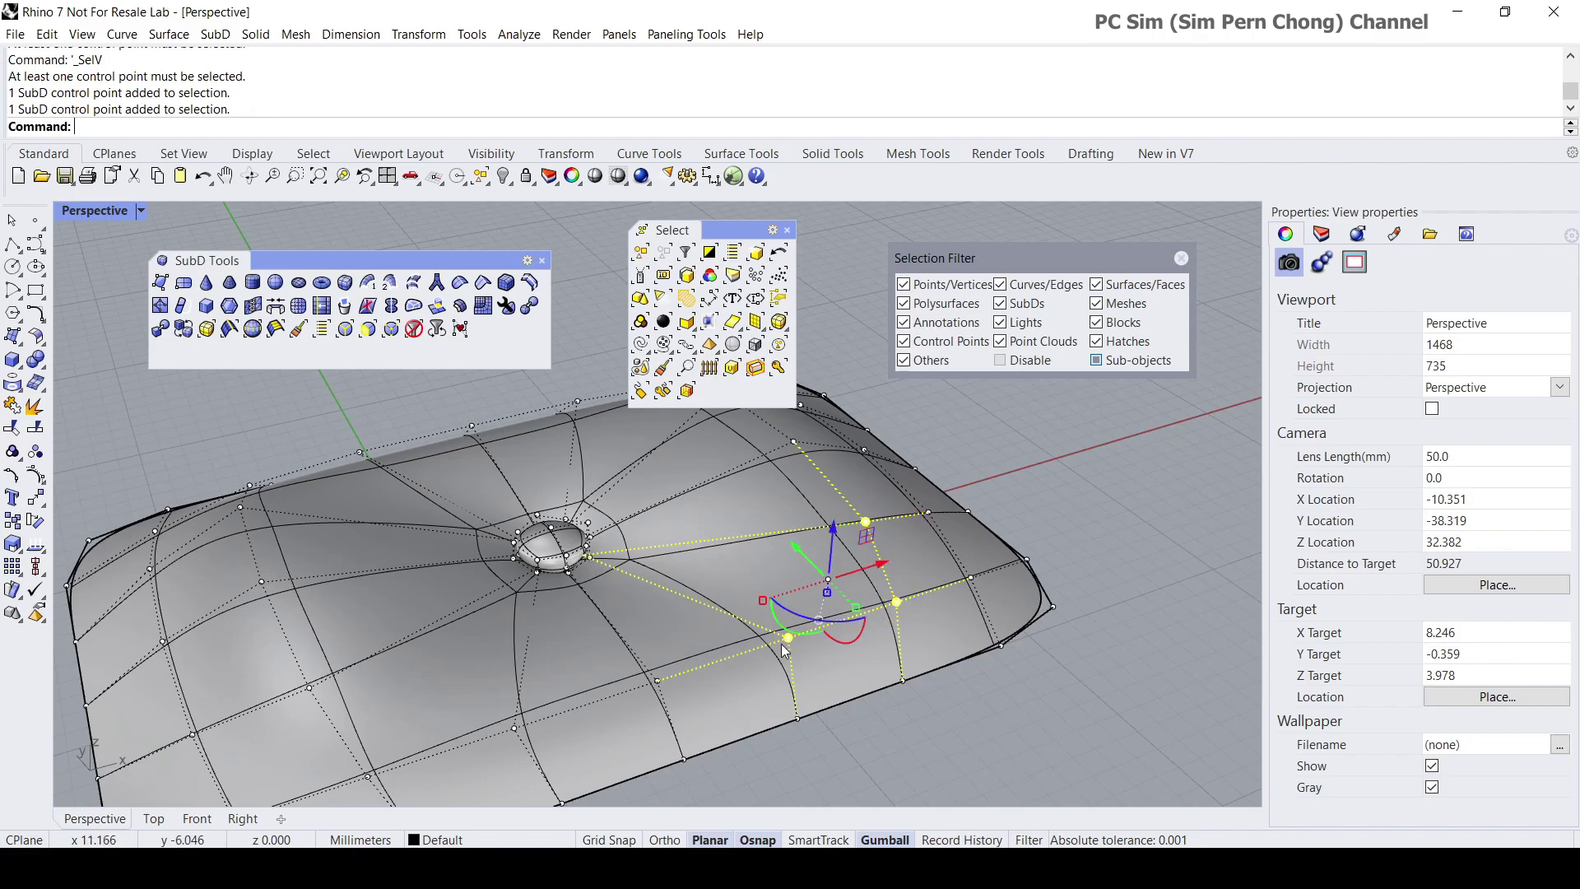
pyautogui.keyDown('shift'); pyautogui.click(657, 681); pyautogui.keyUp('shift')
pyautogui.moveTo(601, 704); pyautogui.dragTo(402, 675, button='right')
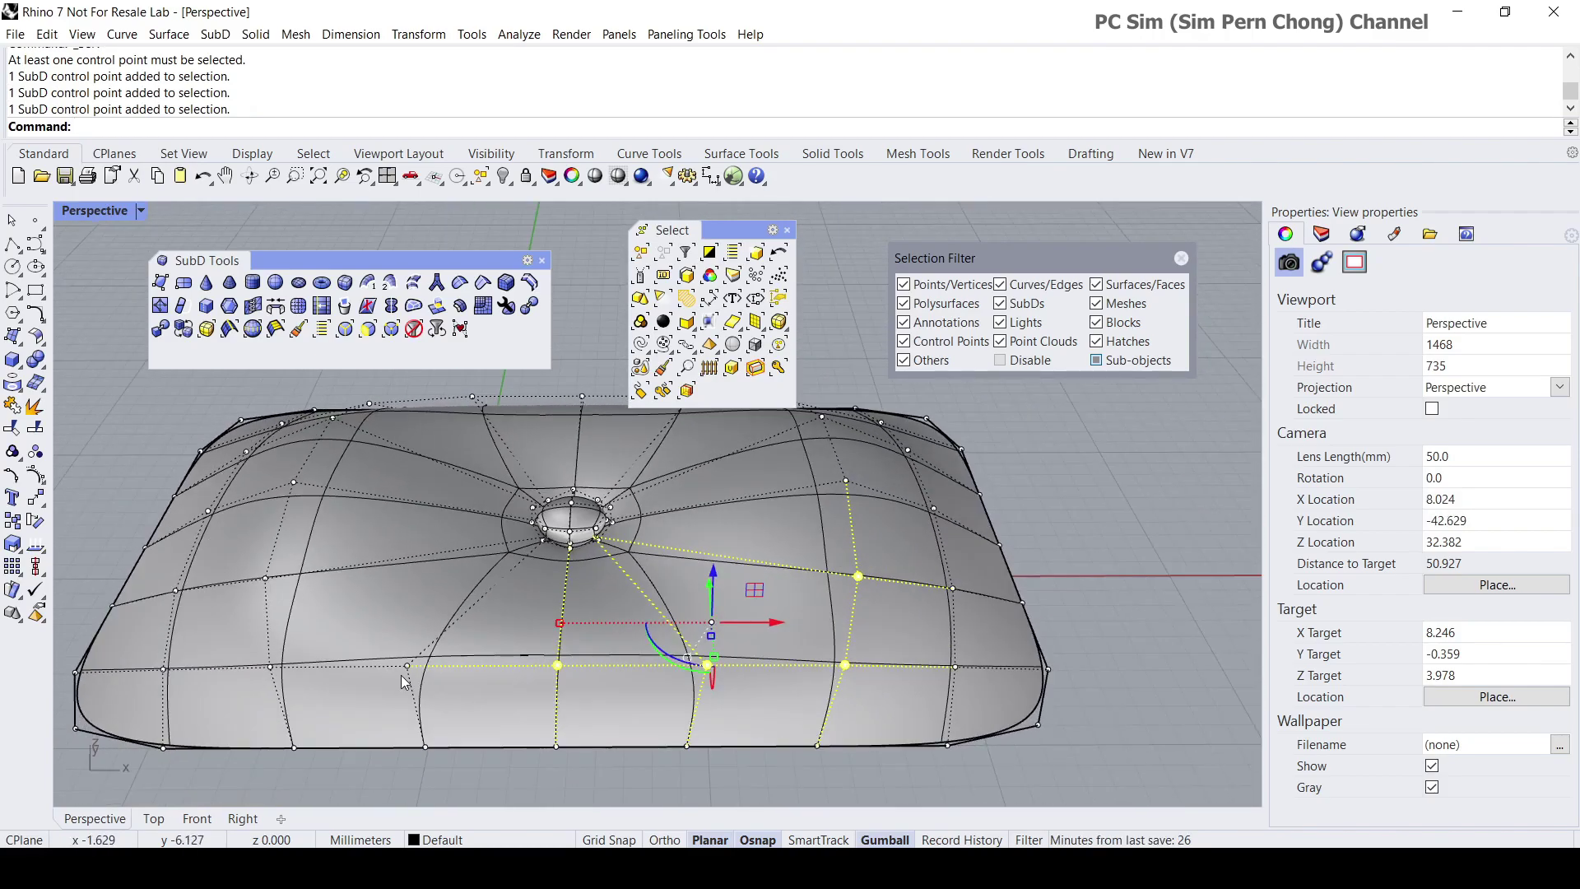
pyautogui.keyDown('shift'); pyautogui.click(408, 664); pyautogui.keyUp('shift')
pyautogui.keyDown('shift'); pyautogui.click(270, 667); pyautogui.keyUp('shift')
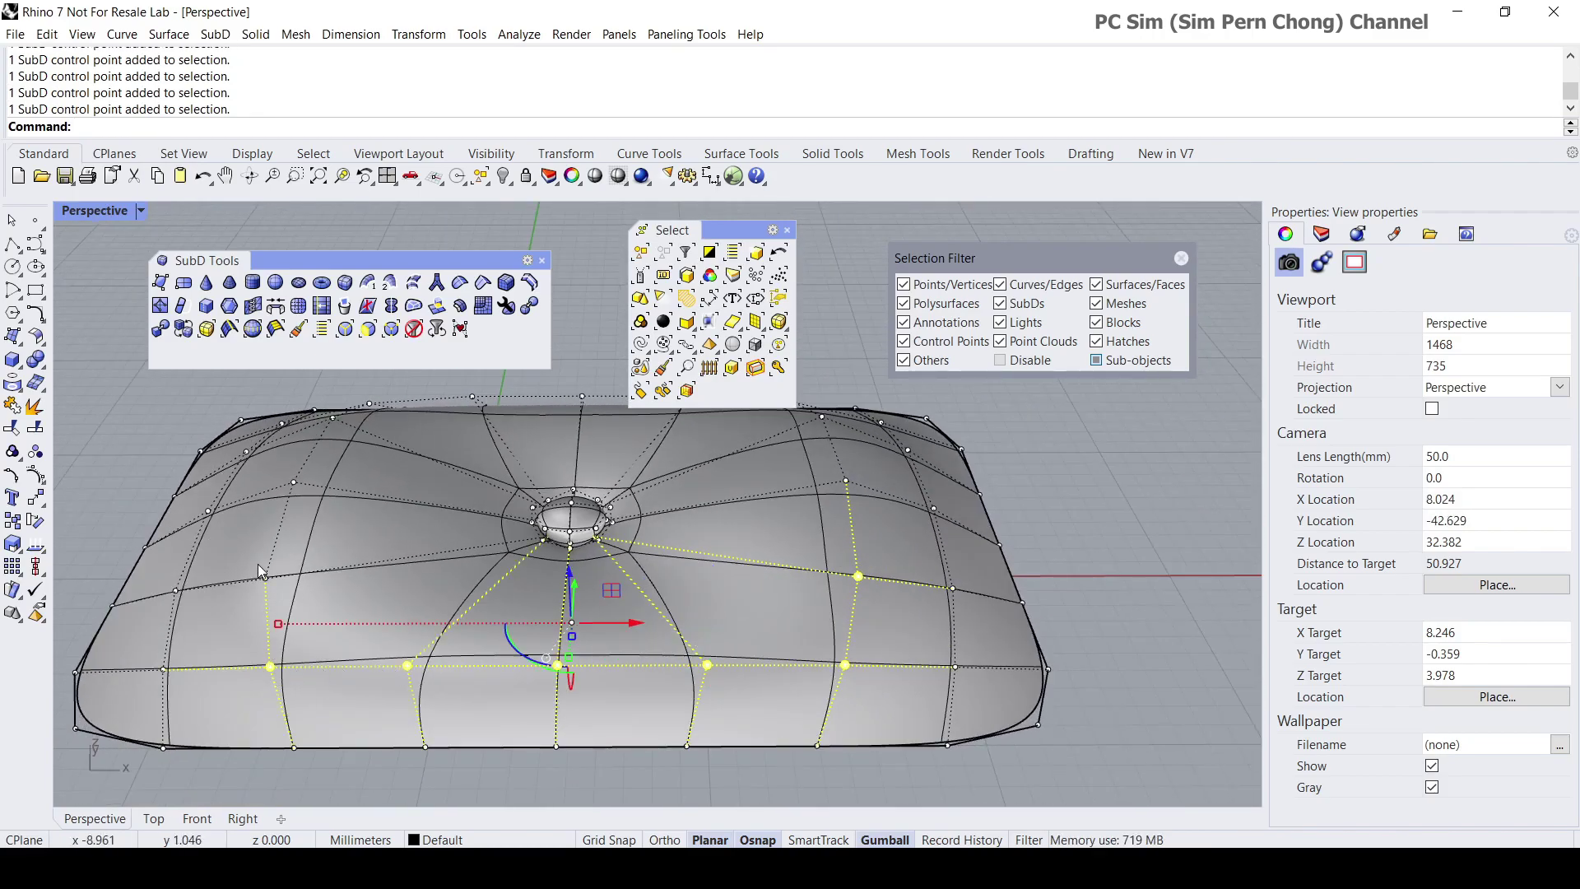
# Add the loop's remaining control points along the opposite short side and the back long side to the selection.
pyautogui.moveTo(346, 527); pyautogui.dragTo(540, 613, button='right')
pyautogui.scroll(2, 541, 612)
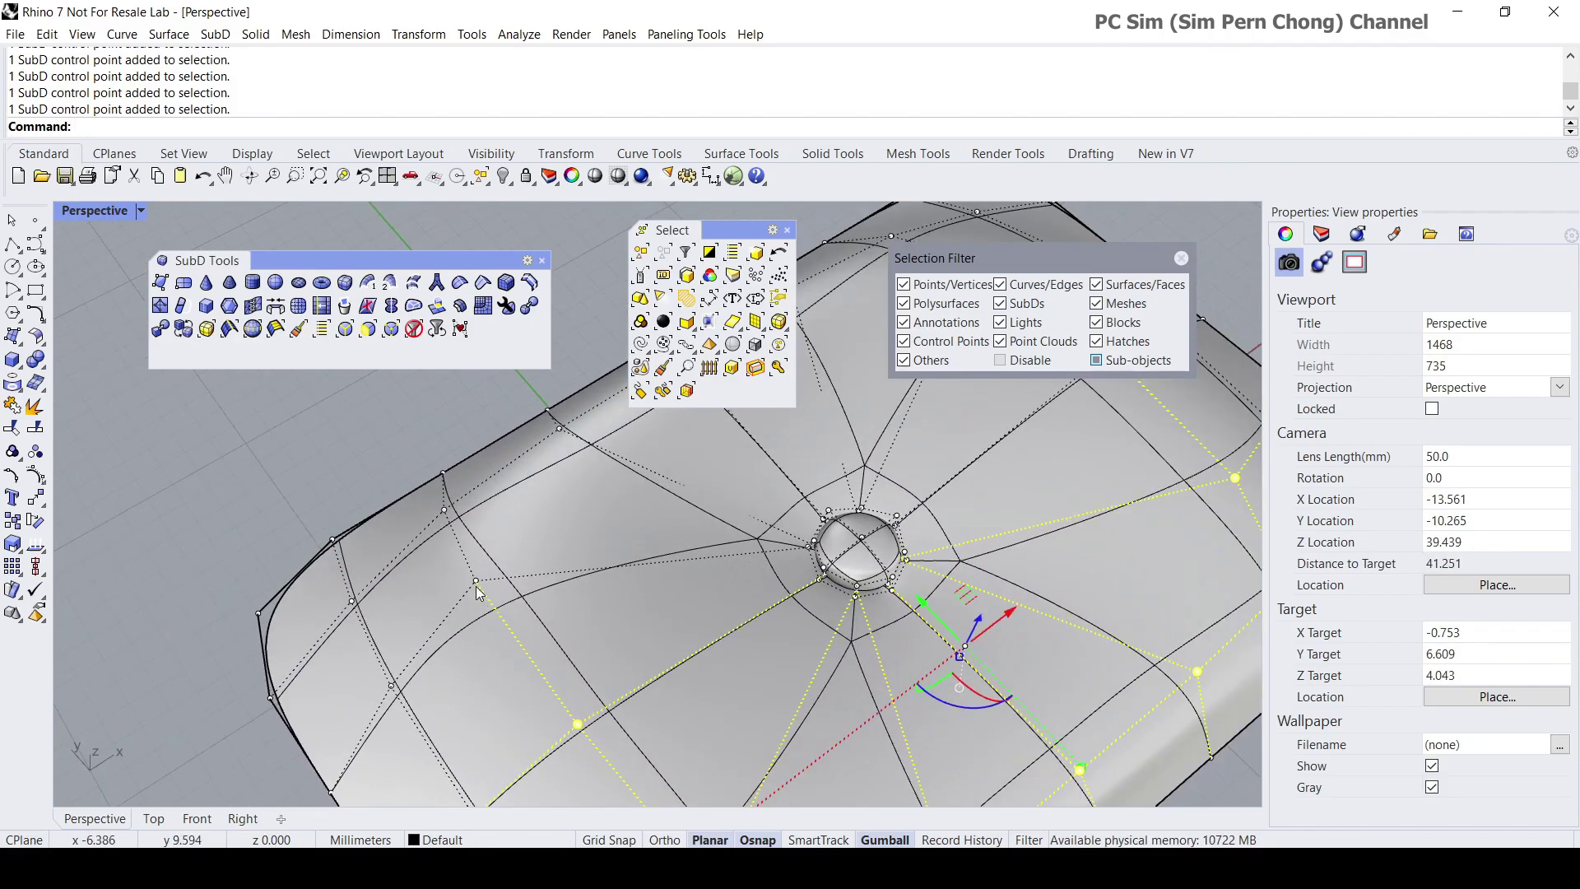
pyautogui.keyDown('shift'); pyautogui.click(476, 582); pyautogui.keyUp('shift')
pyautogui.moveTo(445, 517); pyautogui.dragTo(511, 586, button='right')
pyautogui.keyDown('shift'); pyautogui.click(490, 579); pyautogui.keyUp('shift')
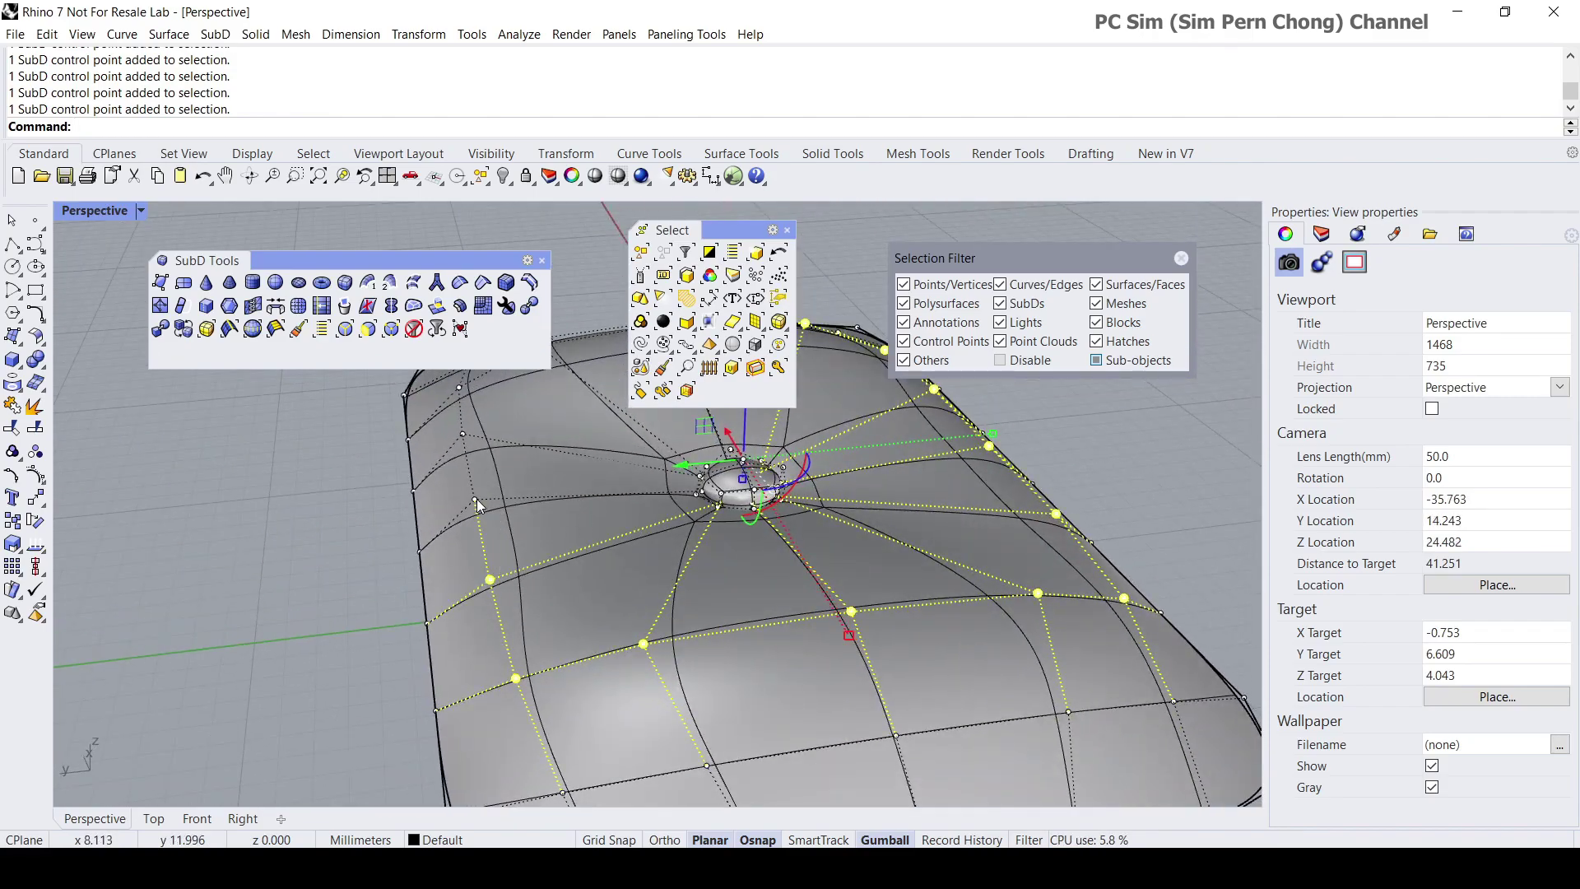
pyautogui.moveTo(512, 497); pyautogui.dragTo(678, 644, button='right')
pyautogui.scroll(2, 496, 665)
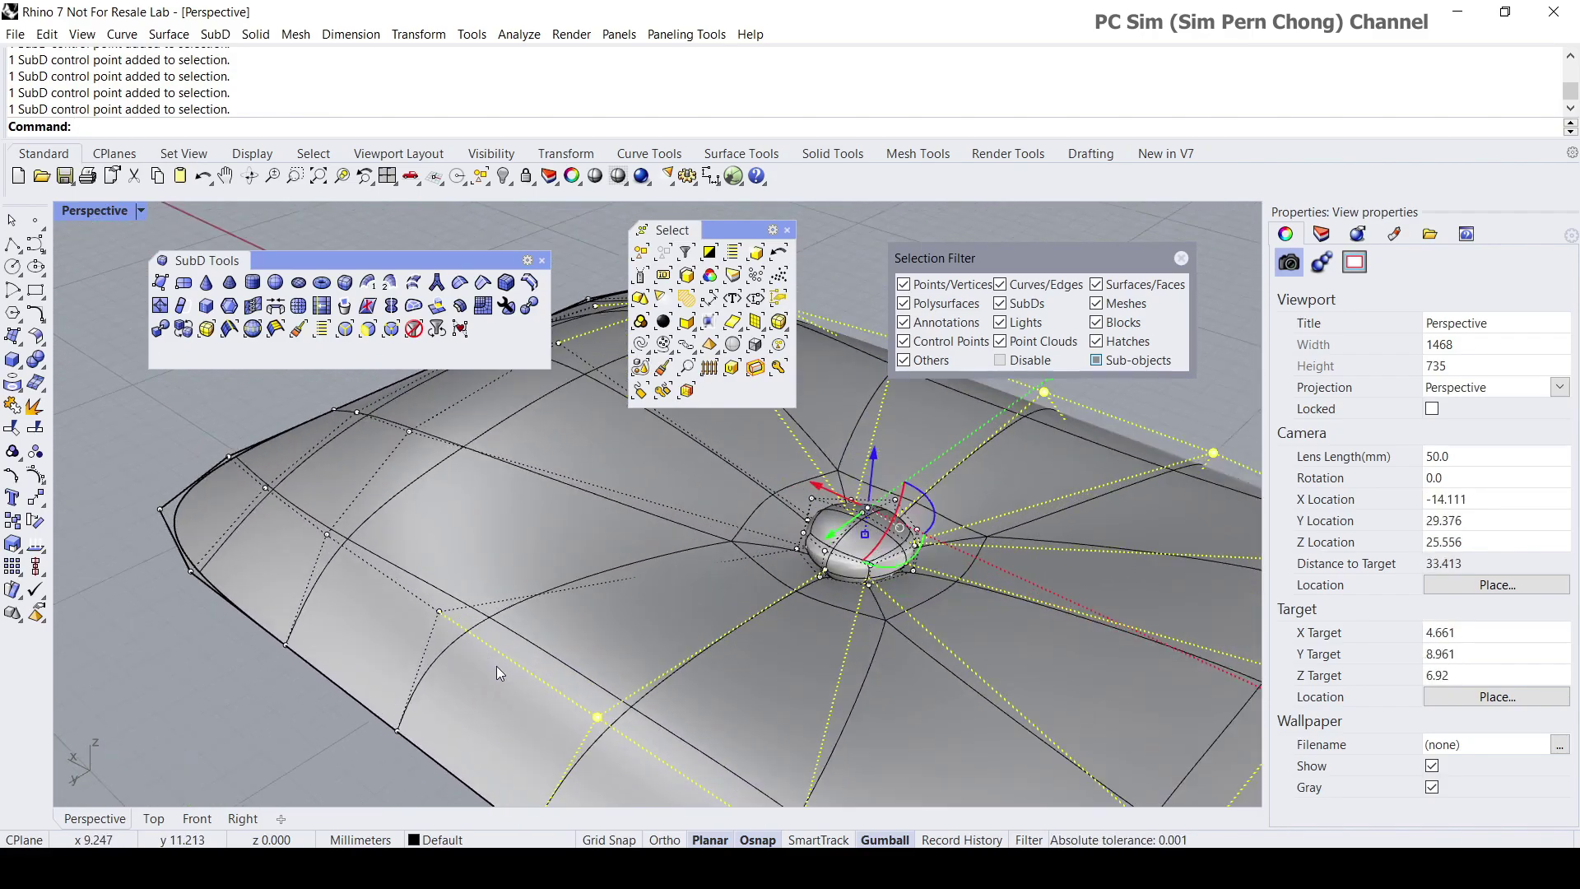
pyautogui.moveTo(333, 551); pyautogui.dragTo(420, 562, button='right')
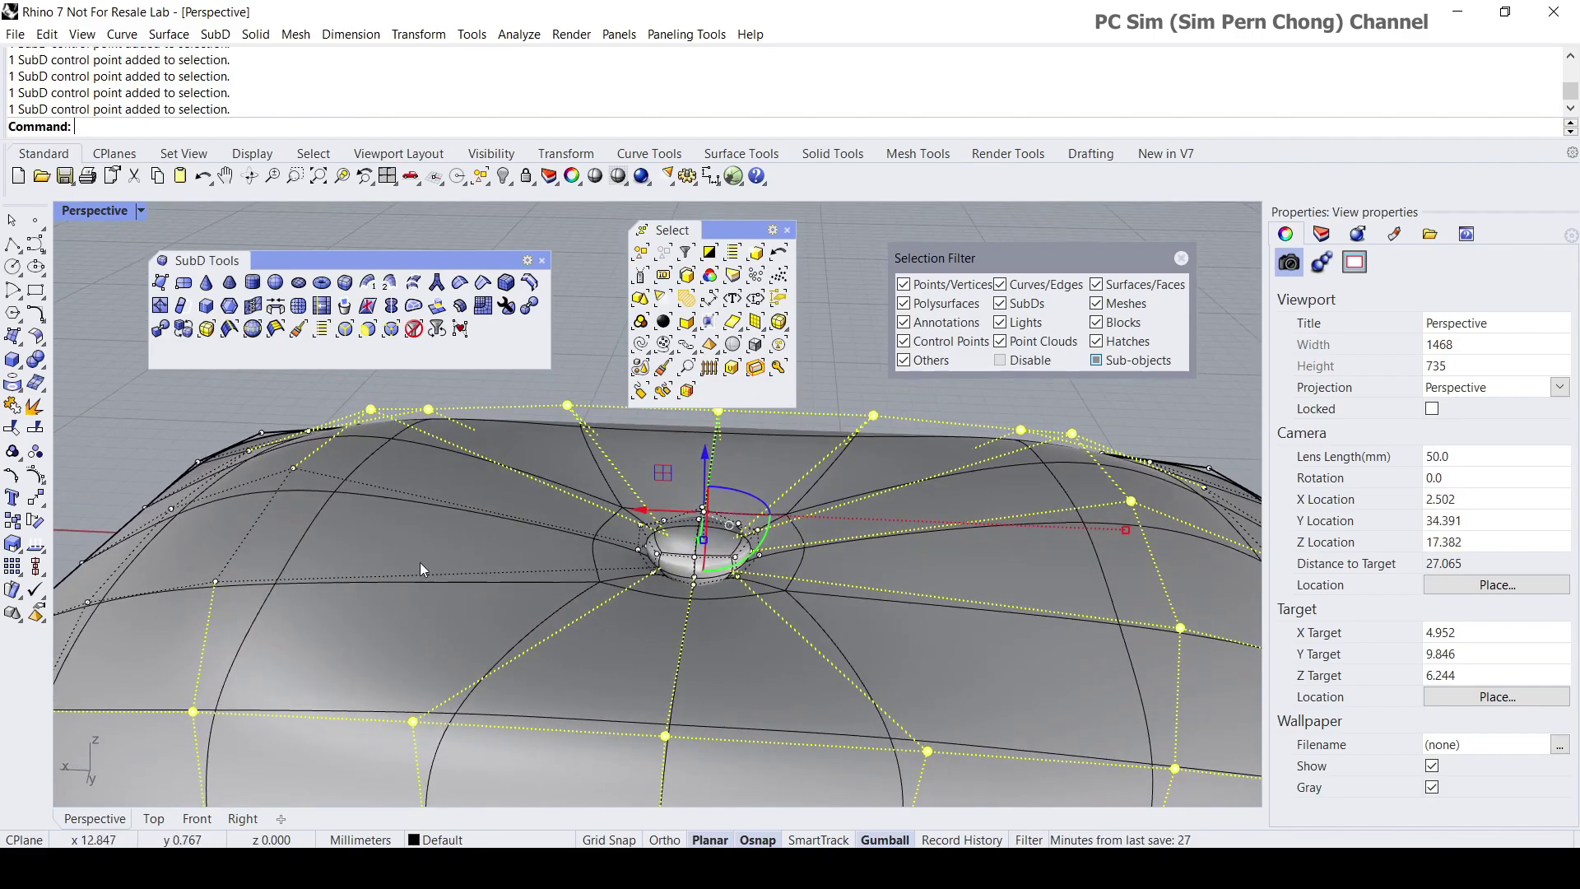
pyautogui.keyDown('shift'); pyautogui.click(216, 582); pyautogui.keyUp('shift')
pyautogui.keyDown('shift'); pyautogui.click(293, 469); pyautogui.keyUp('shift')
# Raise the selected loop of control points slightly along Z to make the cushion fuller around the recess.
pyautogui.scroll(-4, 406, 505)
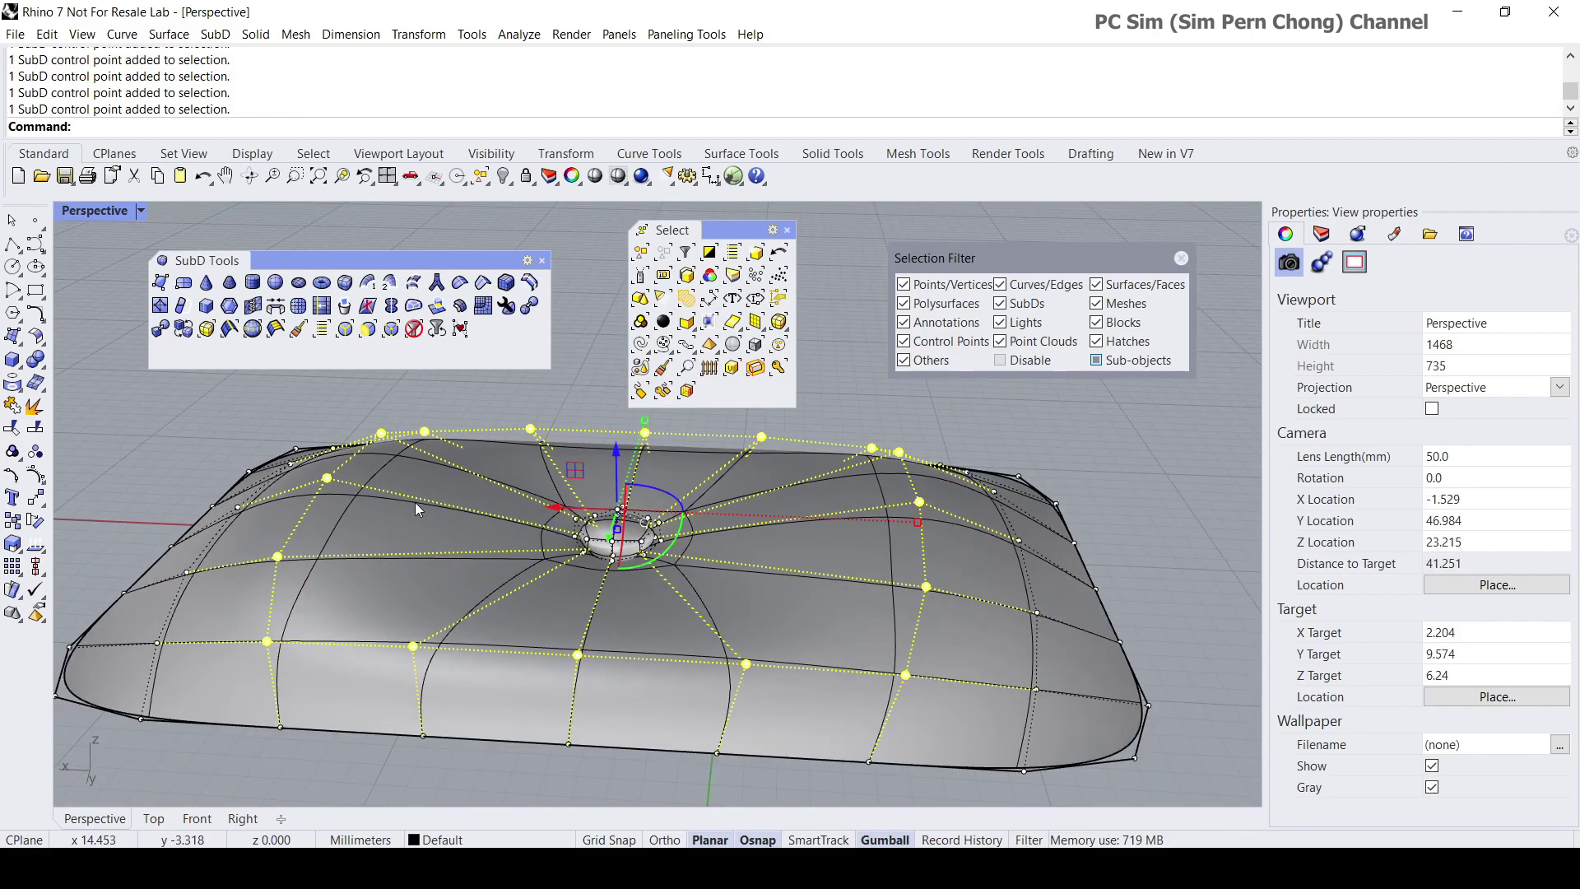
pyautogui.moveTo(416, 499); pyautogui.dragTo(586, 520, button='right')
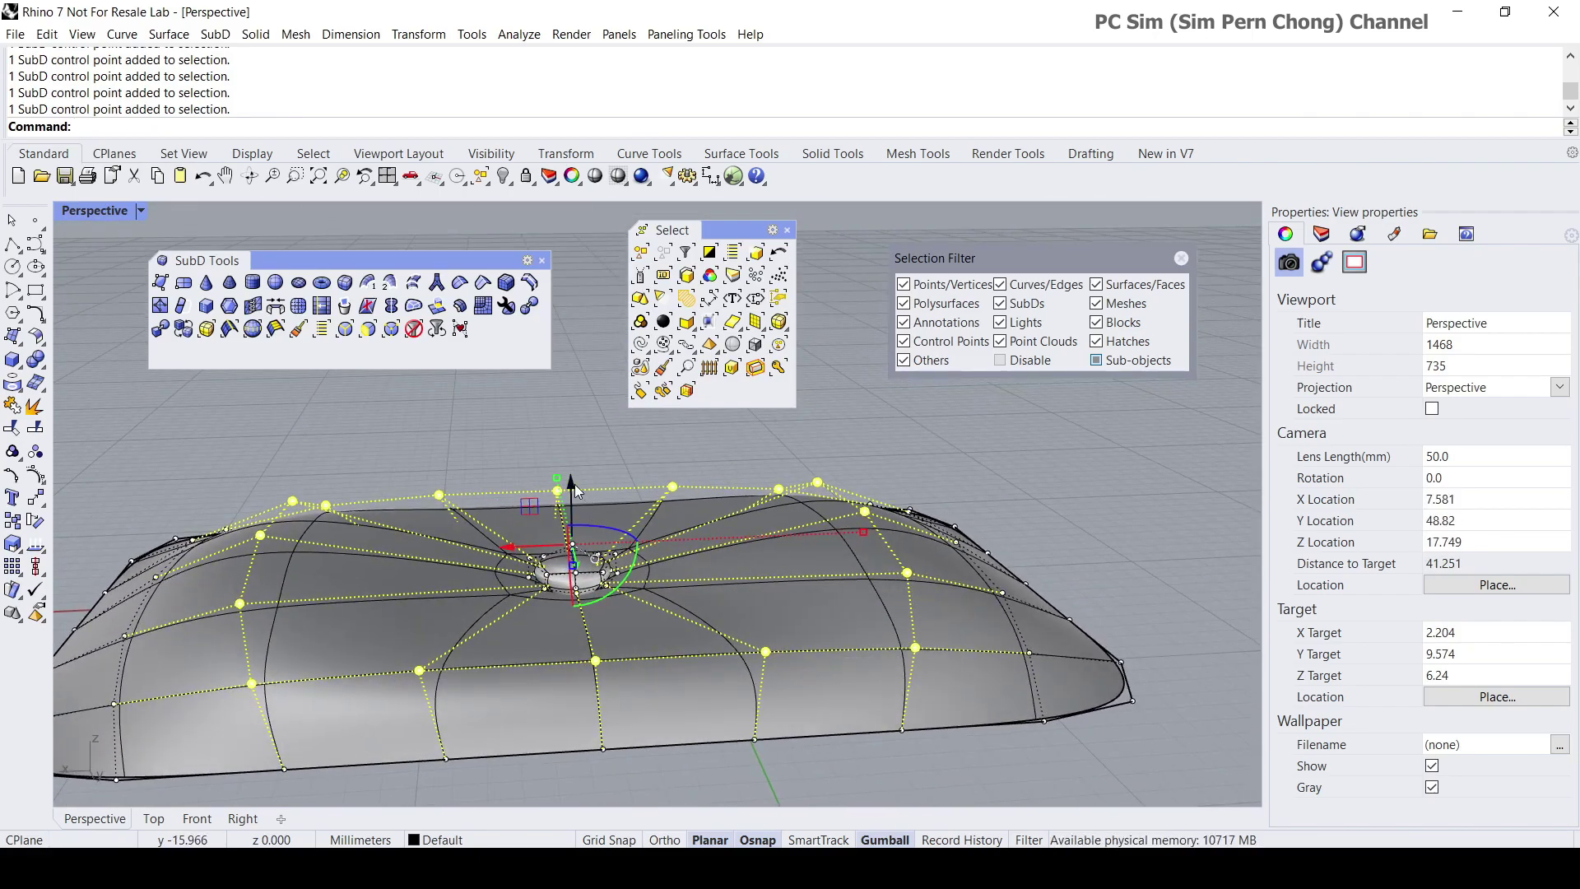
pyautogui.moveTo(574, 491); pyautogui.dragTo(574, 462)
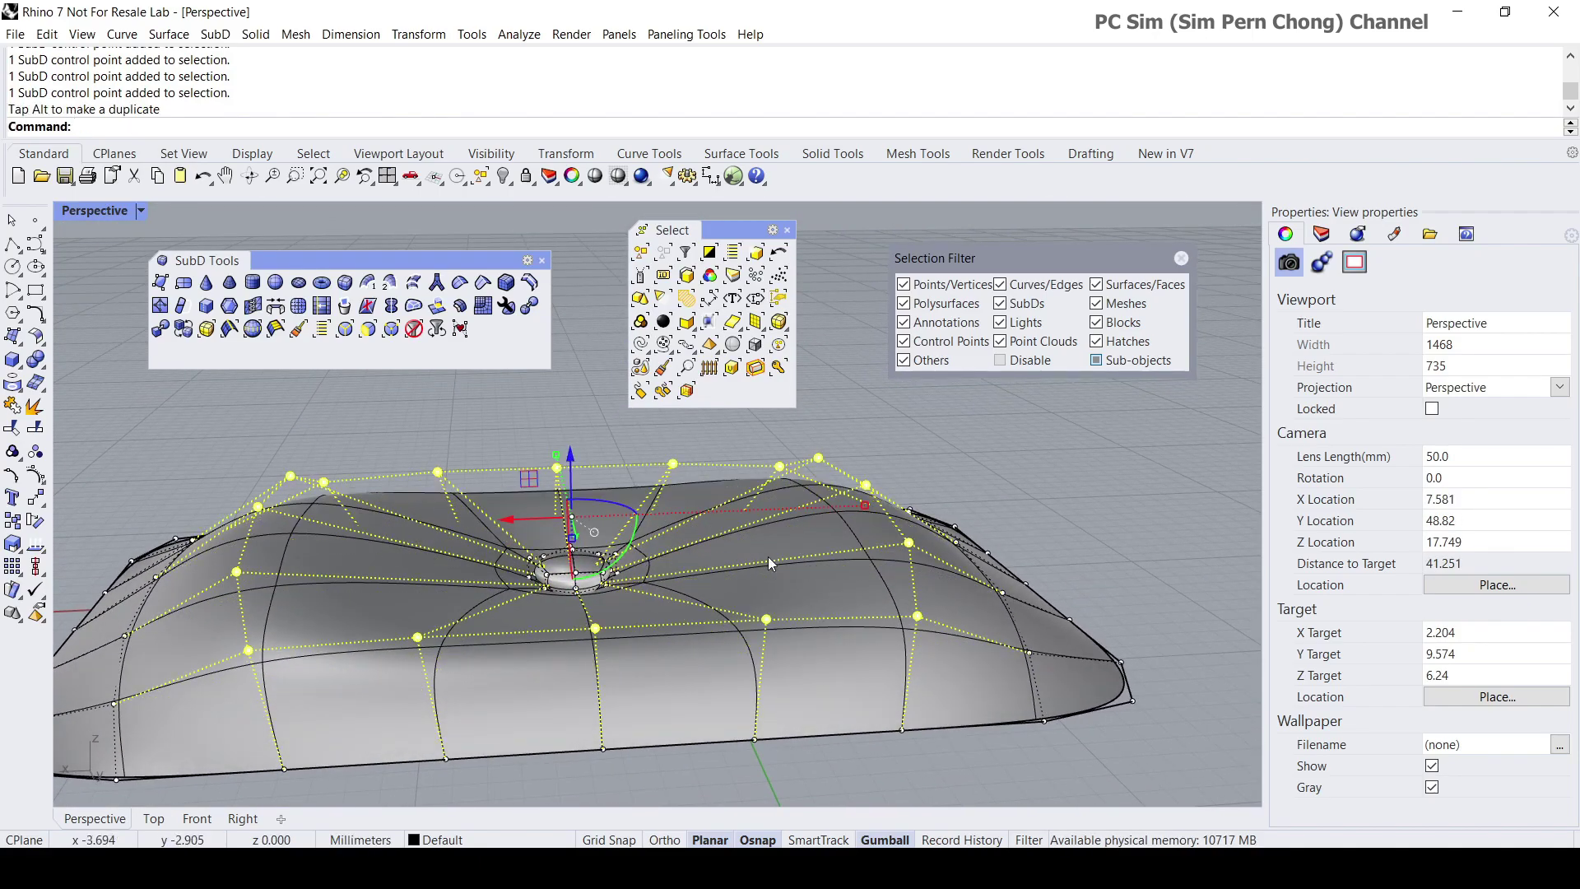
# Scale the selected loop of control points slightly inward along X and Y, and turn the control points off.
pyautogui.moveTo(864, 504); pyautogui.dragTo(798, 497)
pyautogui.moveTo(798, 497); pyautogui.dragTo(634, 643, button='right')
pyautogui.scroll(-4, 666, 638)
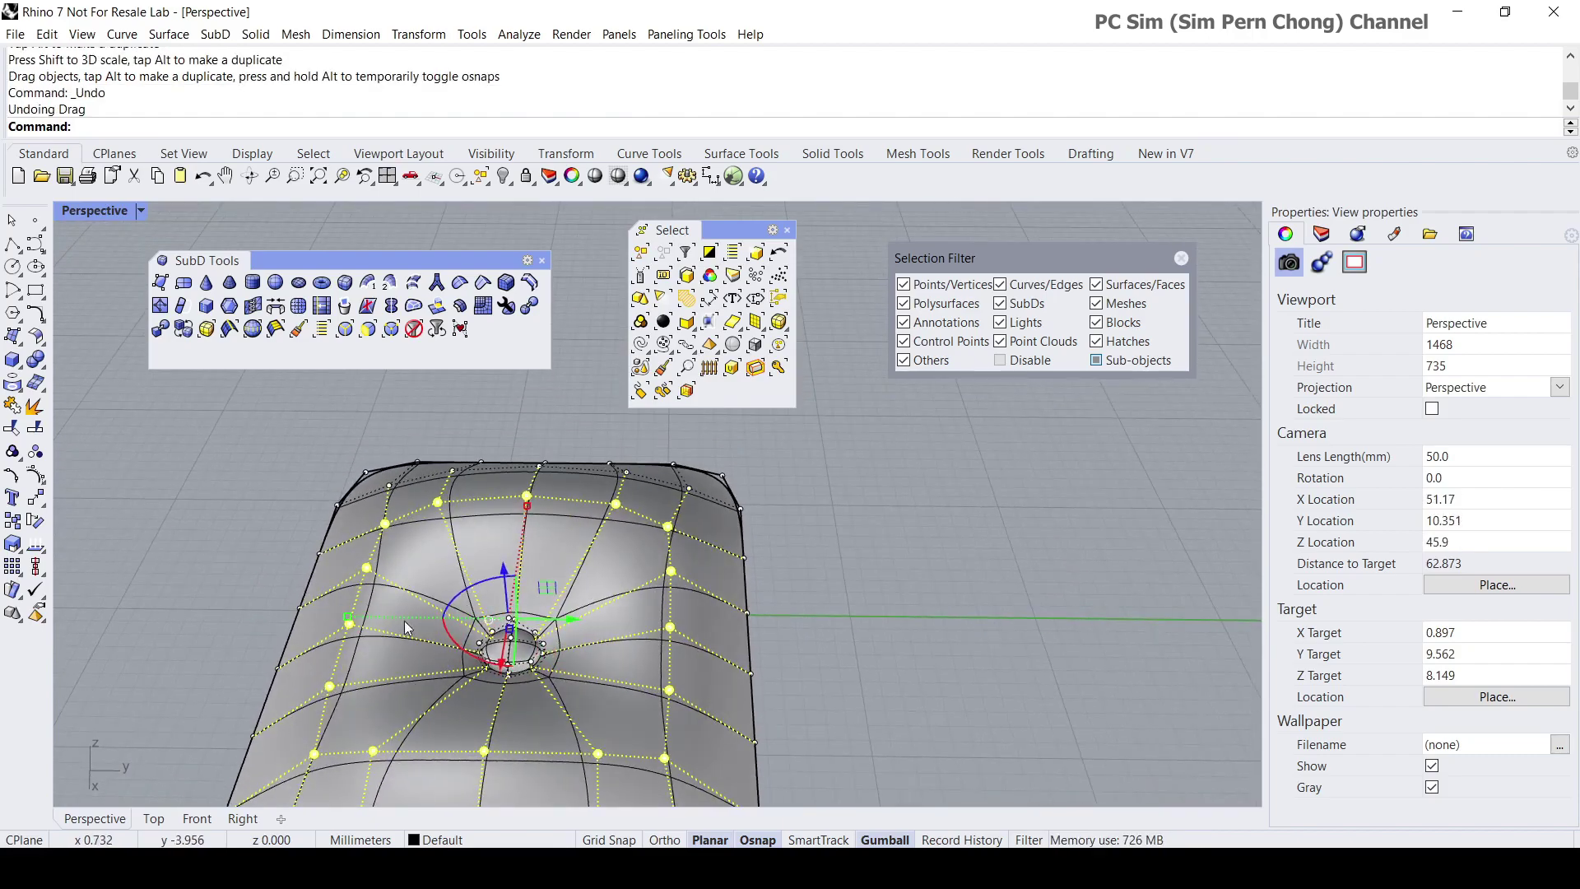
pyautogui.moveTo(350, 617); pyautogui.dragTo(375, 623)
pyautogui.moveTo(375, 623); pyautogui.dragTo(1013, 671, button='right')
pyautogui.press('Escape')
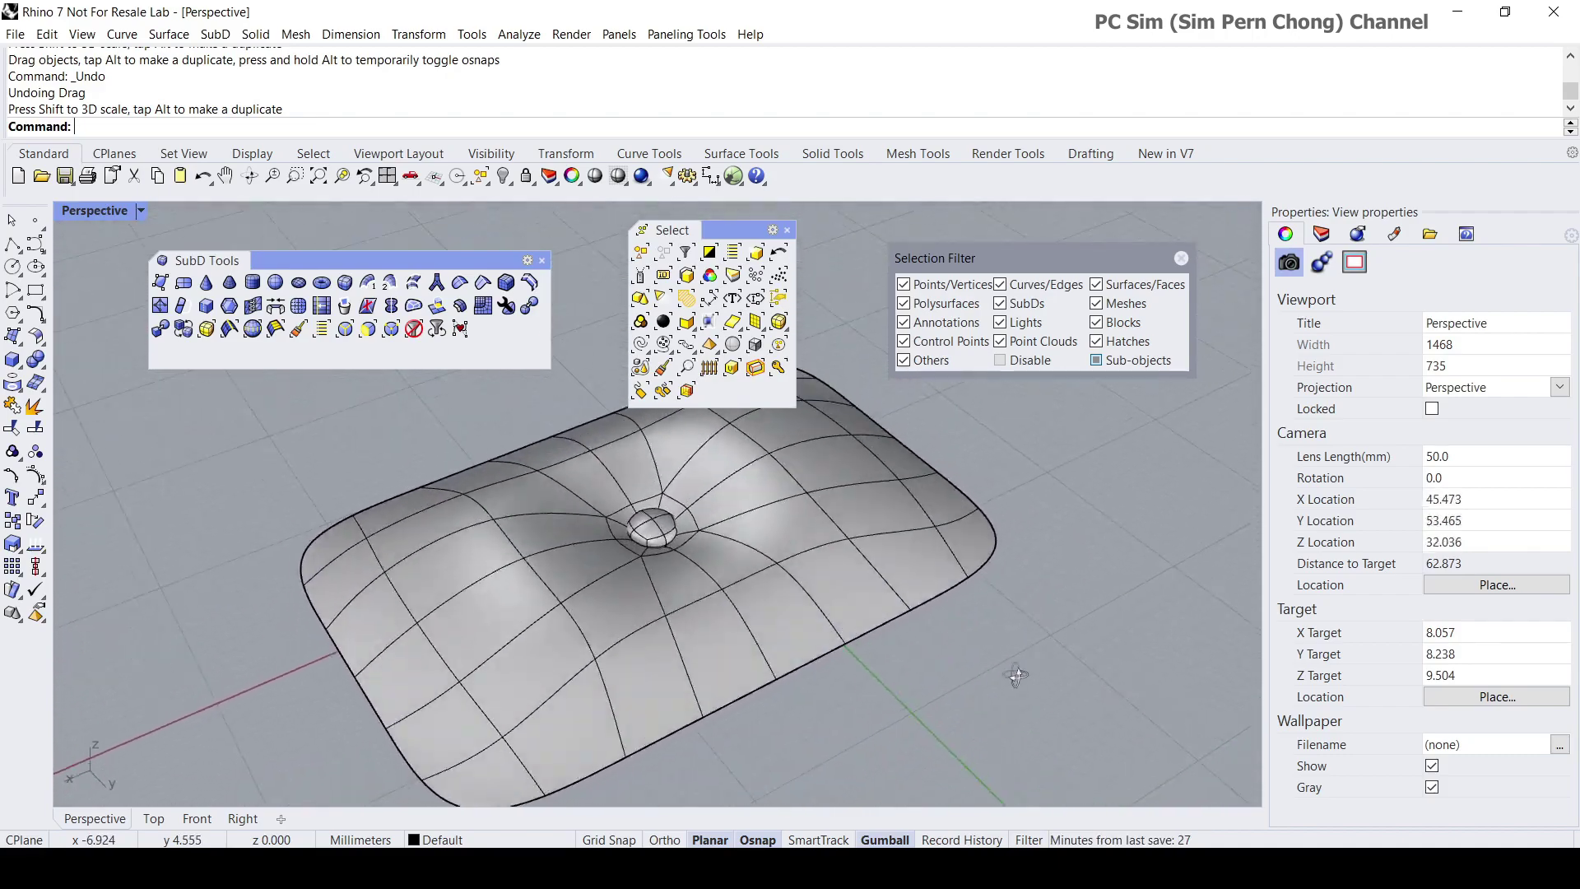
pyautogui.scroll(-6, 724, 586)
pyautogui.keyDown('shift'); pyautogui.moveTo(716, 588); pyautogui.dragTo(537, 628, button='right'); pyautogui.keyUp('shift')
pyautogui.scroll(3, 661, 645)
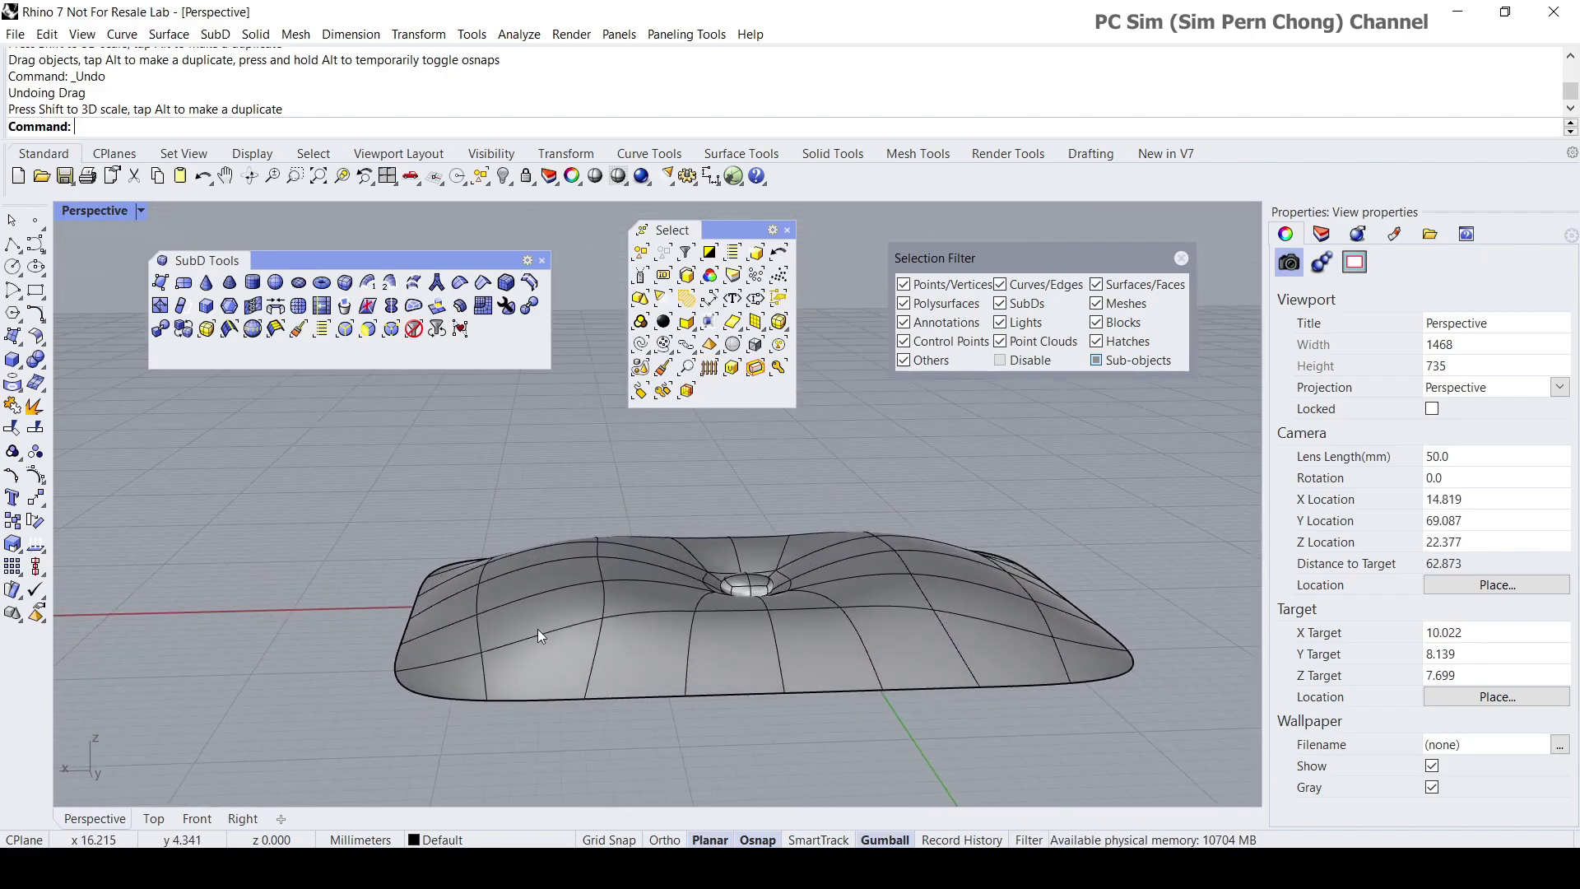
pyautogui.moveTo(589, 759); pyautogui.dragTo(693, 737, button='right')
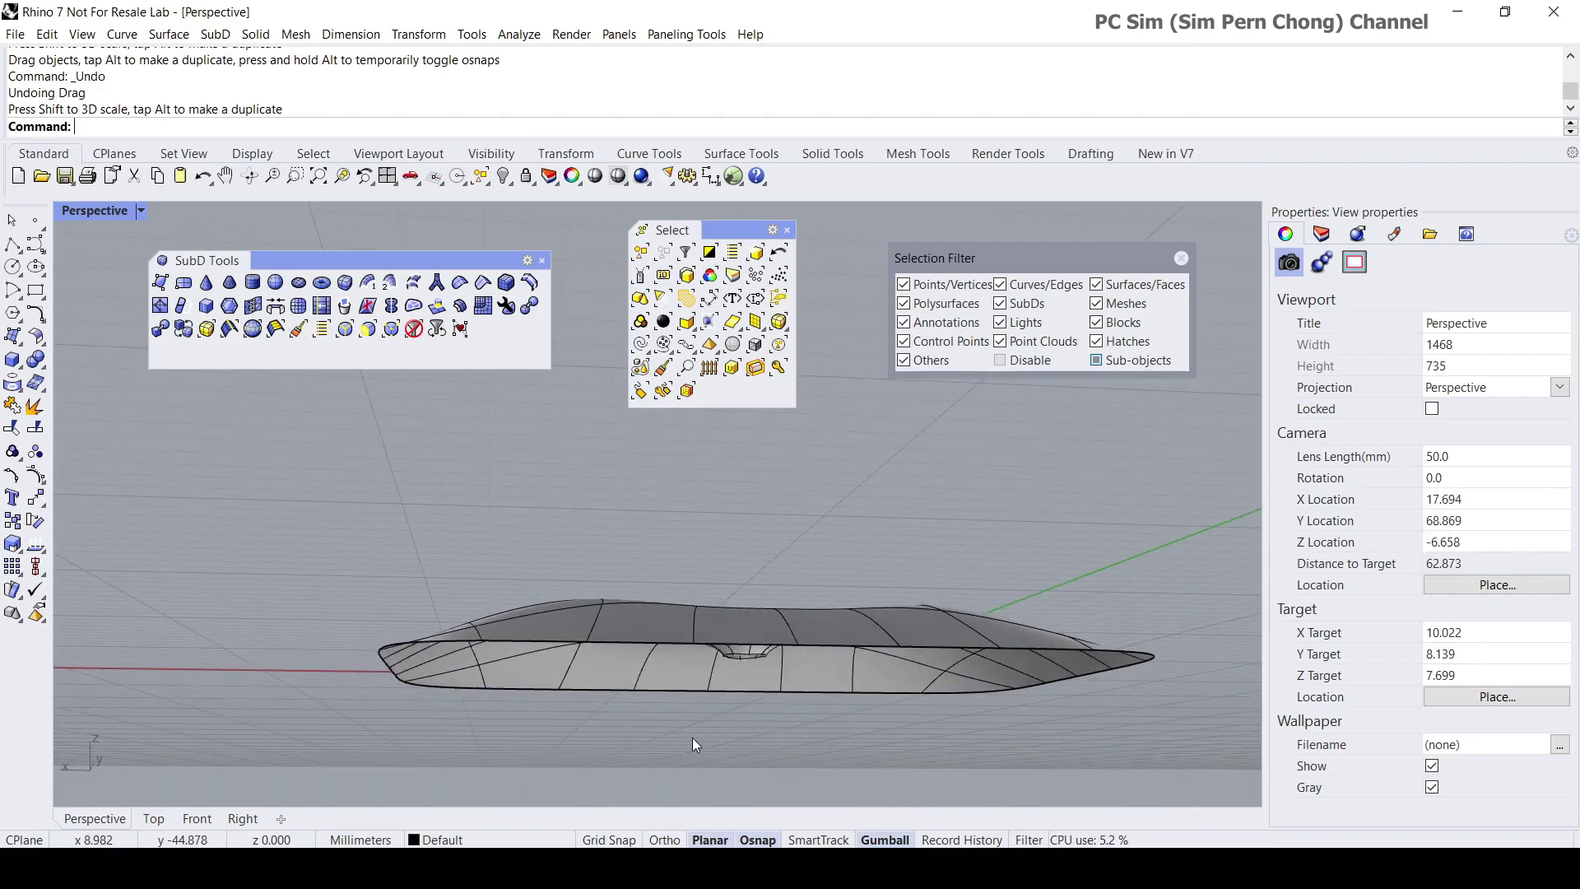
pyautogui.click(37, 499)
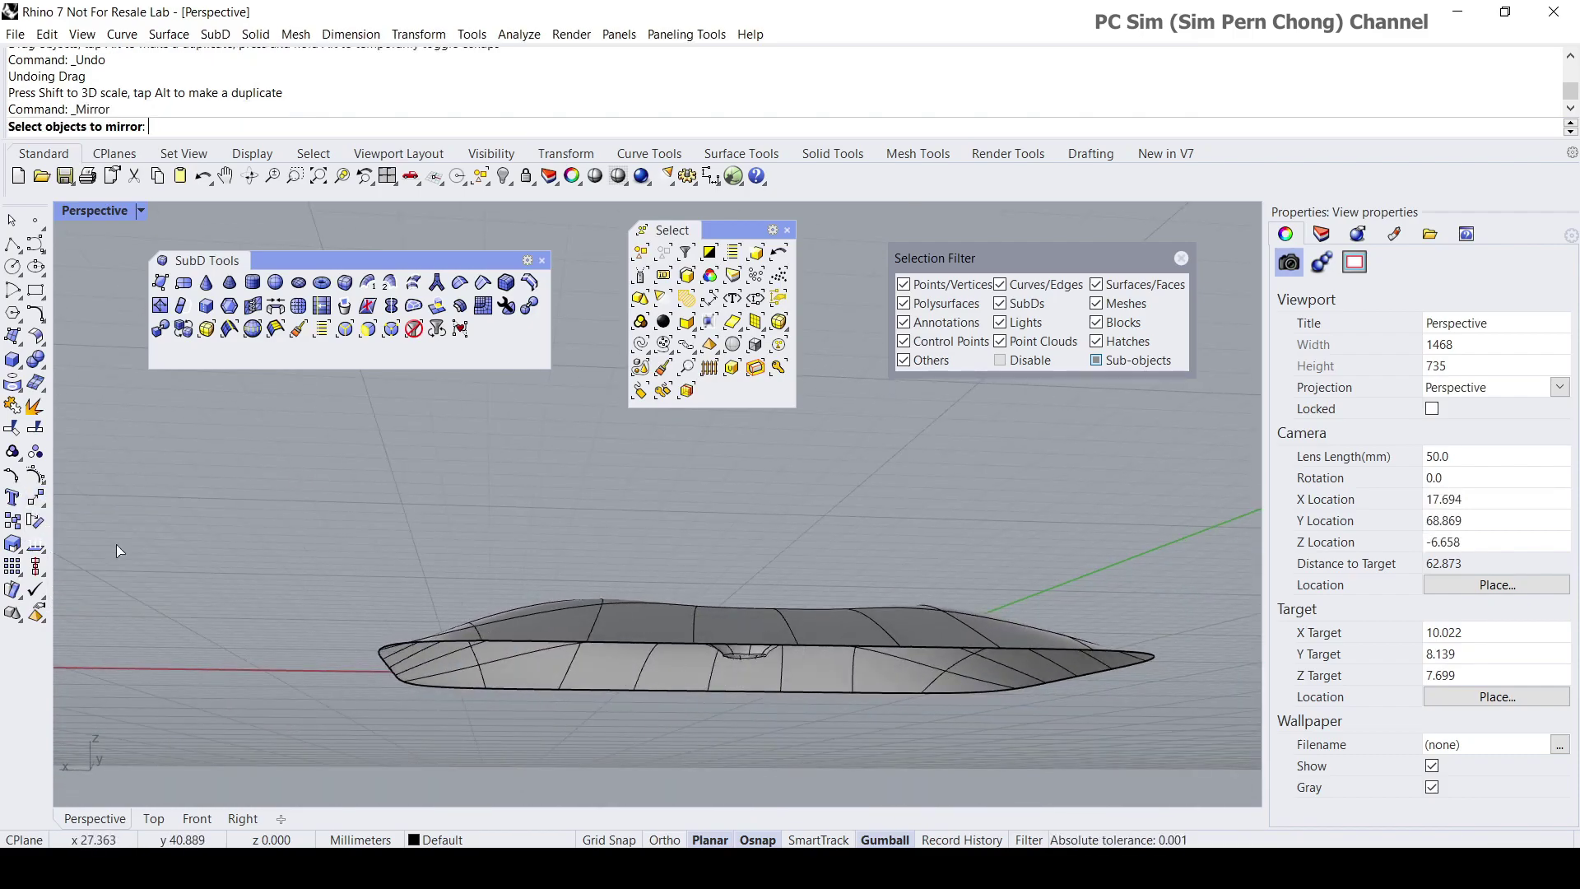
pyautogui.click(493, 632)
pyautogui.press('Escape')
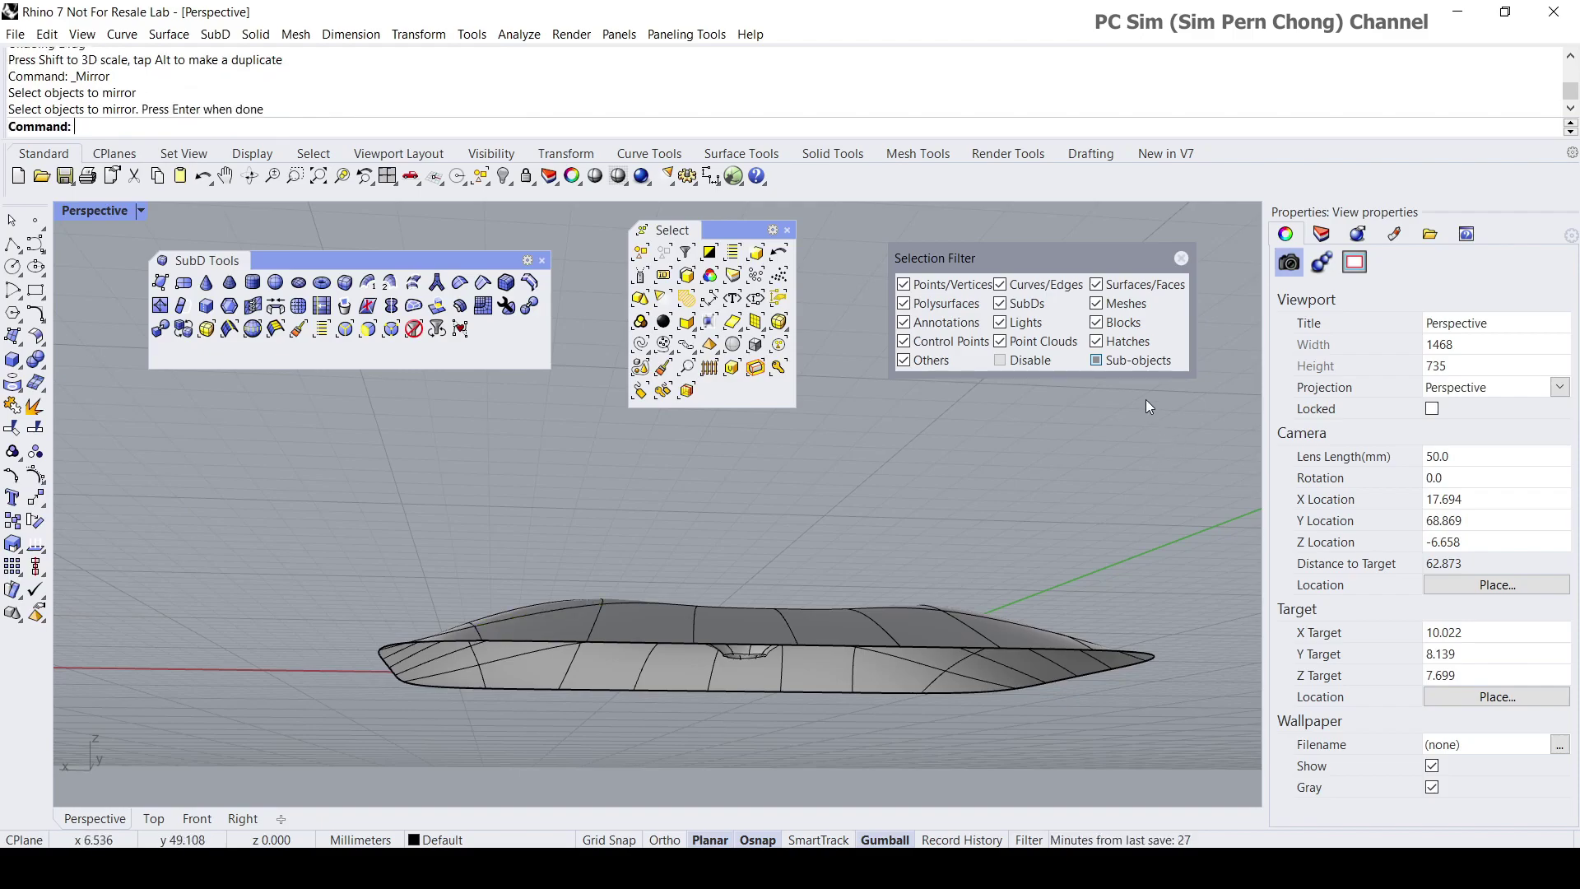
# Turn off the sub-object selection filter and mirror a copy of the cushion across its flat base in the Front view.
pyautogui.click(1101, 357)
pyautogui.moveTo(1089, 398); pyautogui.dragTo(933, 499, button='right')
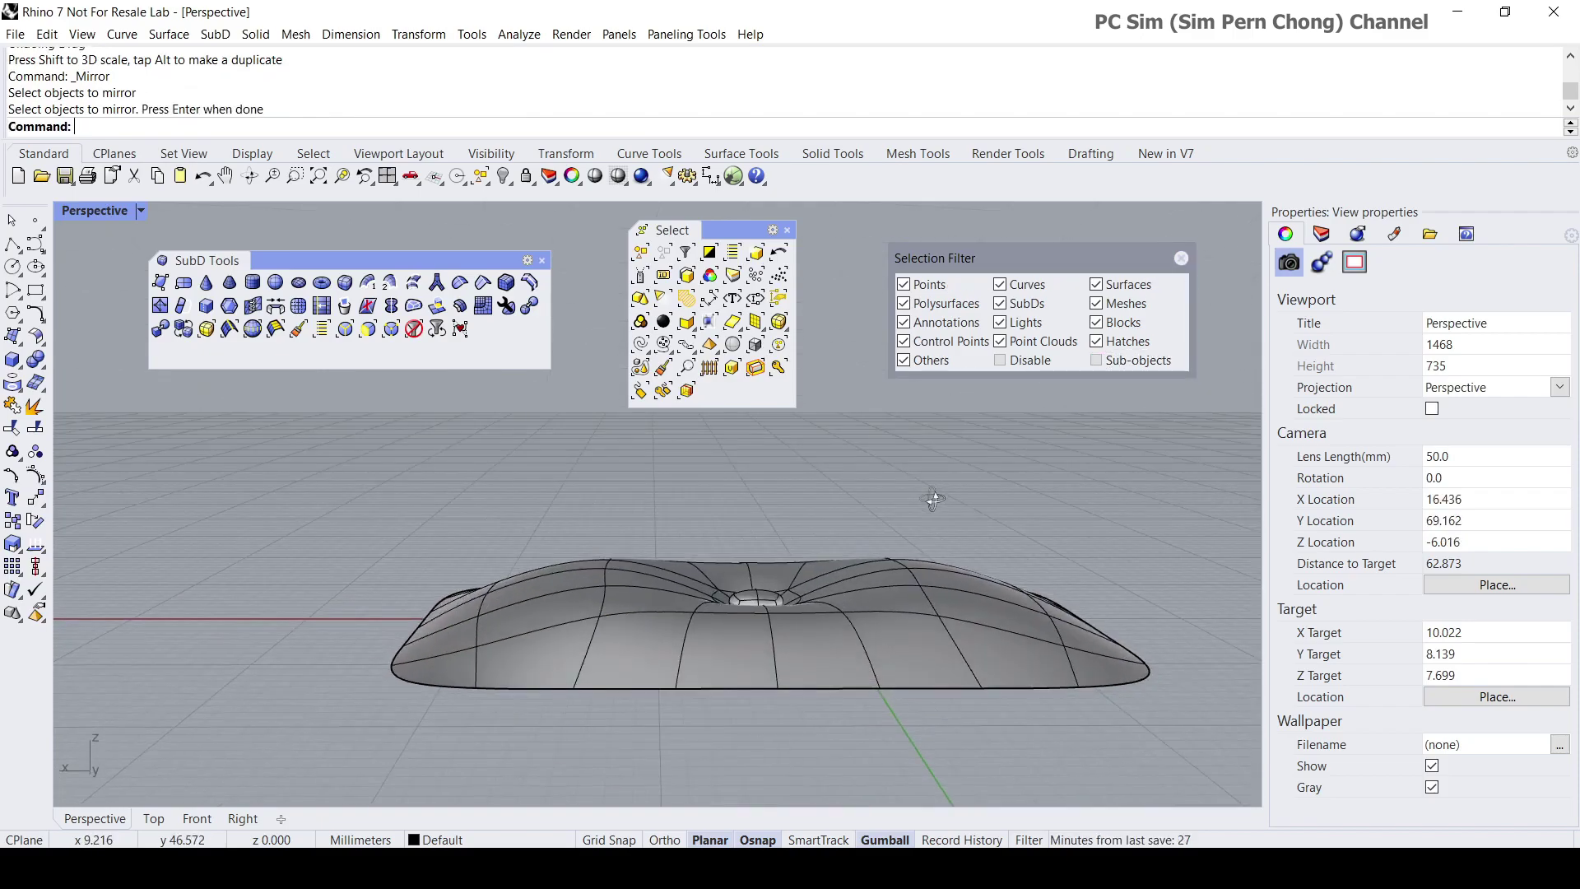
pyautogui.click(667, 630)
pyautogui.click(37, 502)
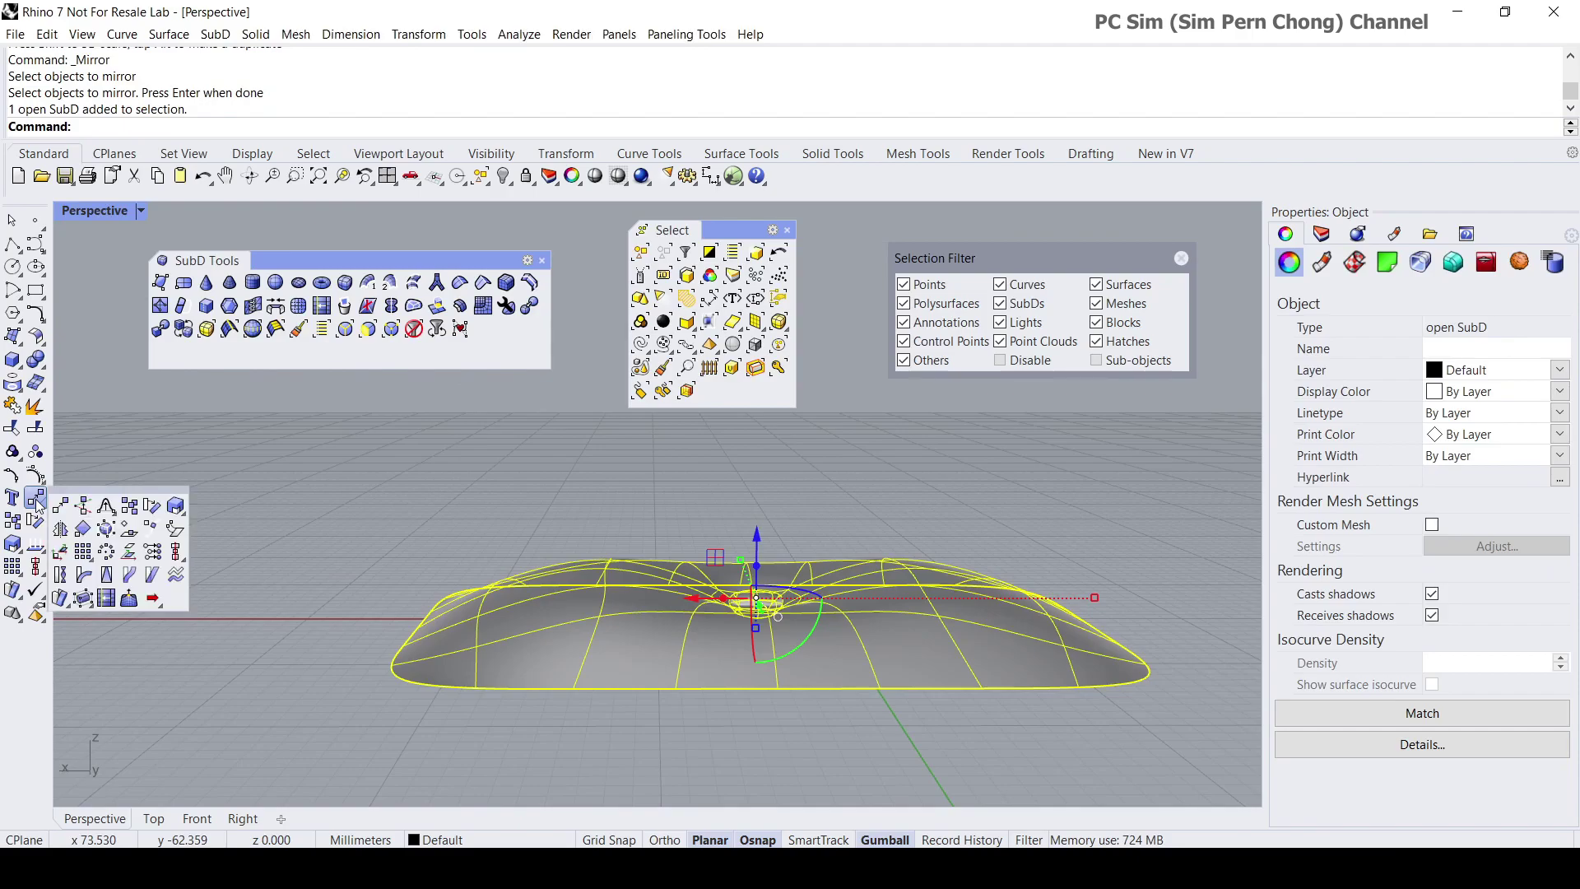
pyautogui.click(60, 529)
pyautogui.doubleClick(90, 212)
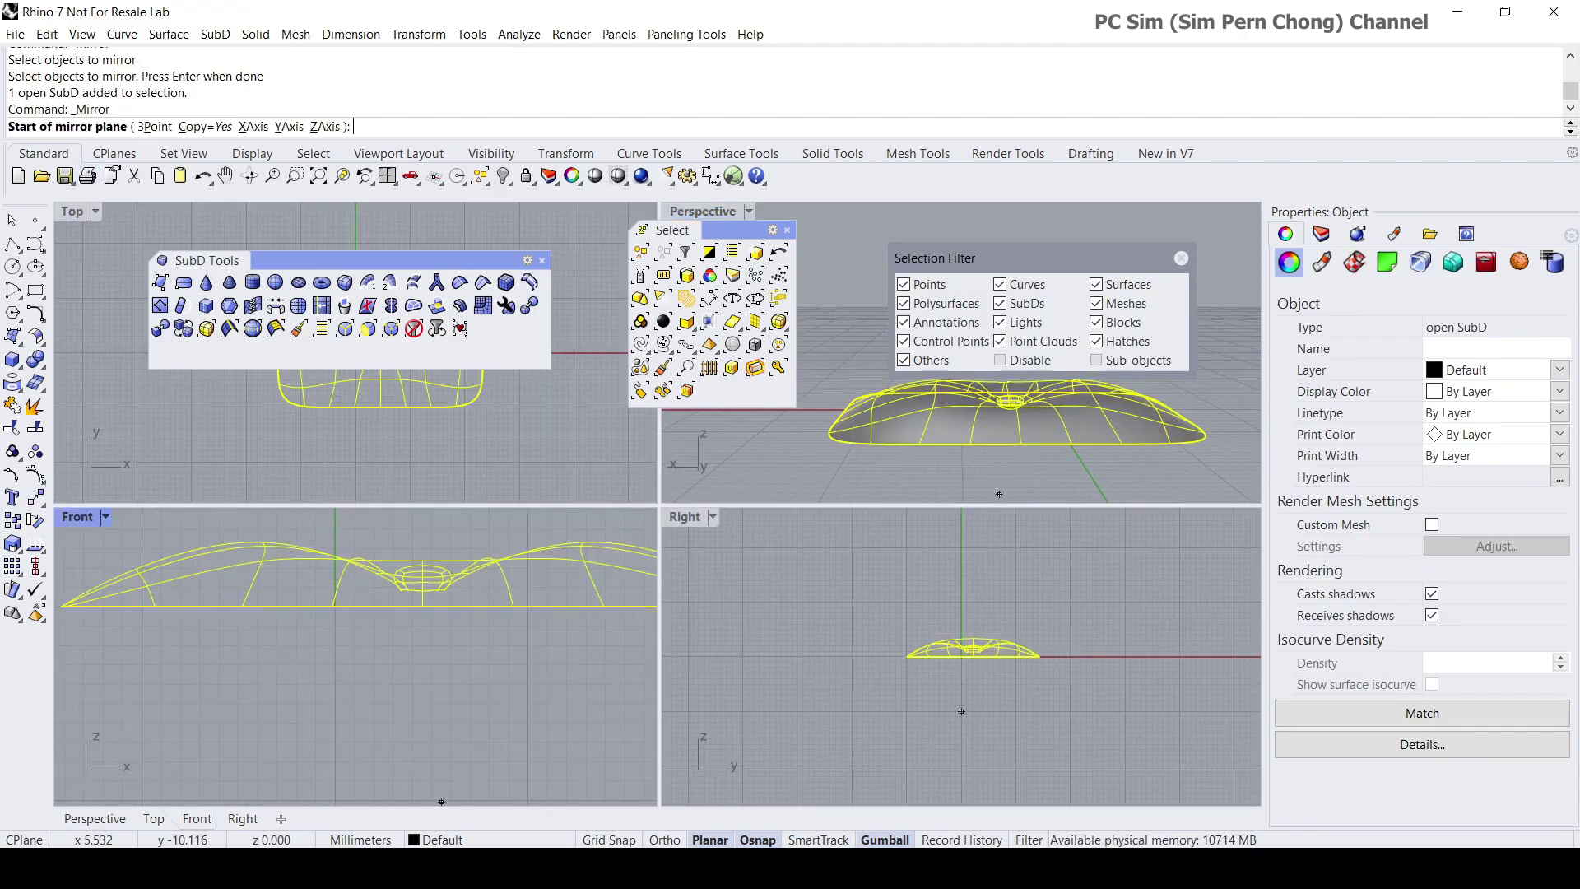
pyautogui.click(239, 607)
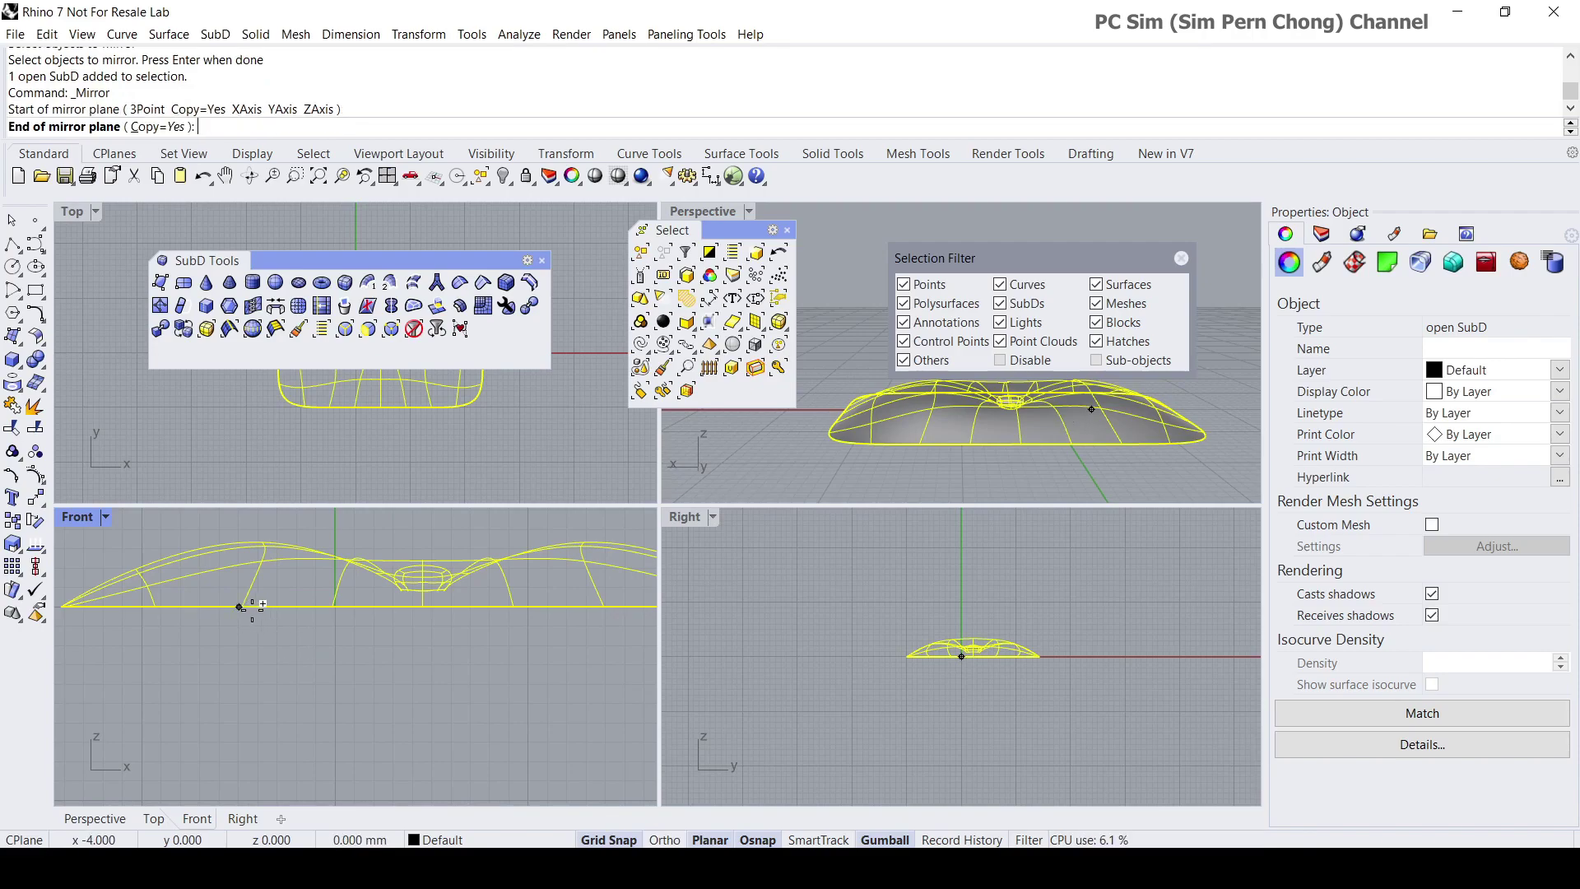
pyautogui.click(288, 606)
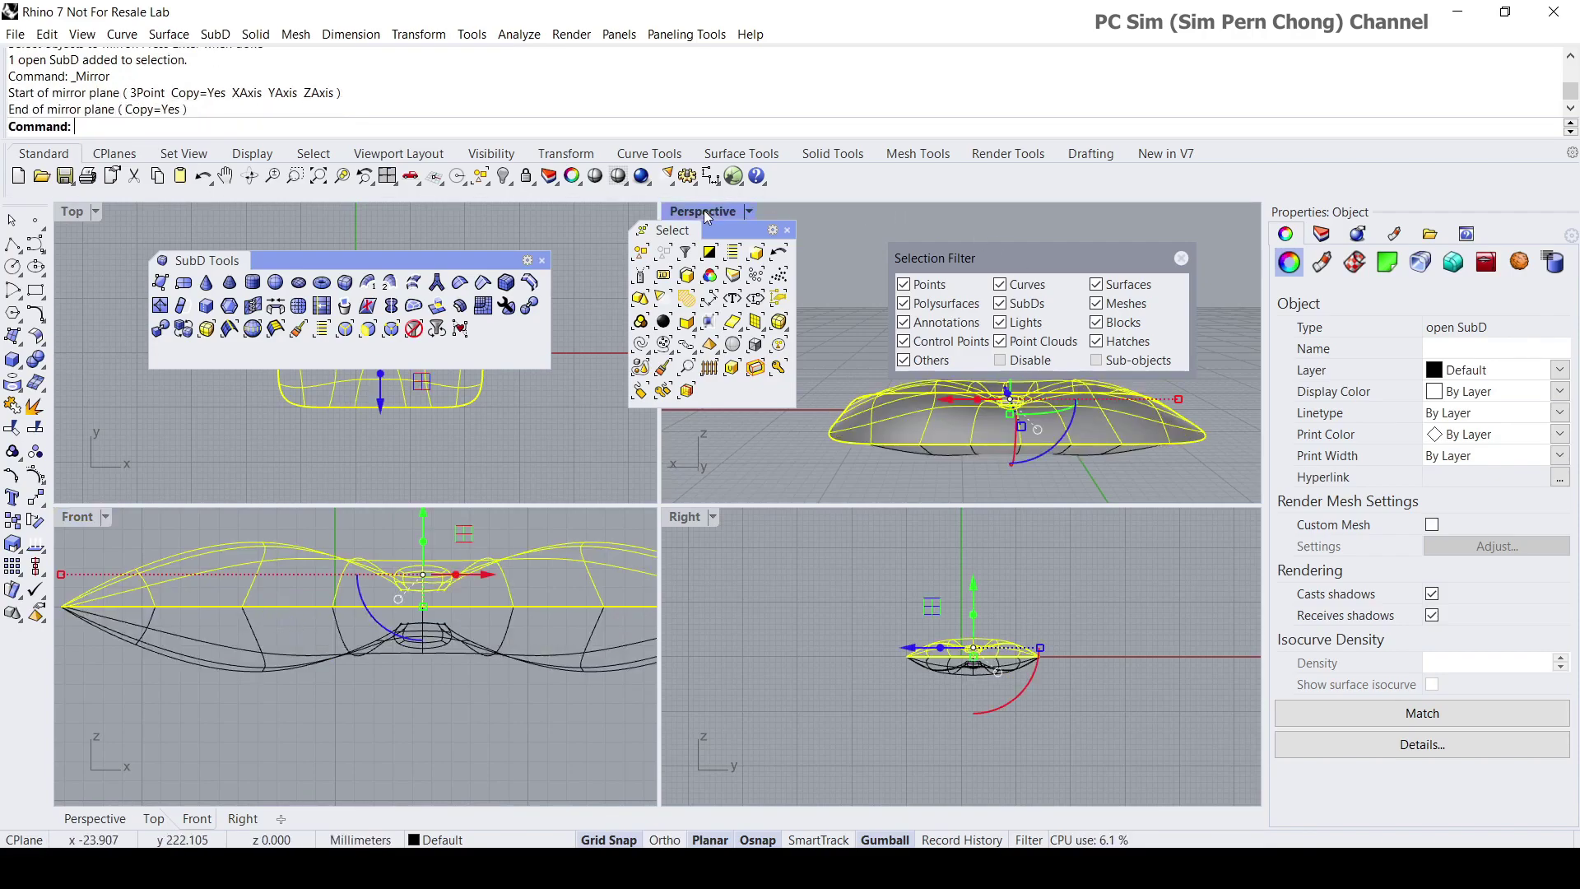
# Join the upper and mirrored lower cushion halves into one SubD with smooth joined edges.
pyautogui.doubleClick(704, 211)
pyautogui.click(697, 537)
pyautogui.moveTo(696, 537); pyautogui.dragTo(807, 461, button='right')
pyautogui.moveTo(522, 694); pyautogui.dragTo(562, 524, button='right')
pyautogui.scroll(2, 626, 571)
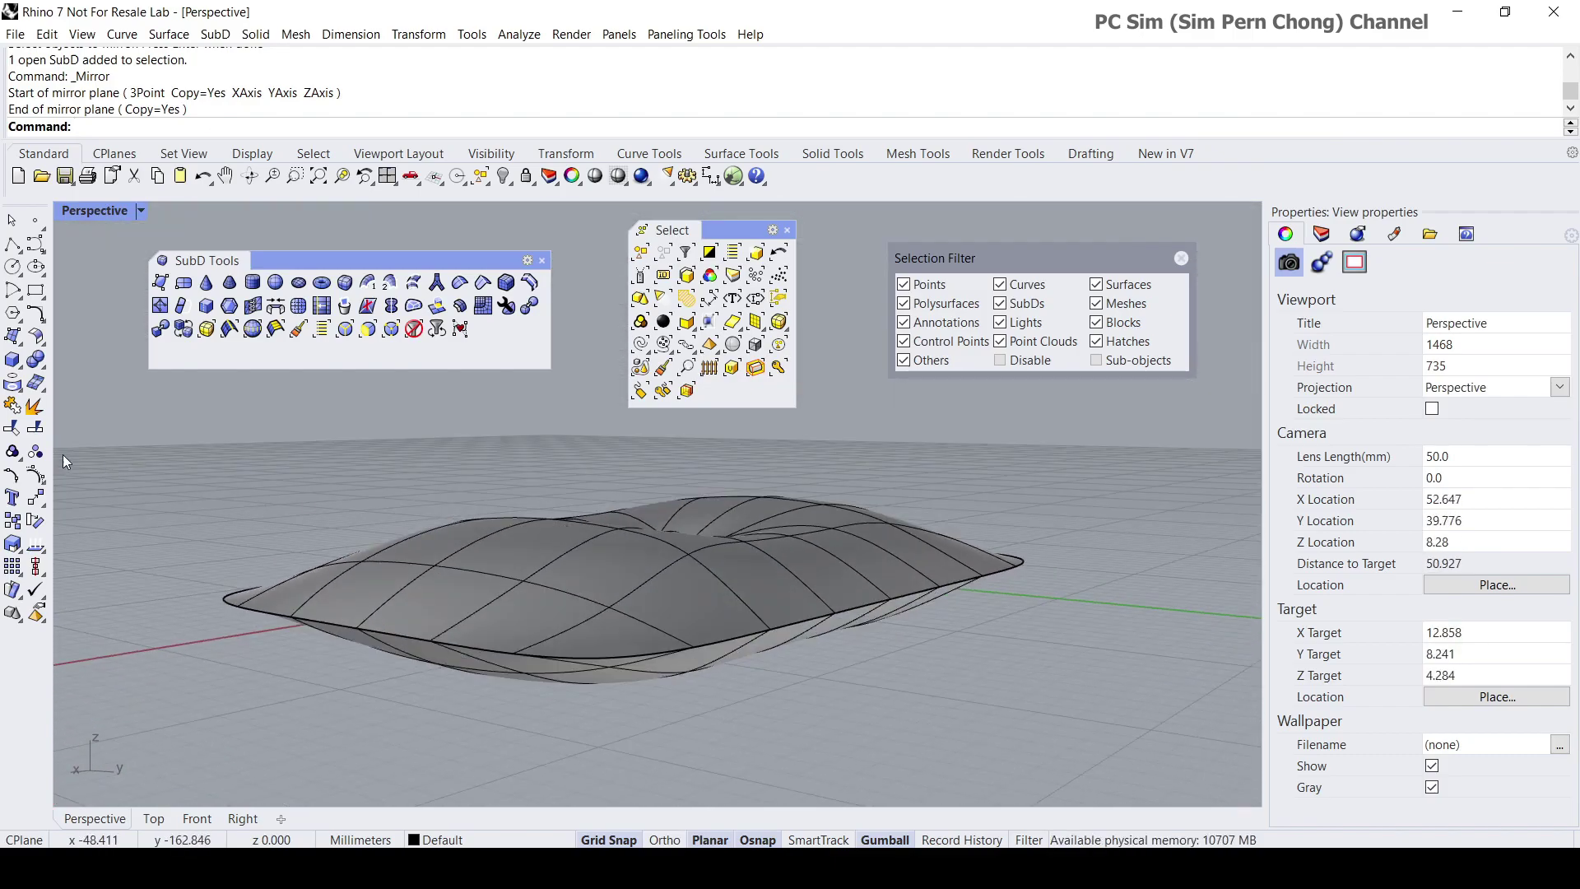
pyautogui.click(13, 427)
pyautogui.click(408, 585)
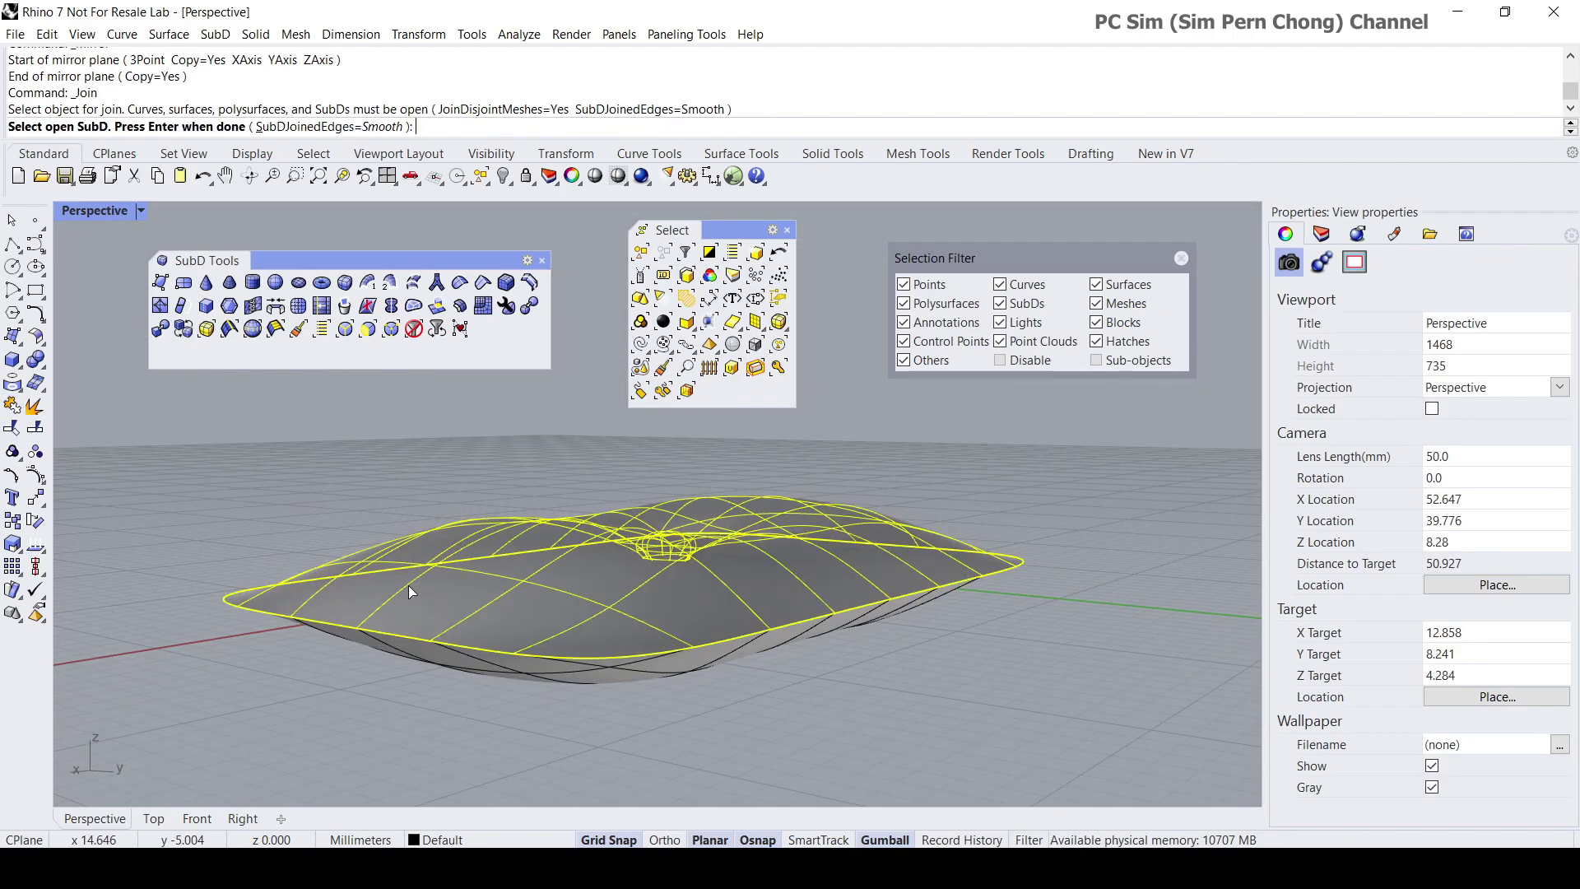
pyautogui.click(418, 654)
pyautogui.rightClick(420, 654)
pyautogui.moveTo(419, 654); pyautogui.dragTo(397, 703, button='right')
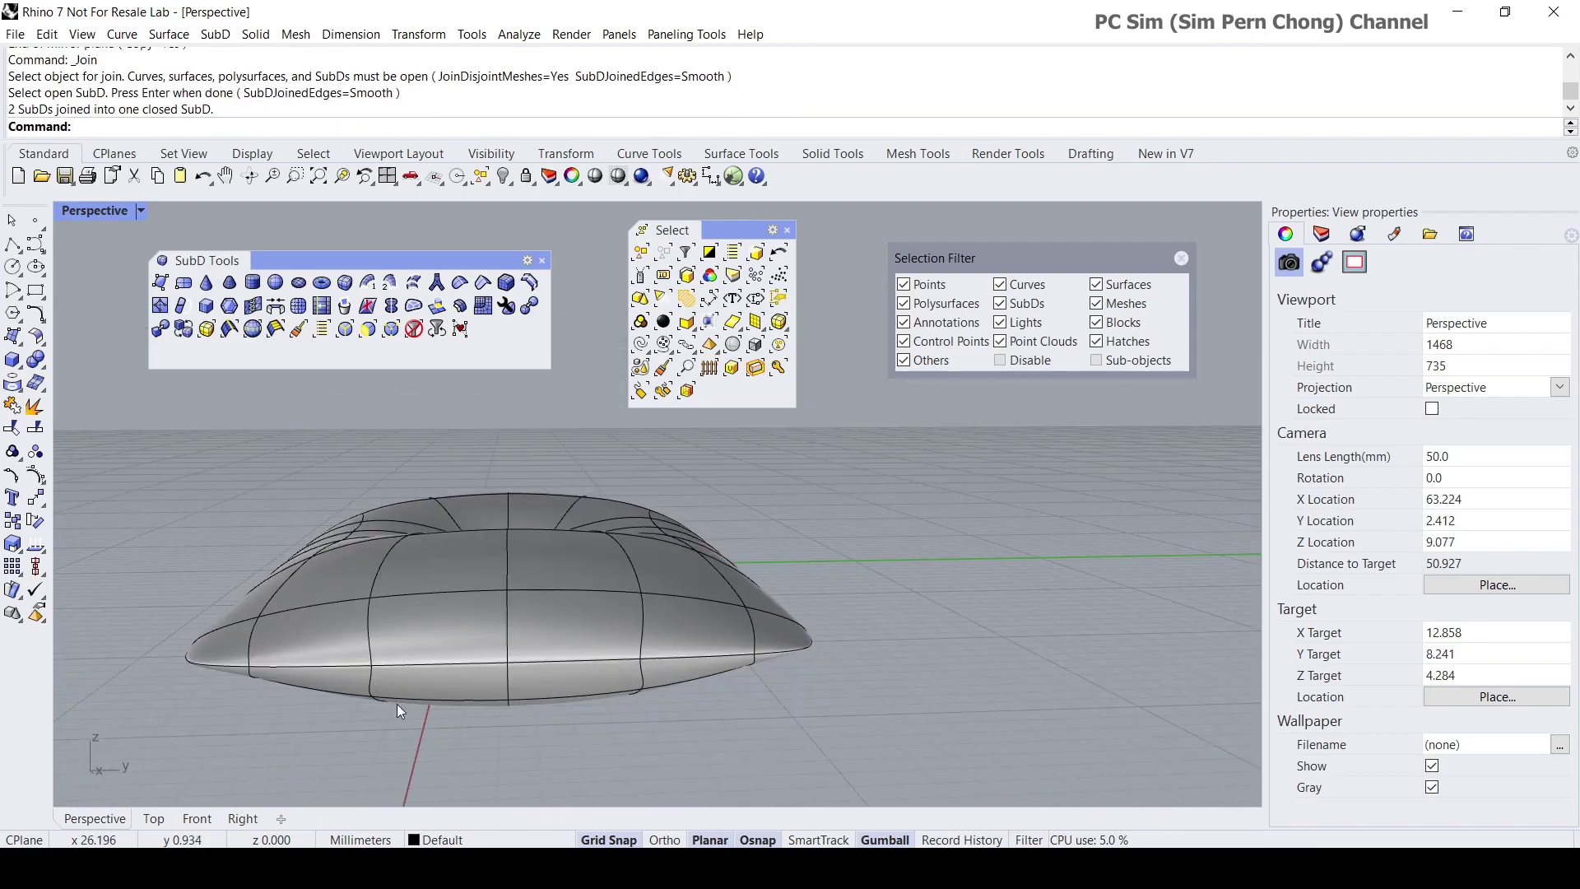
# Close the Select toolbar and rearrange the Selection Filter and SubD Tools windows around the joined cushion.
pyautogui.moveTo(696, 693); pyautogui.dragTo(762, 400, button='right')
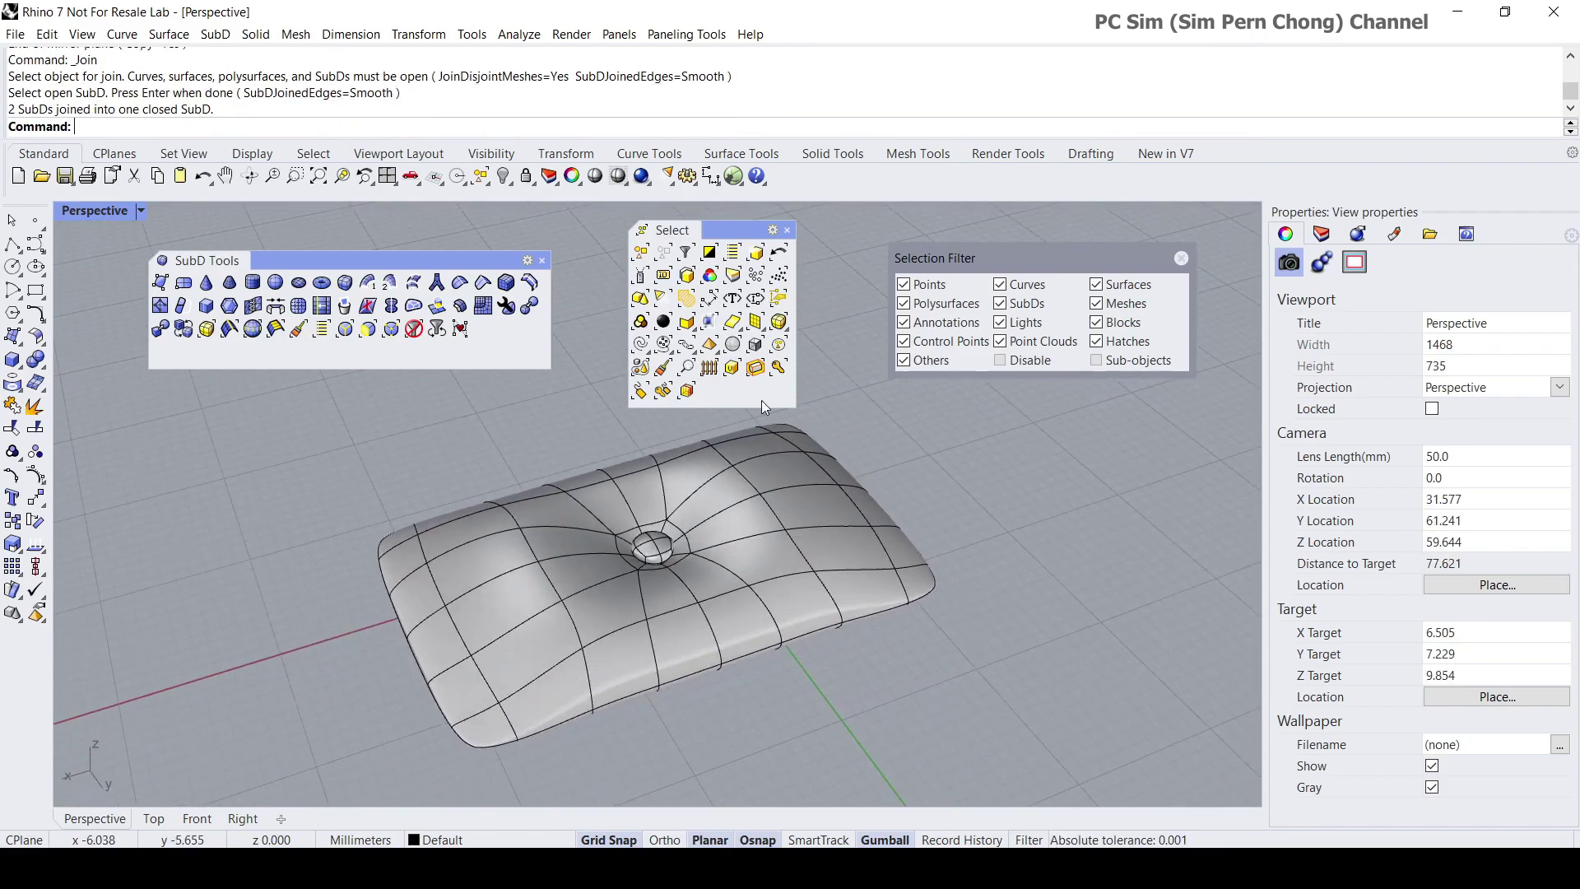
pyautogui.click(788, 231)
pyautogui.moveTo(1034, 266); pyautogui.dragTo(1109, 266)
pyautogui.scroll(4, 600, 545)
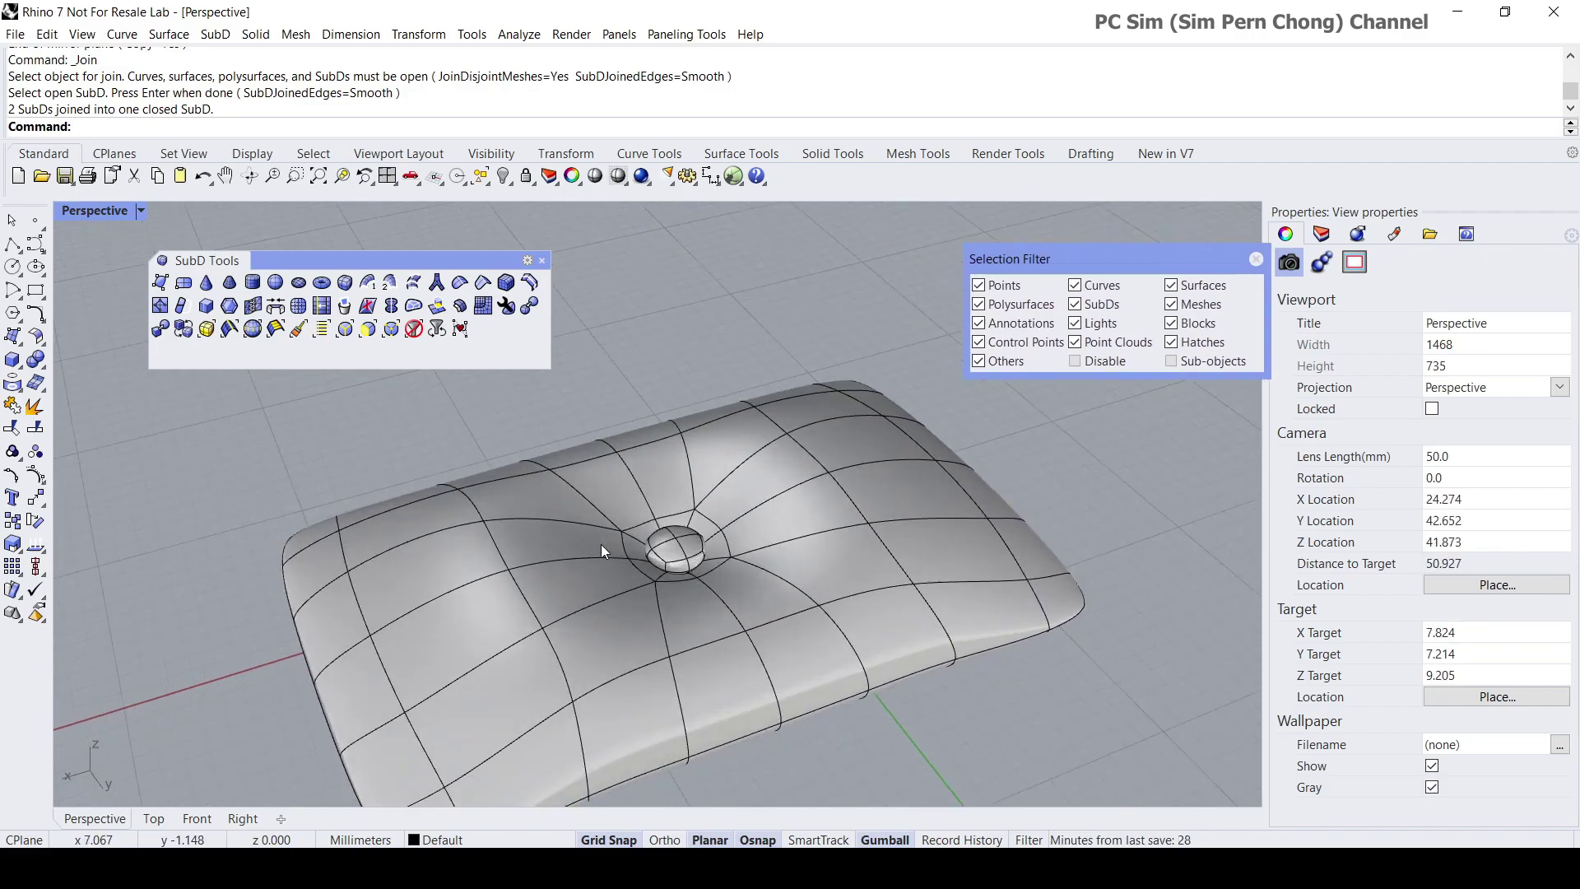
pyautogui.keyDown('shift'); pyautogui.moveTo(643, 561); pyautogui.dragTo(712, 483, button='right'); pyautogui.keyUp('shift')
pyautogui.moveTo(709, 535); pyautogui.dragTo(741, 516, button='right')
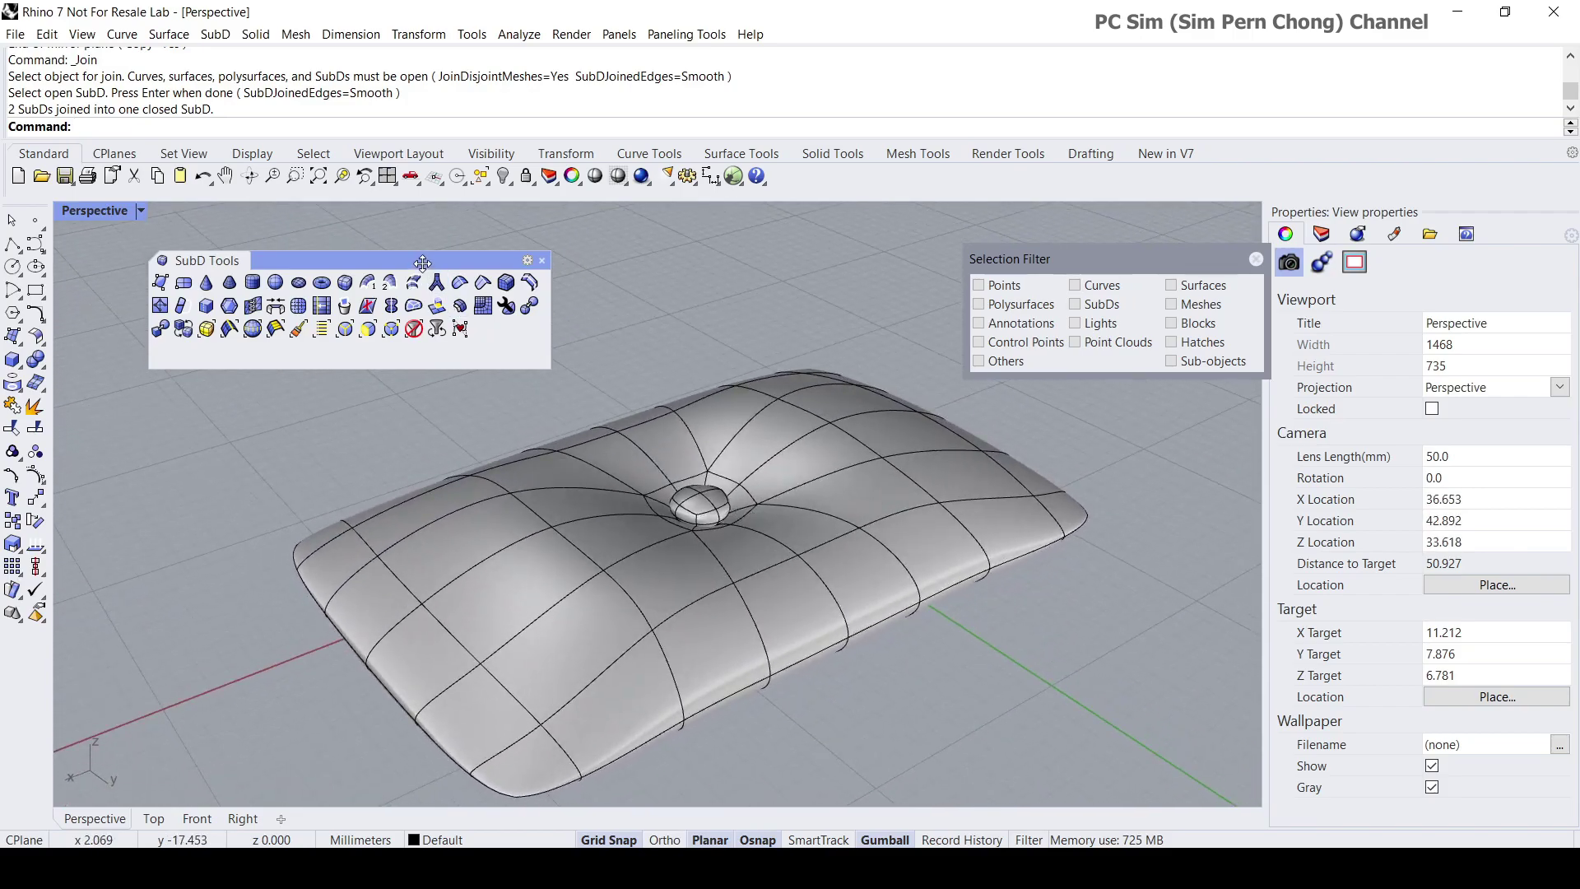
pyautogui.moveTo(422, 263); pyautogui.dragTo(494, 254)
pyautogui.moveTo(625, 554); pyautogui.dragTo(749, 483, button='right')
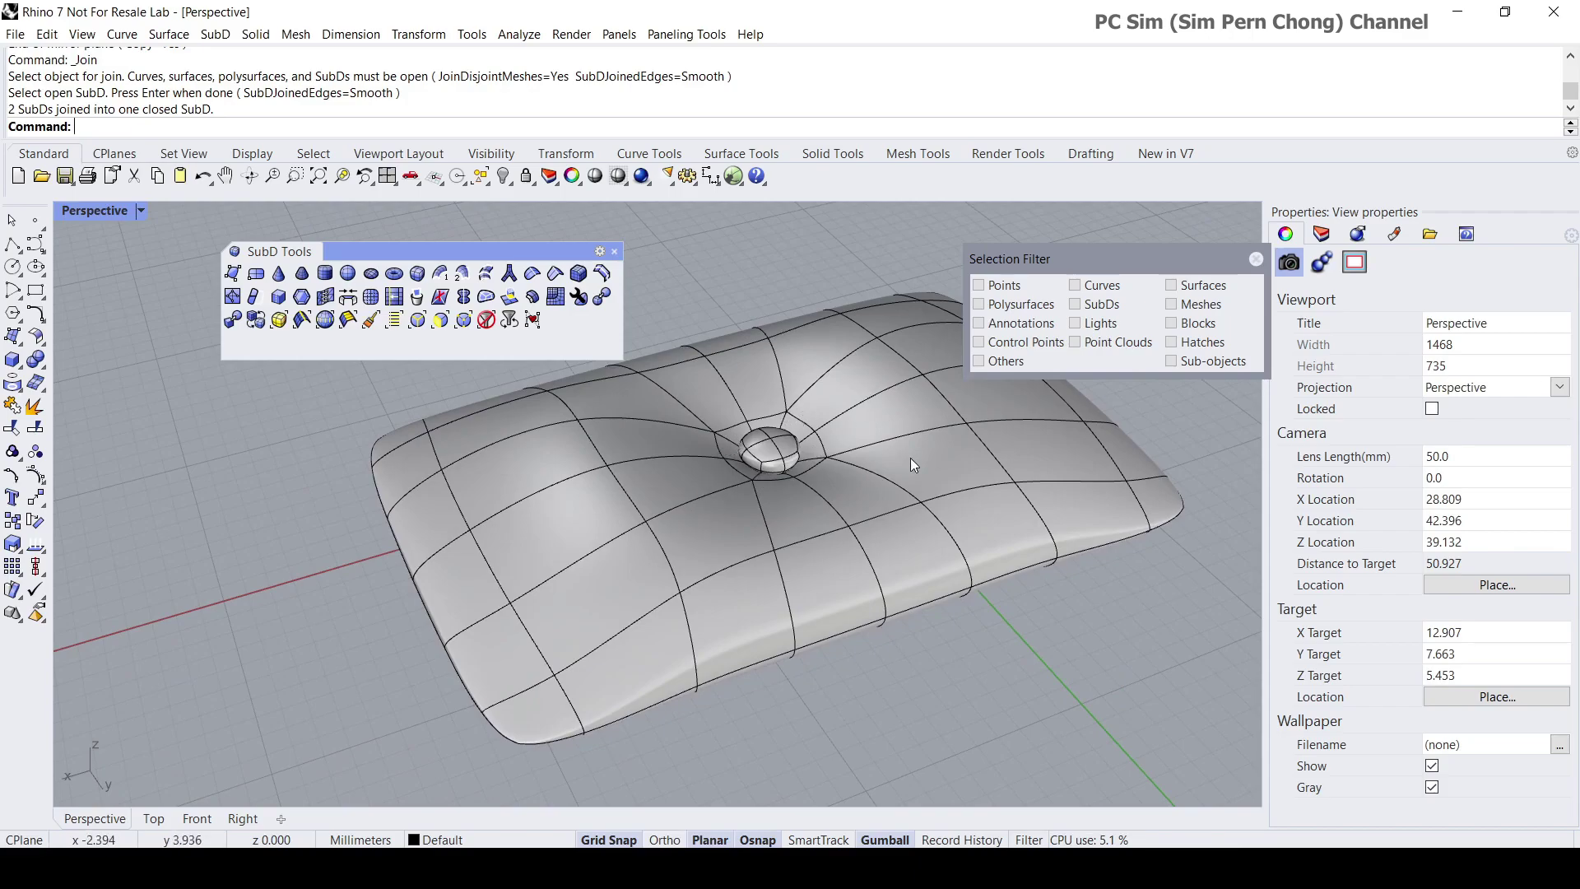
pyautogui.moveTo(571, 664); pyautogui.dragTo(661, 641, button='right')
pyautogui.scroll(2, 738, 624)
pyautogui.scroll(-2, 739, 624)
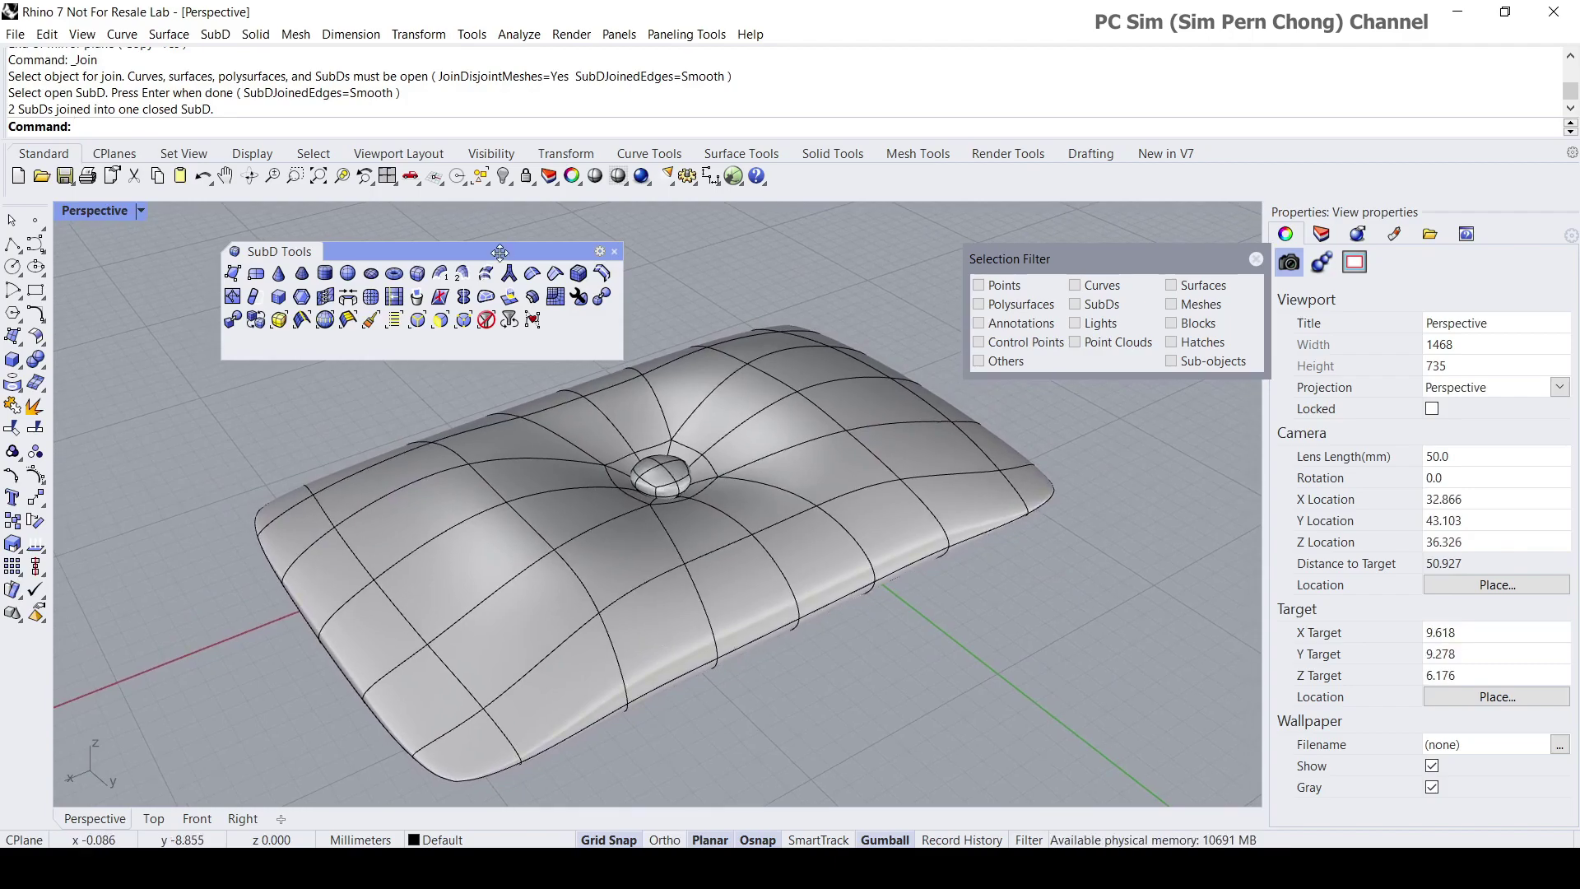
pyautogui.moveTo(493, 251); pyautogui.dragTo(396, 246)
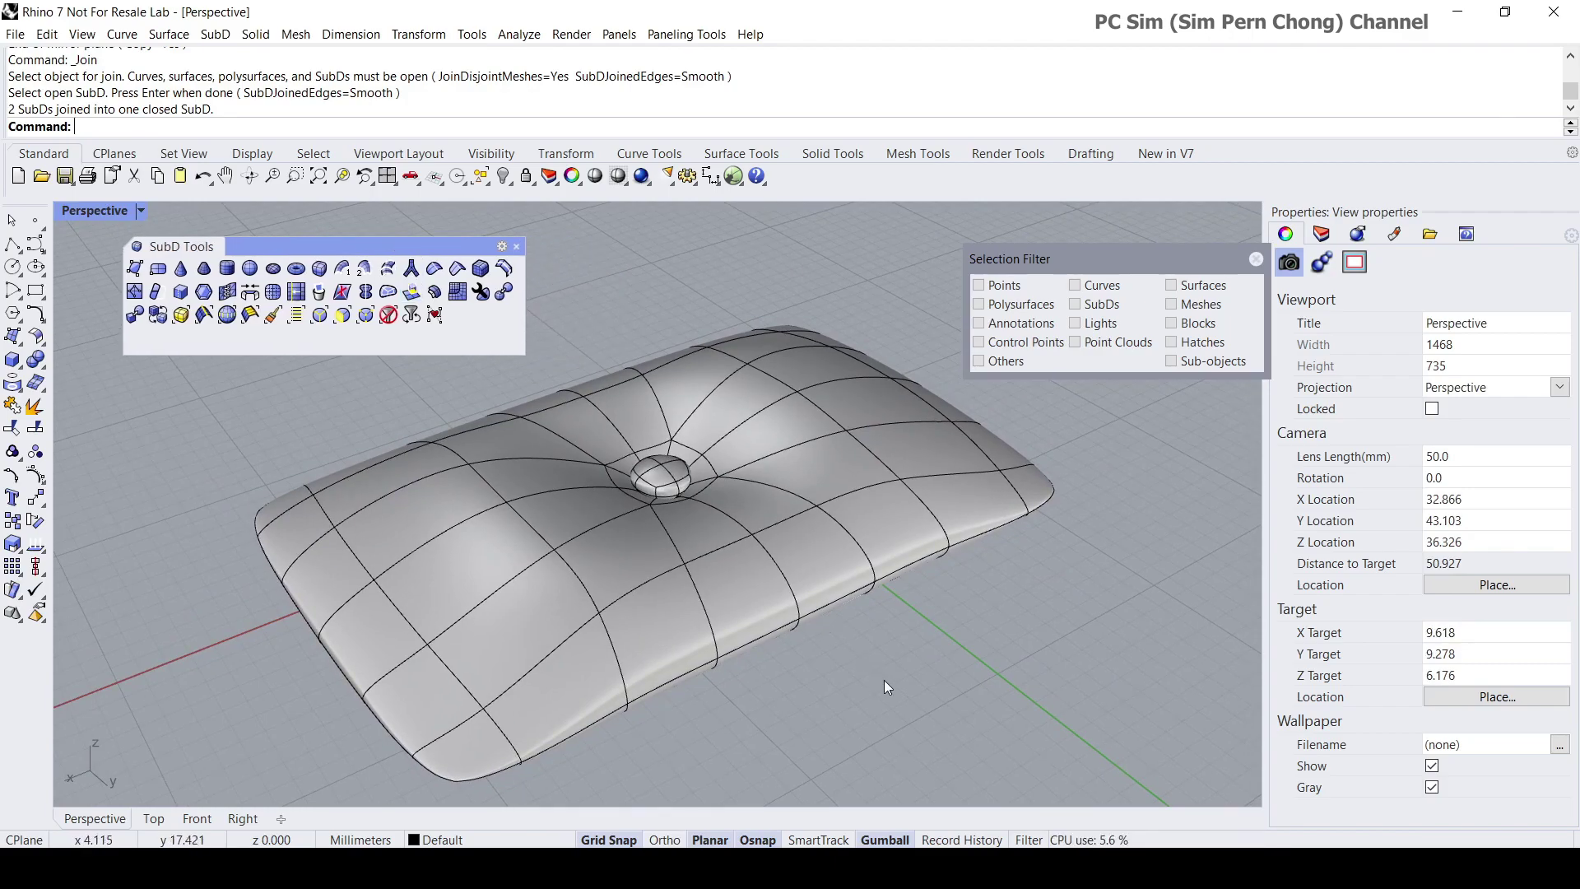
# Export the joined cushion as pillow.obj in D:\A with polygon mesh objects, replacing the existing file.
pyautogui.moveTo(884, 680); pyautogui.dragTo(690, 533, button='right')
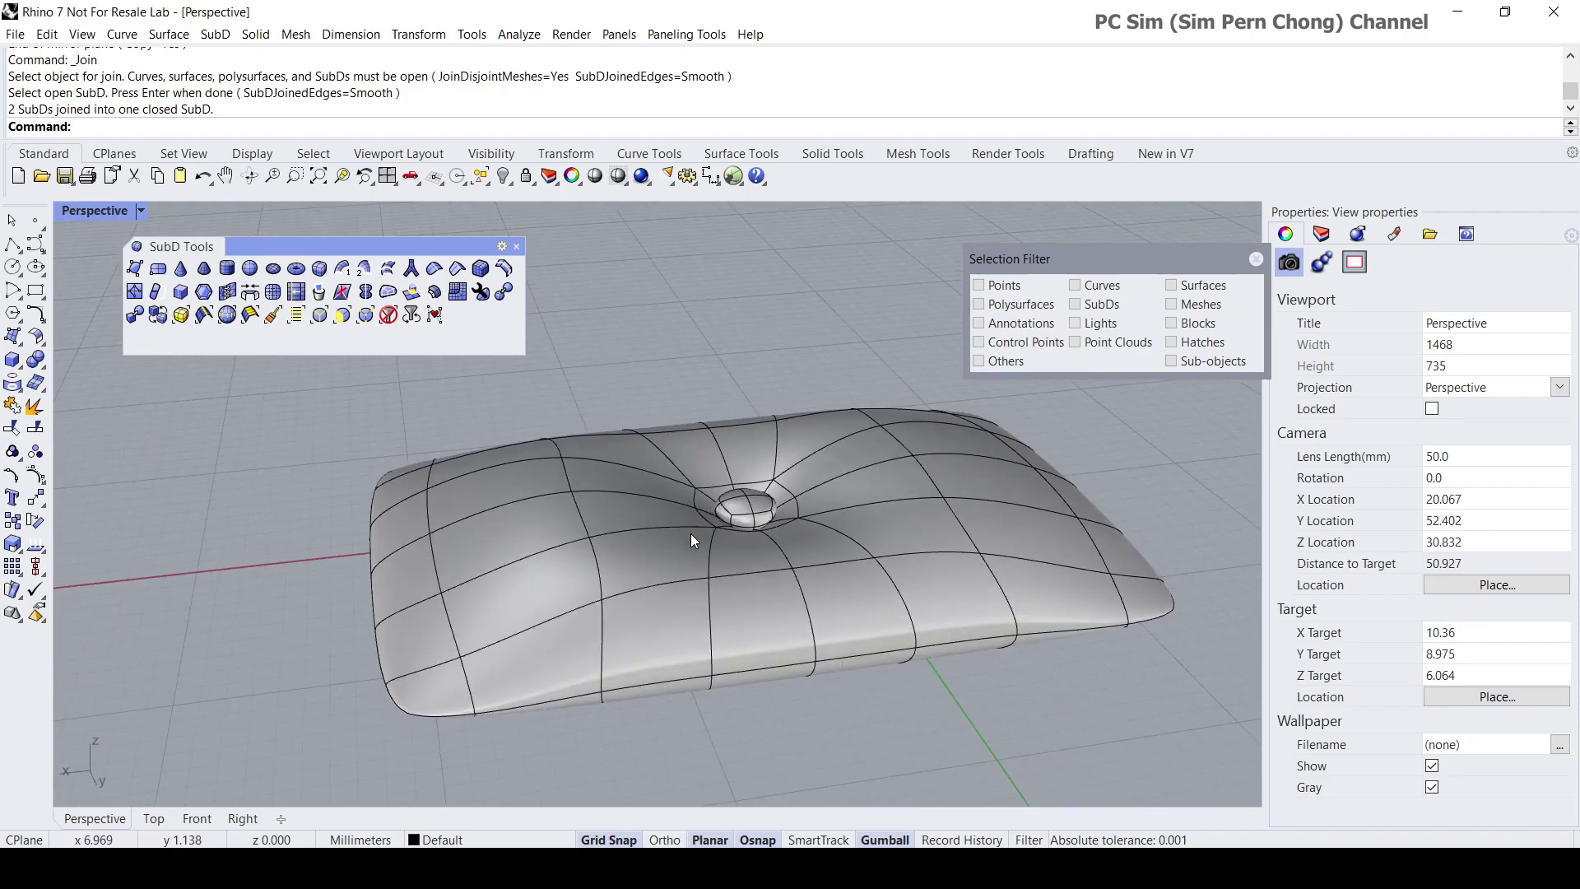
pyautogui.click(623, 561)
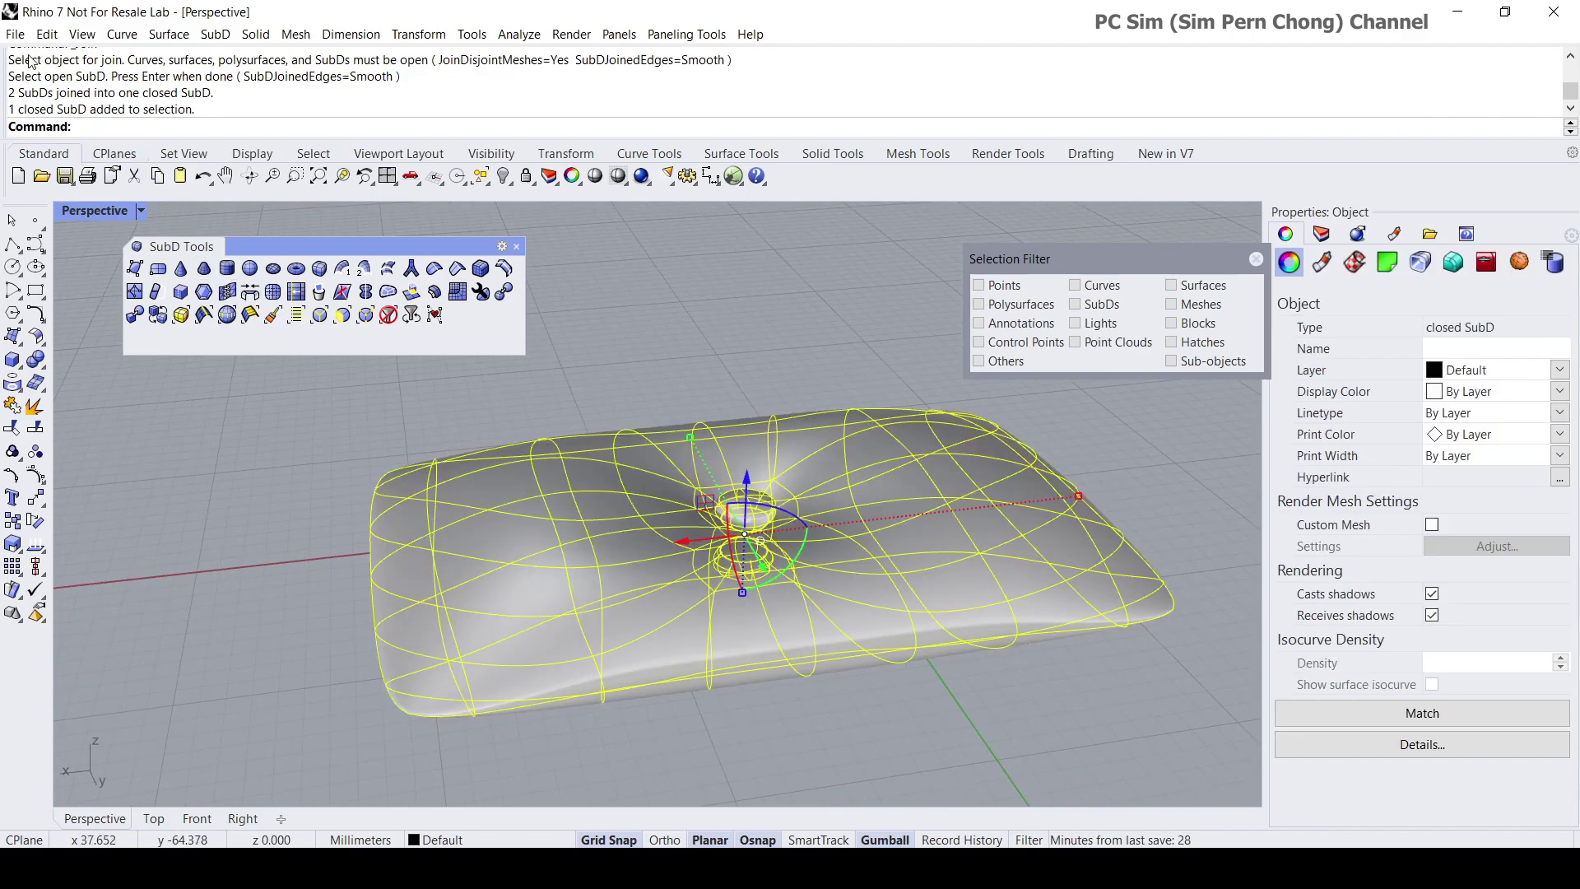
pyautogui.click(15, 35)
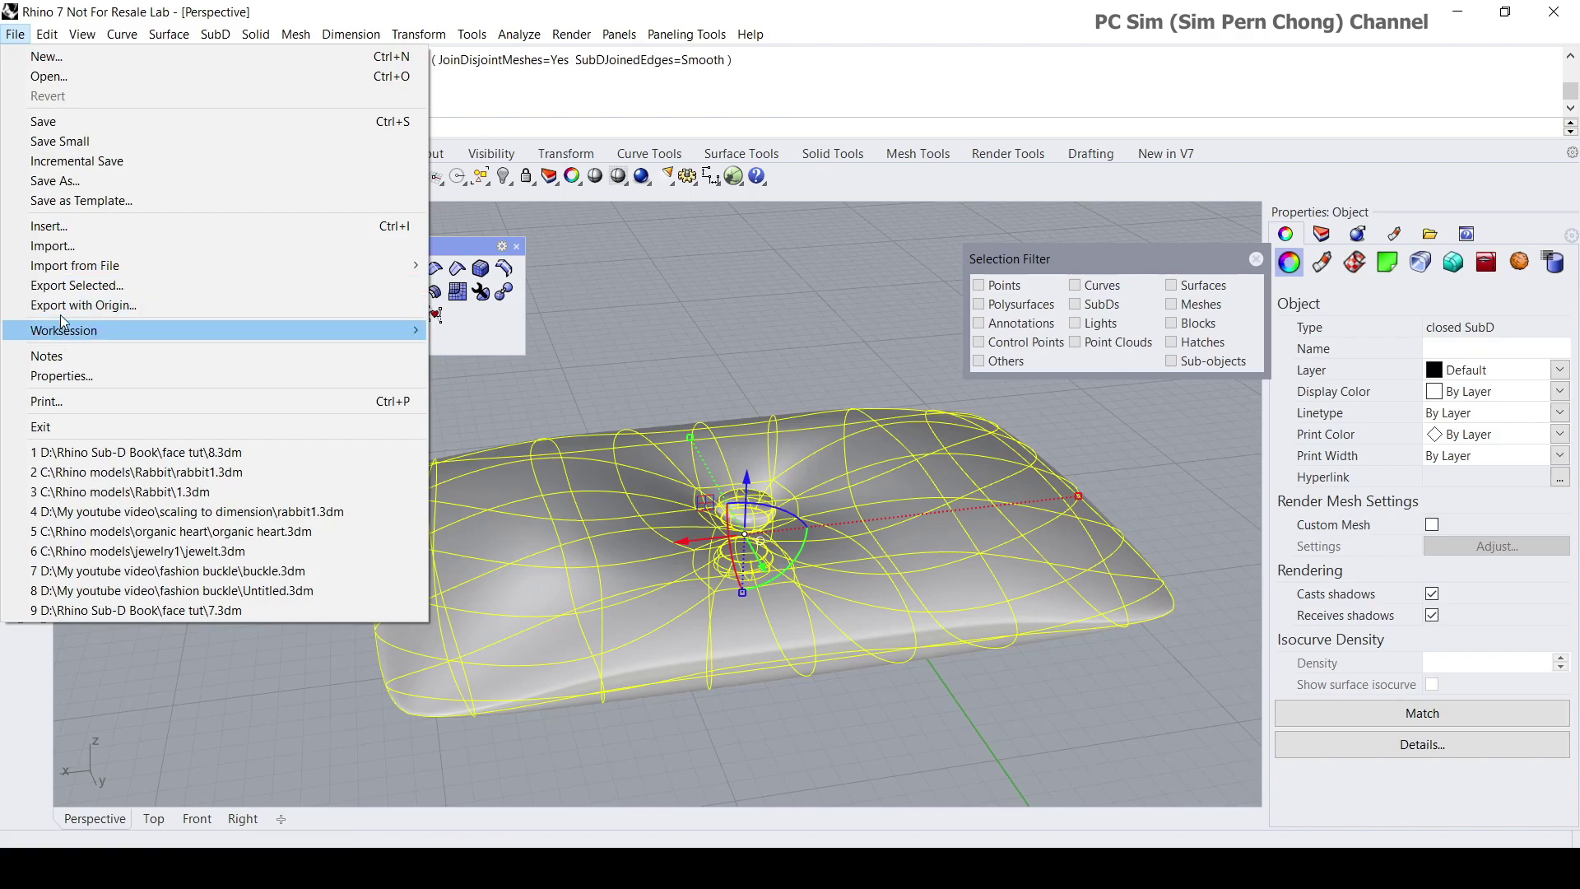
pyautogui.click(70, 286)
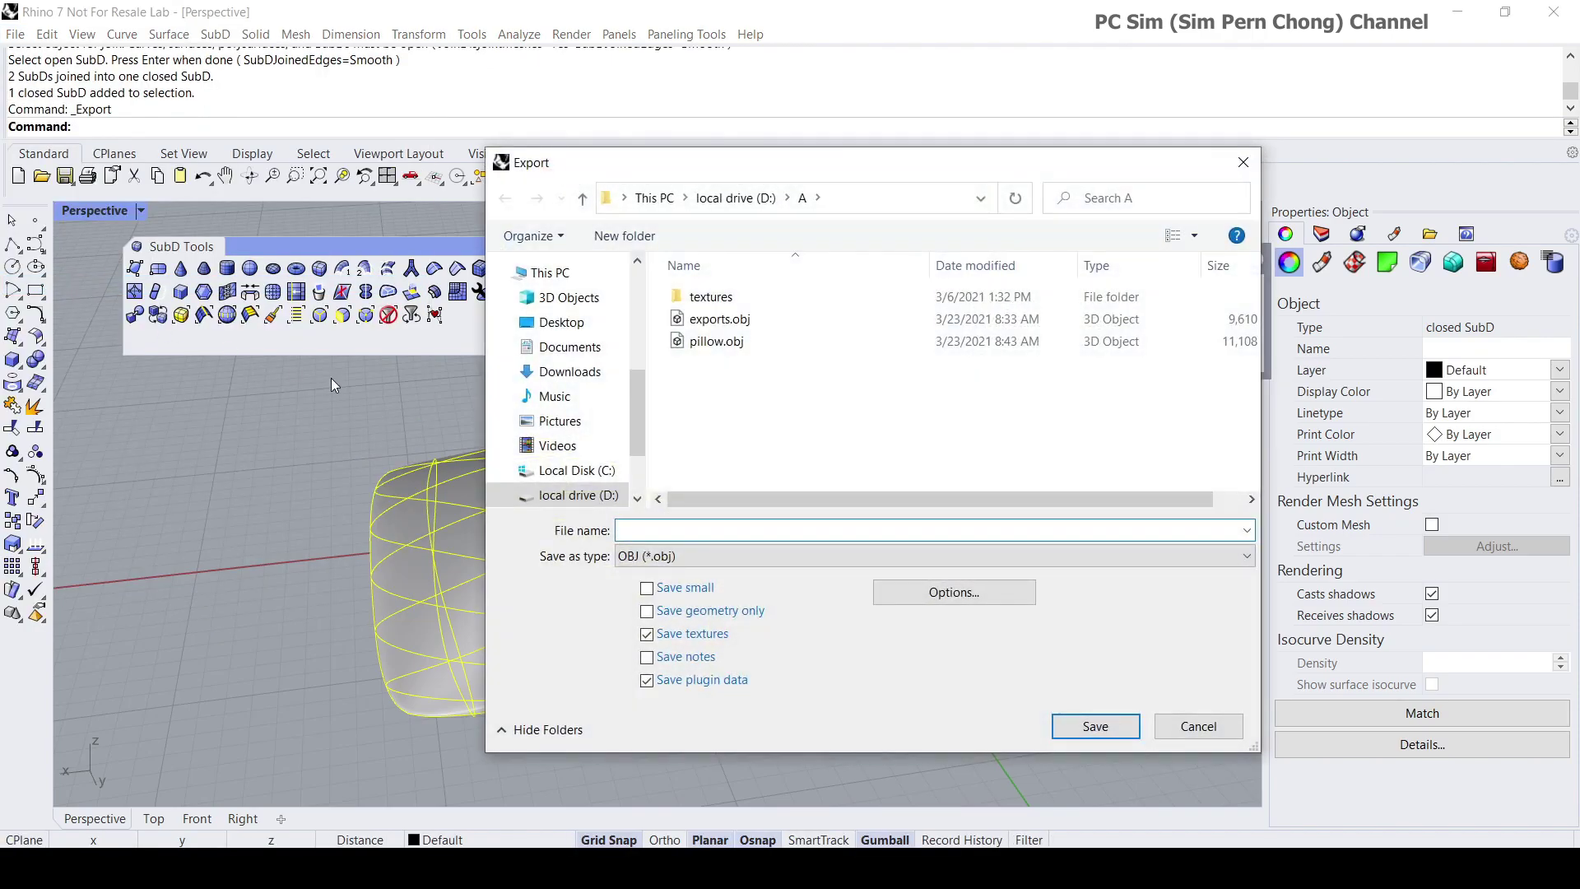
pyautogui.click(729, 350)
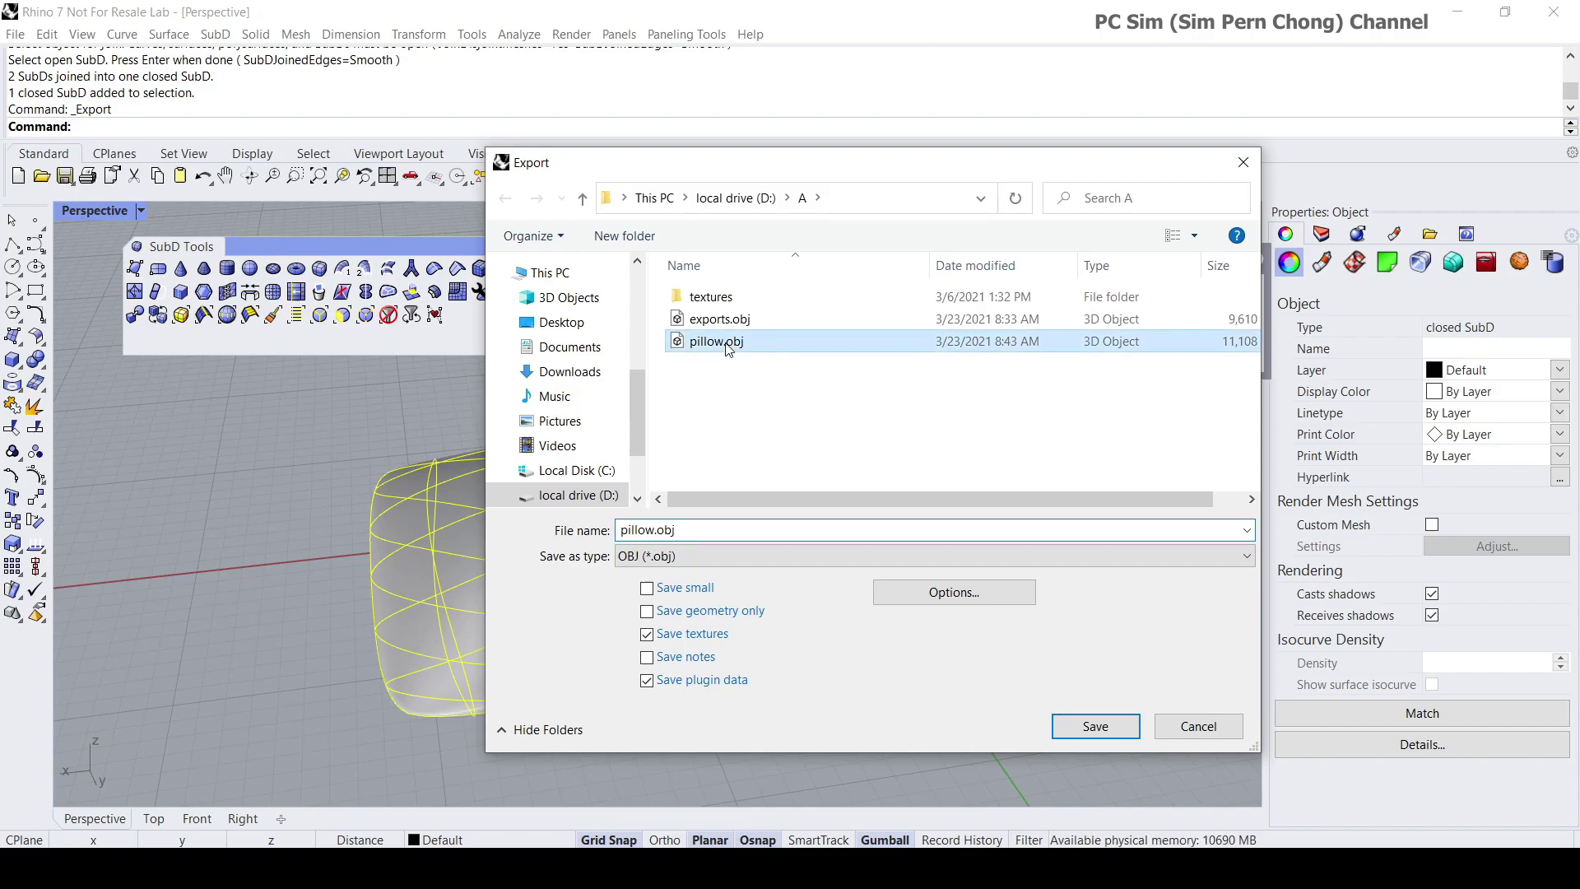
pyautogui.click(1097, 727)
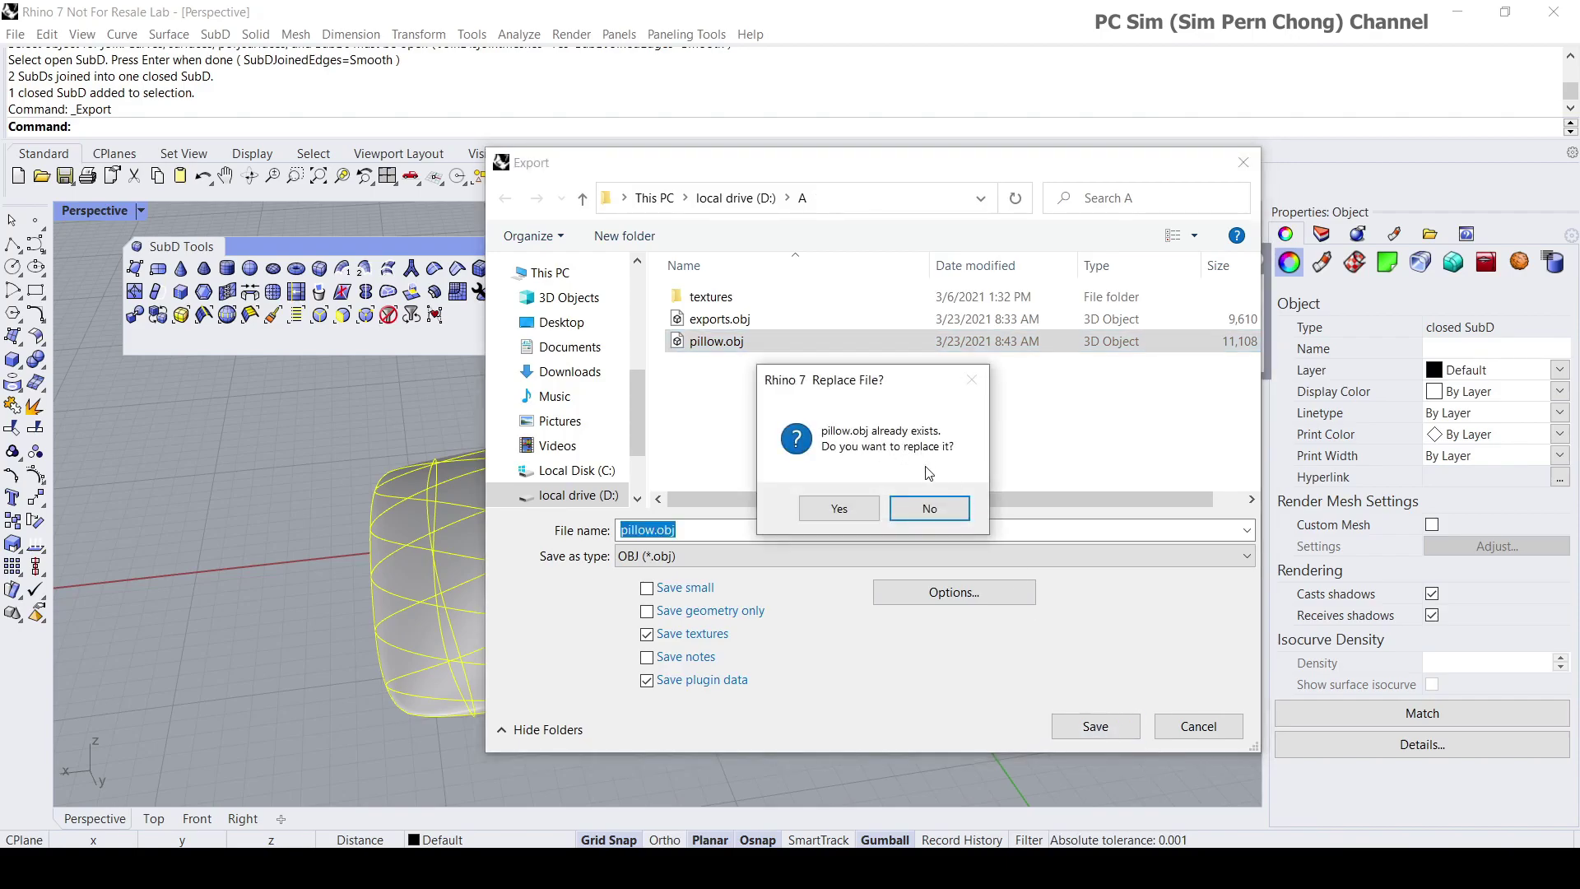
pyautogui.click(865, 507)
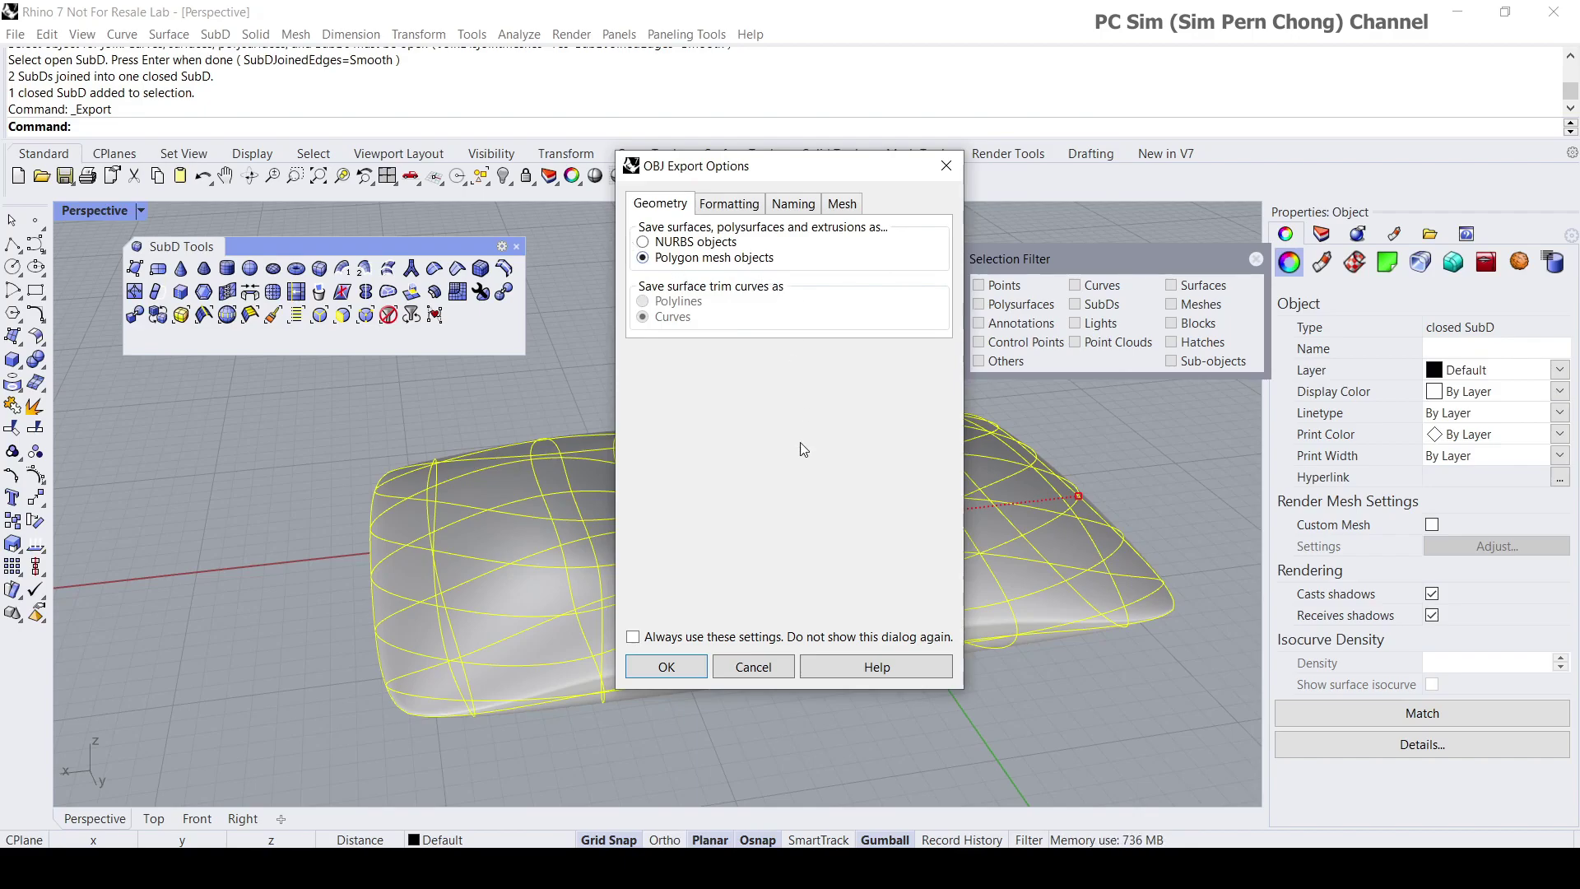
pyautogui.click(682, 668)
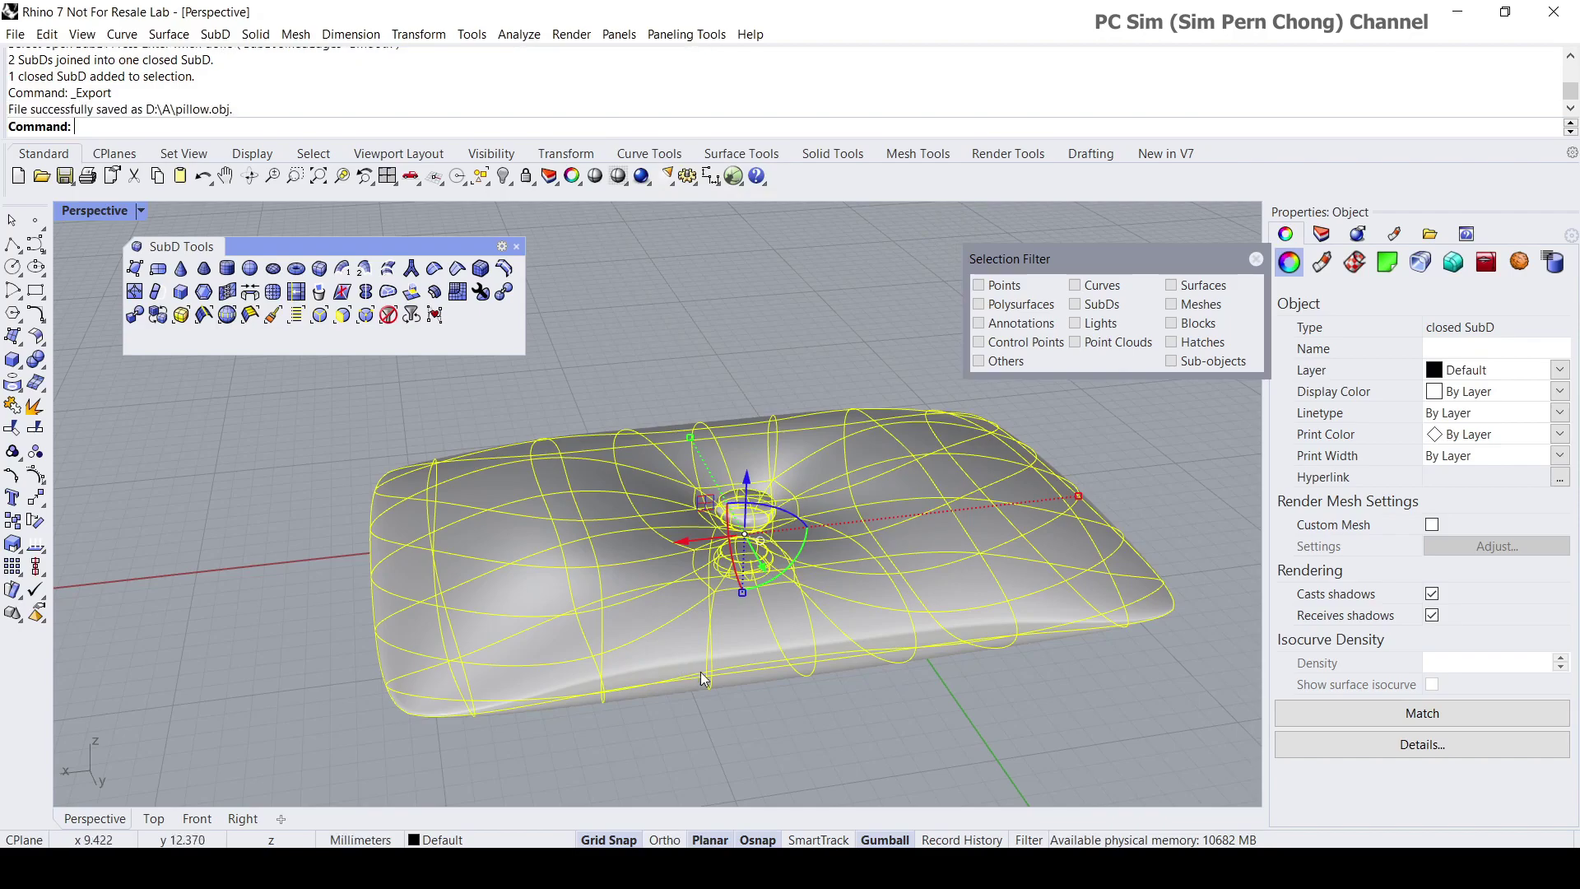
# Switch to Blender and delete the default cube from the scene.
pyautogui.moveTo(1039, 868)
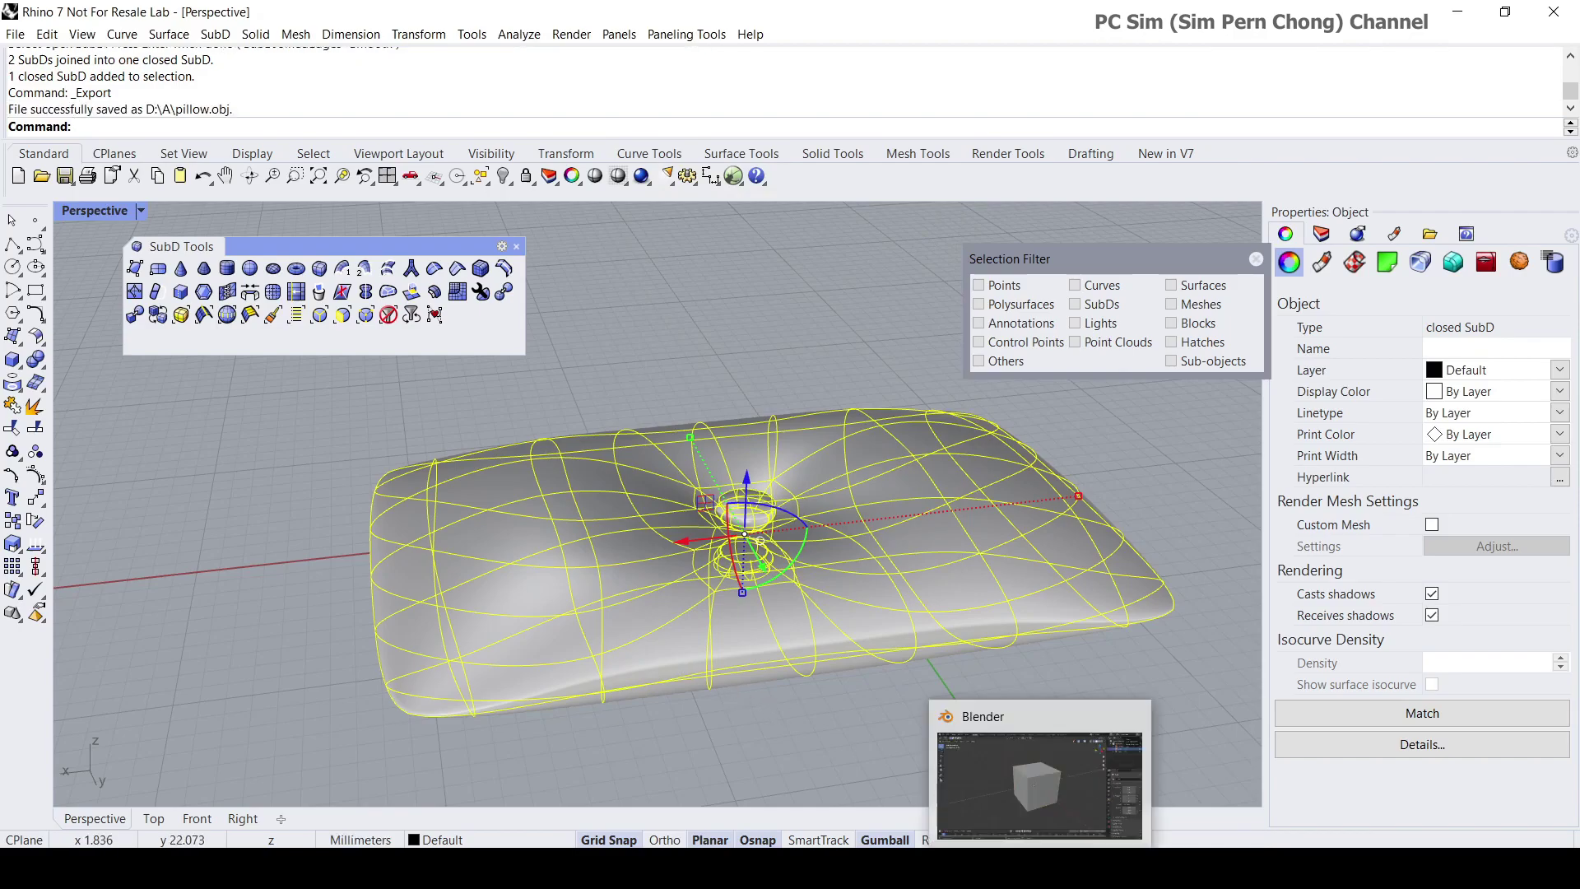
pyautogui.click(1039, 786)
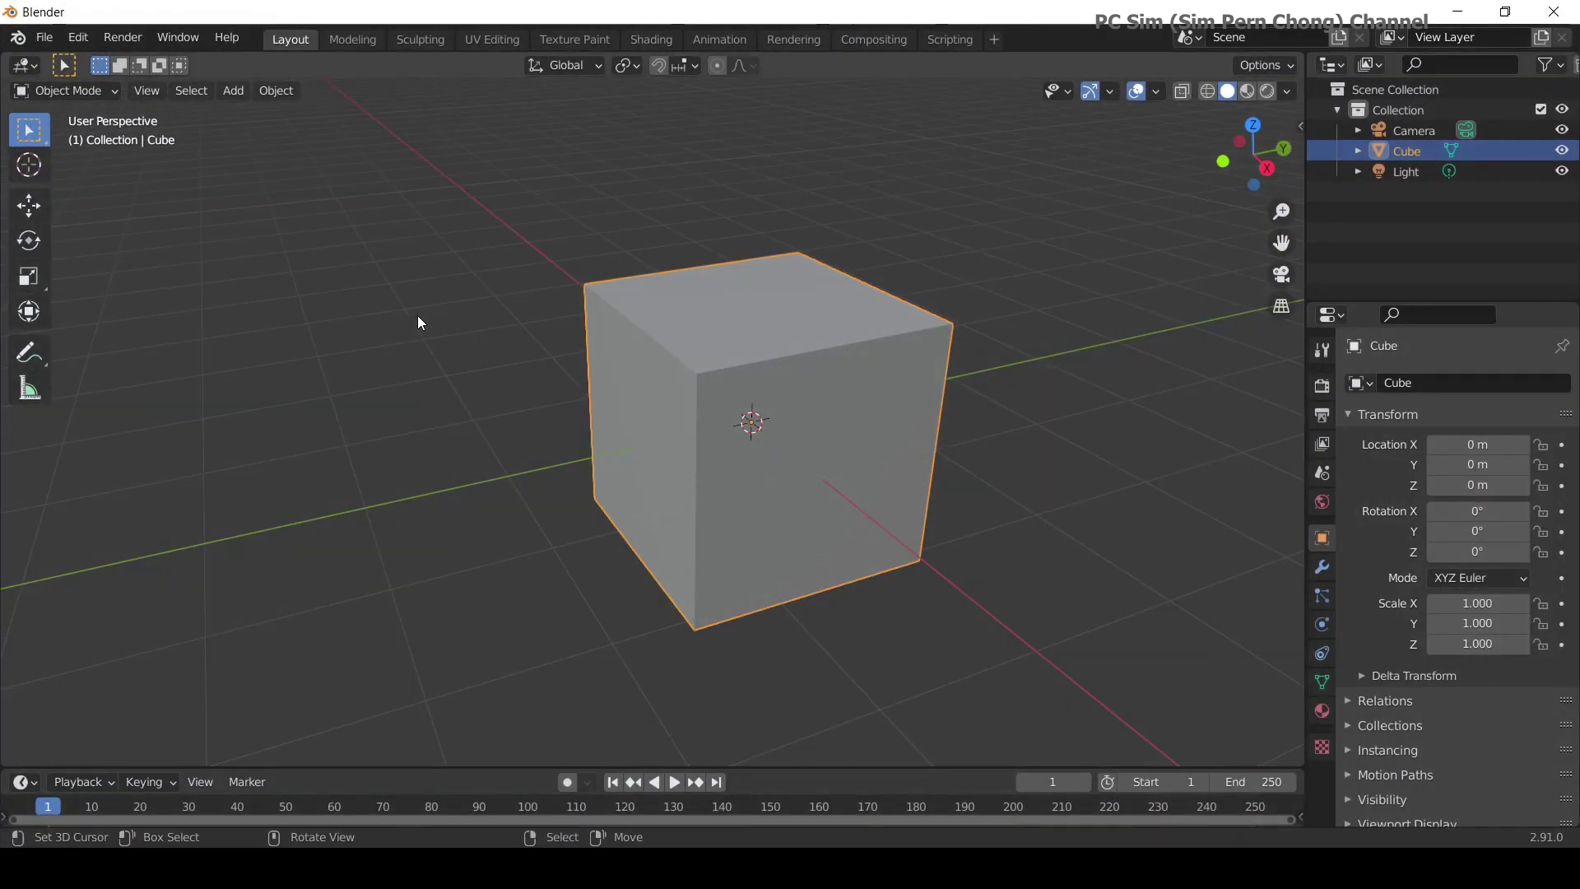
pyautogui.press('Delete')
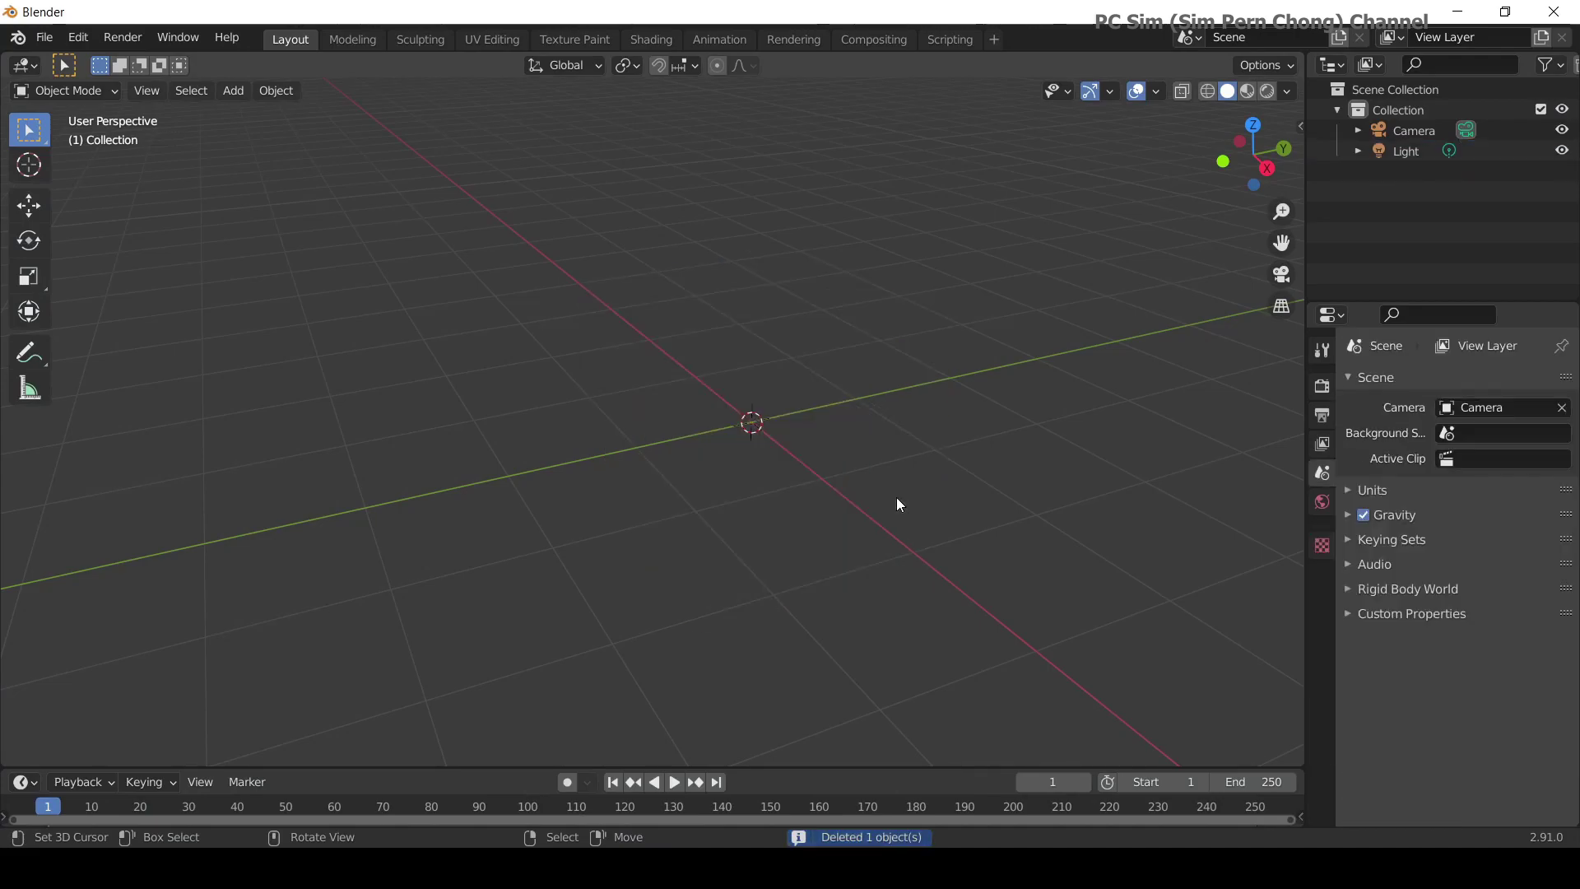
pyautogui.scroll(1, 862, 505)
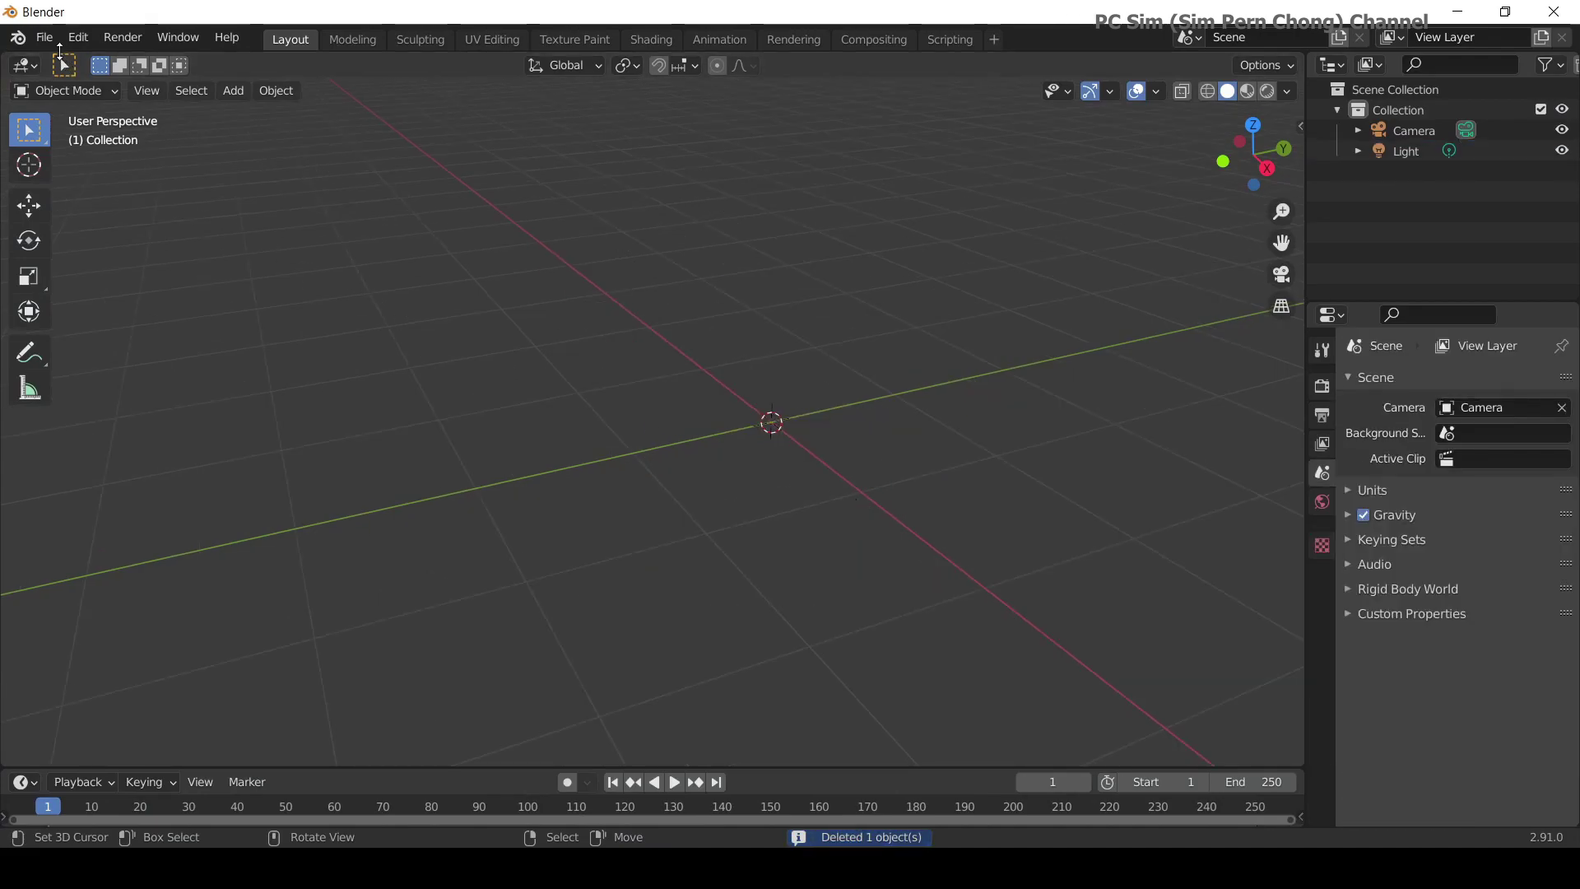
# Import pillow.obj from D:\A as a Wavefront OBJ with -Z Forward and Y Up.
pyautogui.click(46, 39)
pyautogui.moveTo(98, 323)
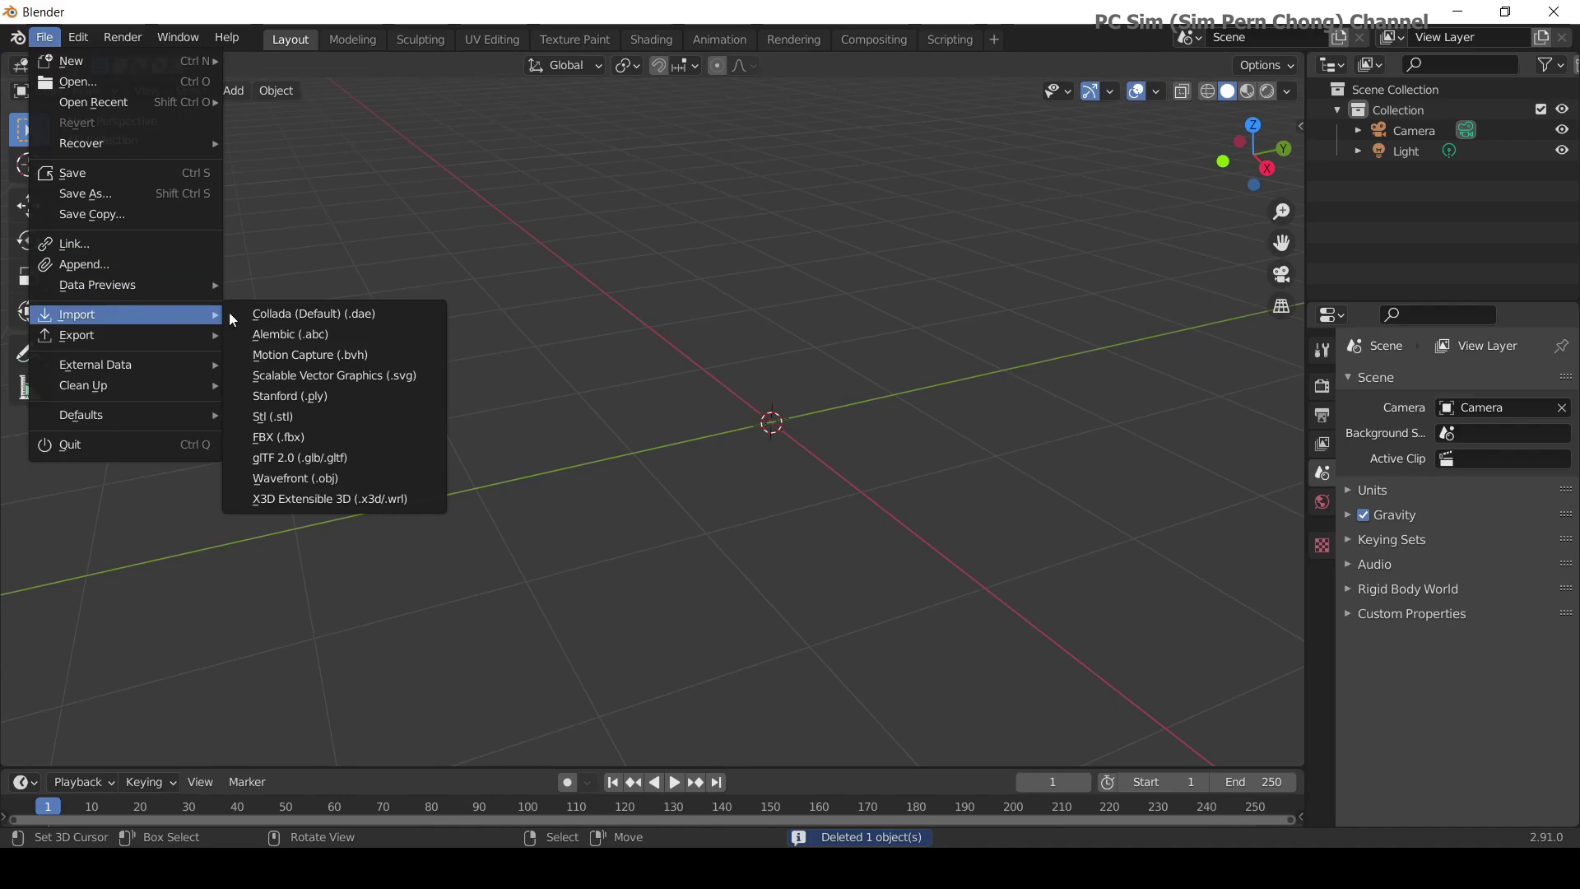
pyautogui.click(282, 479)
pyautogui.click(542, 310)
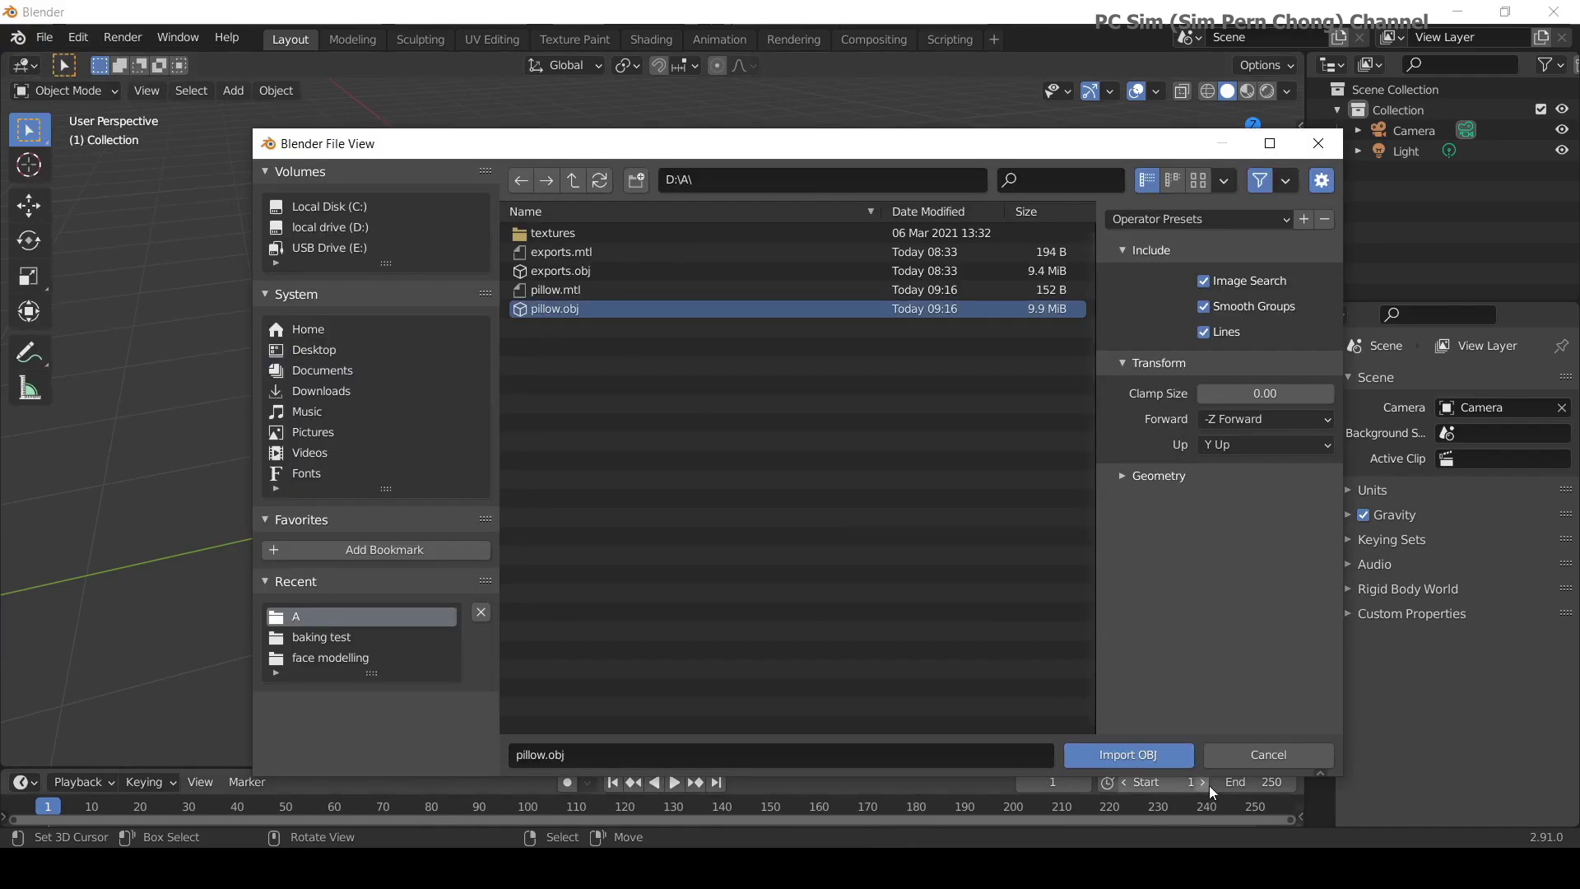
pyautogui.click(1144, 754)
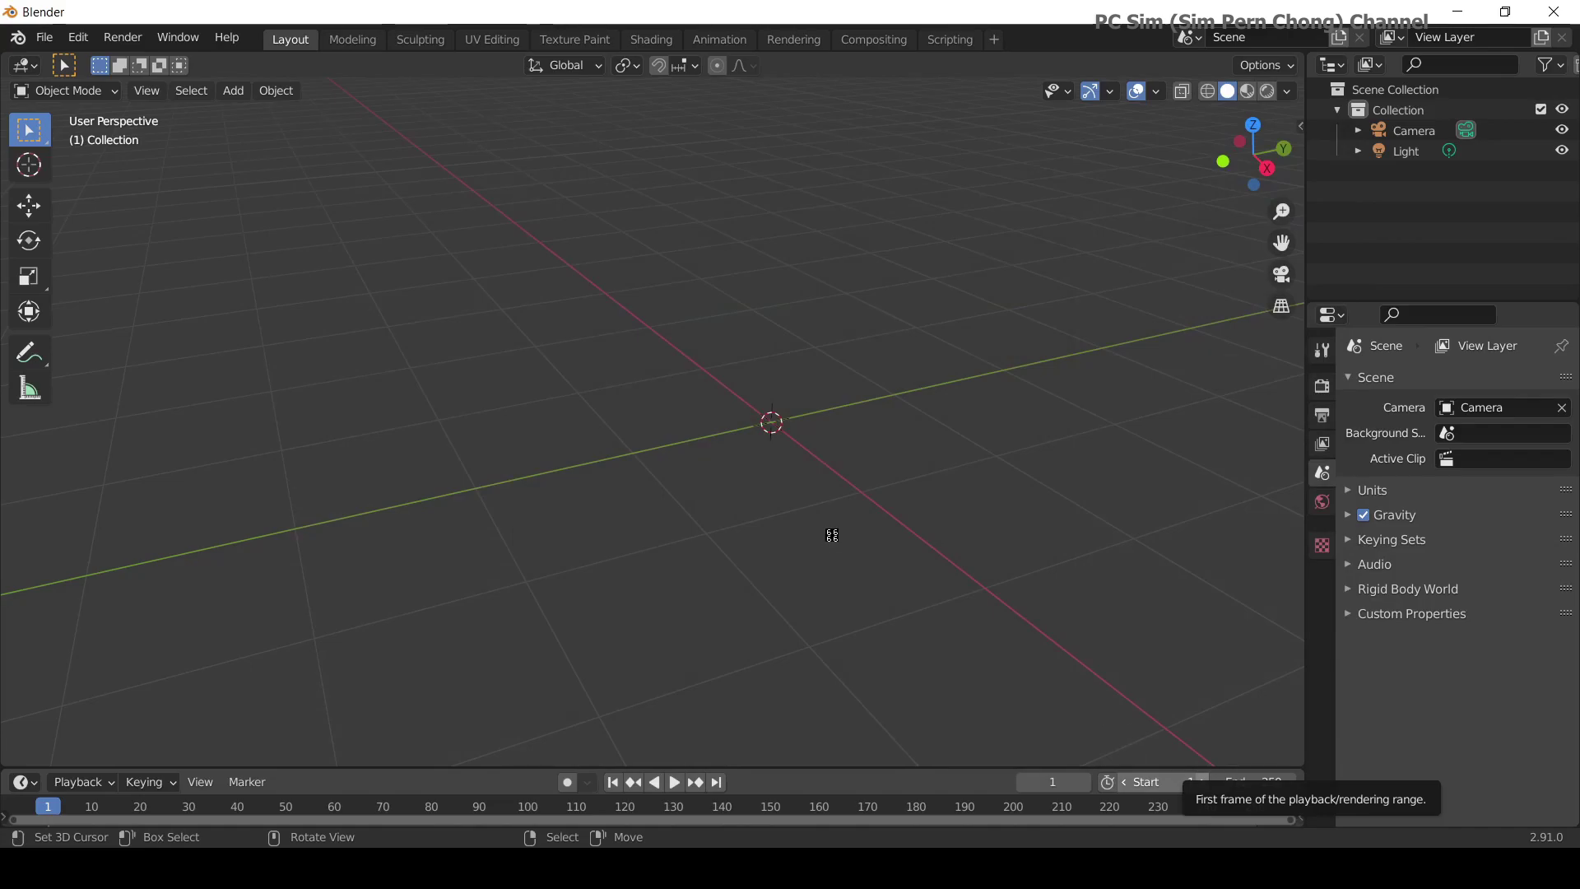
pyautogui.scroll(-10, 791, 497)
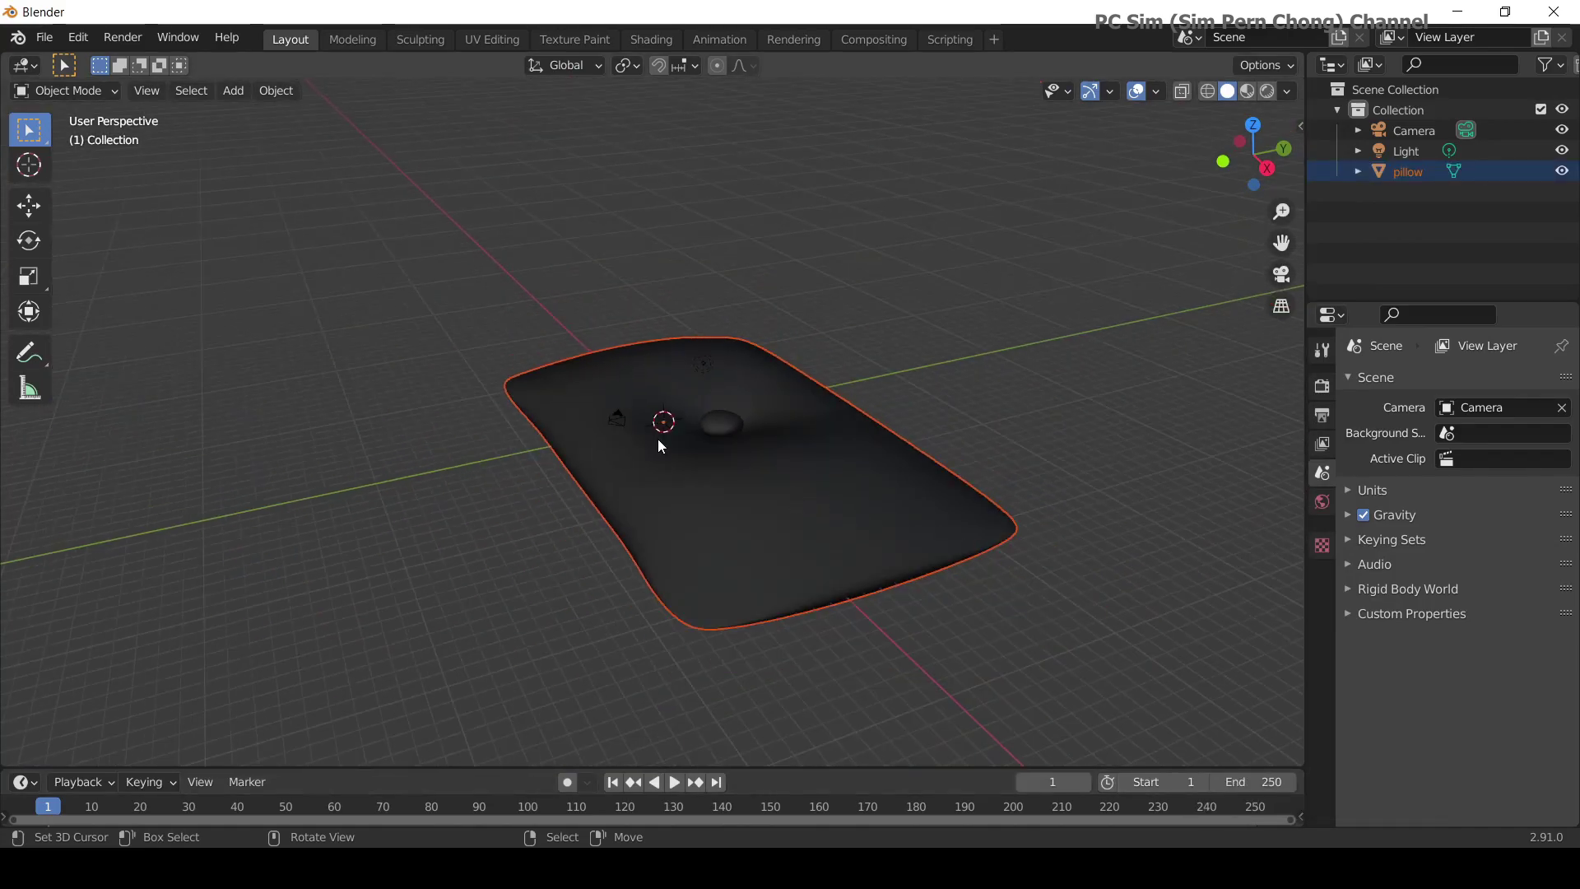
pyautogui.scroll(-3, 959, 397)
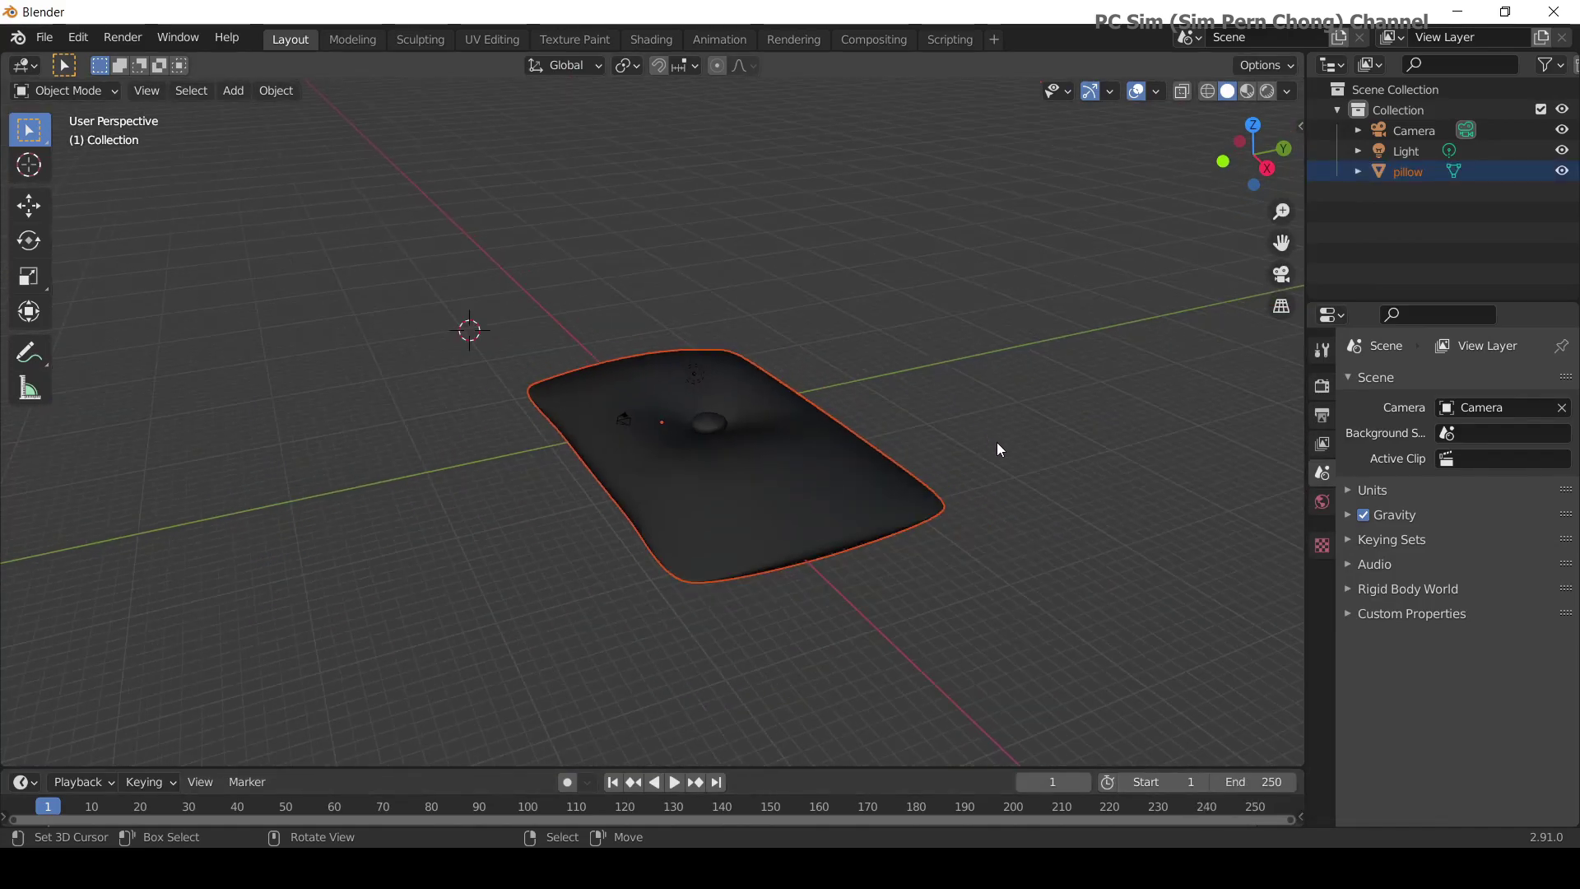
# Select the imported pillow and open it in the Sculpting workspace, with its broad upper face in view.
pyautogui.click(987, 449)
pyautogui.moveTo(943, 459); pyautogui.dragTo(761, 510, button='middle')
pyautogui.scroll(3, 596, 490)
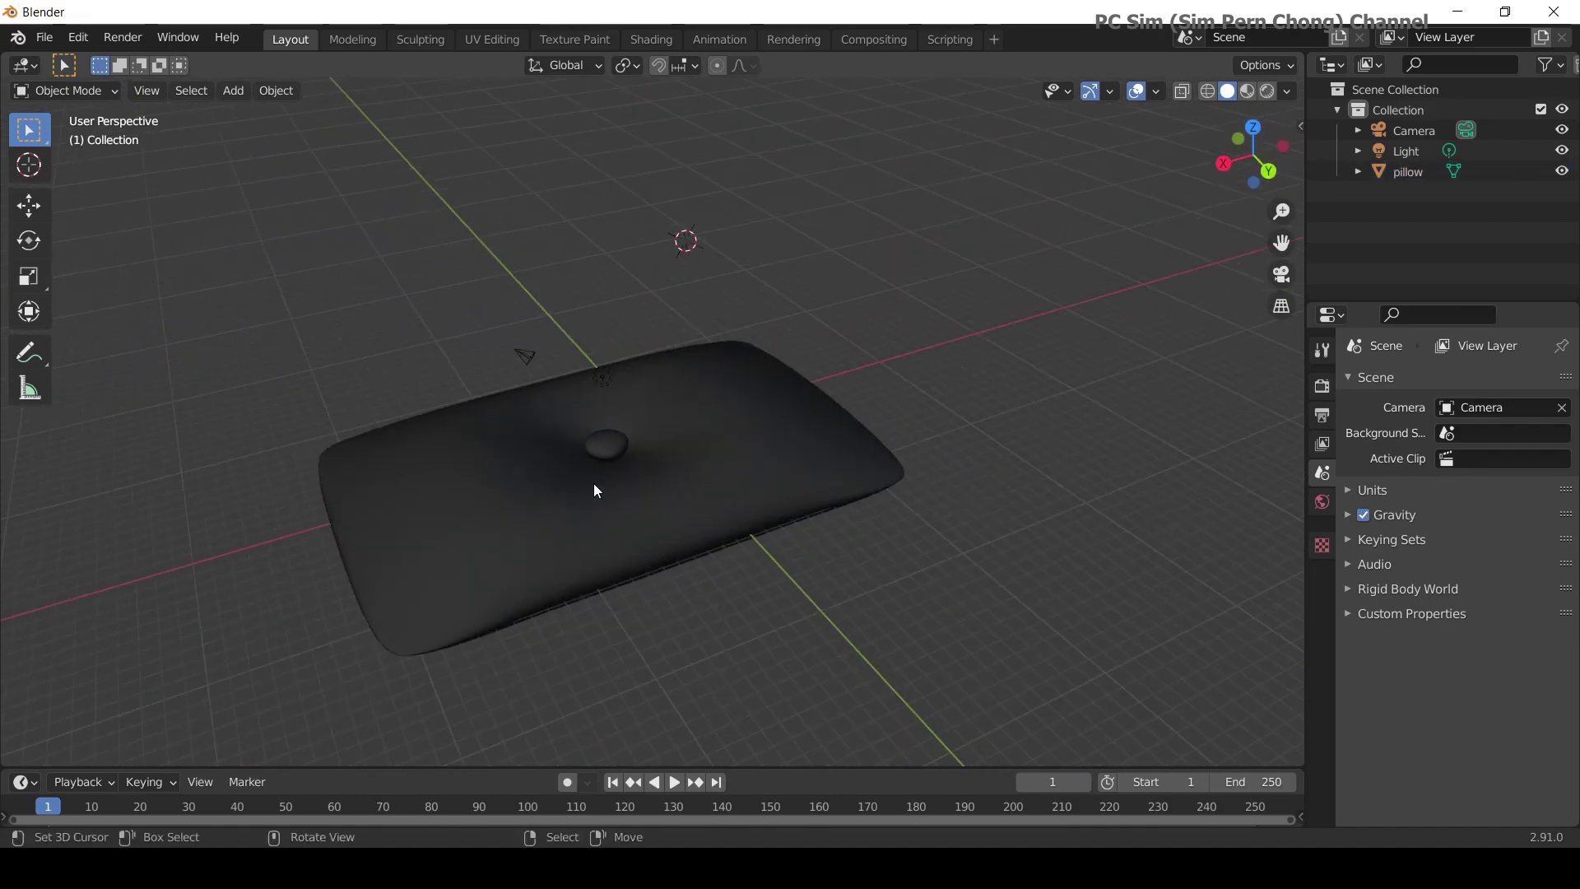
pyautogui.click(541, 482)
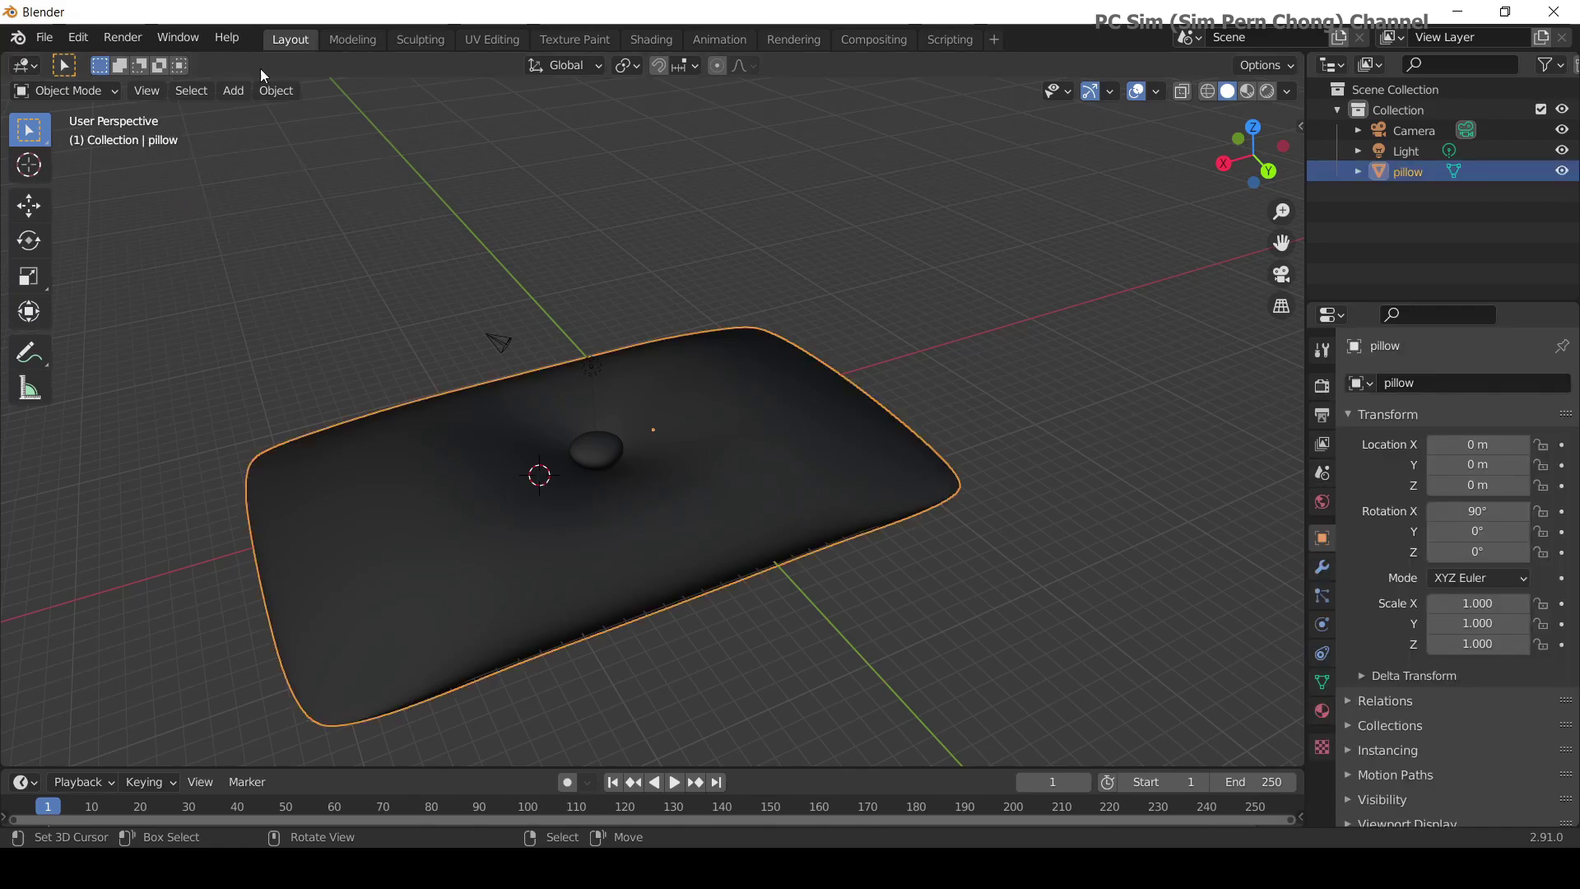
pyautogui.click(413, 39)
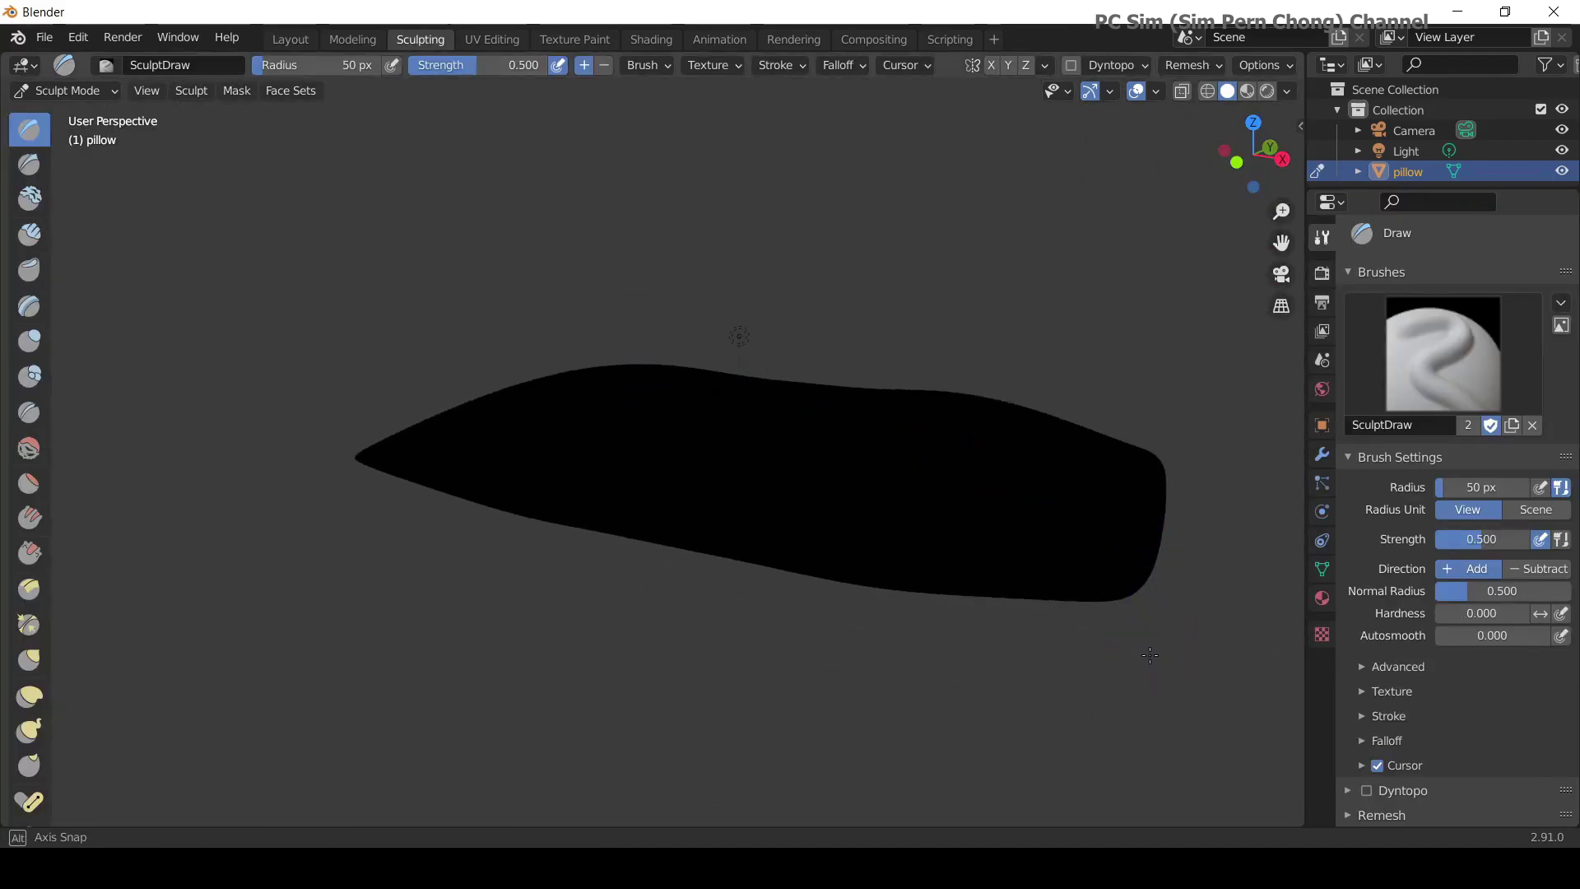
pyautogui.moveTo(1157, 651); pyautogui.dragTo(904, 505, button='middle')
pyautogui.scroll(-3, 780, 576)
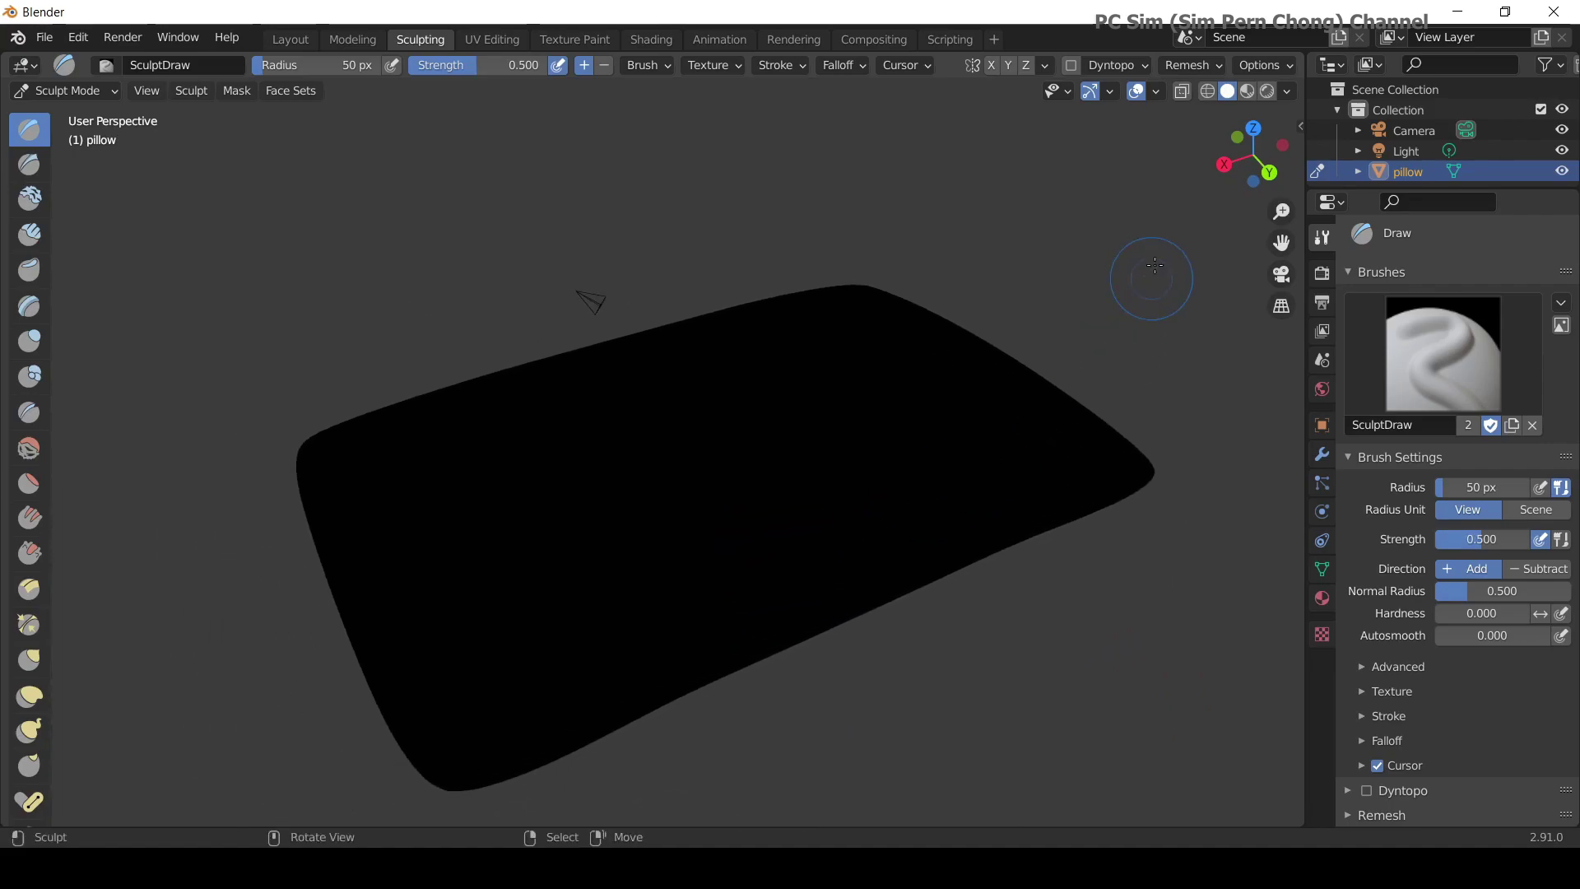
# Show the pillow in Material Preview shading and carve creases radiating from the button with the Crease brush at strength 0.250.
pyautogui.click(1255, 90)
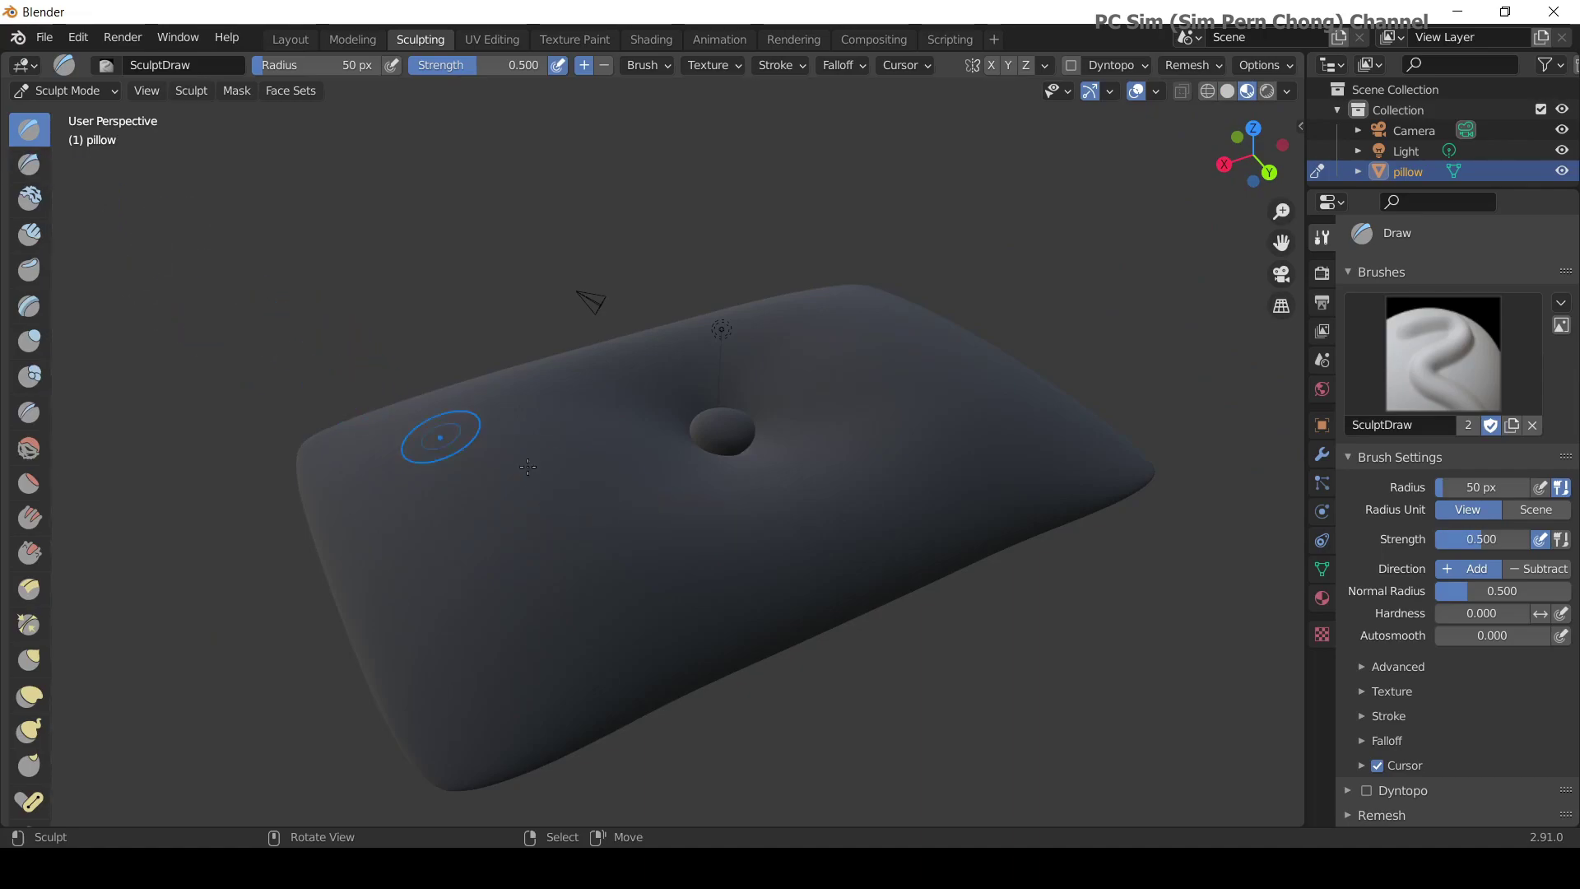
pyautogui.click(26, 413)
pyautogui.moveTo(662, 536); pyautogui.dragTo(659, 543, button='middle')
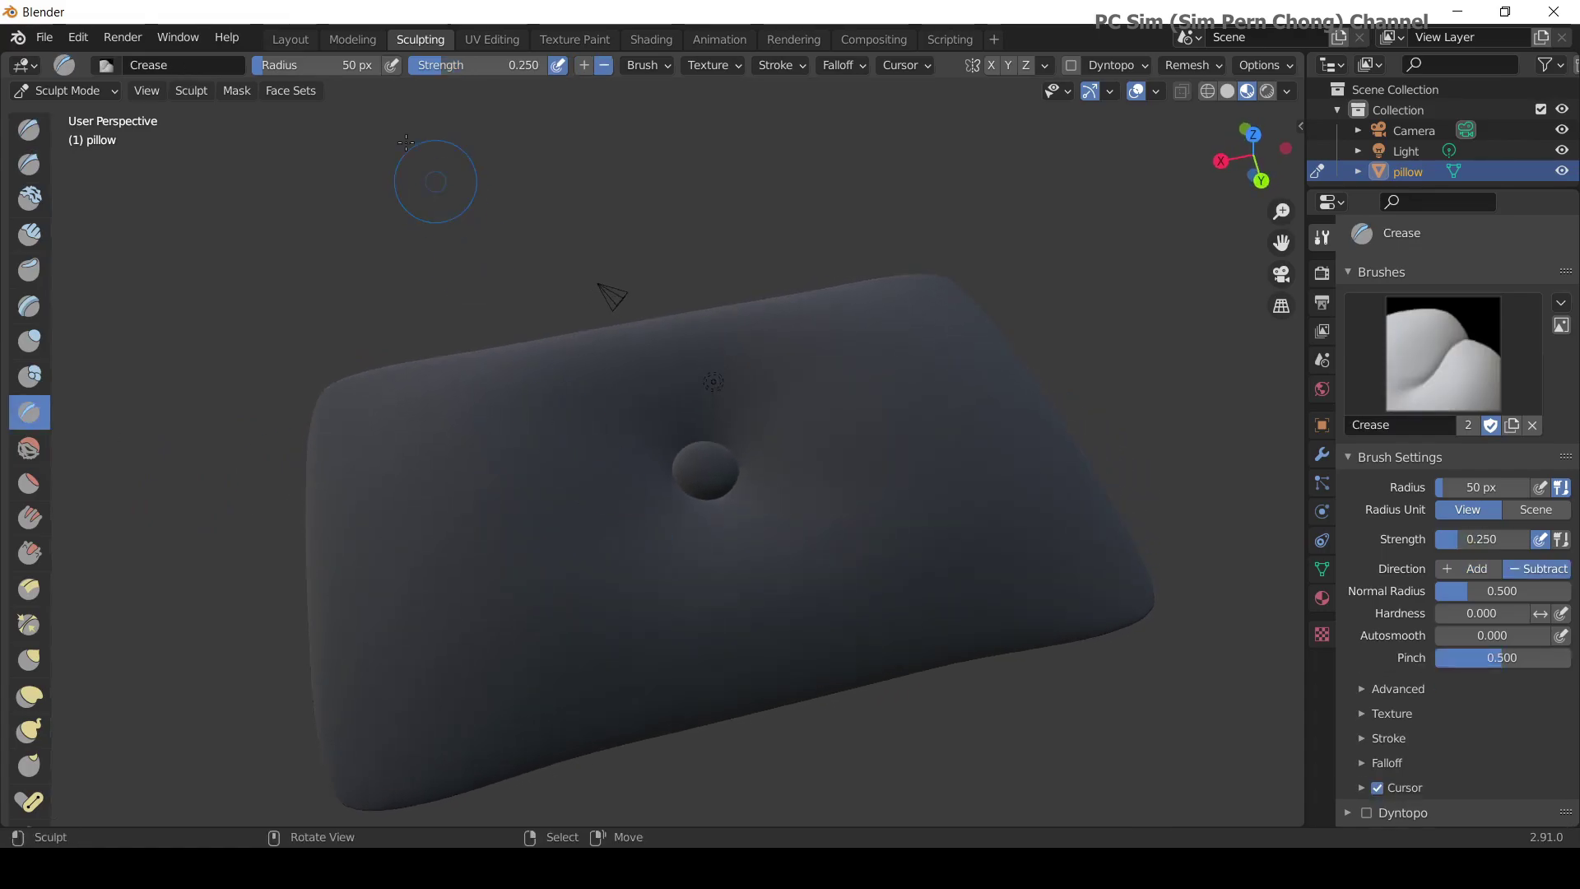
pyautogui.scroll(3, 790, 564)
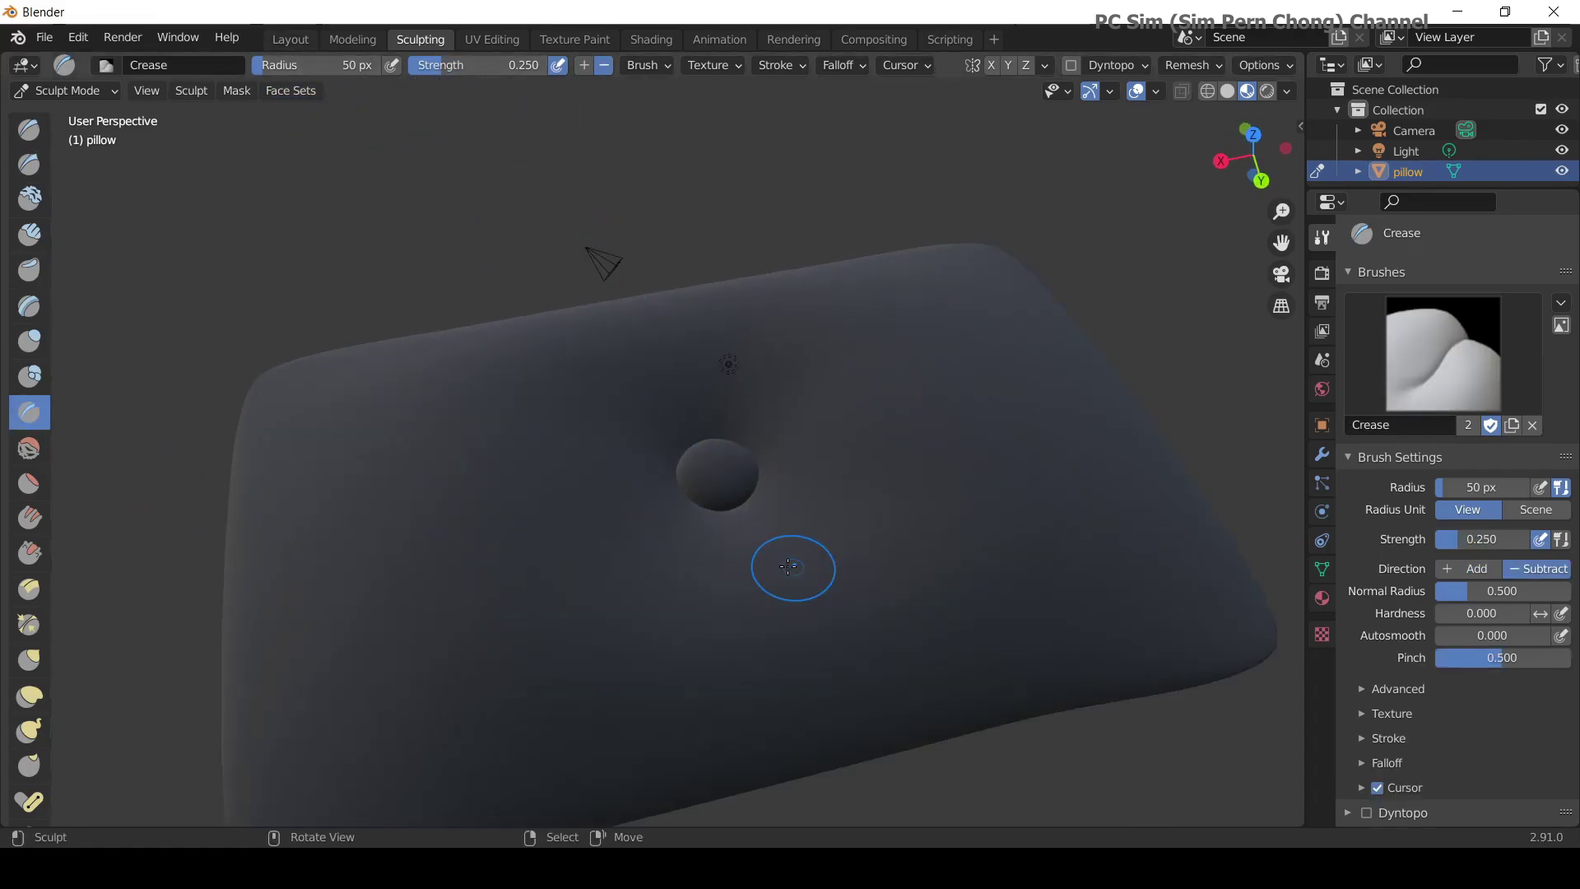
pyautogui.moveTo(702, 515); pyautogui.dragTo(679, 535, button='middle')
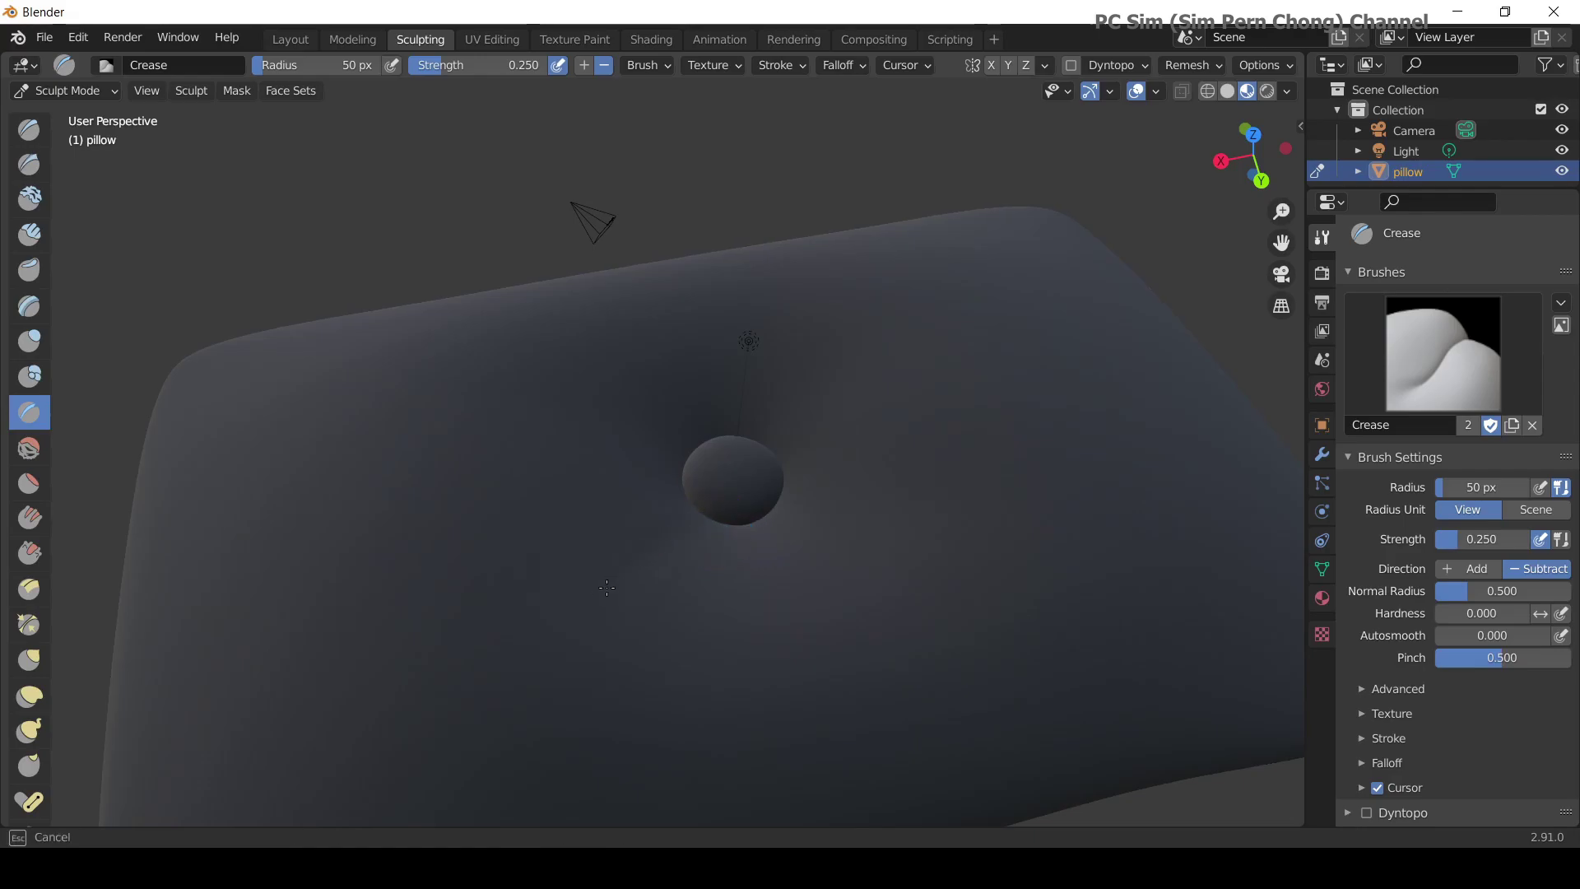
pyautogui.moveTo(531, 661); pyautogui.dragTo(512, 684)
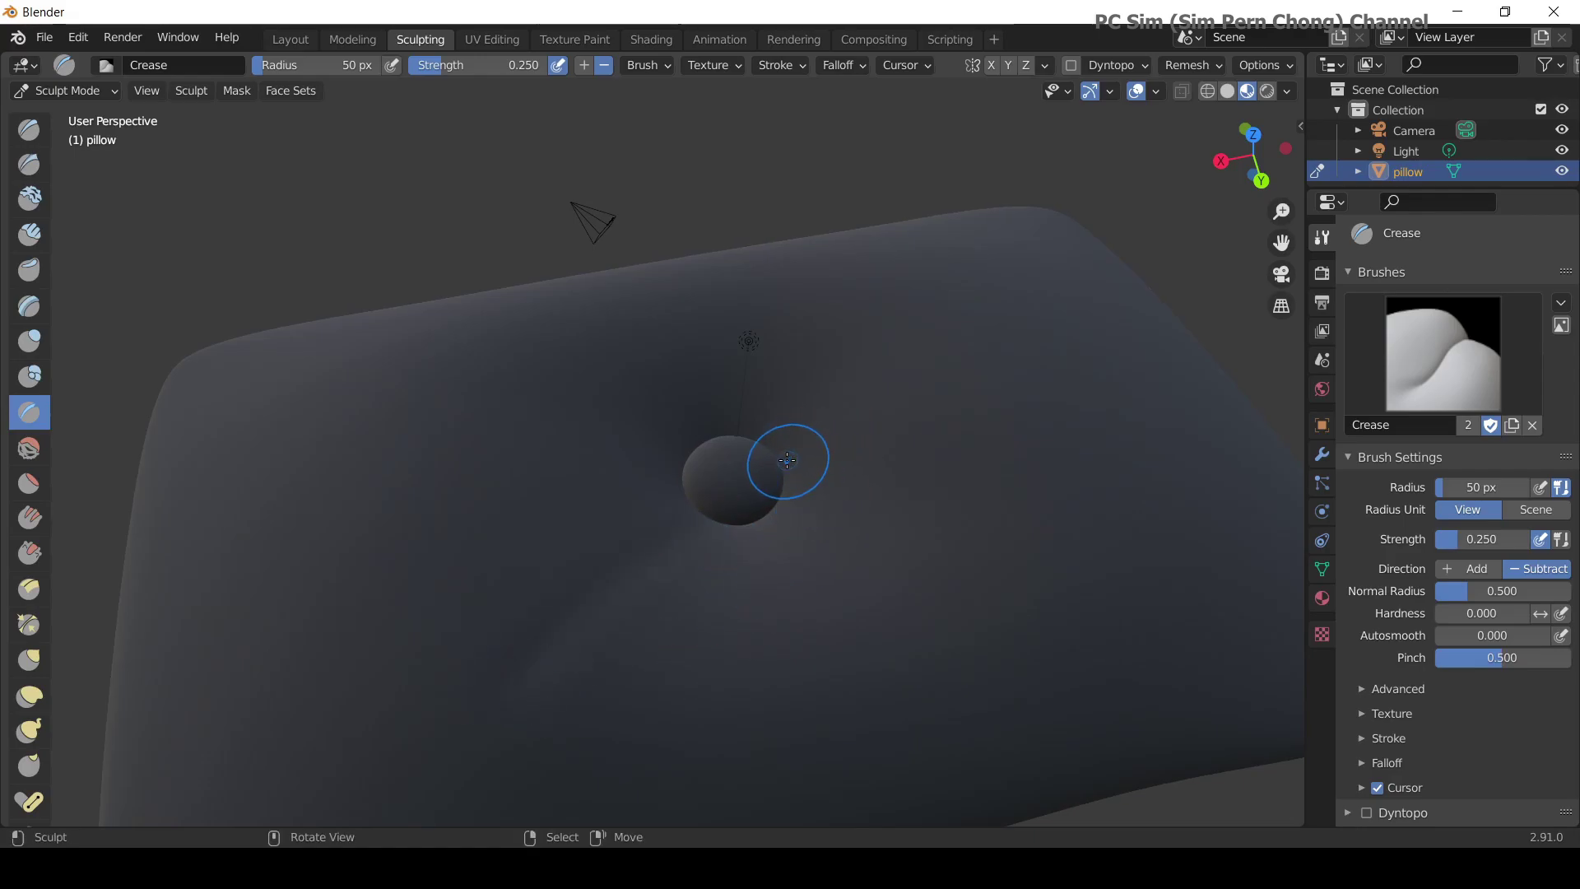
pyautogui.moveTo(788, 463); pyautogui.dragTo(835, 441)
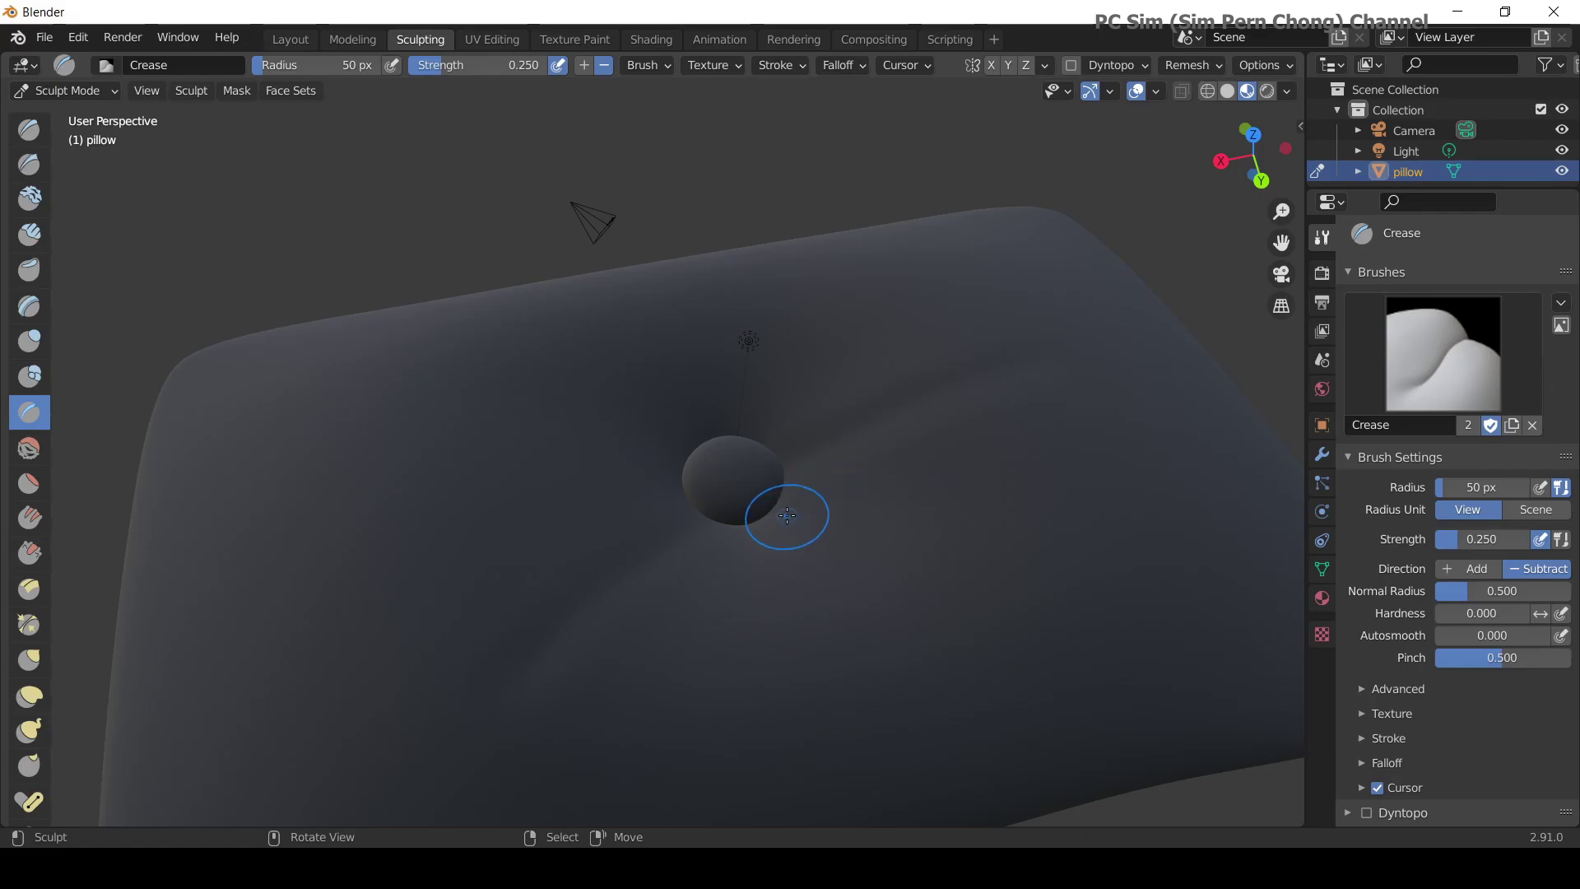
pyautogui.moveTo(892, 547)
pyautogui.mouseDown(button='middle')
pyautogui.moveTo(1017, 483)
pyautogui.moveTo(873, 435)
pyautogui.mouseUp(button='middle')
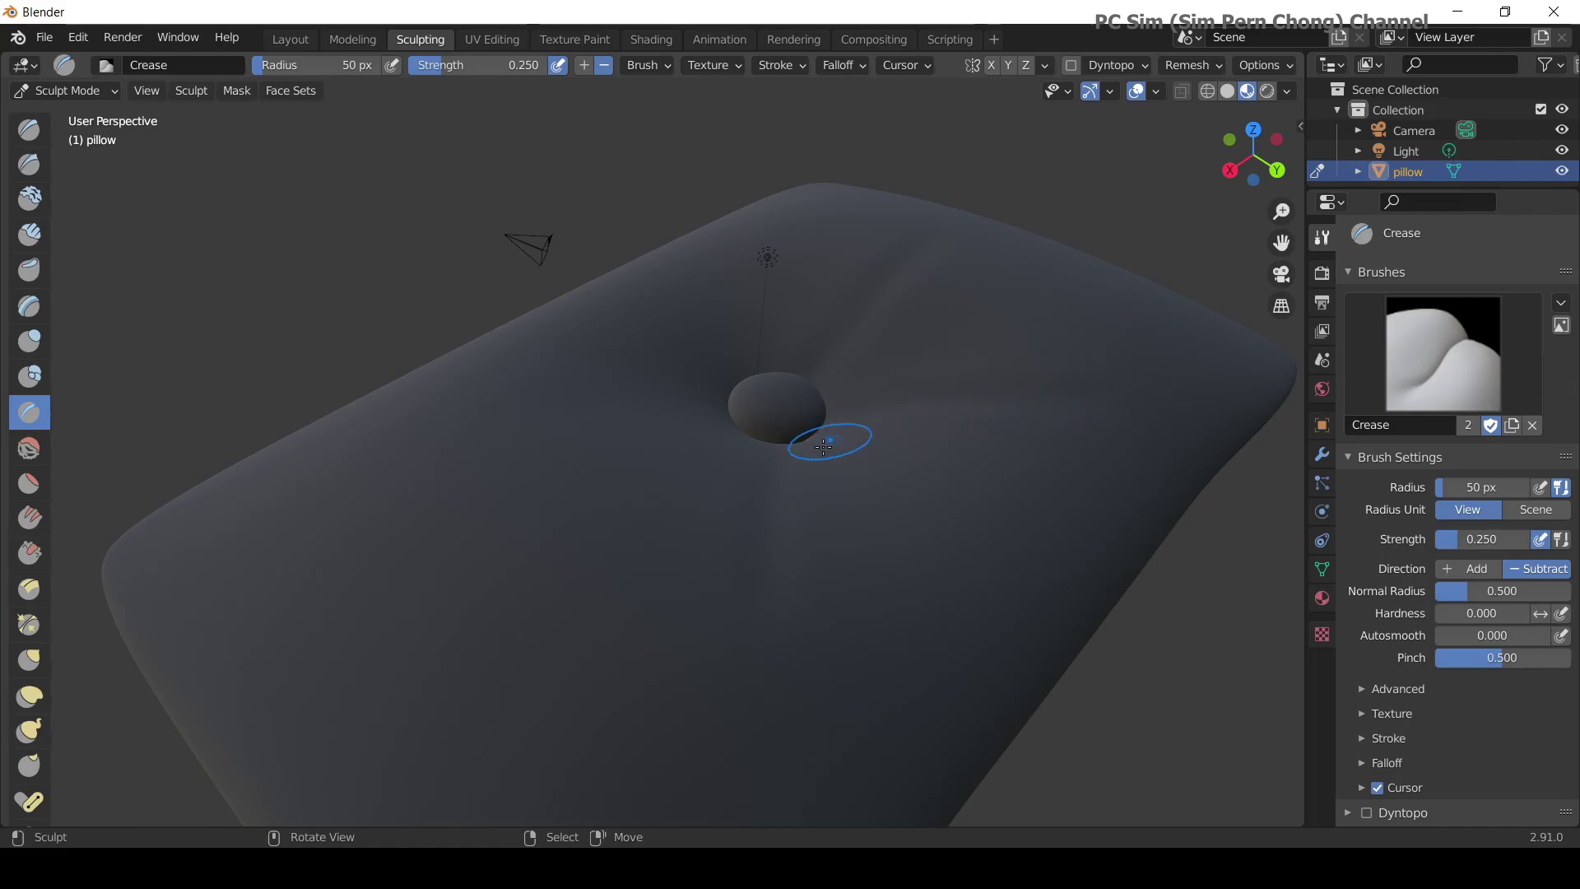
pyautogui.moveTo(823, 440); pyautogui.dragTo(601, 285, button='middle')
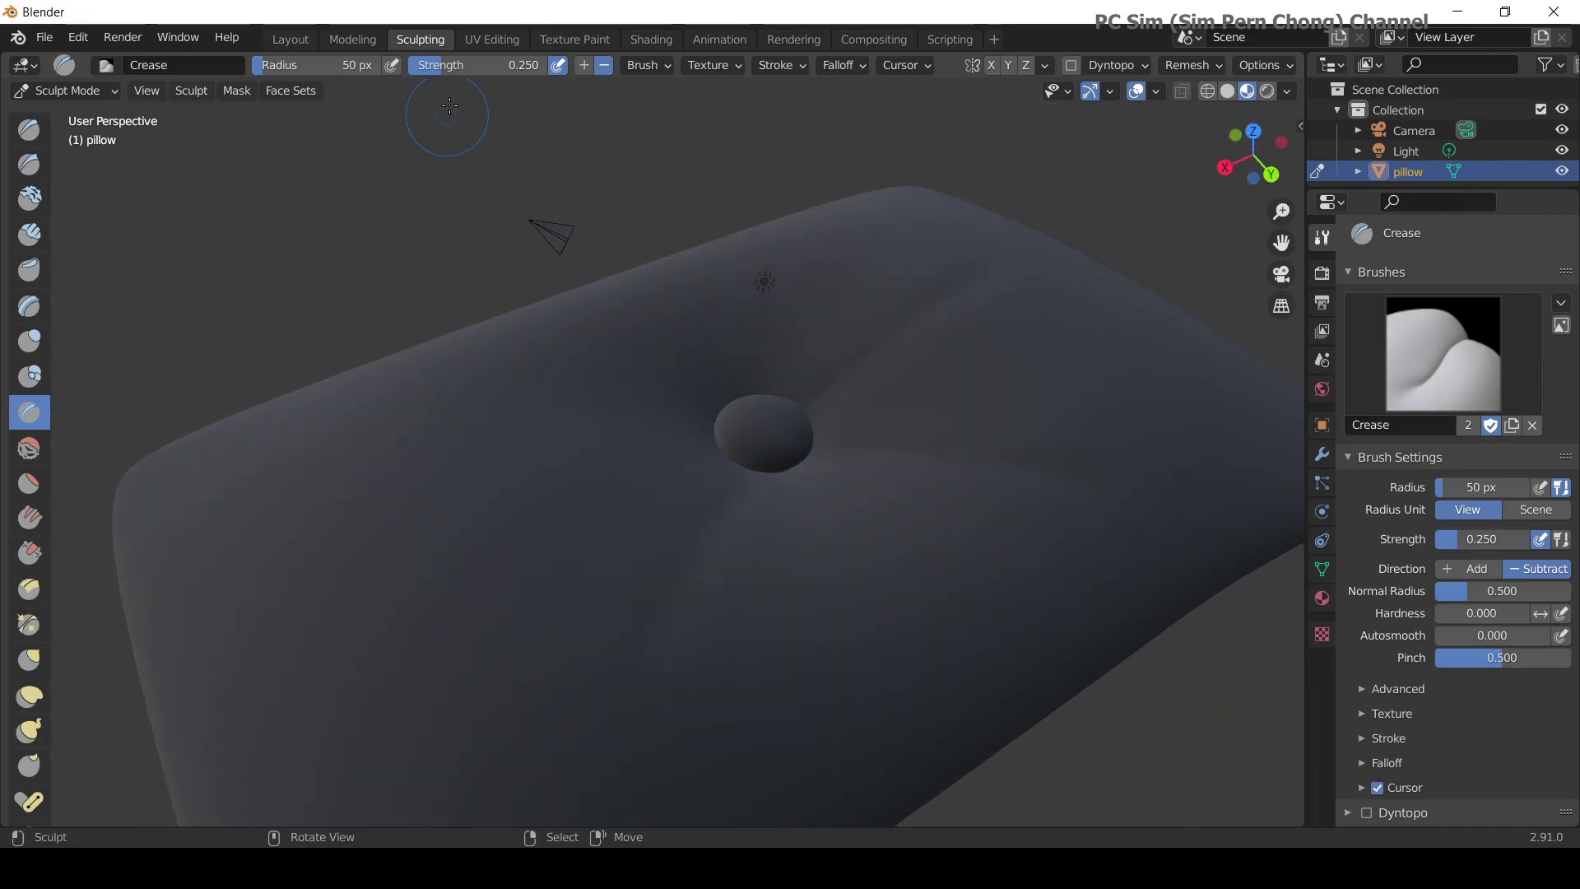
# Raise the Crease brush strength to 0.478 and carve deeper creases outward from opposite sides of the button.
pyautogui.moveTo(442, 65); pyautogui.dragTo(461, 65)
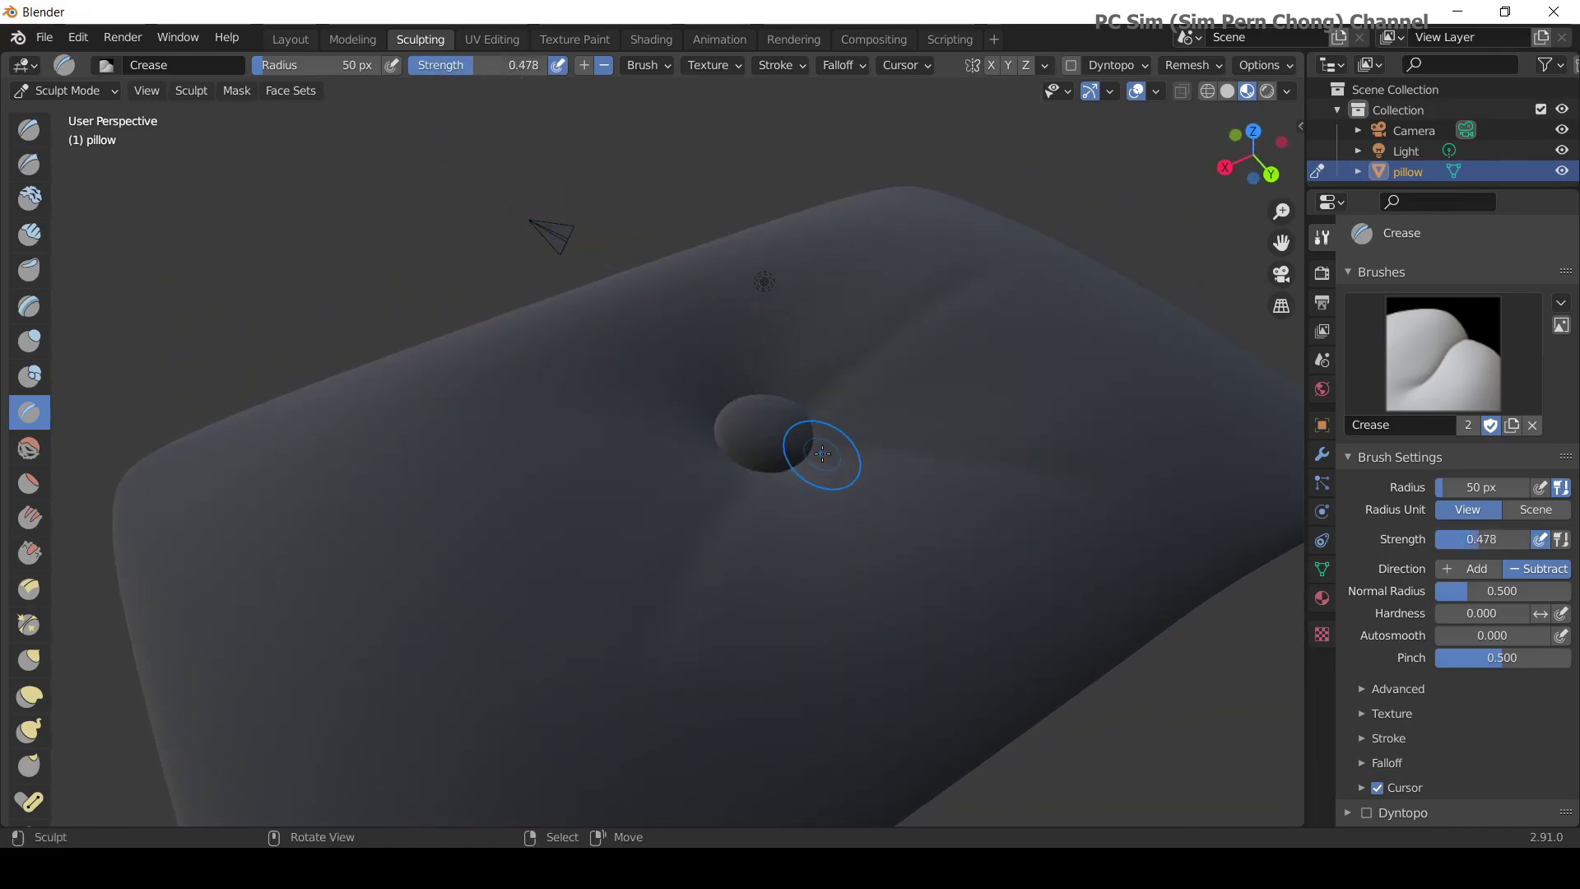
pyautogui.moveTo(820, 455); pyautogui.dragTo(877, 459)
pyautogui.moveTo(1025, 474); pyautogui.dragTo(1032, 478)
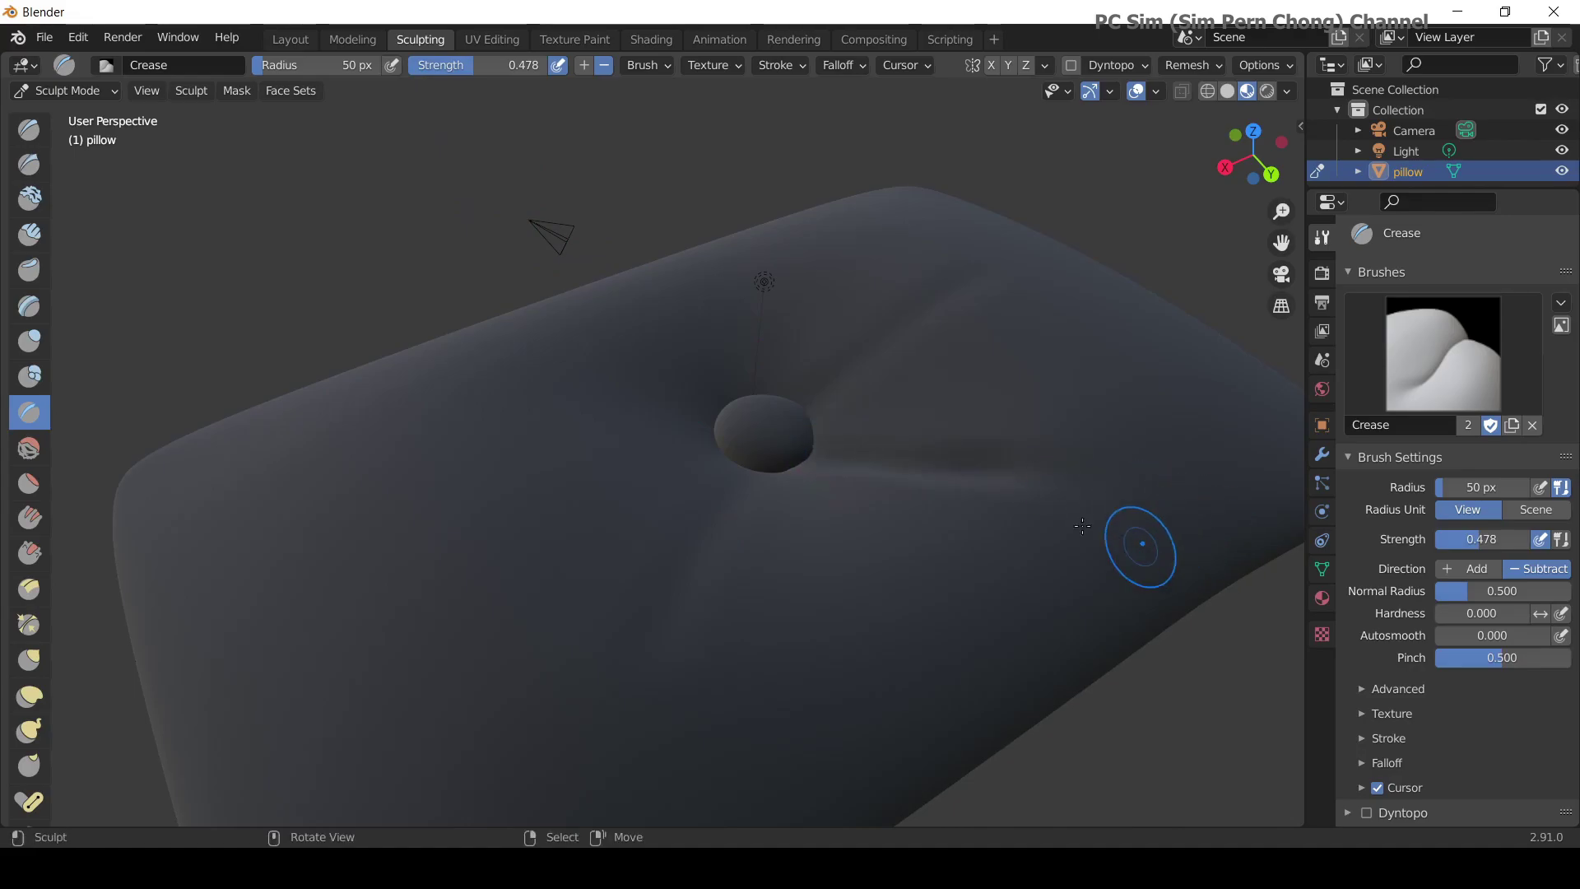
pyautogui.moveTo(1135, 547); pyautogui.dragTo(1015, 504, button='middle')
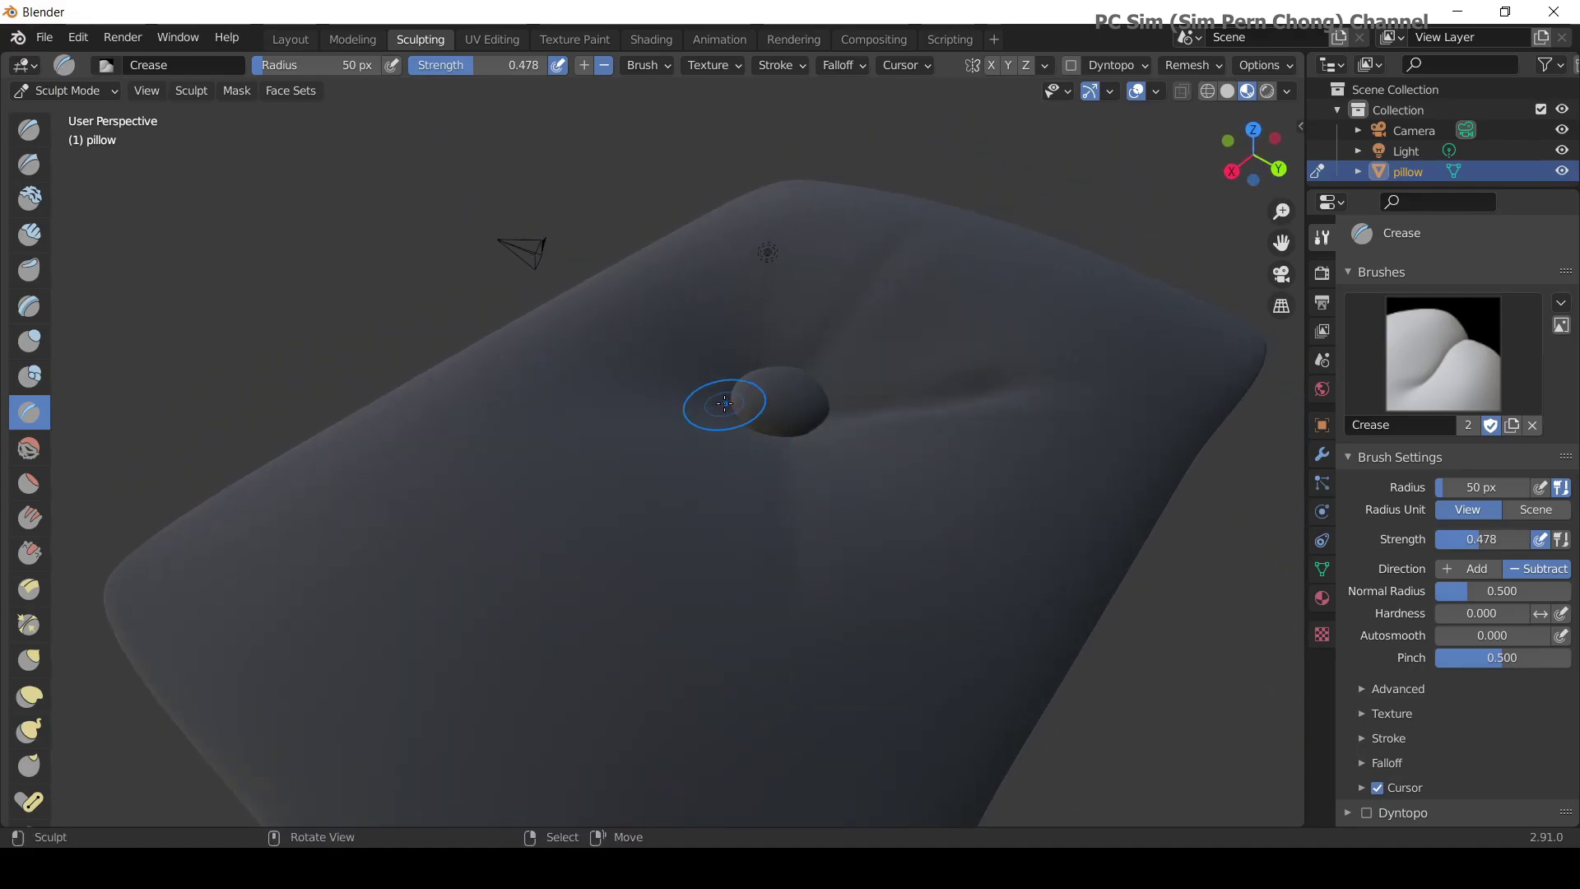
pyautogui.moveTo(724, 396); pyautogui.dragTo(713, 394)
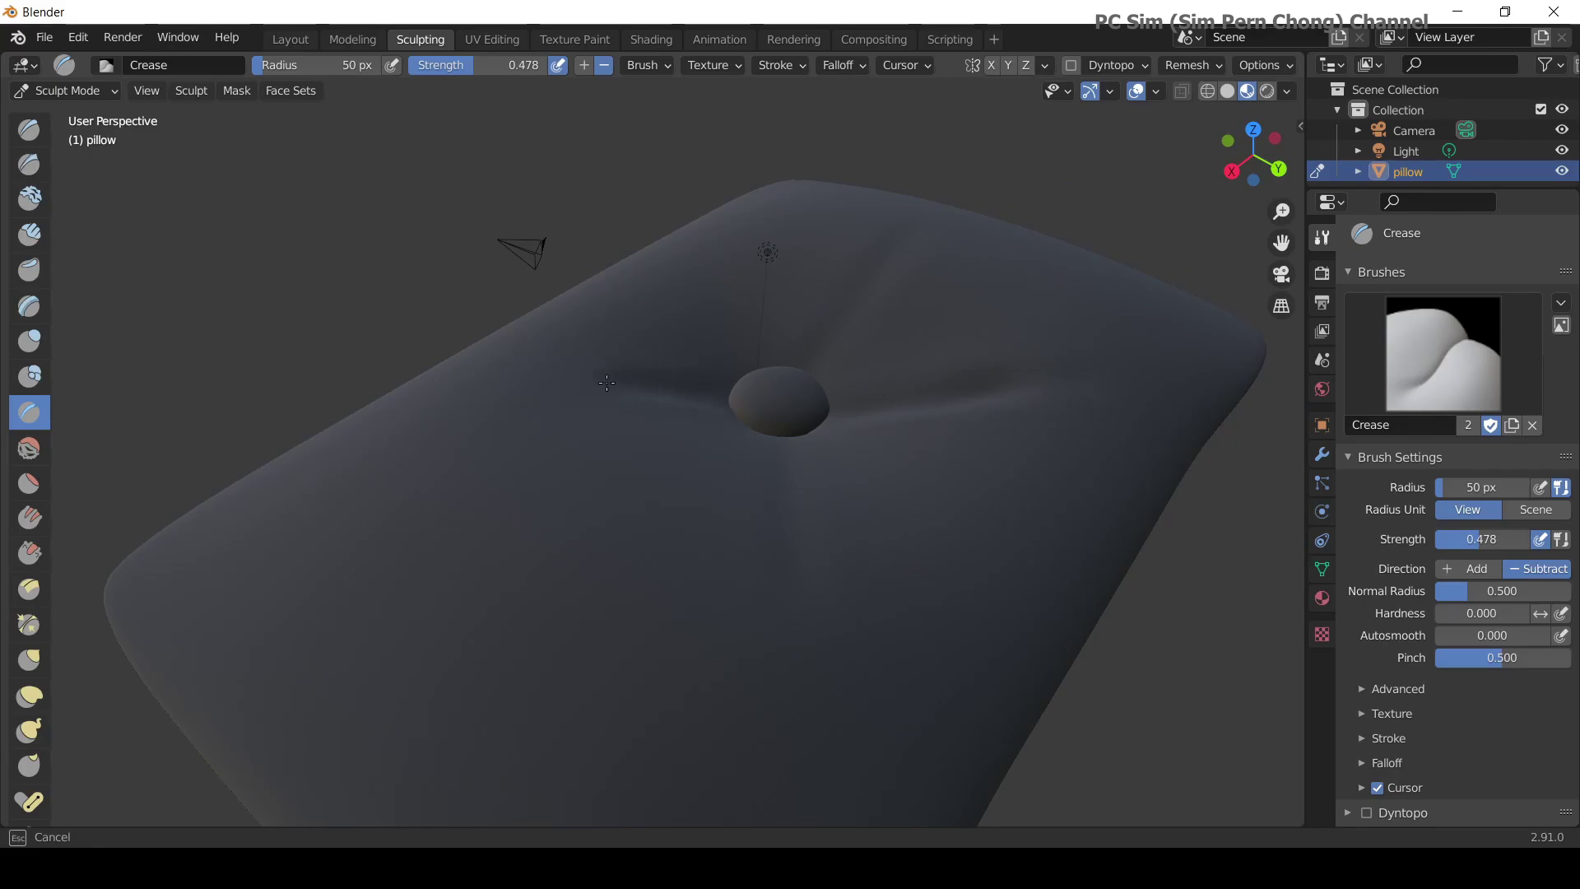
pyautogui.moveTo(606, 383); pyautogui.dragTo(579, 380)
pyautogui.moveTo(748, 530)
pyautogui.mouseDown(button='middle')
pyautogui.moveTo(683, 558)
pyautogui.moveTo(664, 543)
pyautogui.mouseUp(button='middle')
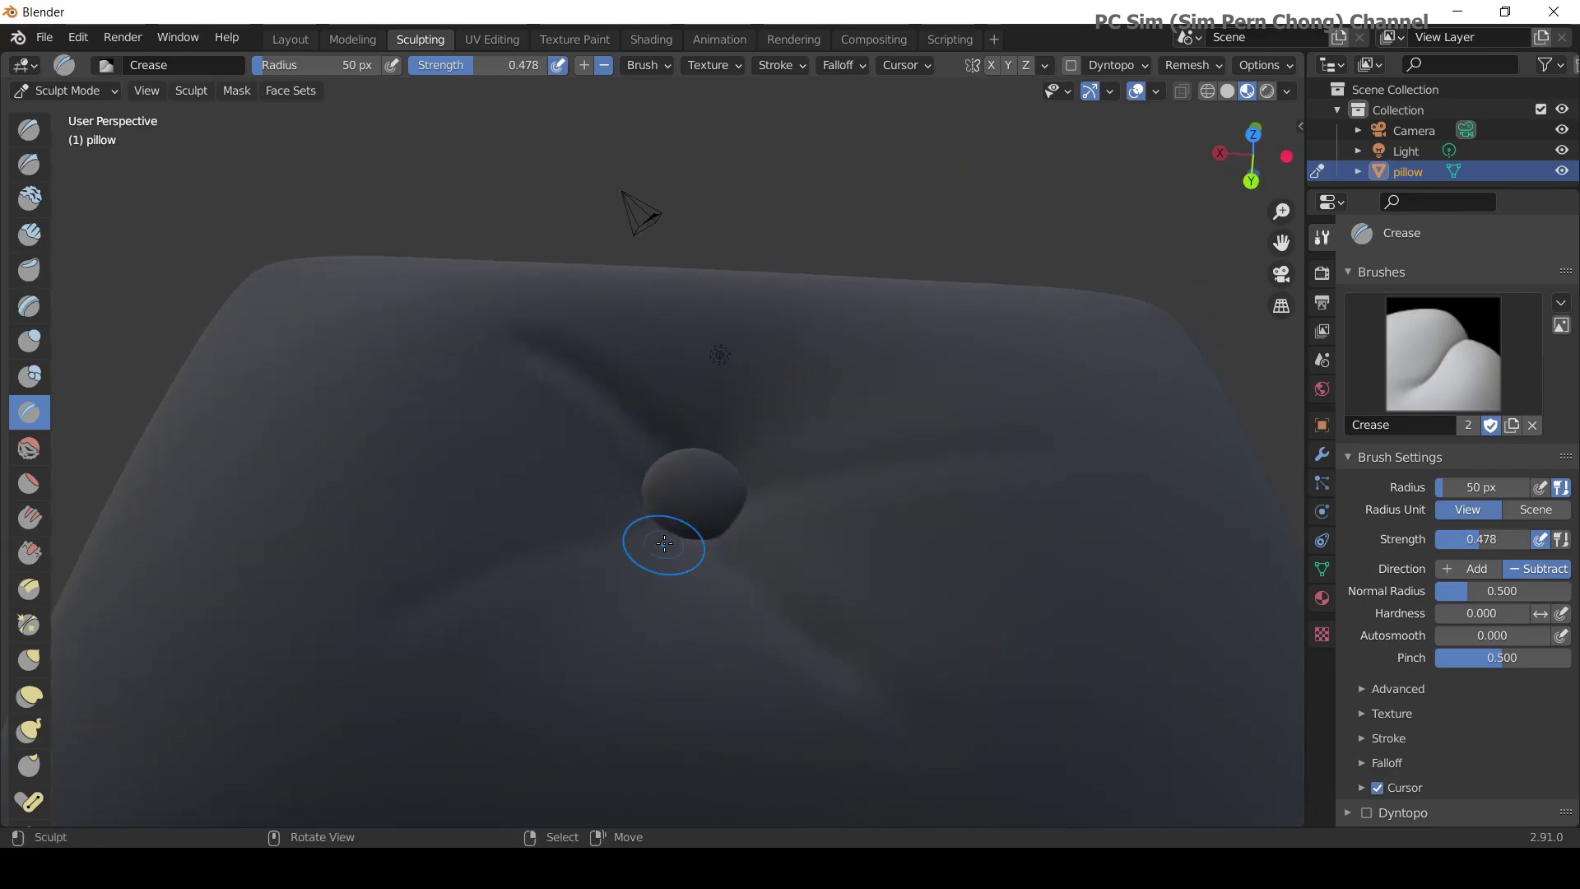
# Carve creases running inward from the pillow's short edges with the Crease brush at strength 0.349.
pyautogui.scroll(-4, 683, 514)
pyautogui.moveTo(706, 486); pyautogui.dragTo(752, 427, button='middle')
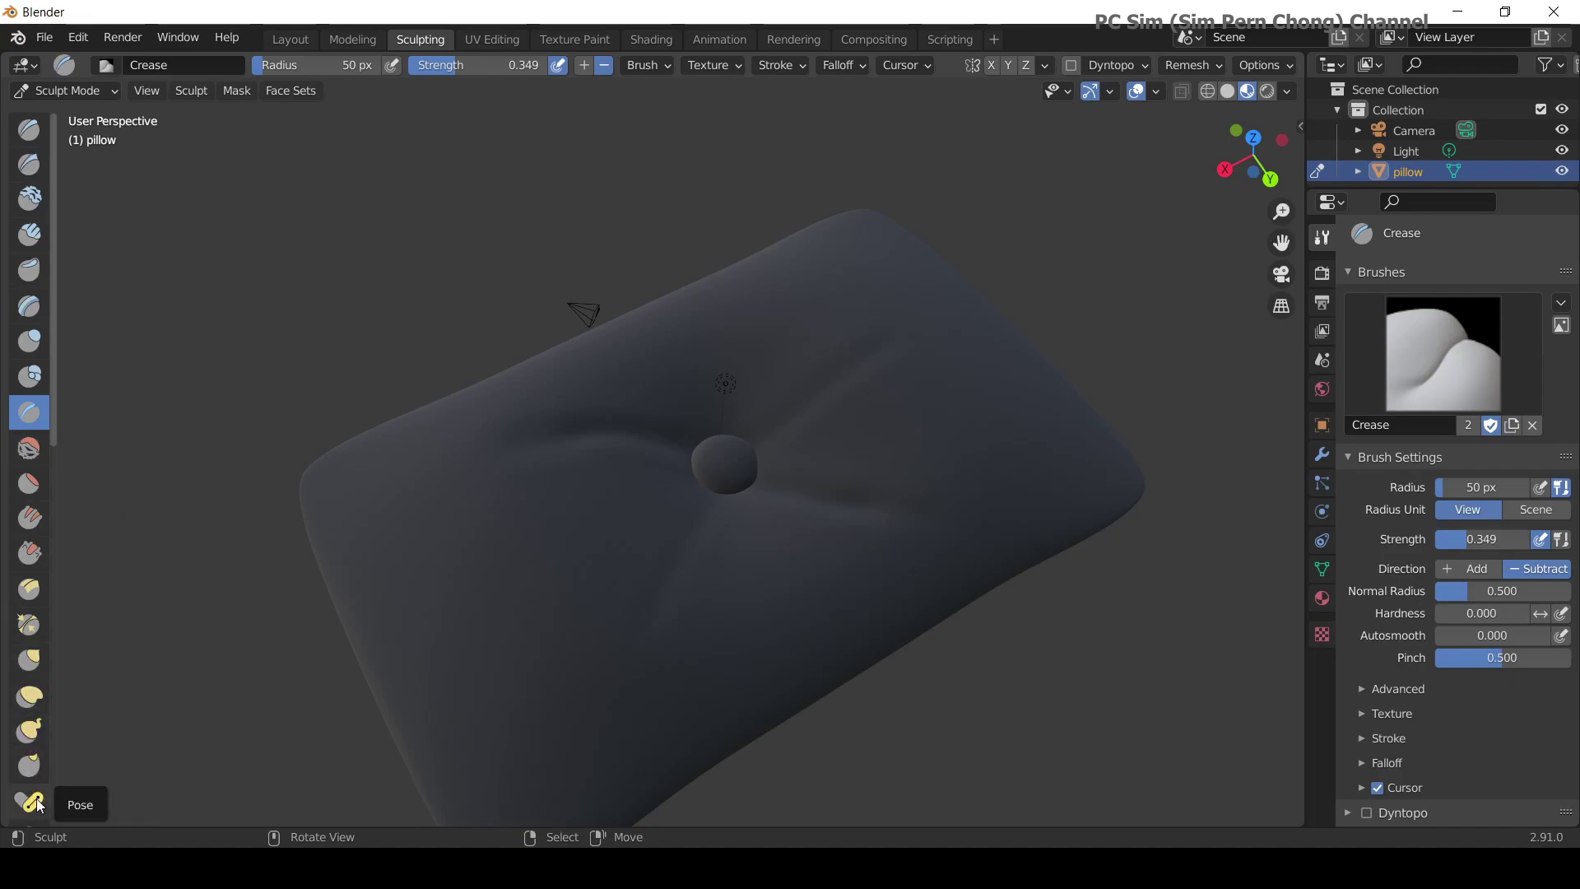
pyautogui.moveTo(827, 494); pyautogui.dragTo(895, 497, button='middle')
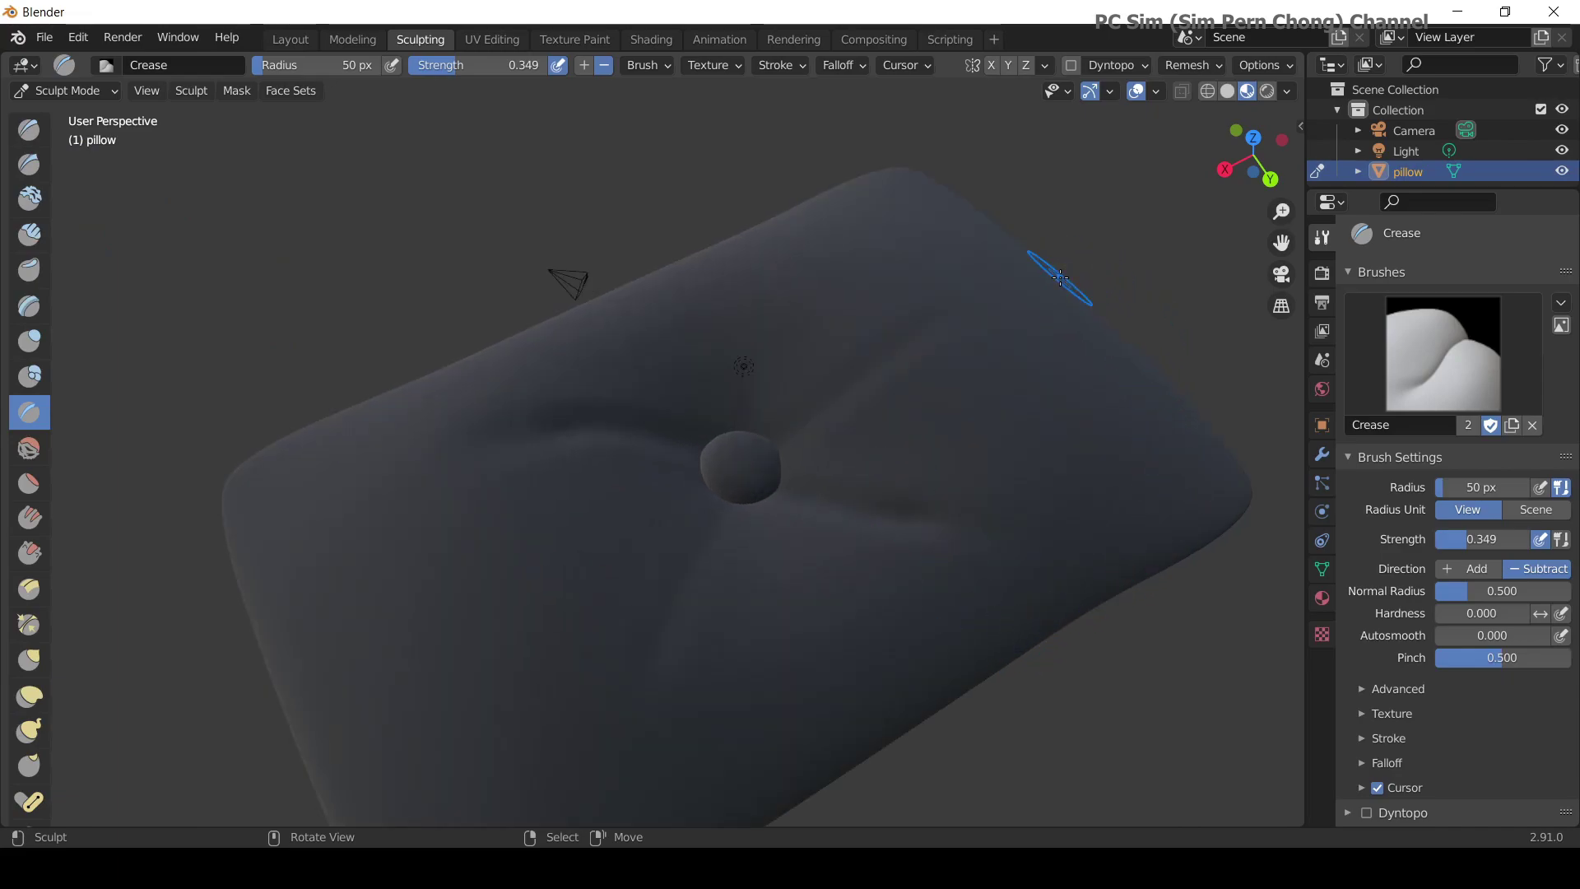
pyautogui.moveTo(1174, 399)
pyautogui.mouseDown(button='middle')
pyautogui.moveTo(1127, 547)
pyautogui.moveTo(921, 395)
pyautogui.moveTo(852, 388)
pyautogui.moveTo(787, 331)
pyautogui.mouseUp(button='middle')
pyautogui.moveTo(712, 298); pyautogui.dragTo(691, 293)
pyautogui.moveTo(842, 447); pyautogui.dragTo(707, 392)
pyautogui.moveTo(878, 367)
pyautogui.mouseDown(button='middle')
pyautogui.moveTo(783, 434)
pyautogui.moveTo(963, 320)
pyautogui.moveTo(656, 419)
pyautogui.mouseUp(button='middle')
pyautogui.moveTo(630, 506); pyautogui.dragTo(629, 505, button='middle')
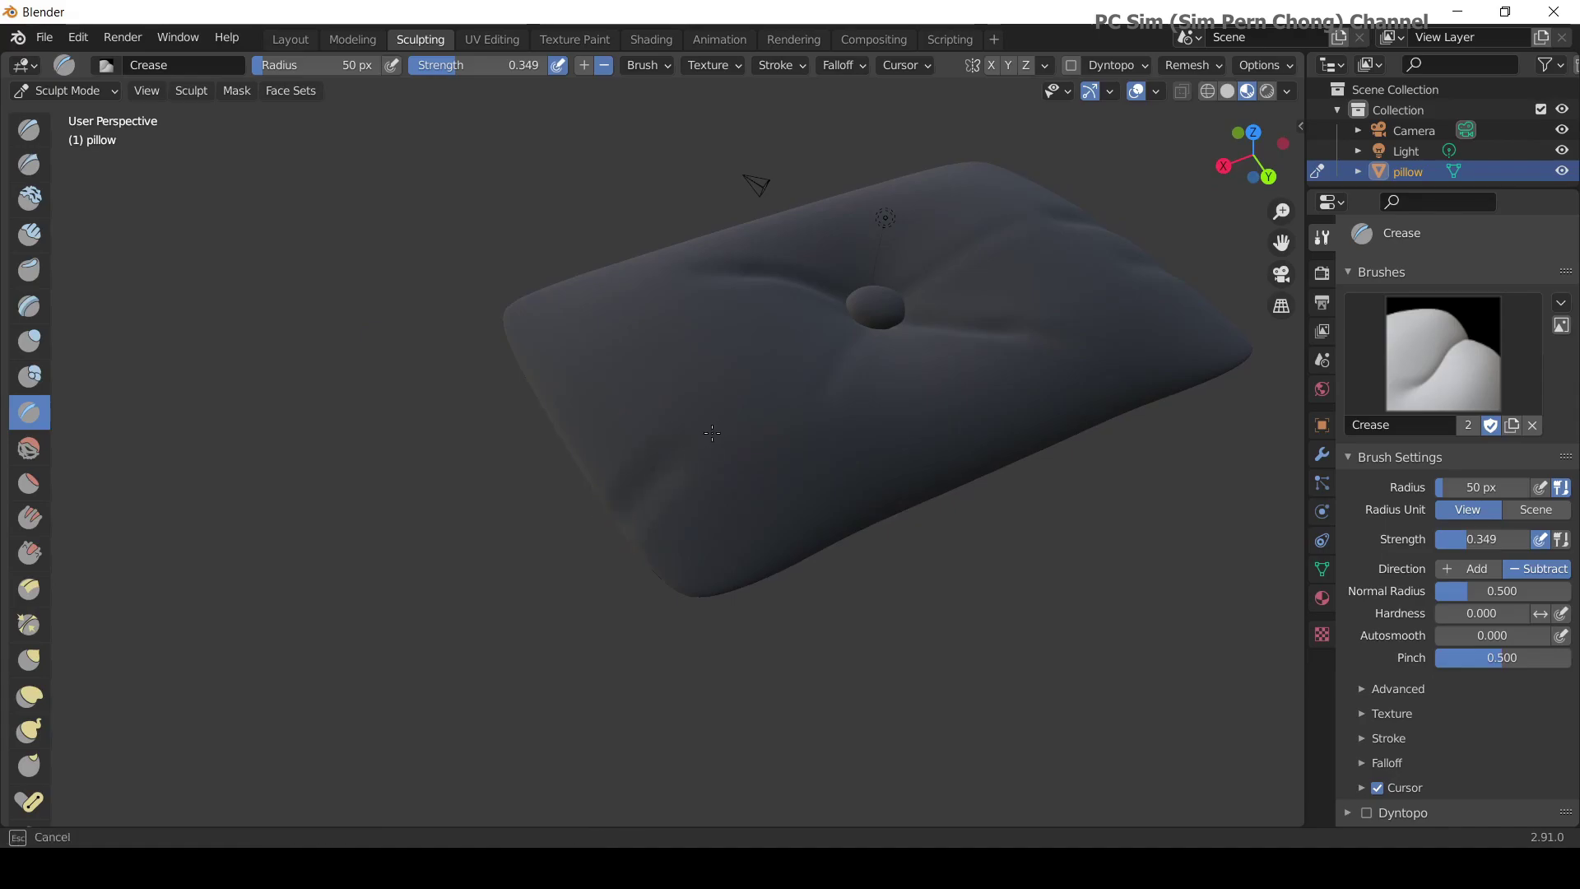
# Add further creases at the pillow's edges, including one from the middle of the far long edge toward the button.
pyautogui.moveTo(712, 433); pyautogui.dragTo(823, 409)
pyautogui.moveTo(543, 419); pyautogui.dragTo(543, 418)
pyautogui.moveTo(634, 384); pyautogui.dragTo(646, 381)
pyautogui.moveTo(930, 482)
pyautogui.mouseDown(button='middle')
pyautogui.moveTo(900, 560)
pyautogui.moveTo(868, 517)
pyautogui.moveTo(1007, 652)
pyautogui.moveTo(1023, 441)
pyautogui.moveTo(881, 335)
pyautogui.moveTo(853, 505)
pyautogui.moveTo(658, 513)
pyautogui.mouseUp(button='middle')
pyautogui.scroll(2, 657, 513)
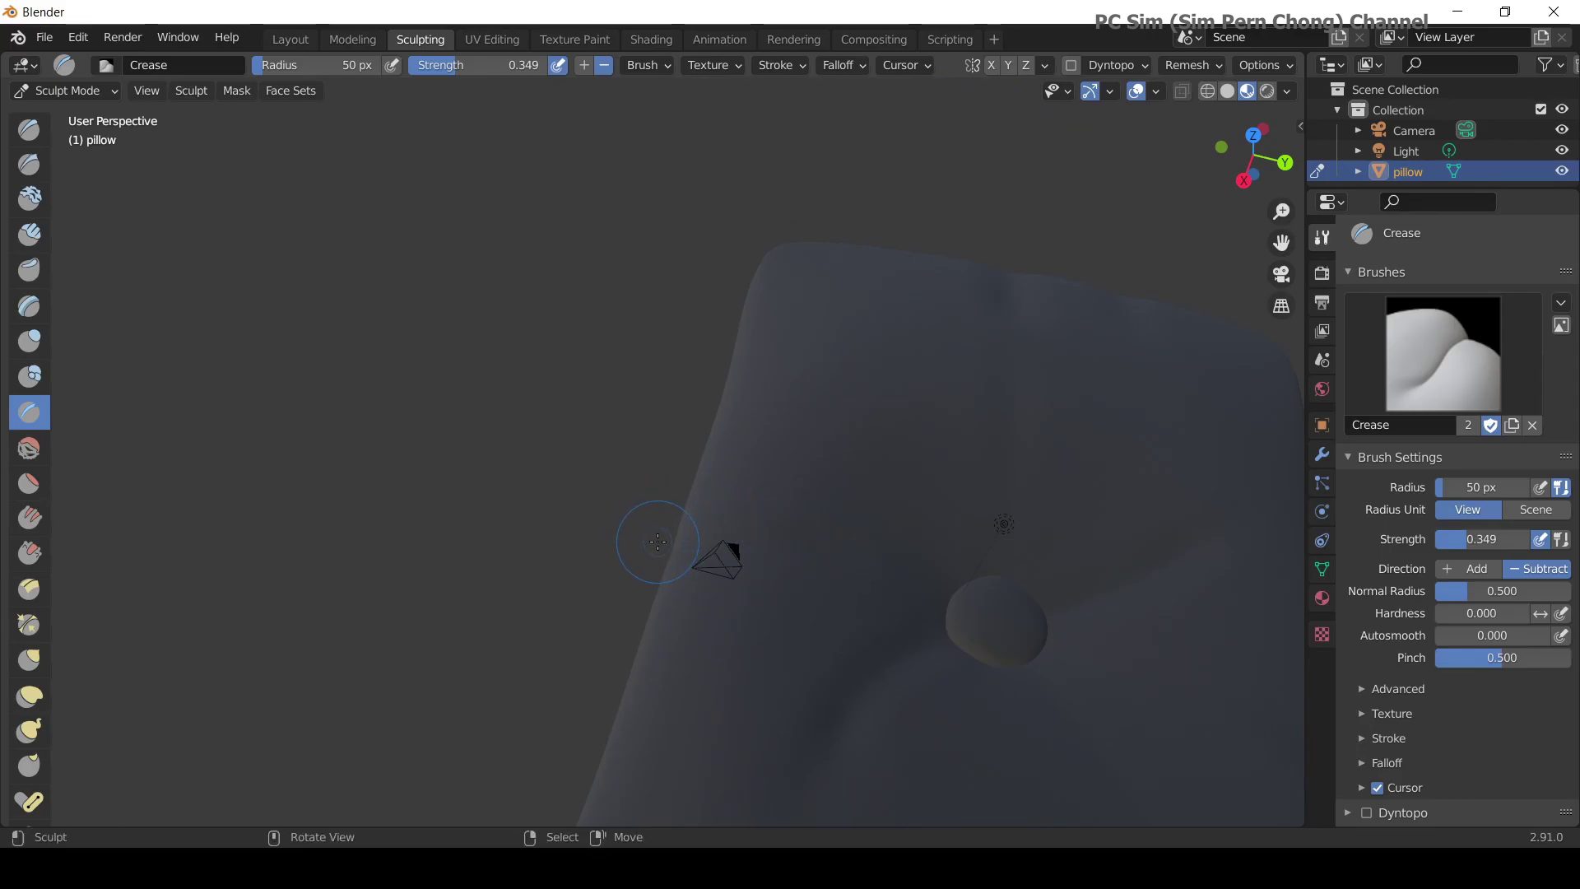
pyautogui.moveTo(660, 545); pyautogui.dragTo(774, 536)
pyautogui.moveTo(884, 557); pyautogui.dragTo(883, 557)
pyautogui.scroll(-3, 823, 507)
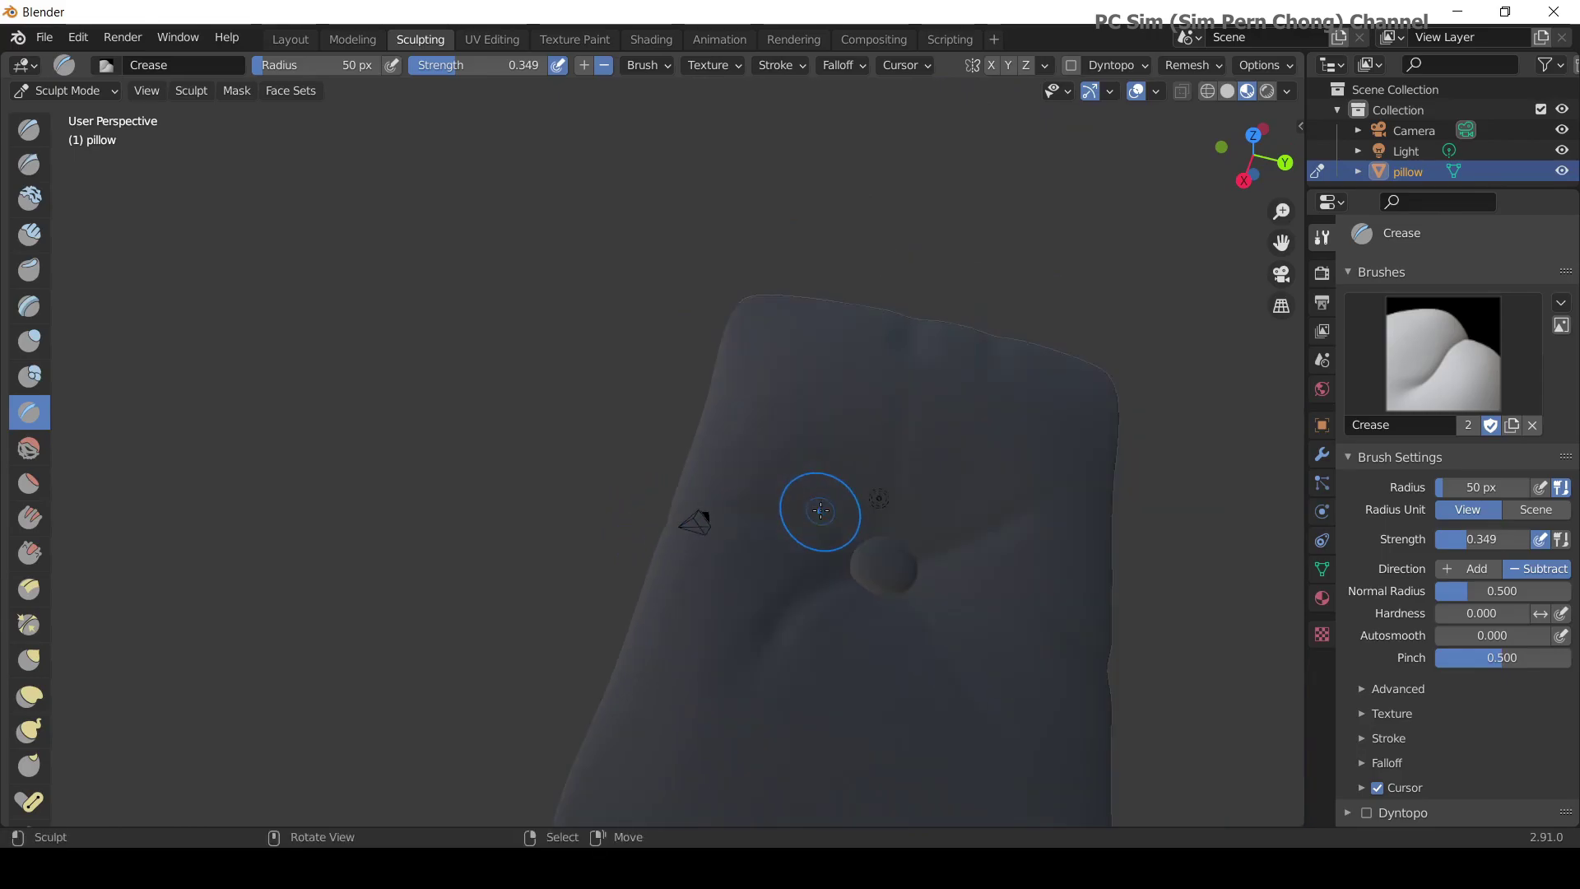
pyautogui.moveTo(1067, 655); pyautogui.dragTo(501, 290, button='middle')
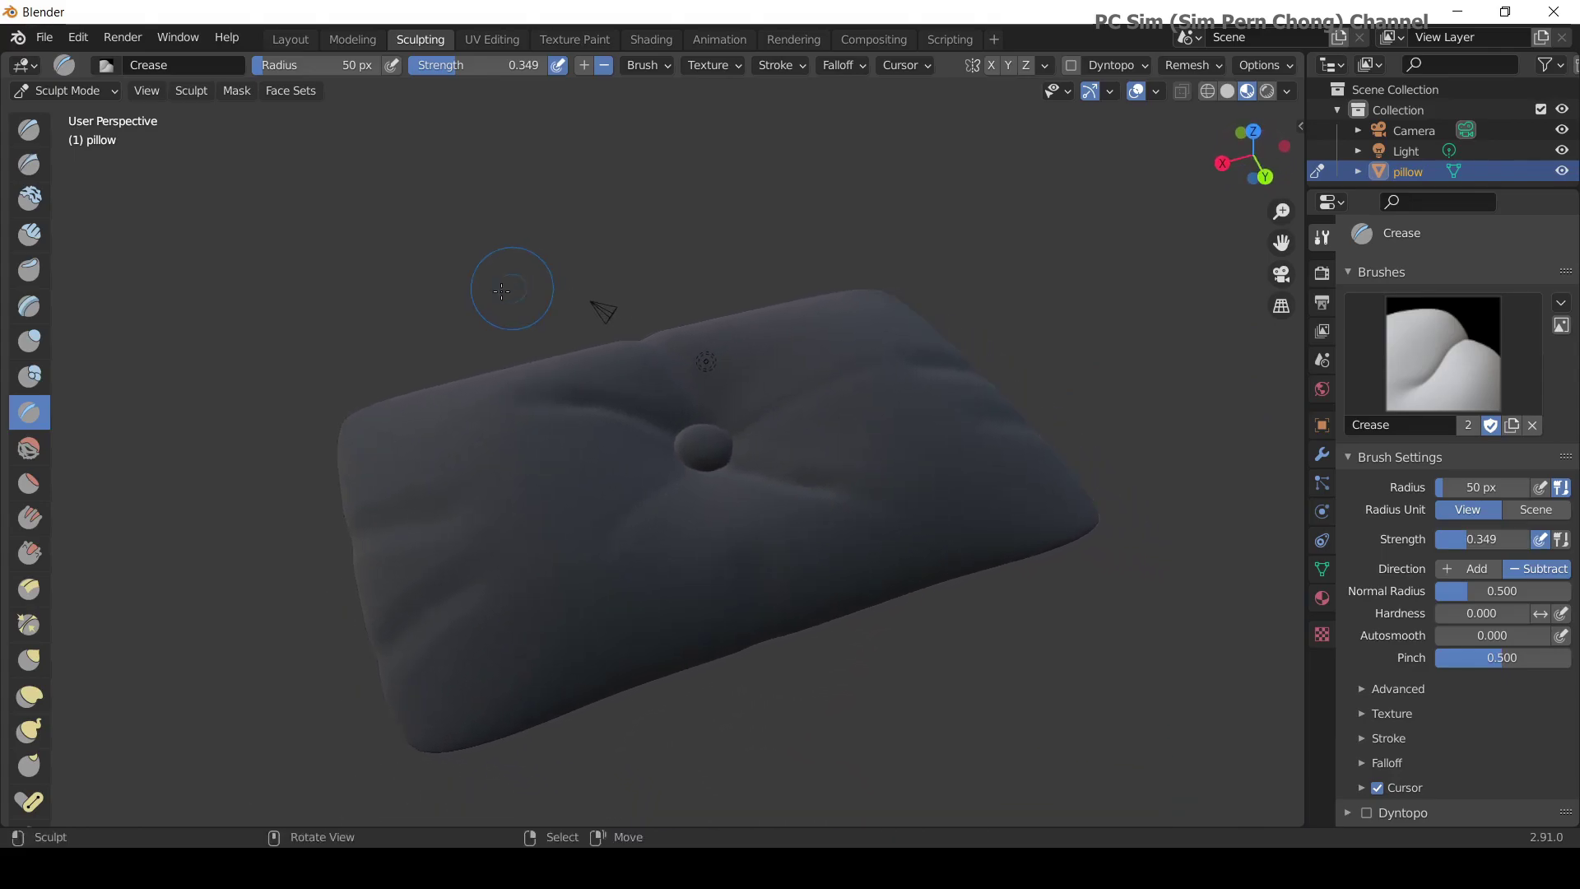
# Soften the outer end of the crease beside the button using the Smooth brush at strength 0.700.
pyautogui.click(23, 450)
pyautogui.scroll(3, 849, 505)
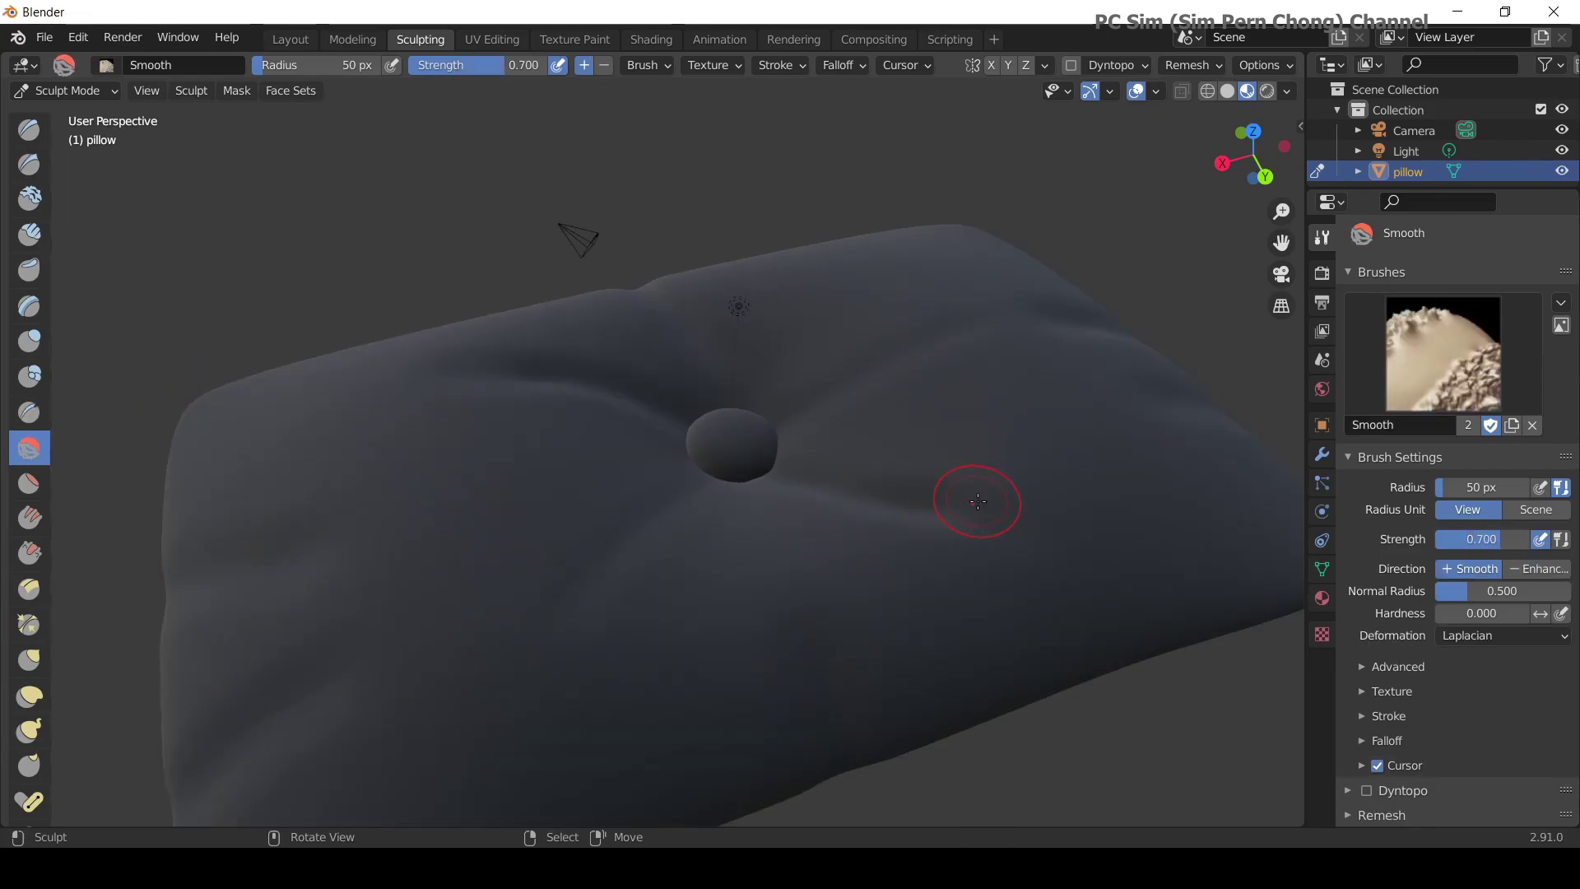
pyautogui.moveTo(977, 501); pyautogui.dragTo(905, 504)
pyautogui.moveTo(1036, 555)
pyautogui.mouseDown(button='middle')
pyautogui.moveTo(1012, 609)
pyautogui.moveTo(993, 571)
pyautogui.moveTo(830, 490)
pyautogui.moveTo(720, 553)
pyautogui.moveTo(718, 496)
pyautogui.moveTo(640, 571)
pyautogui.moveTo(848, 510)
pyautogui.mouseUp(button='middle')
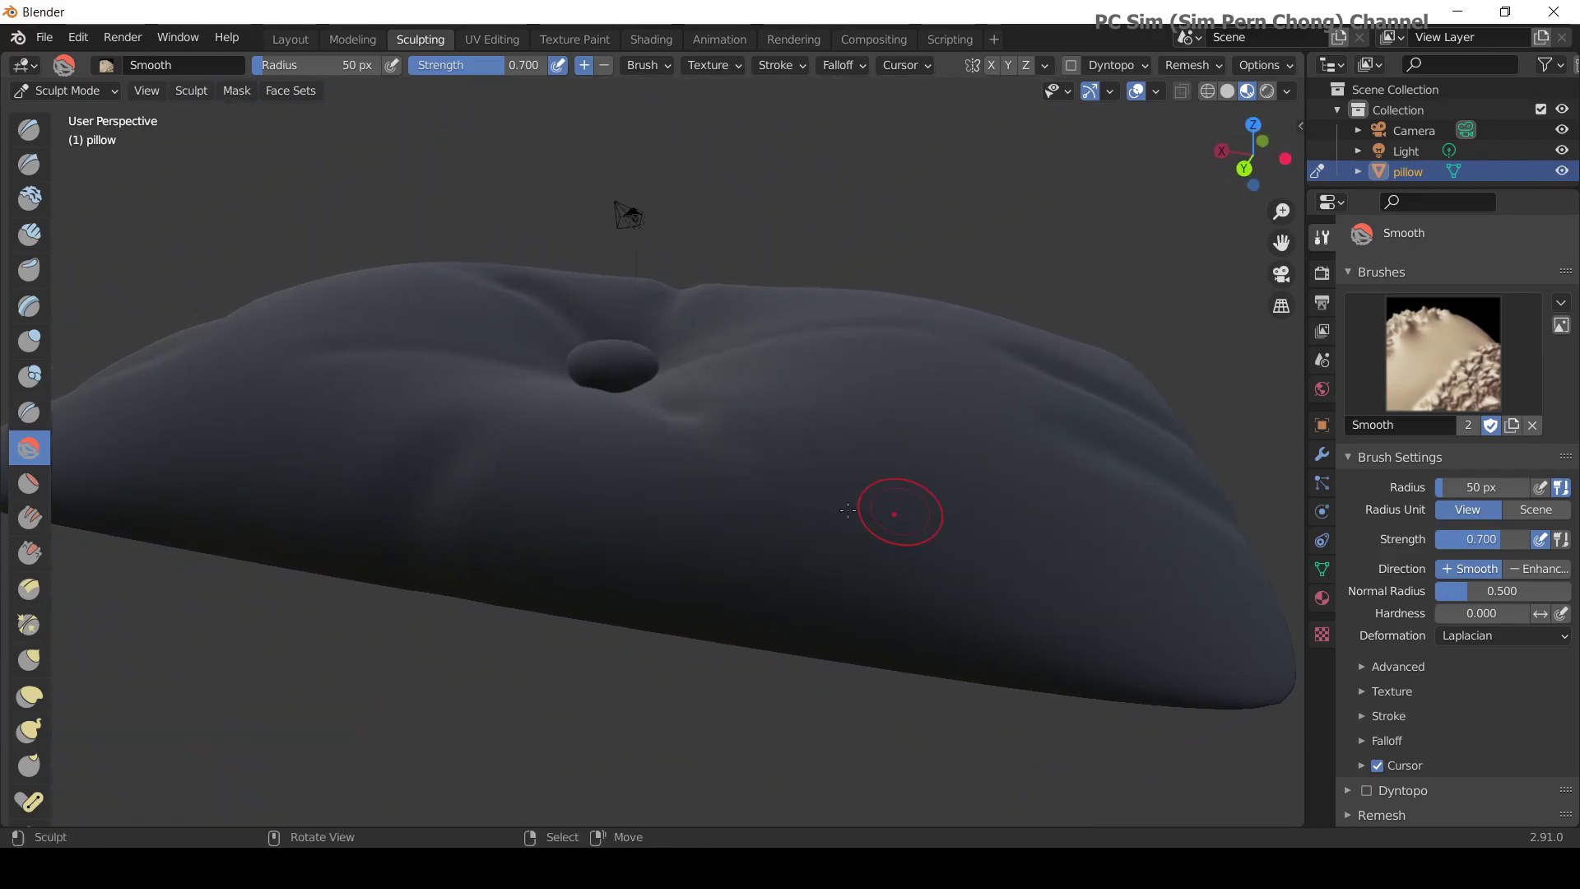
# Deepen the crease between the button and the near long edge with the Crease brush at strength 0.349.
pyautogui.click(29, 413)
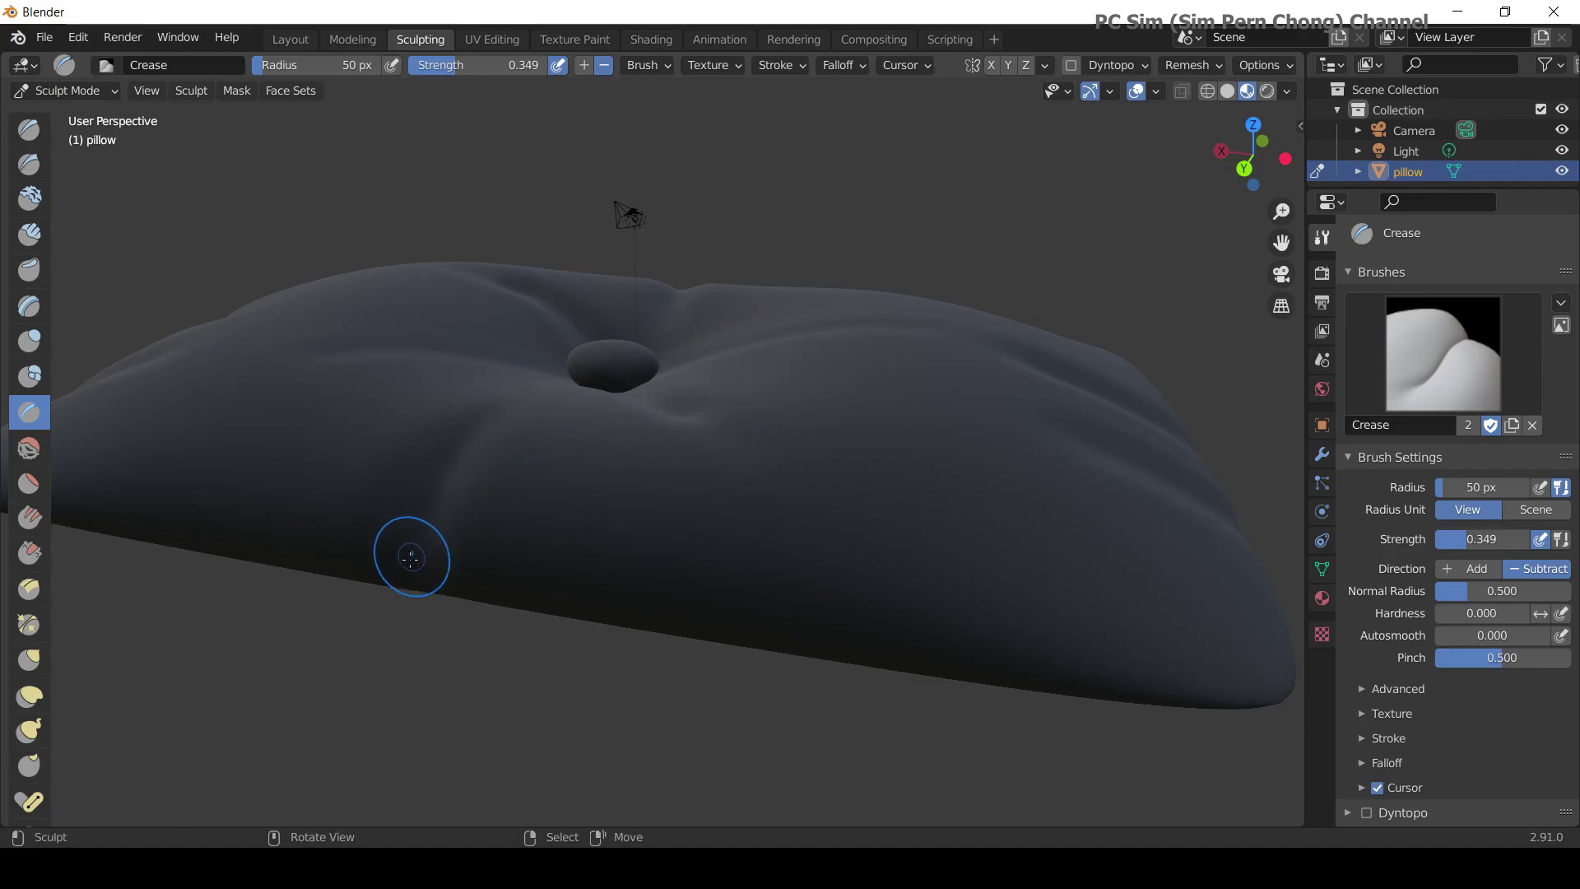
pyautogui.moveTo(416, 554); pyautogui.dragTo(529, 554, button='middle')
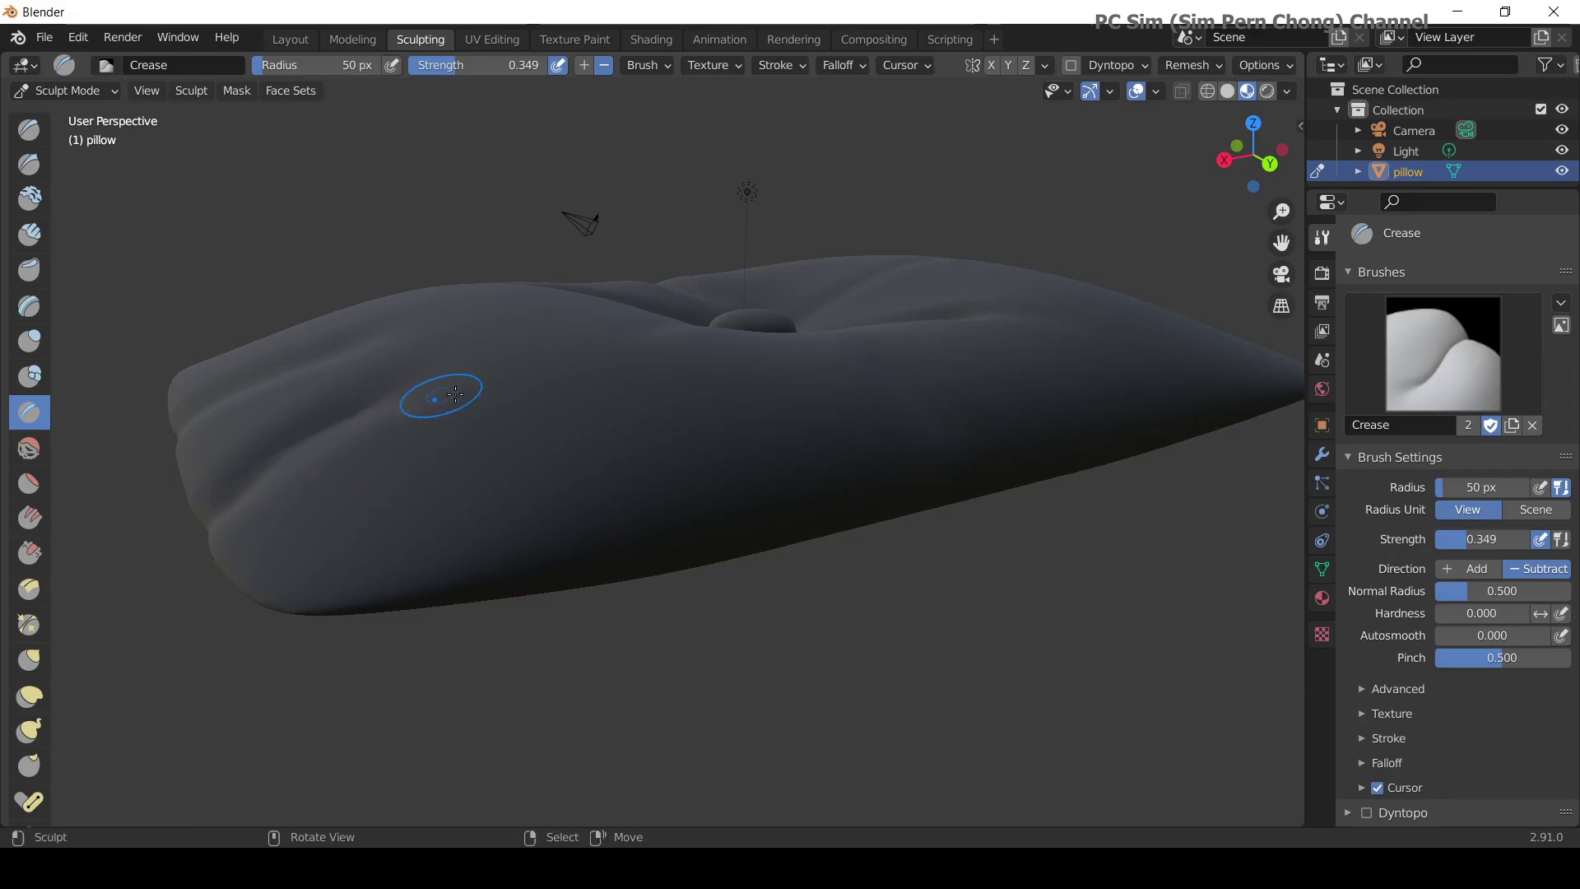
pyautogui.moveTo(529, 412); pyautogui.dragTo(588, 427, button='middle')
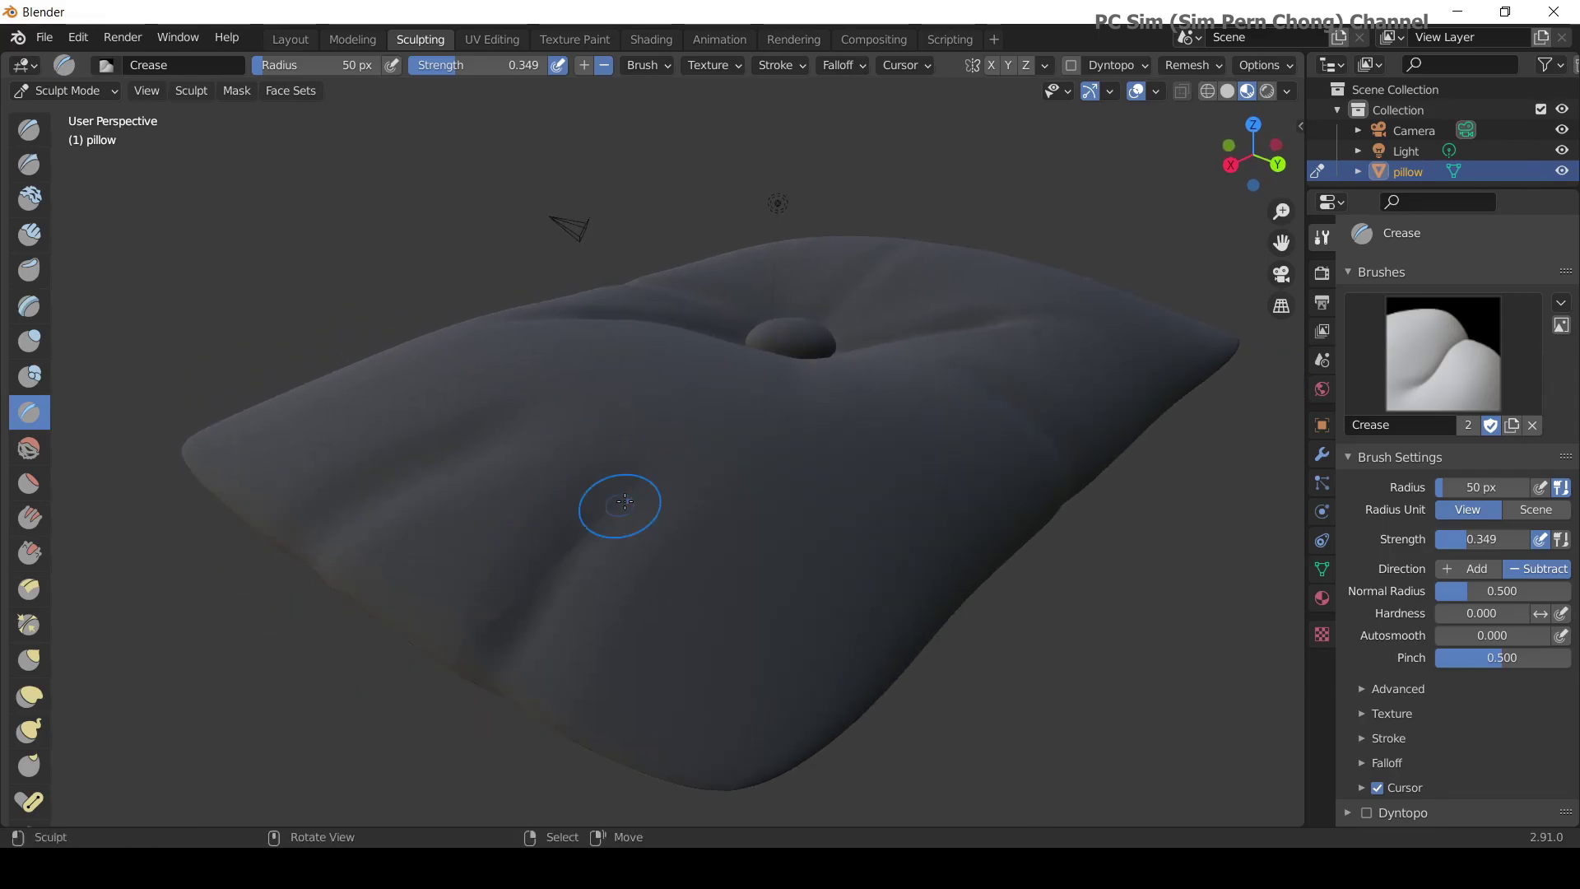
pyautogui.moveTo(677, 564)
pyautogui.mouseDown(button='middle')
pyautogui.moveTo(490, 613)
pyautogui.moveTo(403, 656)
pyautogui.moveTo(575, 613)
pyautogui.mouseUp(button='middle')
pyautogui.scroll(-2, 675, 485)
pyautogui.moveTo(677, 483); pyautogui.dragTo(612, 411, button='middle')
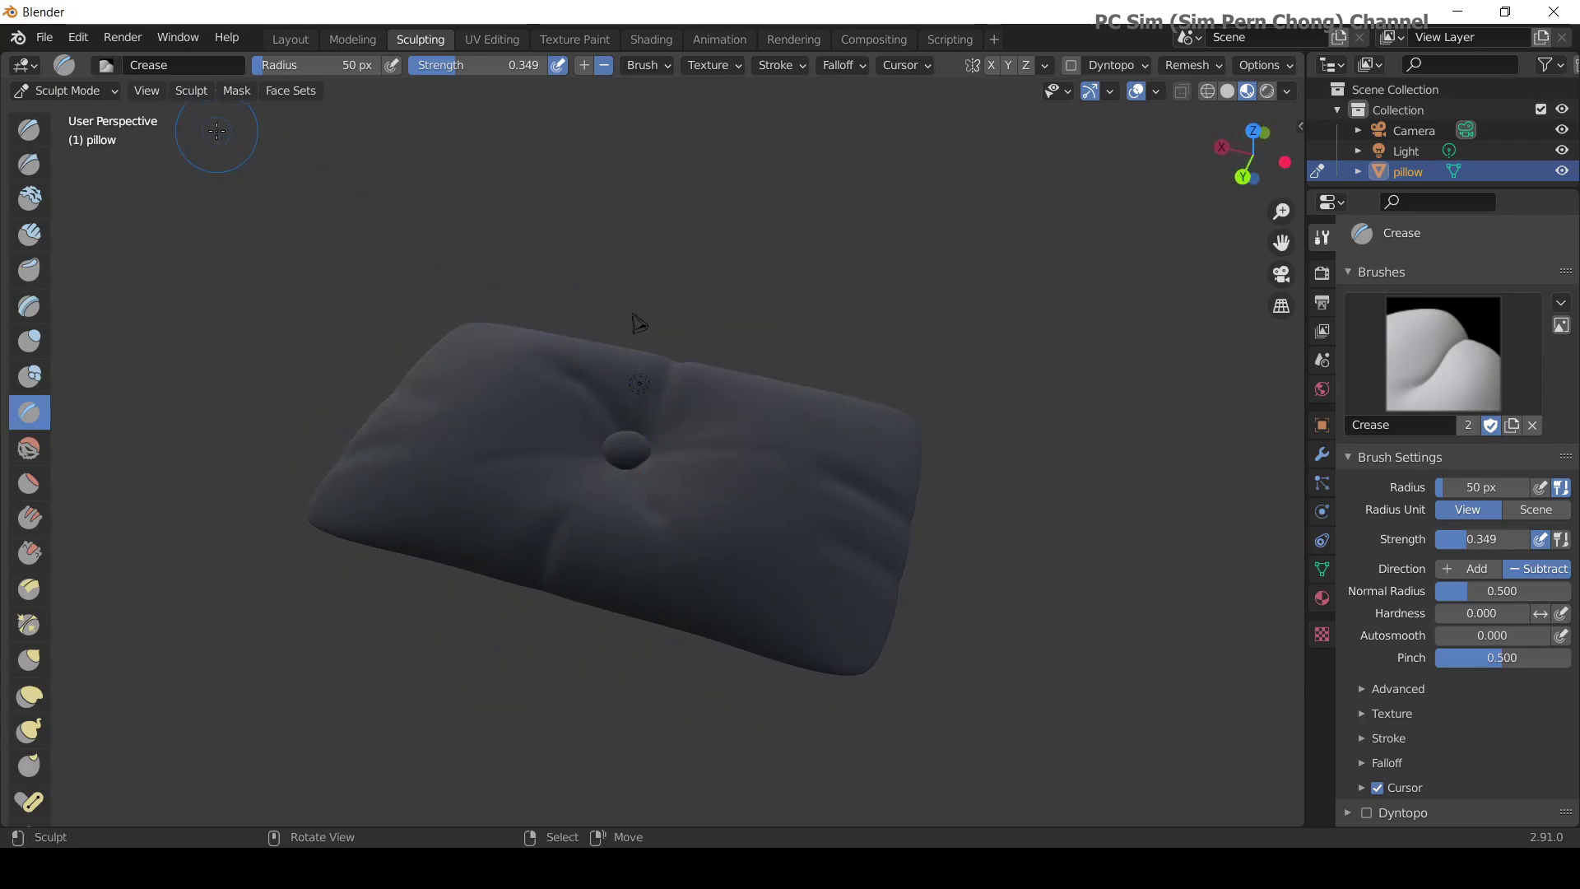
# Return to the Layout workspace and inspect the sculpted pillow's creases from several angles.
pyautogui.click(291, 45)
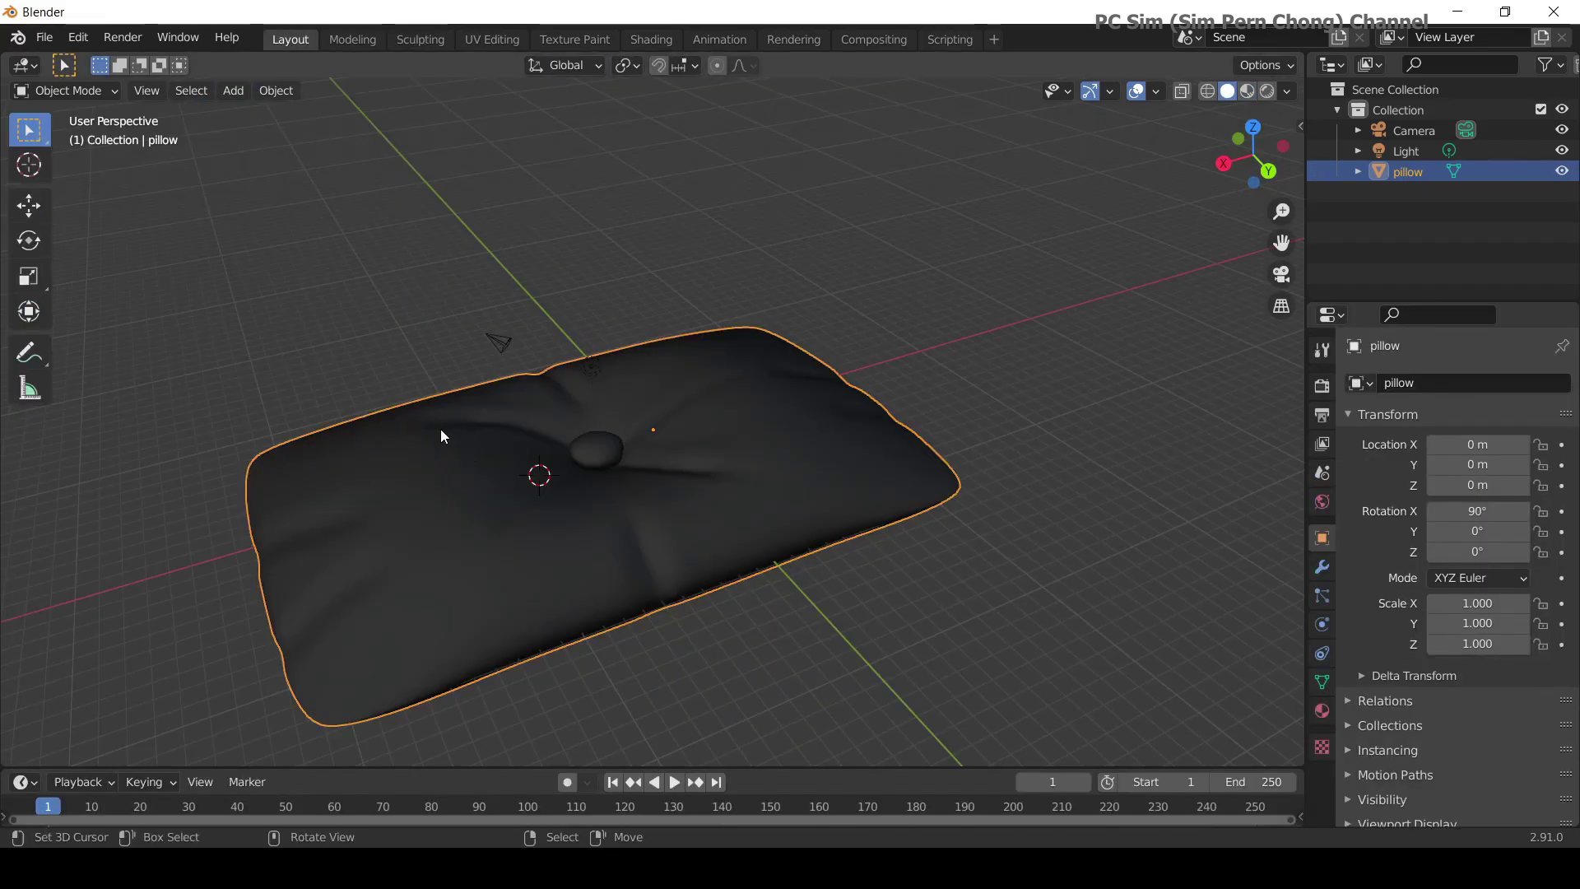
pyautogui.moveTo(441, 429); pyautogui.dragTo(773, 501, button='middle')
pyautogui.scroll(3, 864, 486)
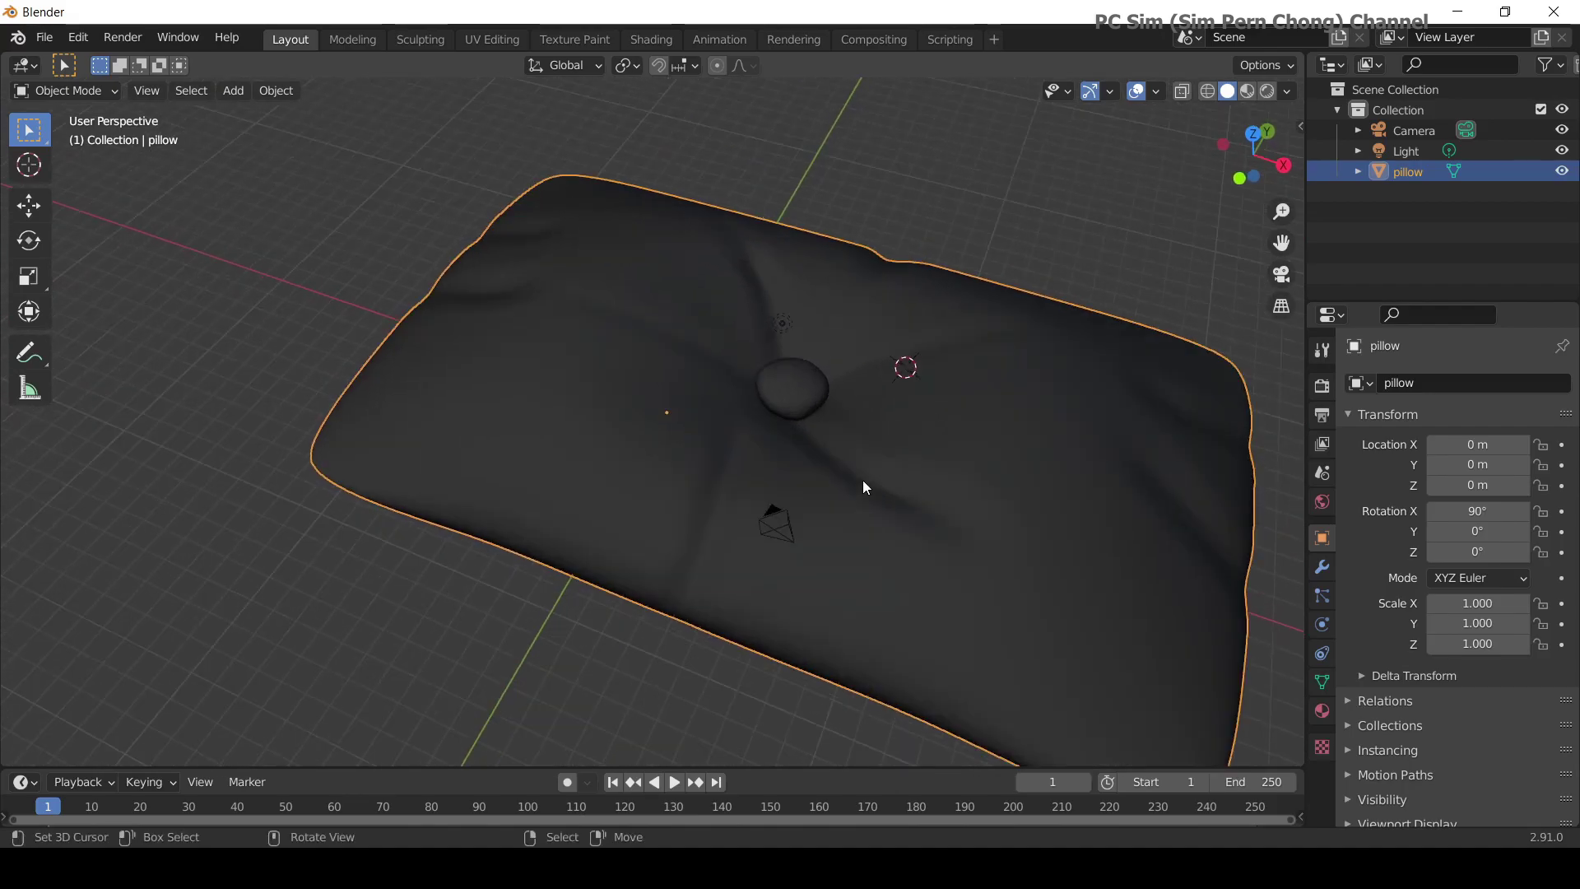
pyautogui.scroll(-2, 863, 481)
pyautogui.moveTo(862, 480); pyautogui.dragTo(703, 407, button='middle')
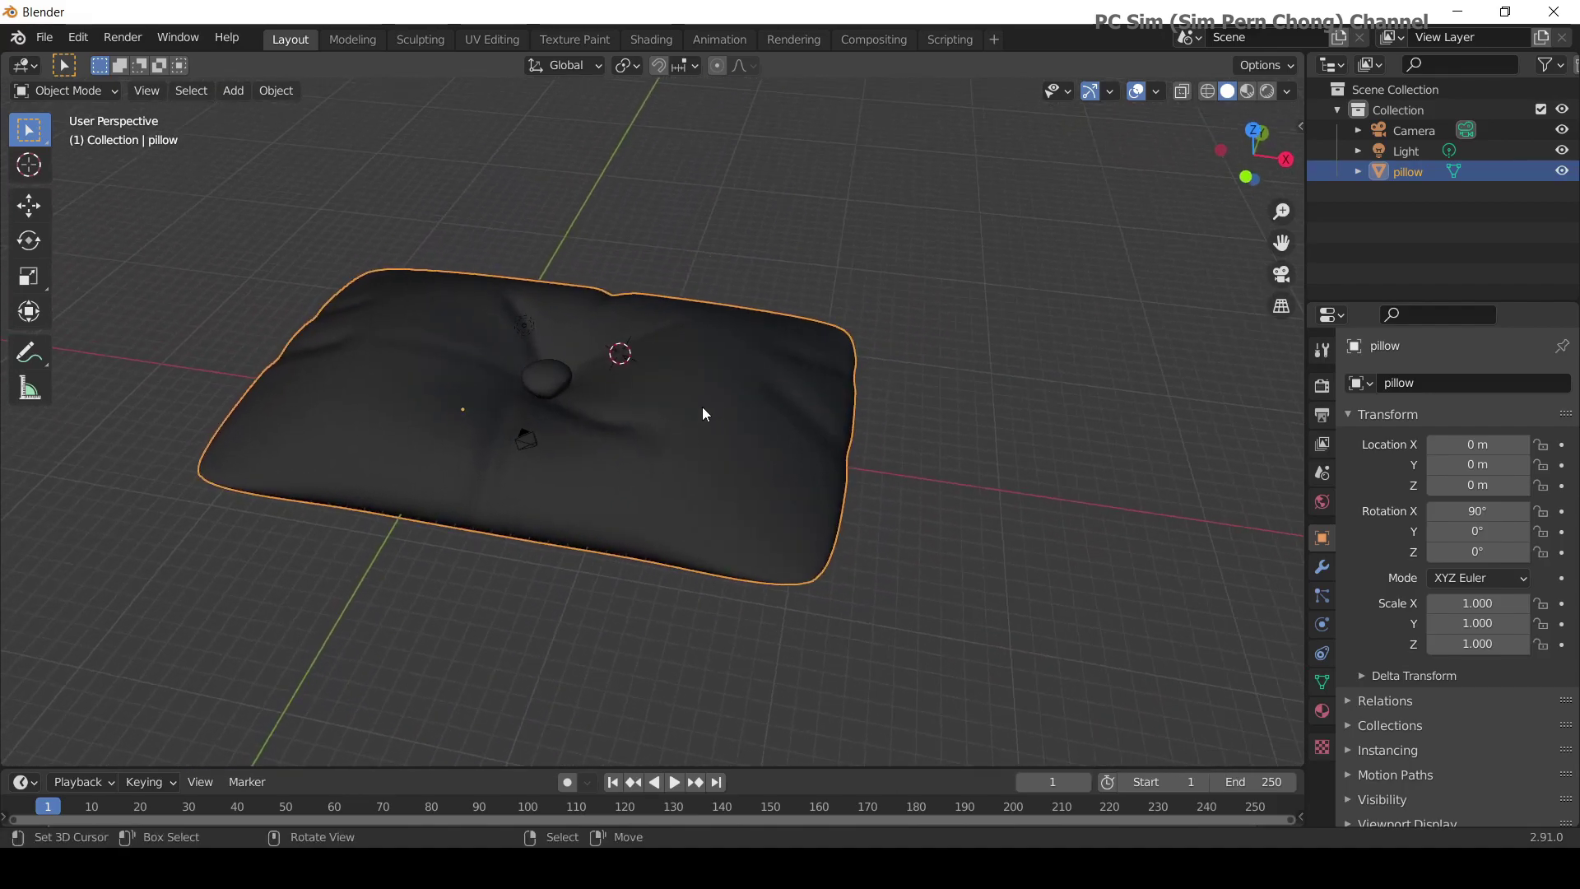
pyautogui.scroll(2, 632, 349)
pyautogui.moveTo(632, 348); pyautogui.dragTo(795, 393, button='middle')
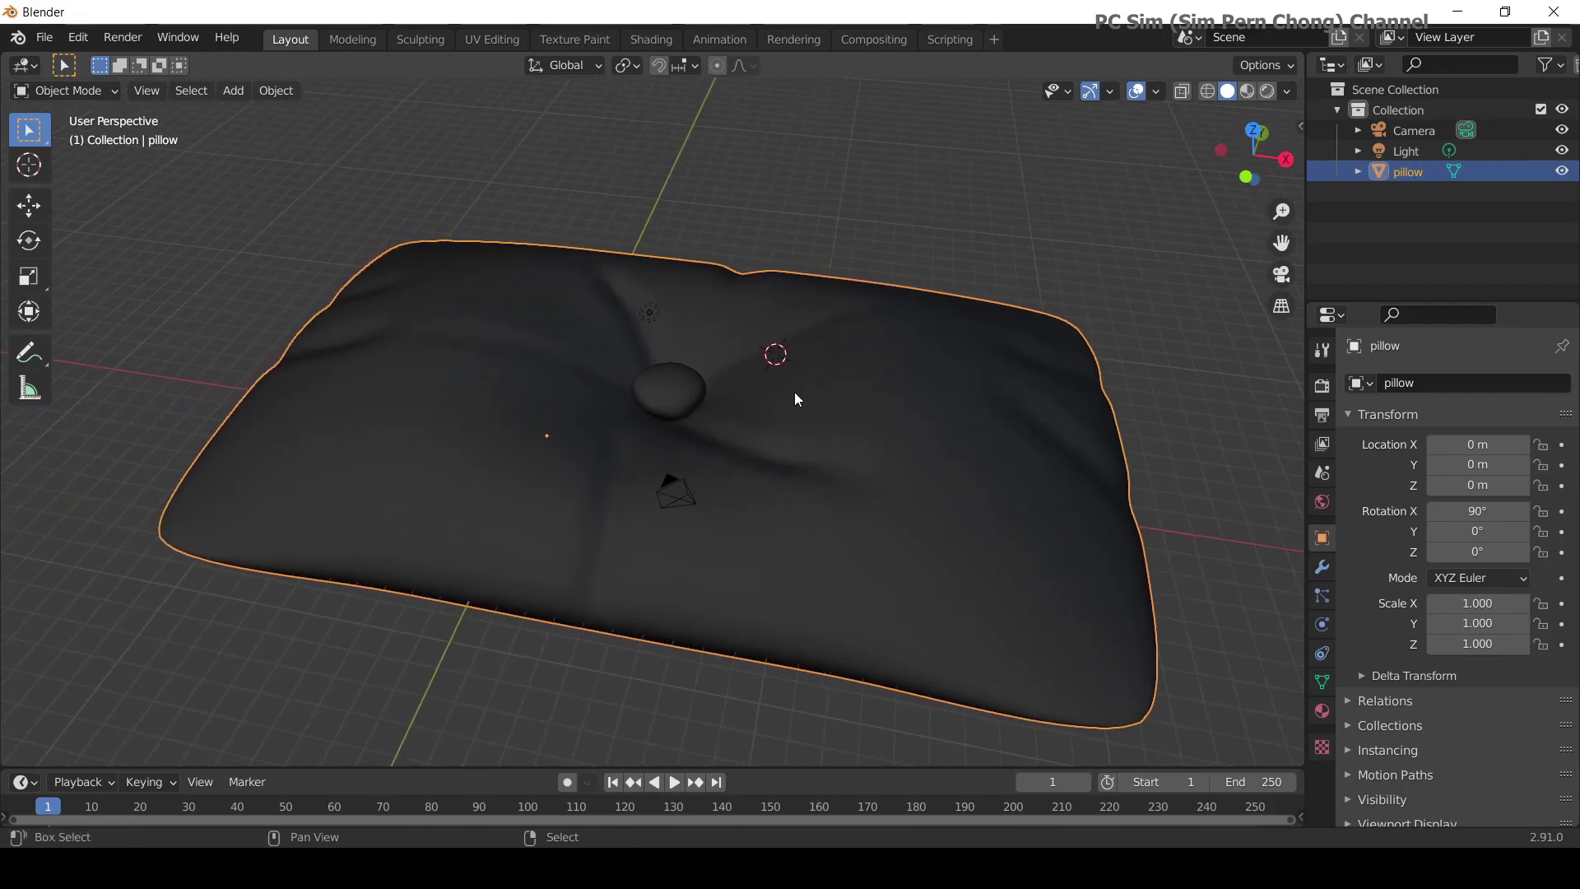
# Export the sculpted pillow in Wavefront OBJ format to the folder D:\A as pillow-2.obj.
pyautogui.click(44, 39)
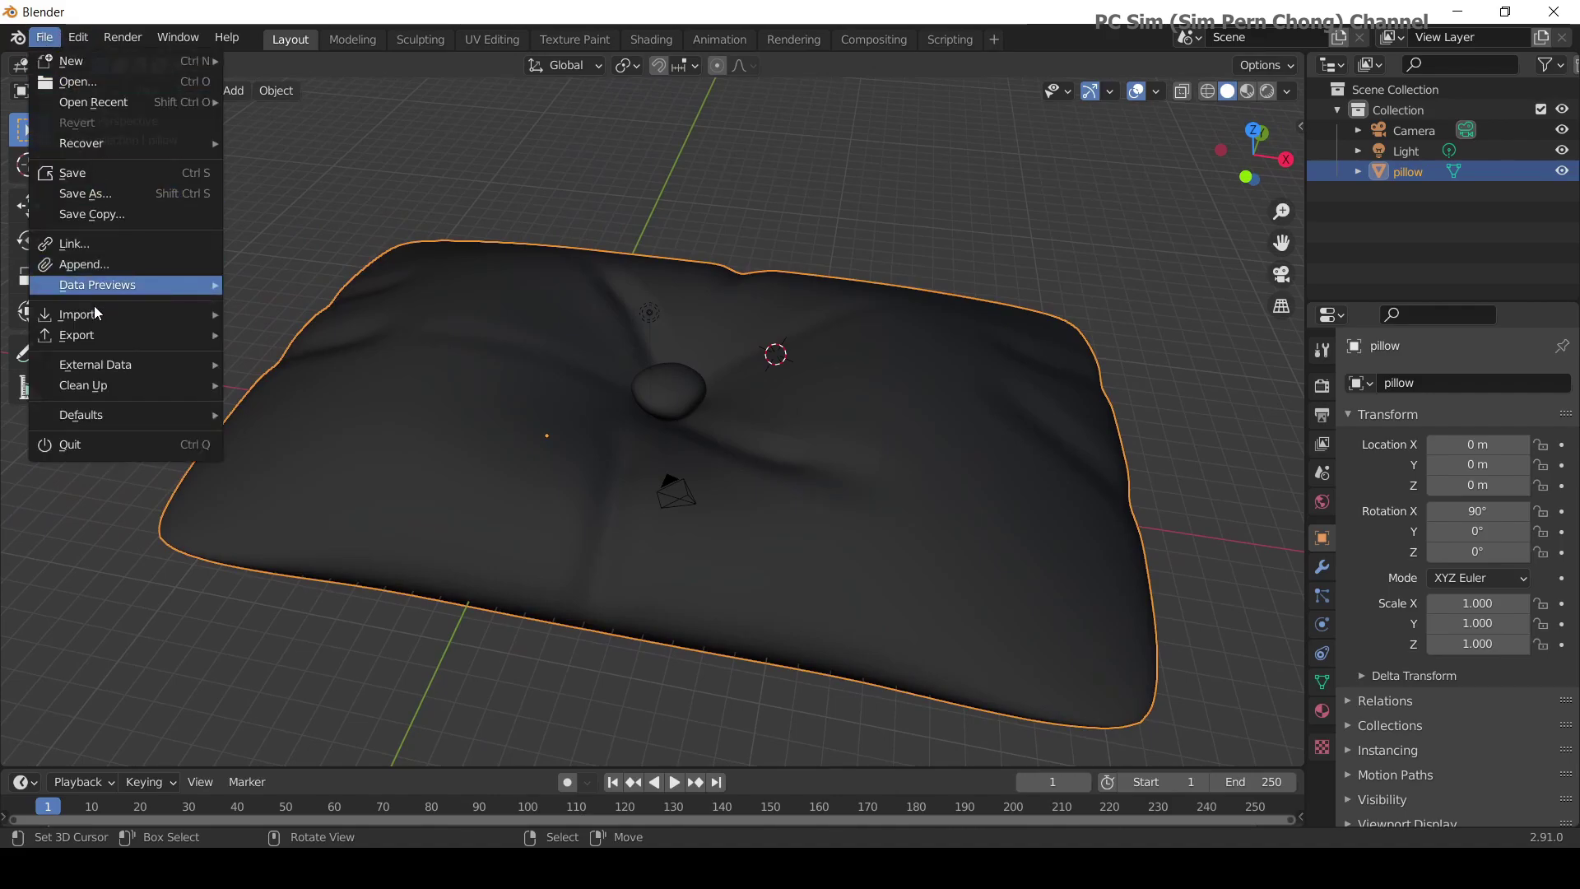
pyautogui.moveTo(92, 337)
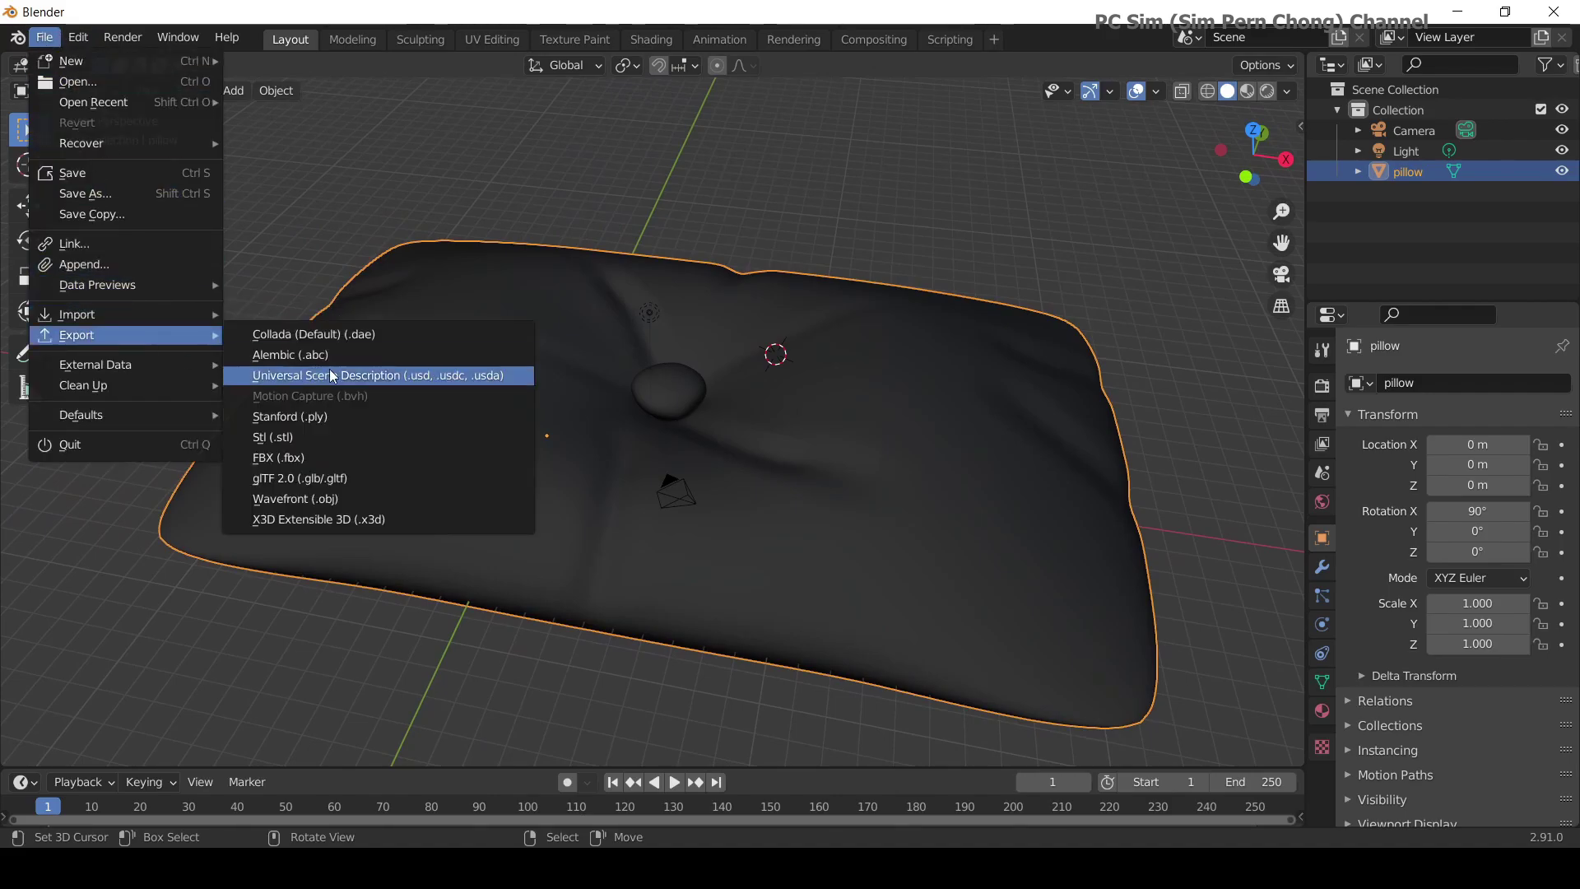
pyautogui.click(301, 498)
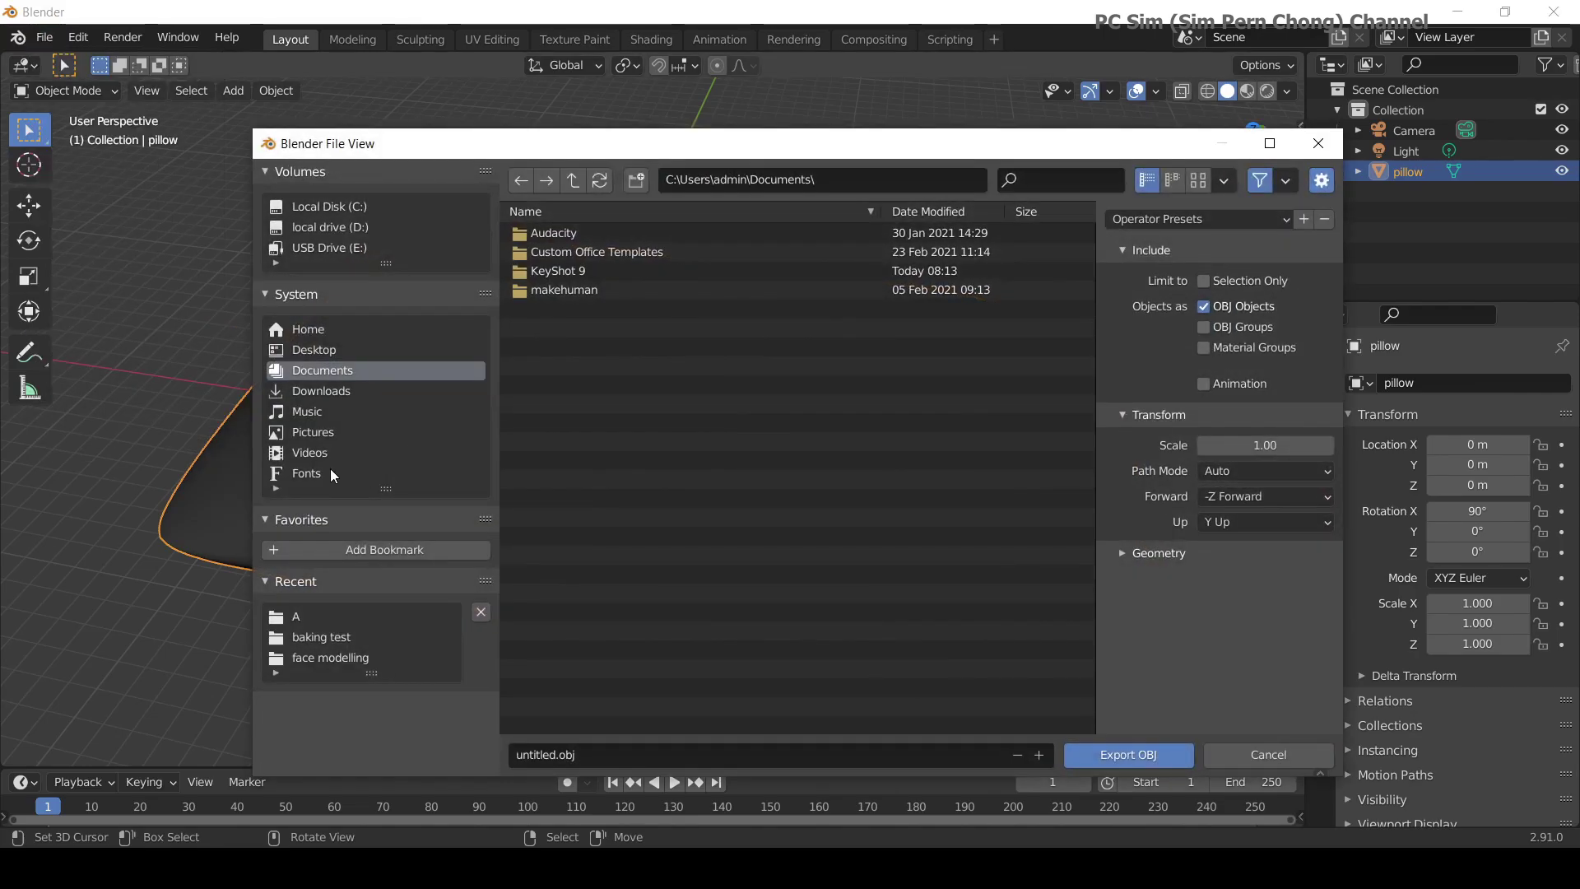
pyautogui.click(297, 624)
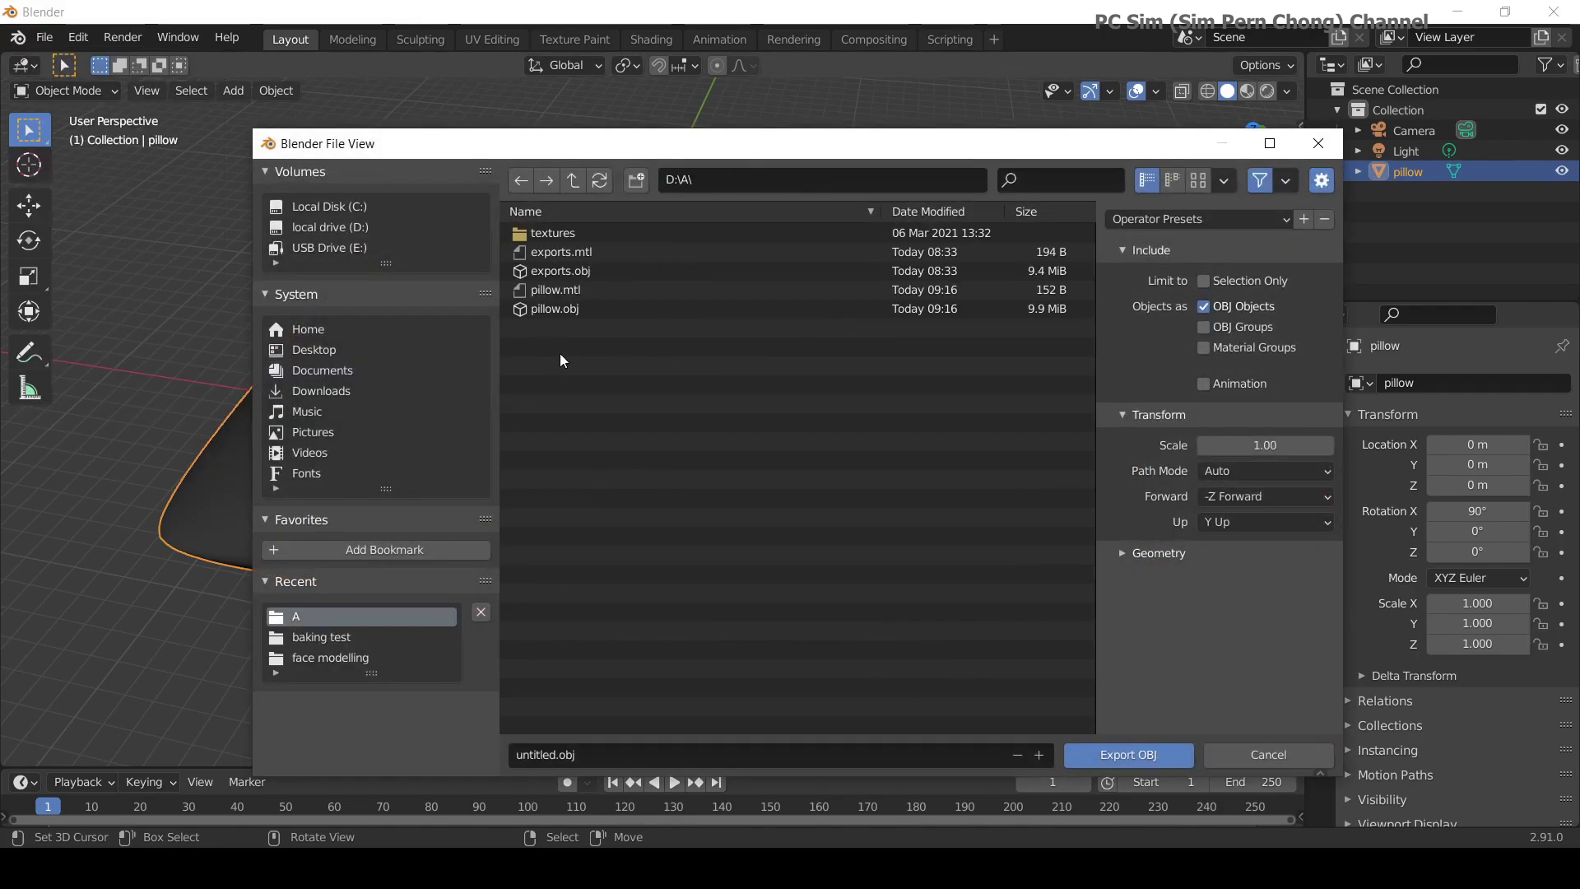
pyautogui.click(552, 311)
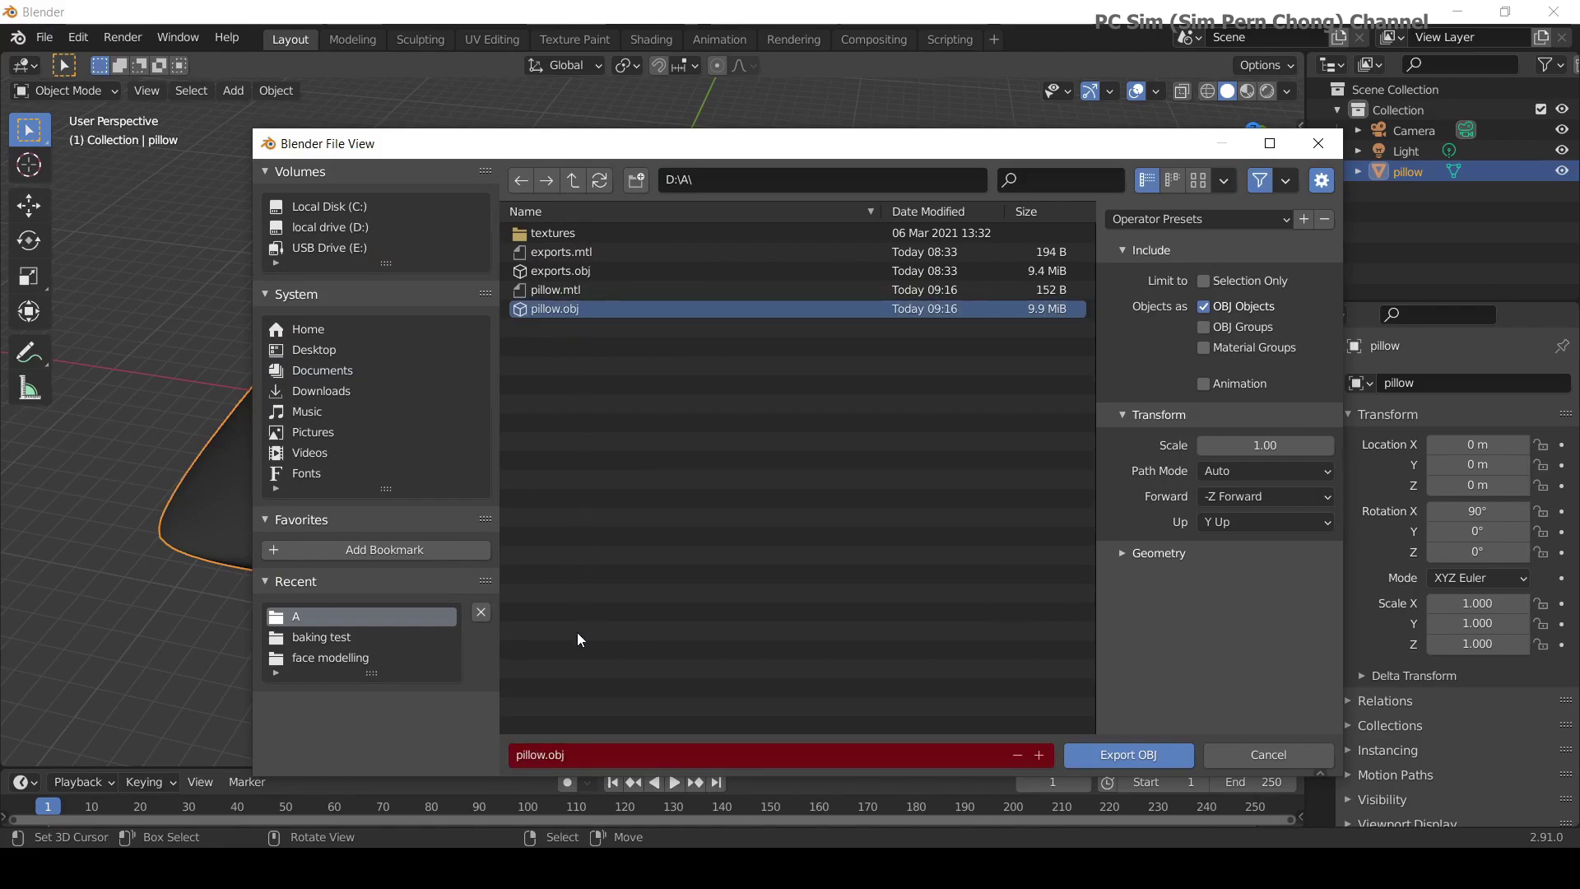
pyautogui.click(545, 755)
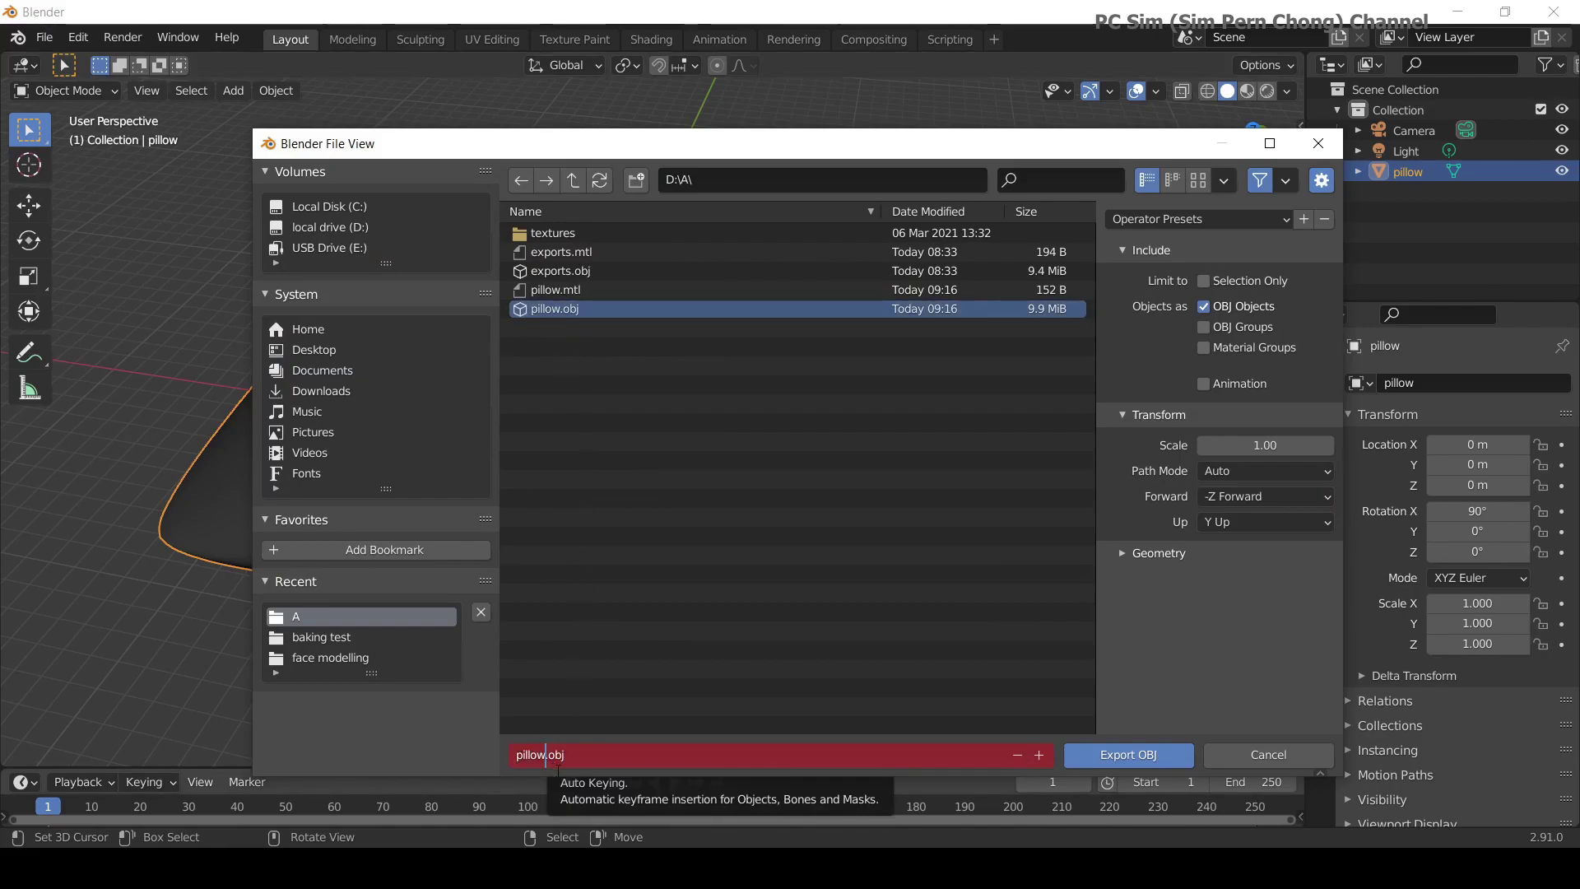
pyautogui.write('-2')
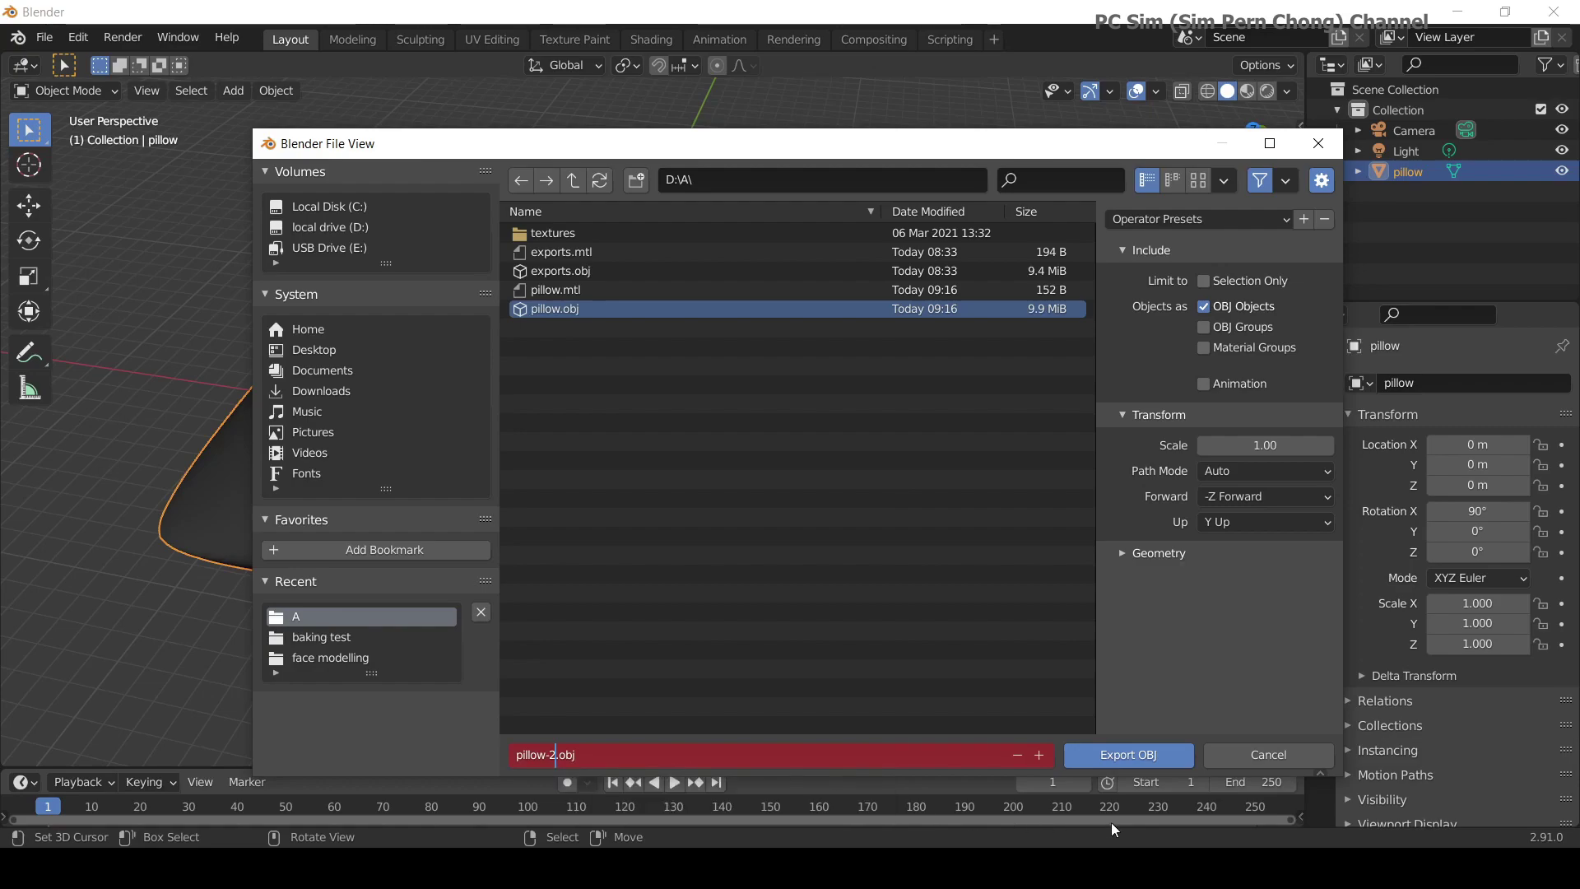
pyautogui.click(1150, 757)
pyautogui.click(1149, 757)
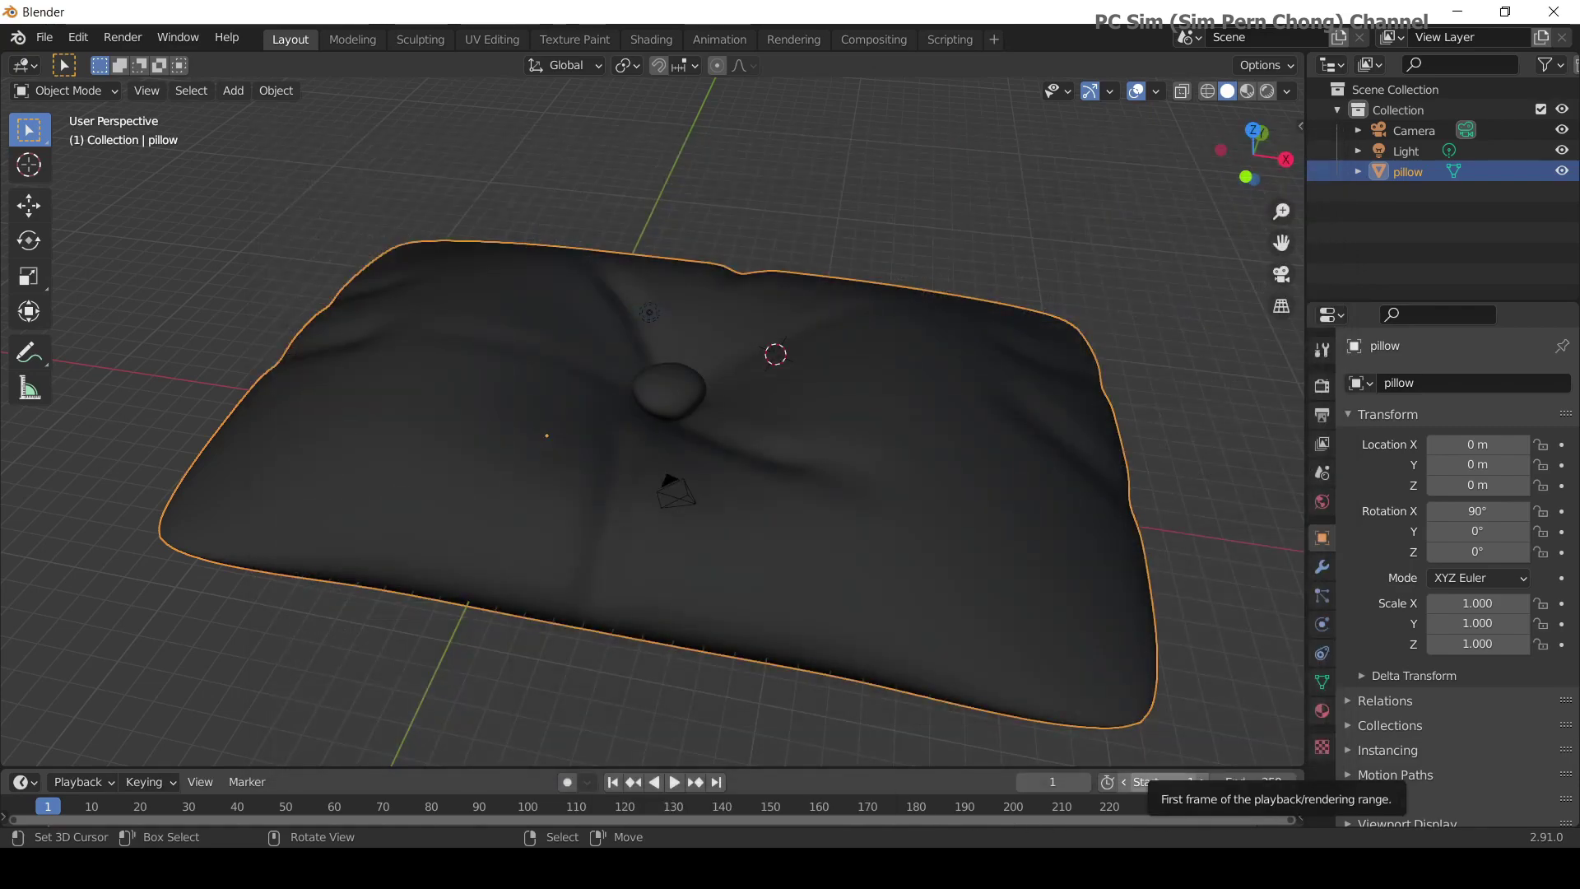
# Switch to Rhino and hide the original SubD cushion.
pyautogui.moveTo(984, 866)
pyautogui.click(984, 773)
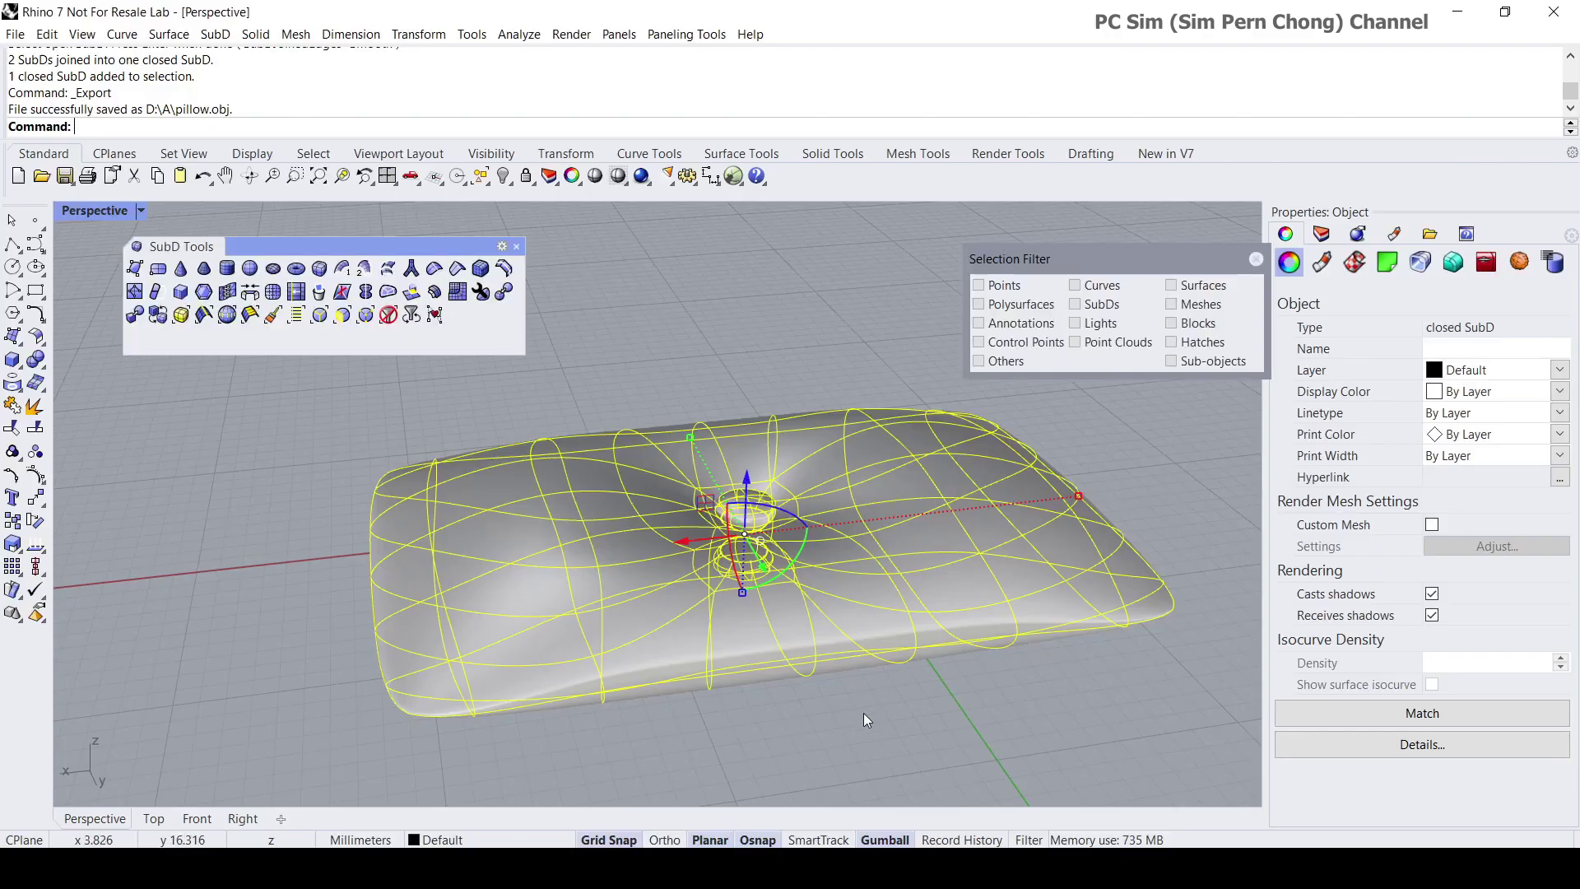
pyautogui.scroll(-5, 729, 508)
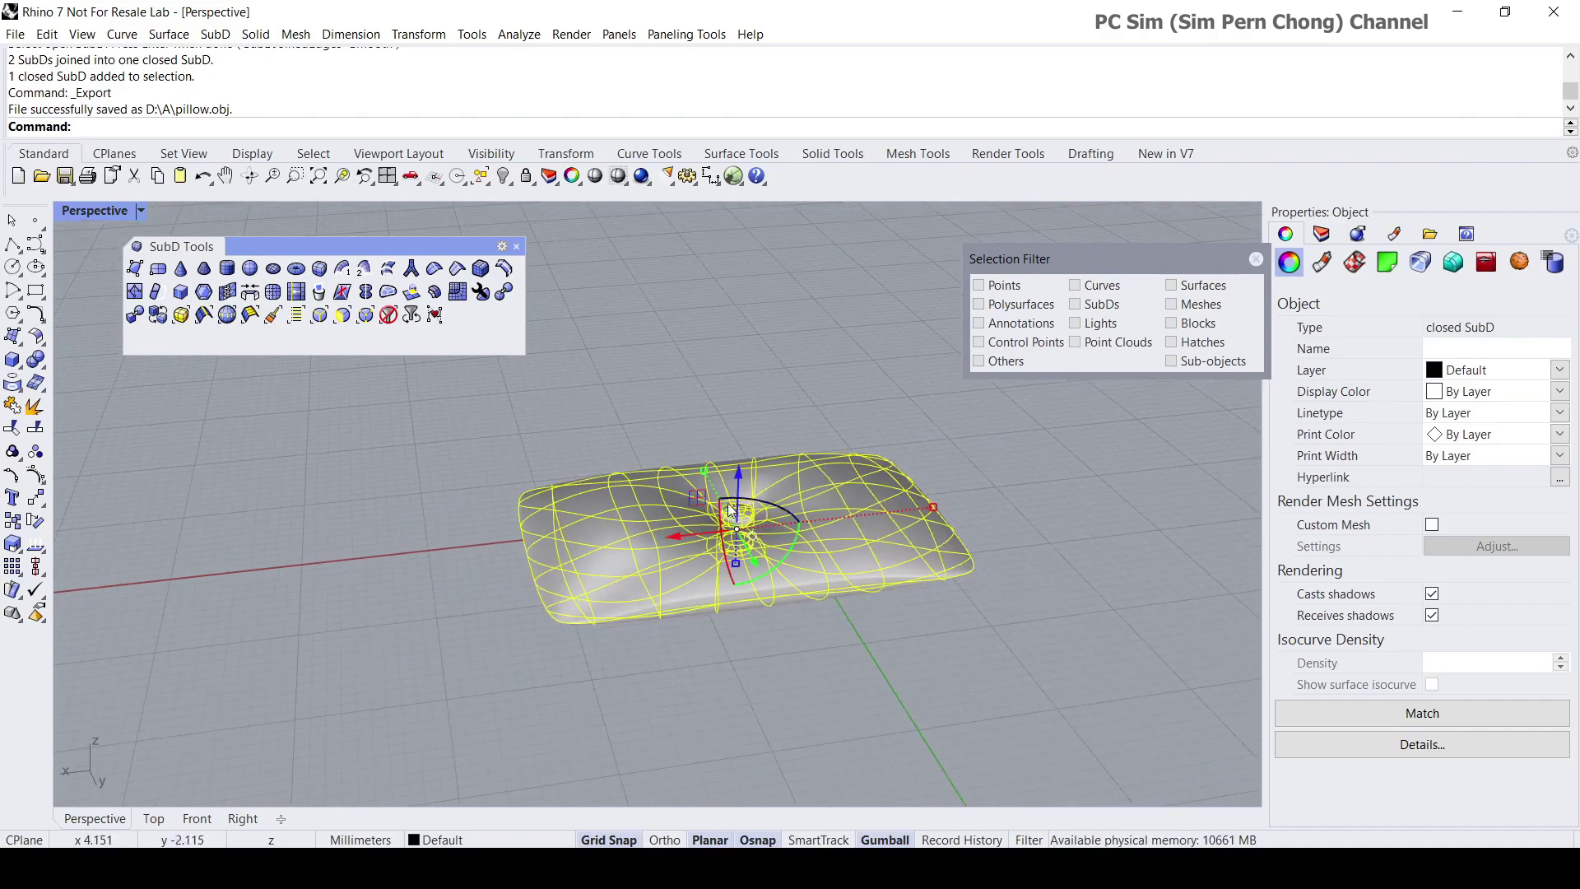
pyautogui.click(502, 178)
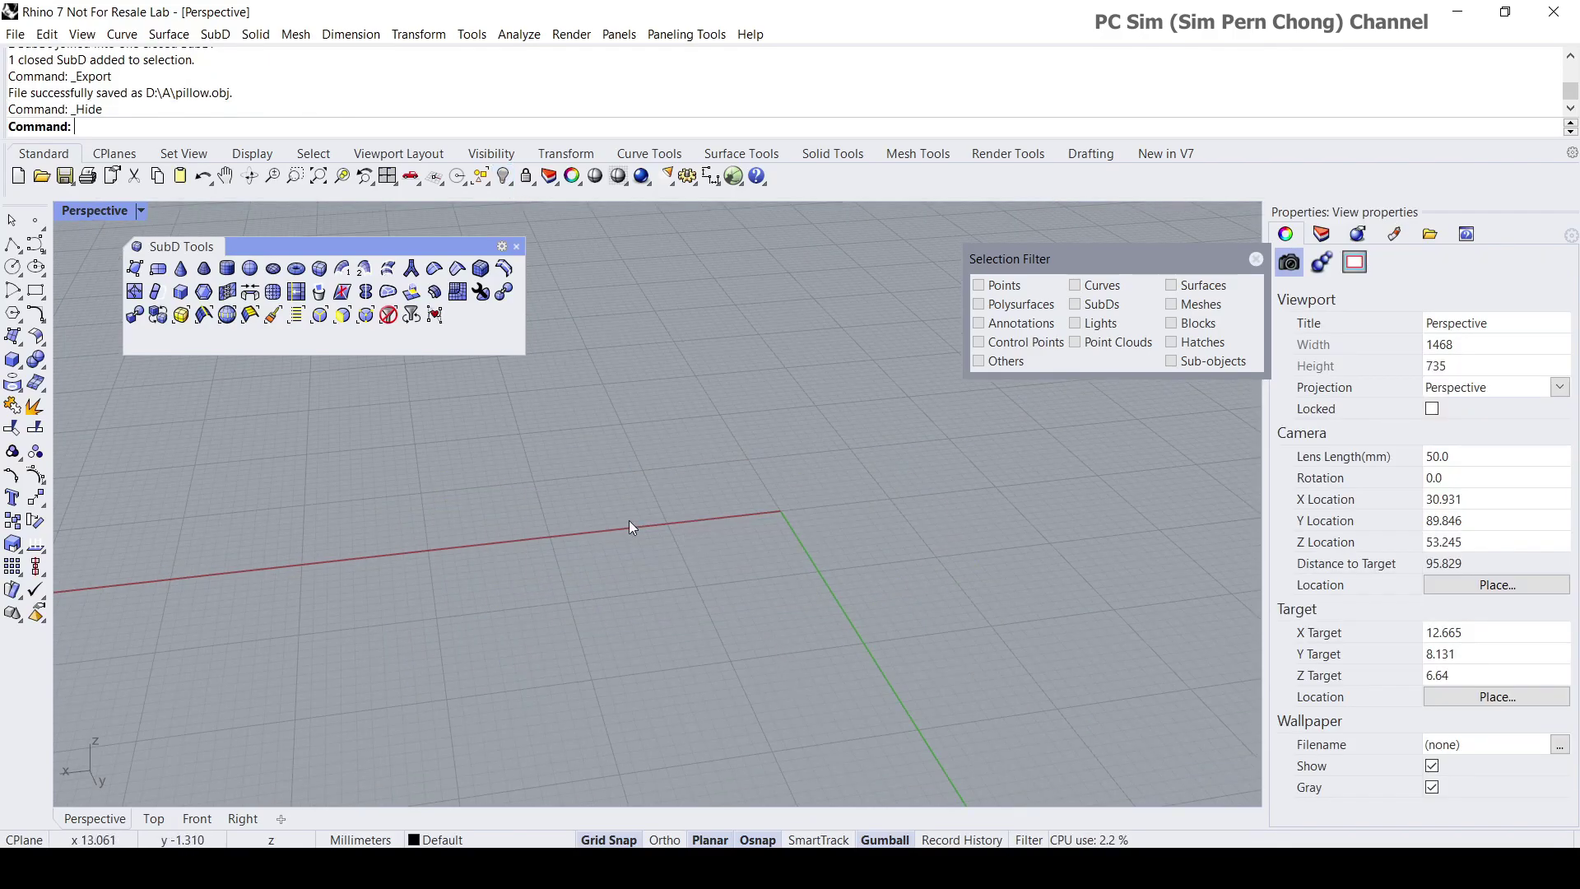
# Import the sculpted pillow file pillow-2.obj from D:\A into the model.
pyautogui.click(18, 31)
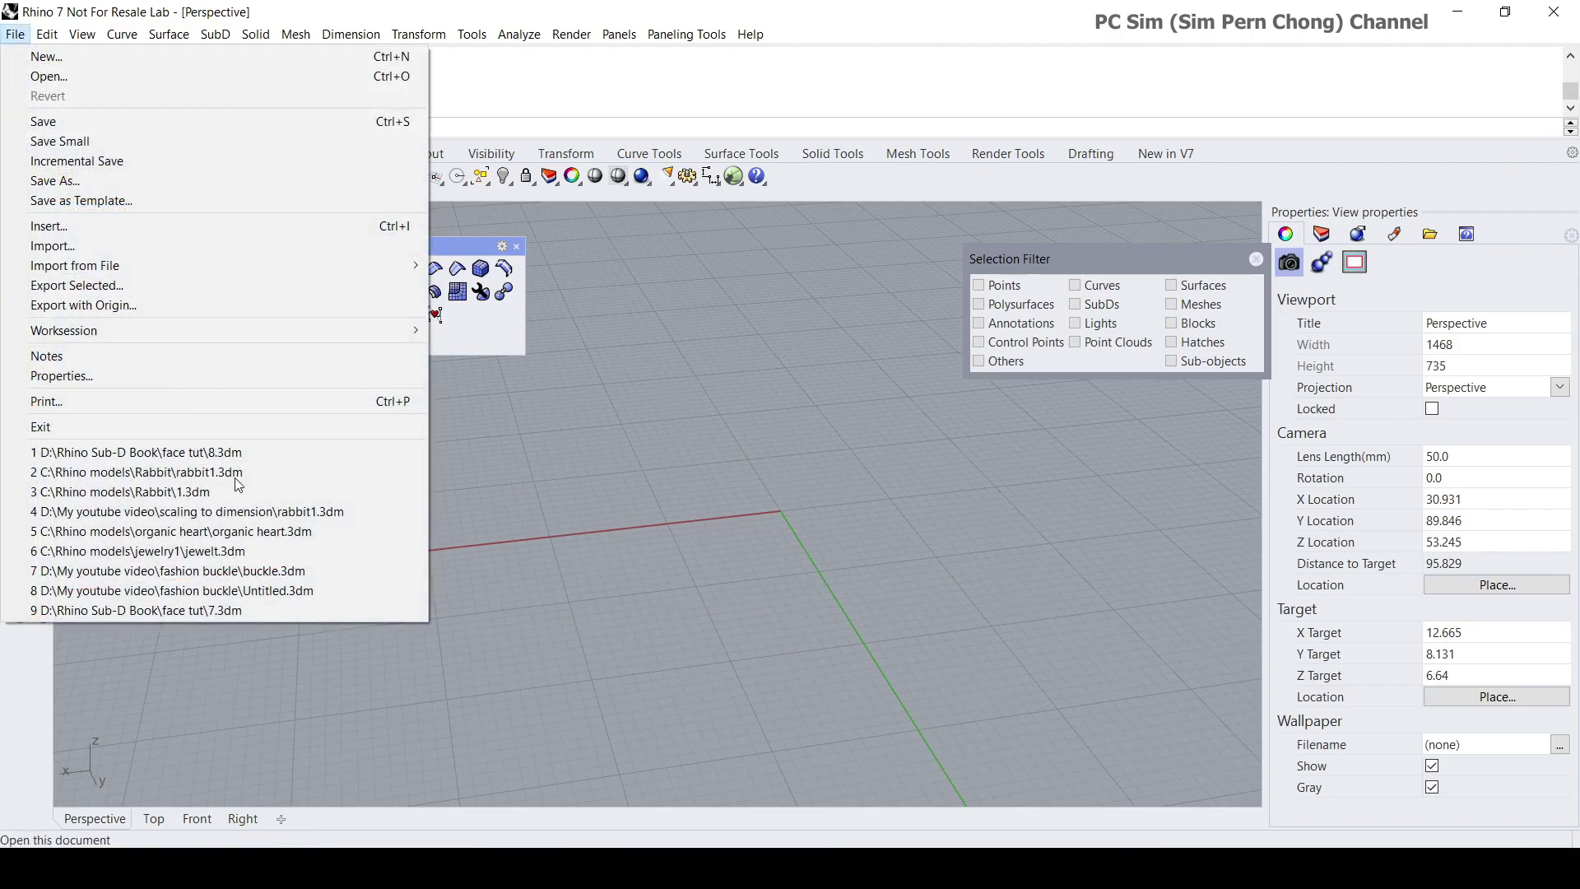
pyautogui.click(92, 248)
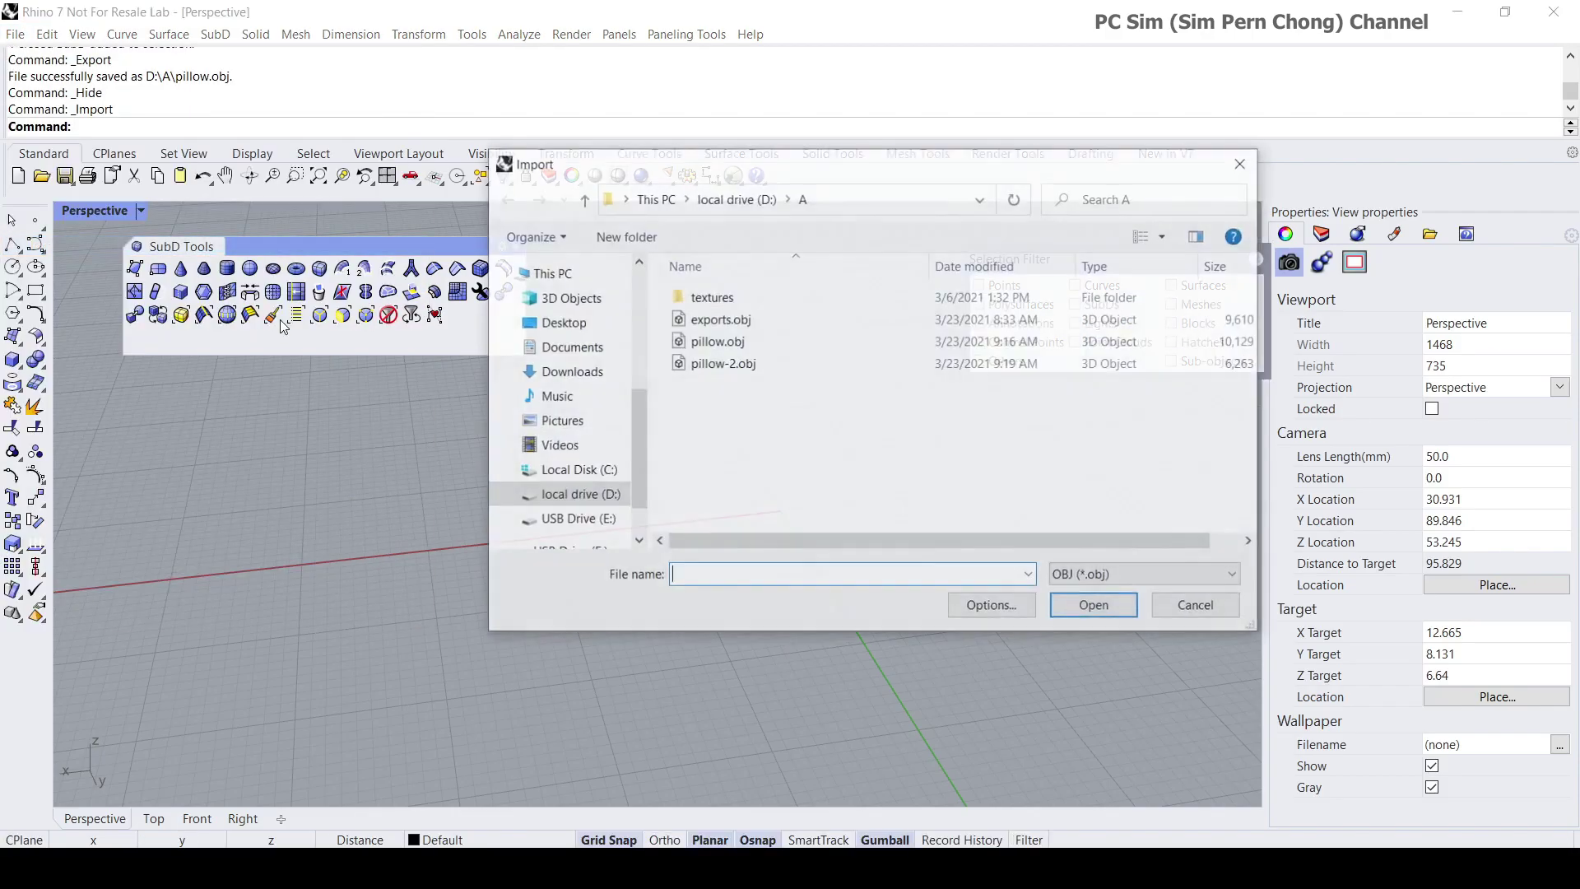
pyautogui.click(742, 364)
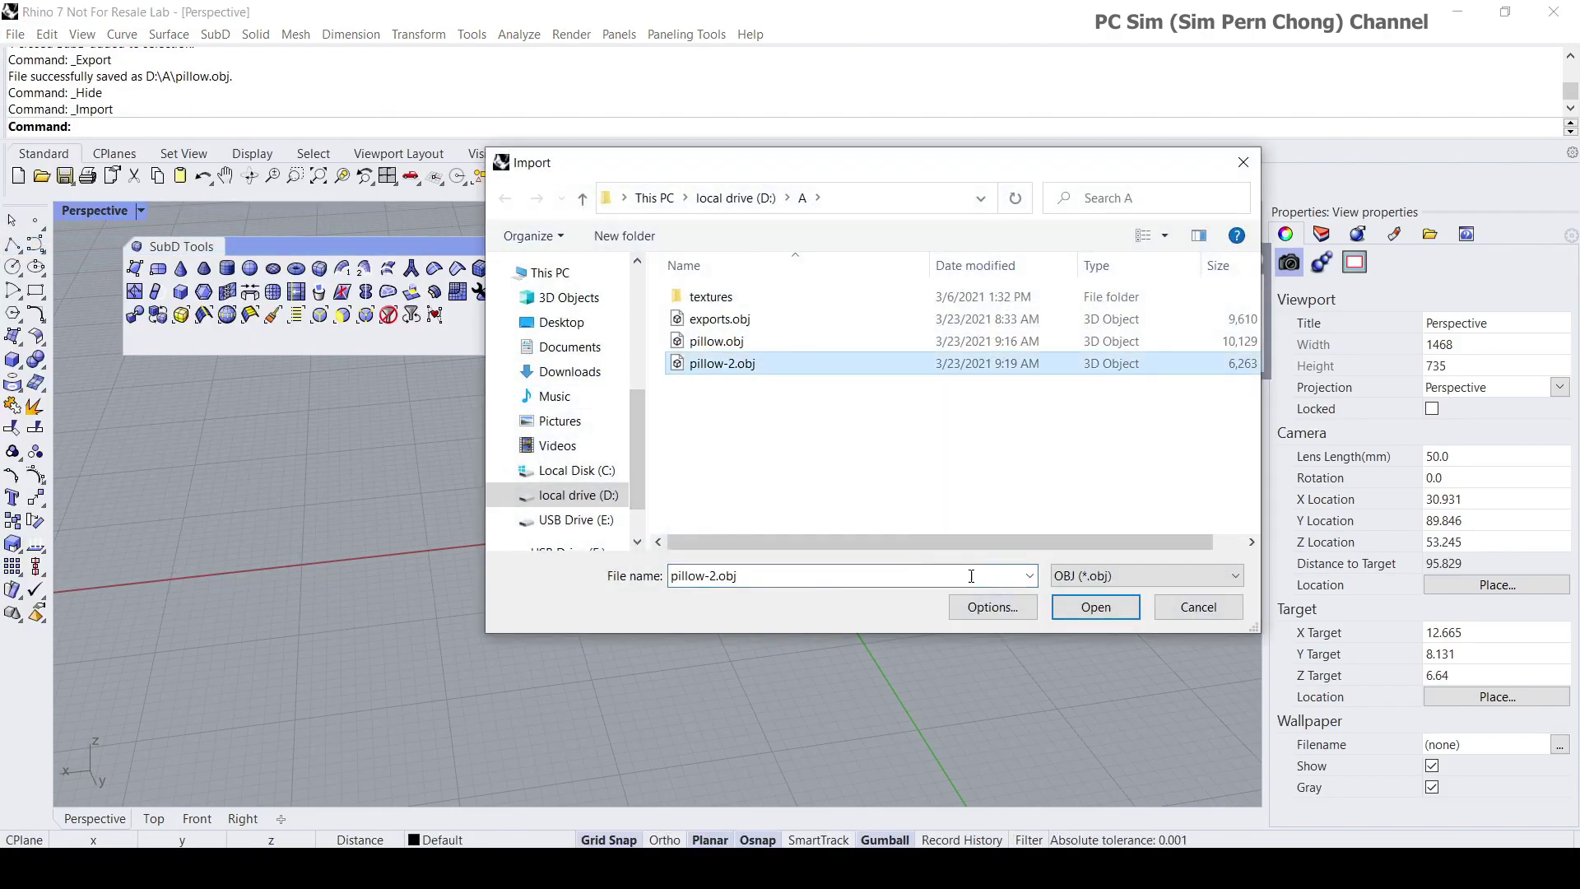
pyautogui.click(1095, 606)
pyautogui.click(701, 550)
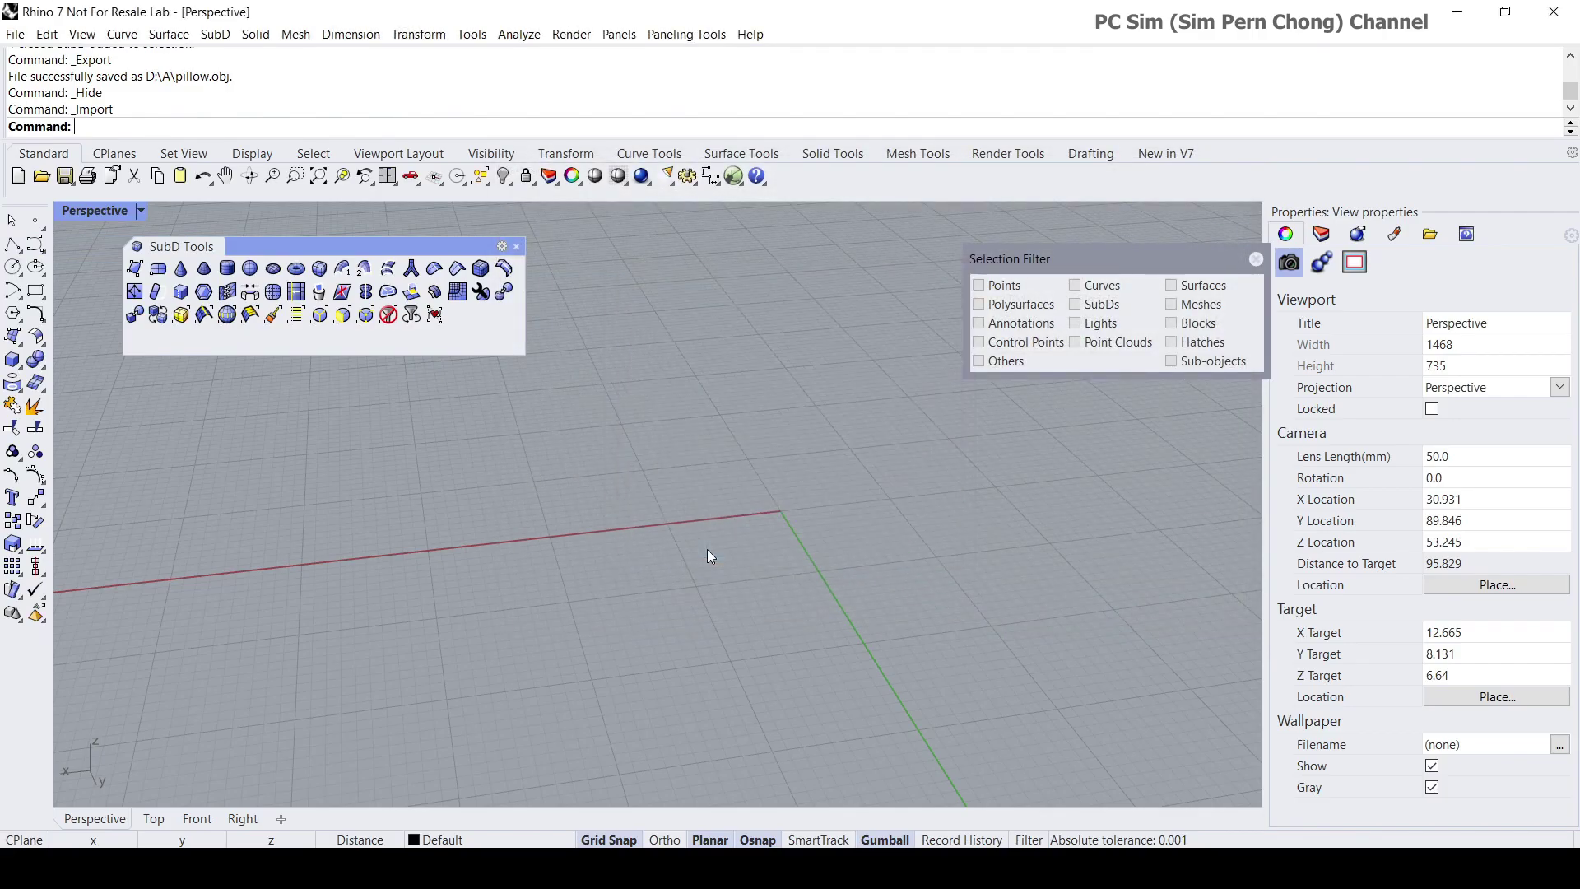
pyautogui.middleClick(760, 571)
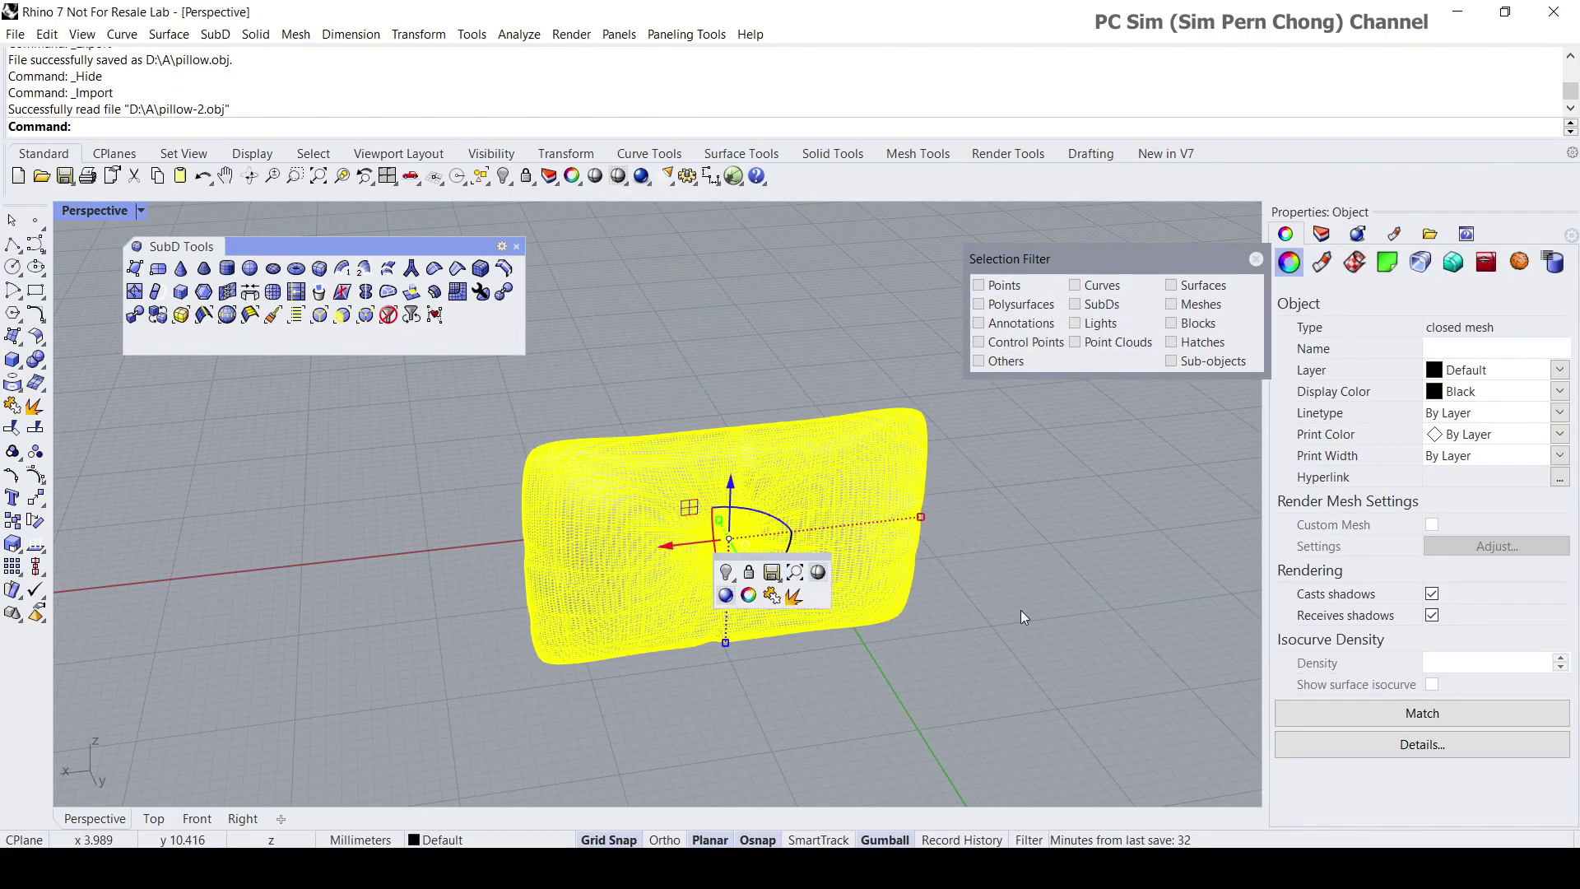
# Rotate the imported pillow mesh about the X axis so it lies flat, and deselect it.
pyautogui.moveTo(1021, 610); pyautogui.dragTo(1077, 561, button='right')
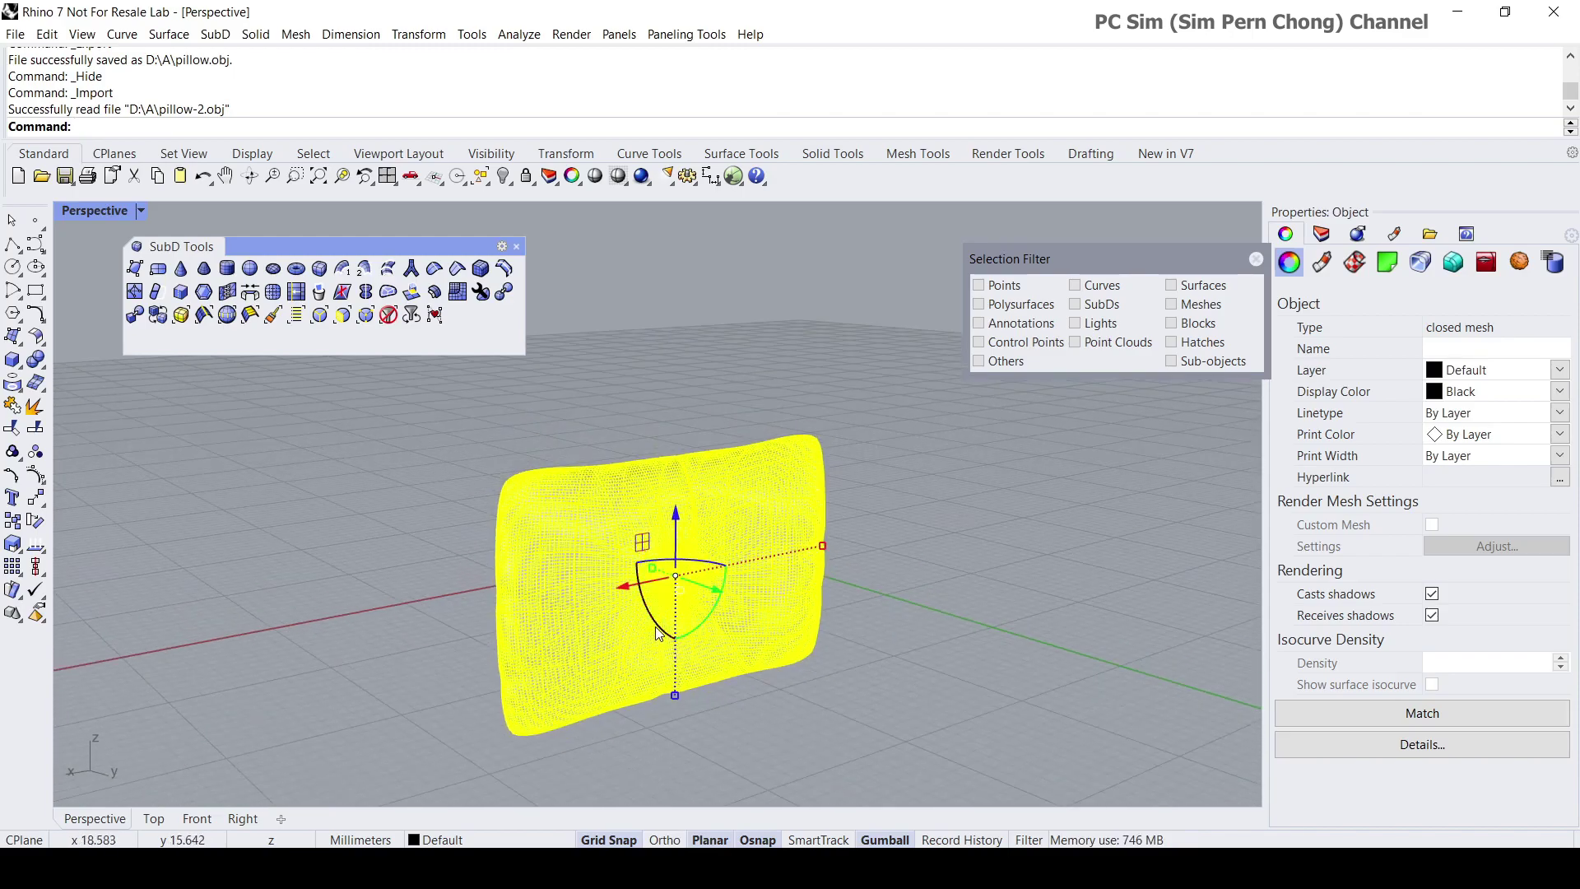
pyautogui.moveTo(655, 632); pyautogui.dragTo(722, 639)
pyautogui.click(454, 452)
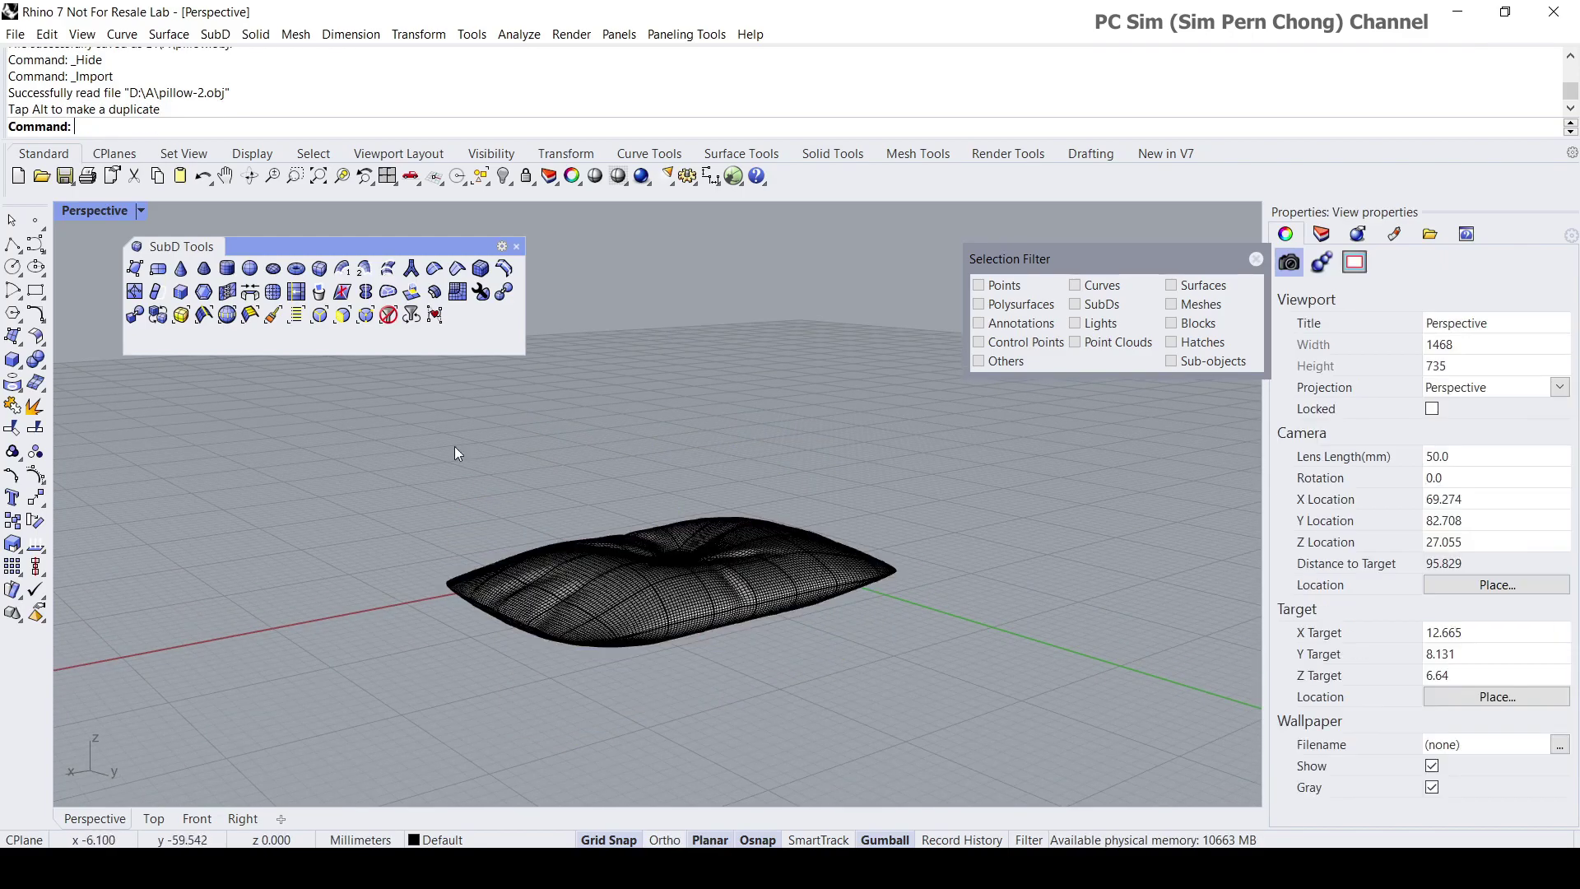
# Examine the imported pillow mesh's creases, button and mesh density up close and from several angles.
pyautogui.moveTo(864, 687); pyautogui.dragTo(393, 721, button='right')
pyautogui.scroll(4, 526, 724)
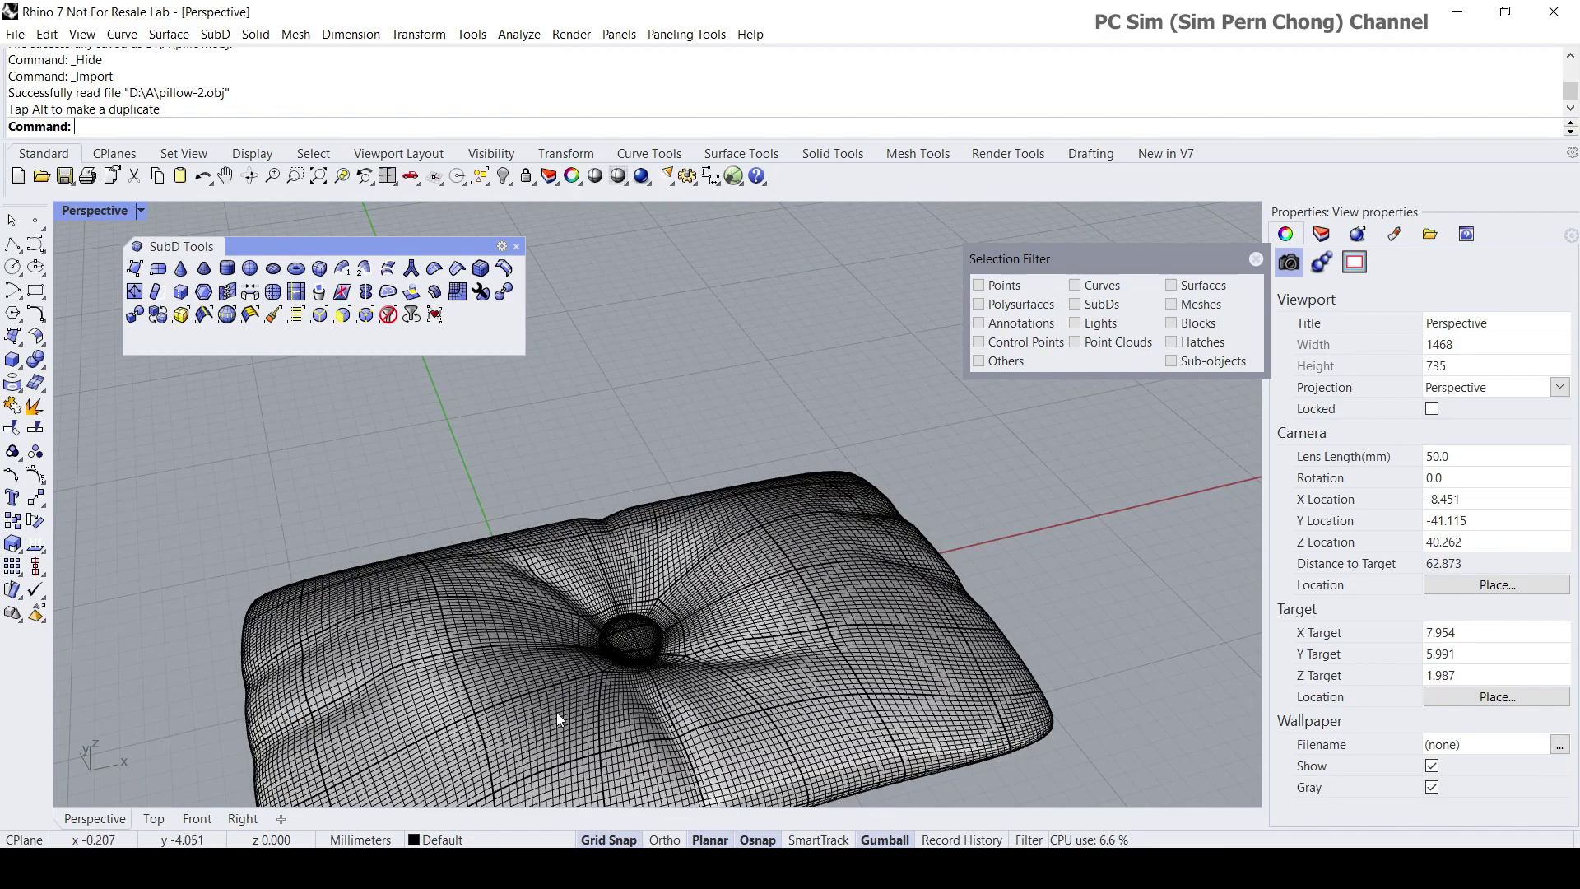
pyautogui.scroll(4, 594, 701)
pyautogui.scroll(-4, 611, 693)
pyautogui.keyDown('shift'); pyautogui.moveTo(632, 485); pyautogui.dragTo(691, 323, button='right'); pyautogui.keyUp('shift')
pyautogui.moveTo(705, 412); pyautogui.dragTo(502, 367, button='right')
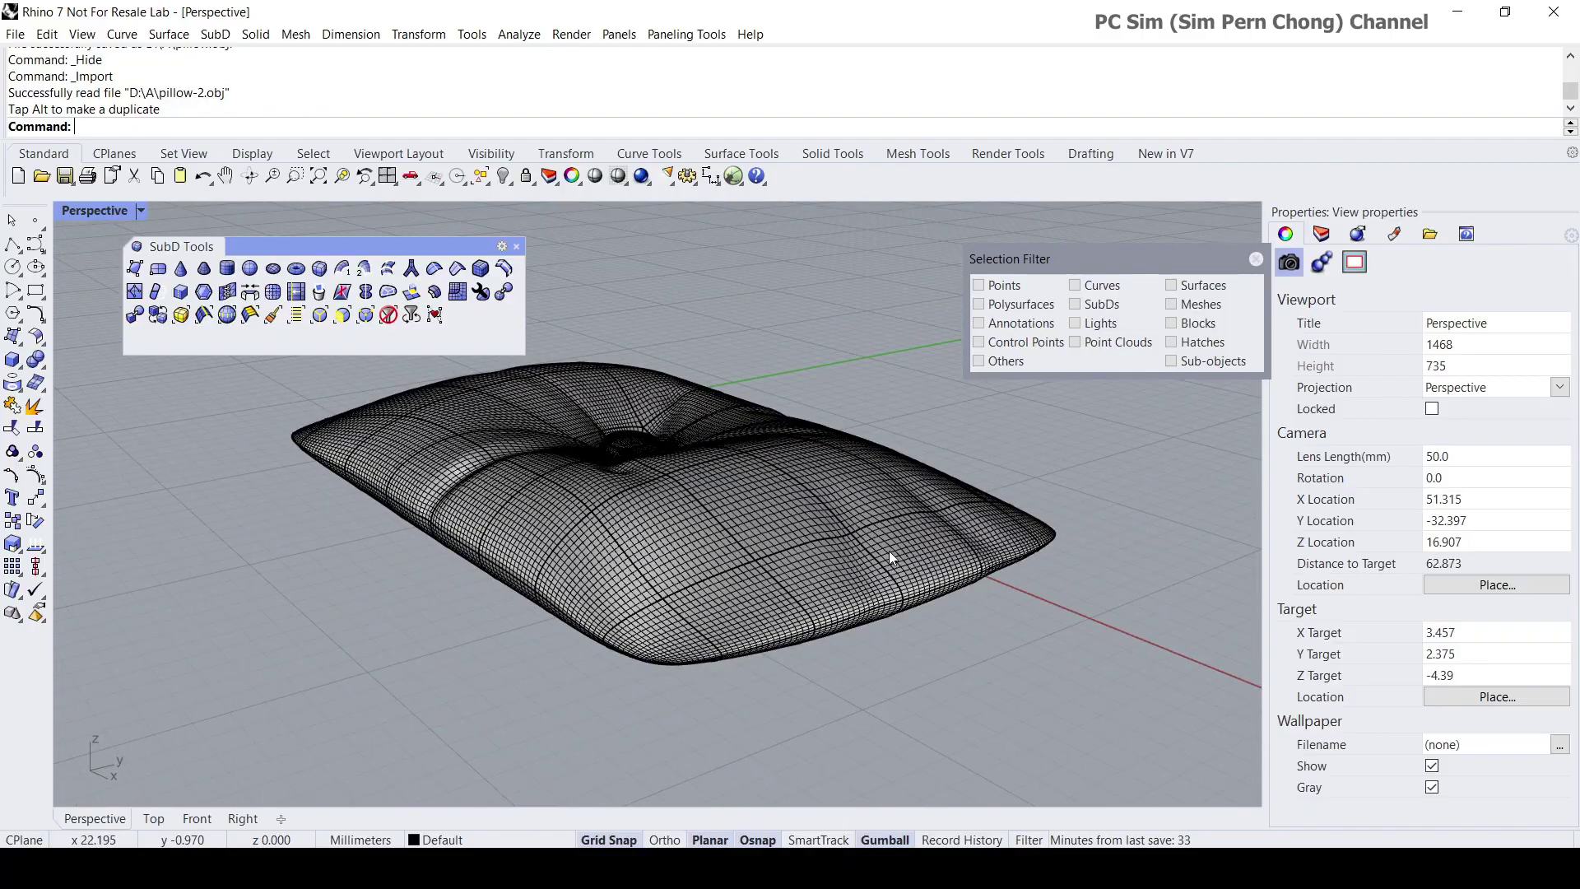
pyautogui.moveTo(889, 551); pyautogui.dragTo(451, 603, button='right')
pyautogui.scroll(2, 830, 586)
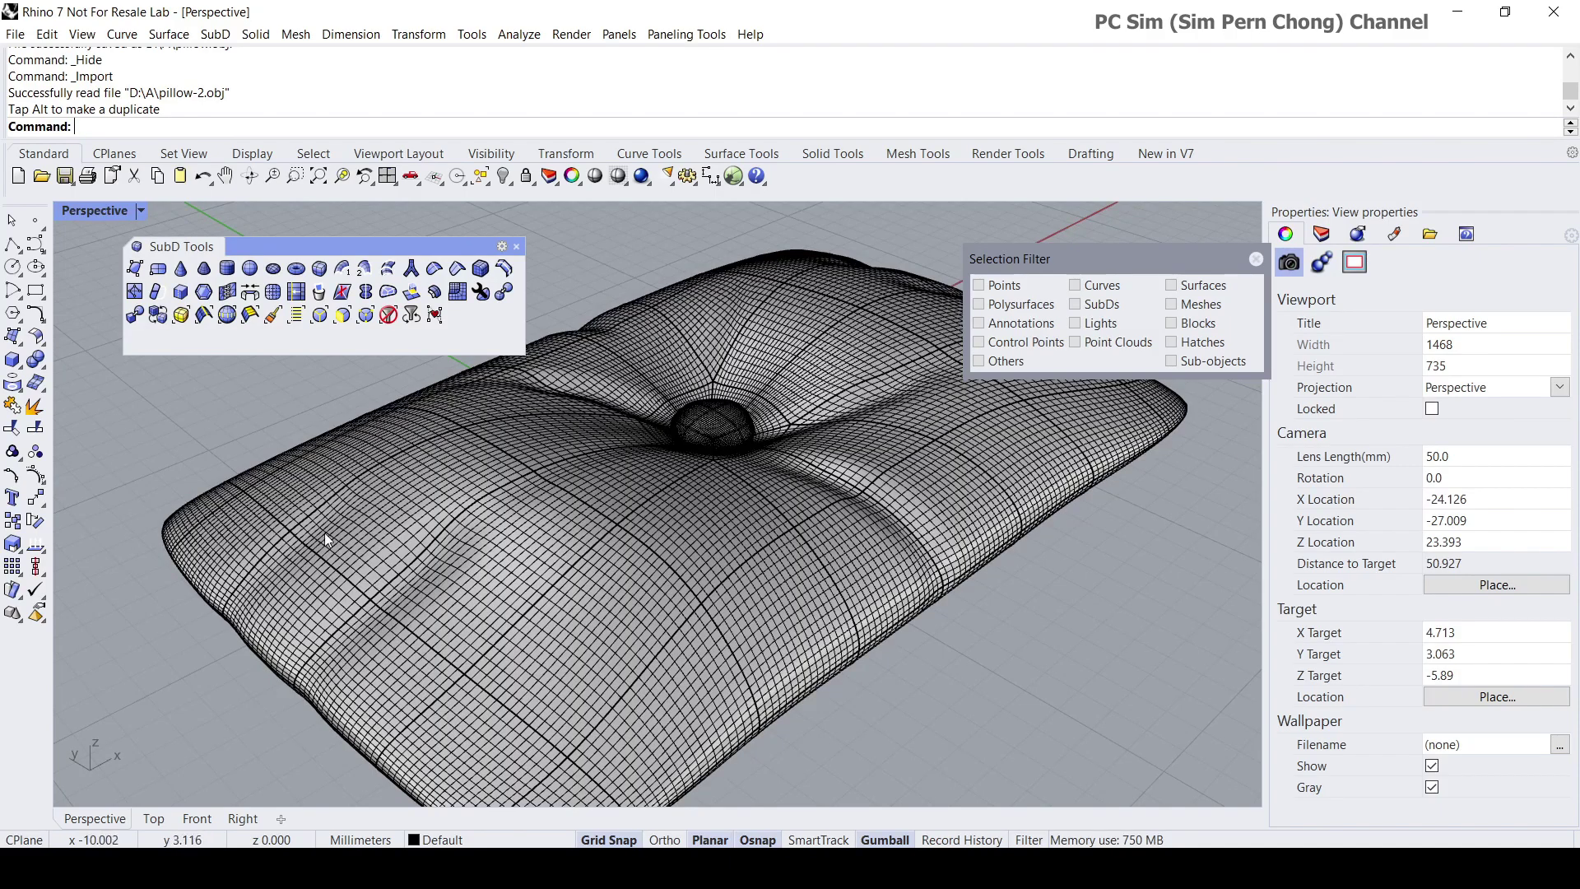
pyautogui.scroll(-4, 523, 504)
pyautogui.keyDown('shift'); pyautogui.moveTo(600, 491); pyautogui.dragTo(604, 535, button='right'); pyautogui.keyUp('shift')
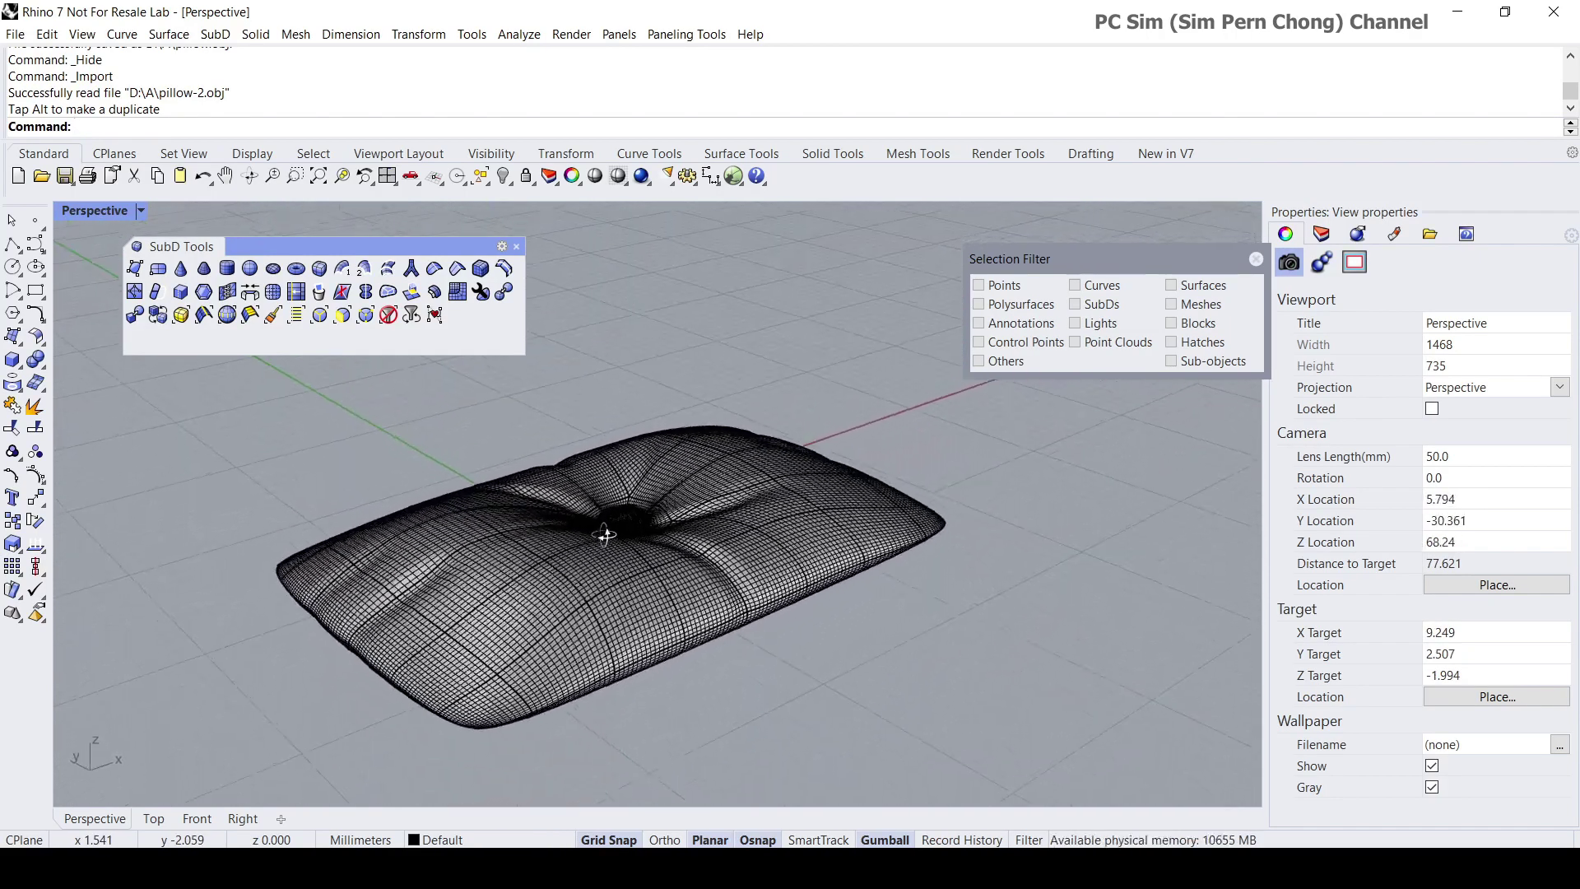
pyautogui.scroll(2, 545, 571)
pyautogui.scroll(2, 545, 571)
pyautogui.click(545, 571)
pyautogui.scroll(-2, 544, 571)
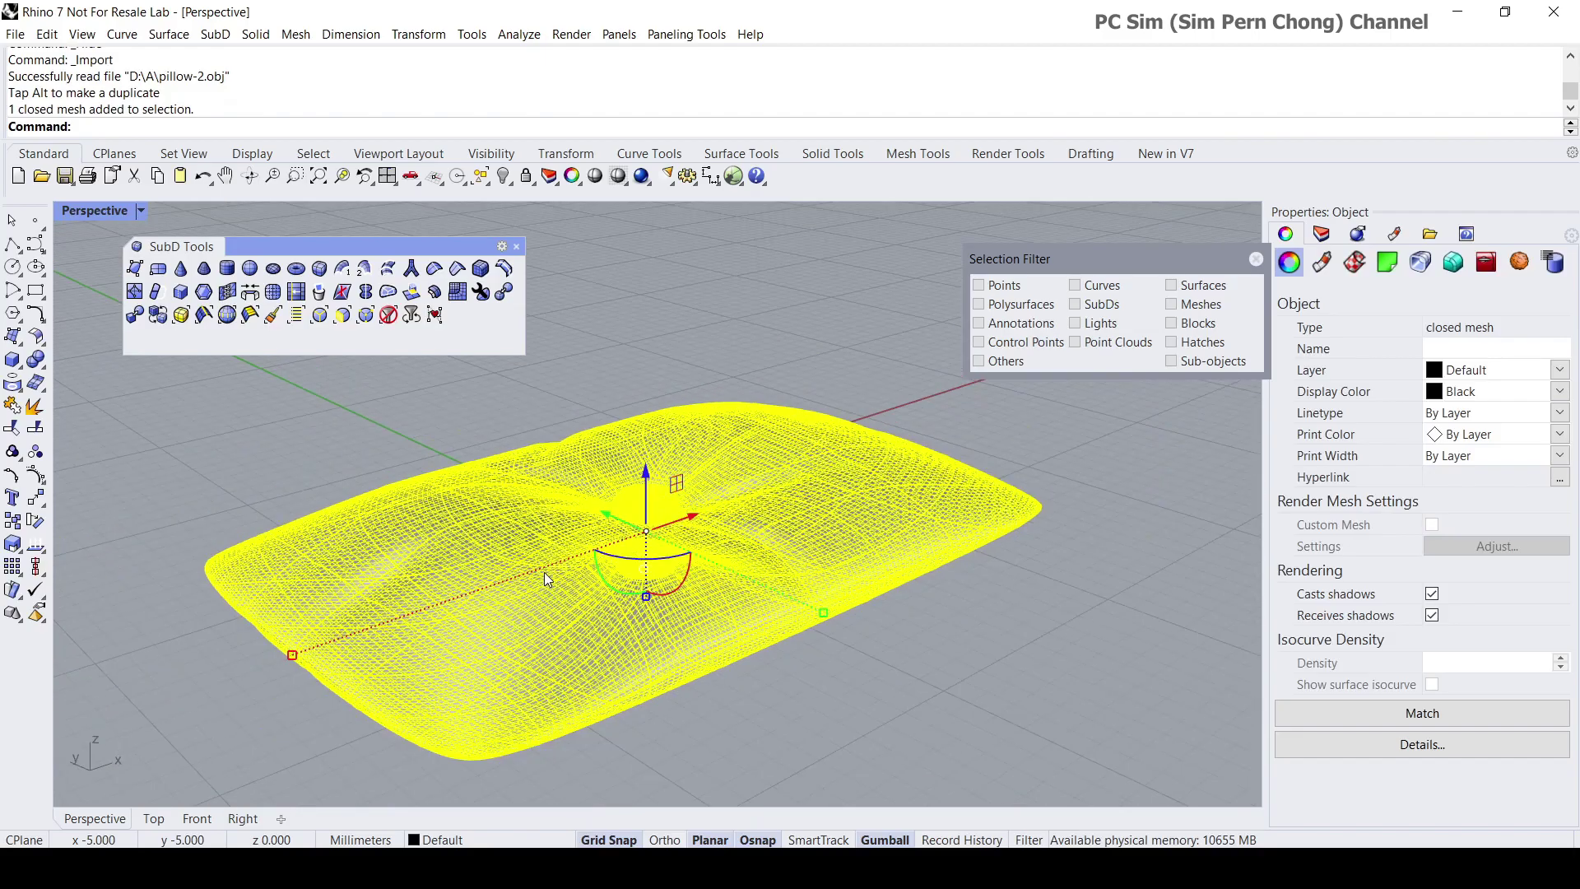
pyautogui.scroll(-2, 545, 573)
pyautogui.click(897, 651)
pyautogui.moveTo(880, 605)
pyautogui.mouseDown(button='right')
pyautogui.moveTo(849, 739)
pyautogui.moveTo(868, 612)
pyautogui.mouseUp(button='right')
pyautogui.scroll(4, 733, 618)
pyautogui.scroll(-4, 733, 619)
pyautogui.keyDown('shift'); pyautogui.moveTo(733, 634); pyautogui.dragTo(815, 654, button='right'); pyautogui.keyUp('shift')
pyautogui.scroll(3, 664, 502)
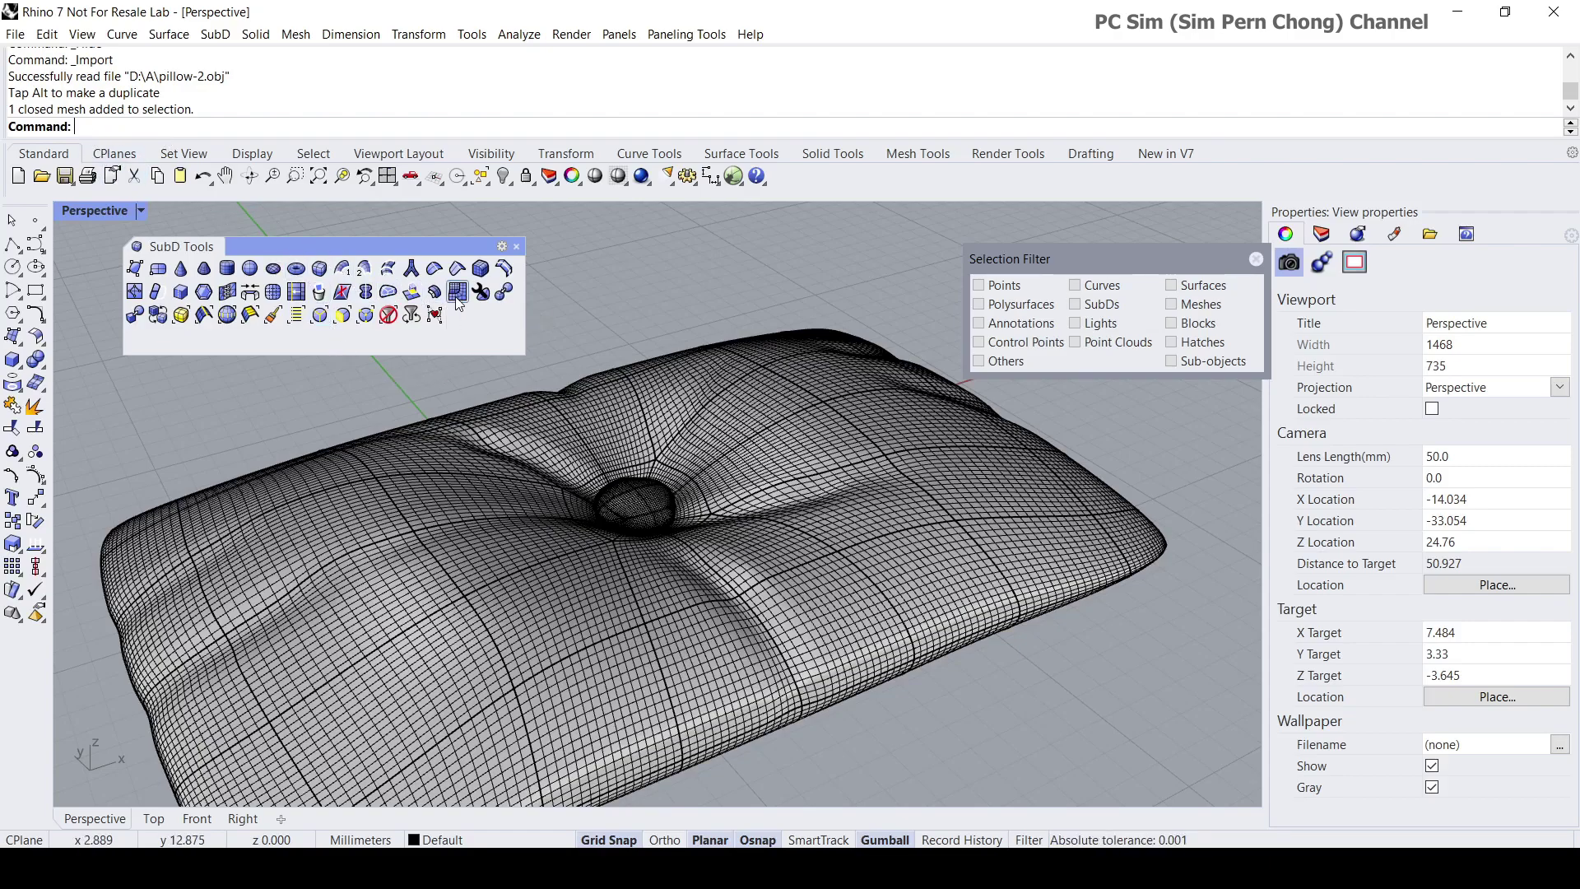
# Quad remesh the imported pillow mesh with a target quad count of 2000, adaptive size 50% and Convert to SubD enabled.
pyautogui.click(724, 447)
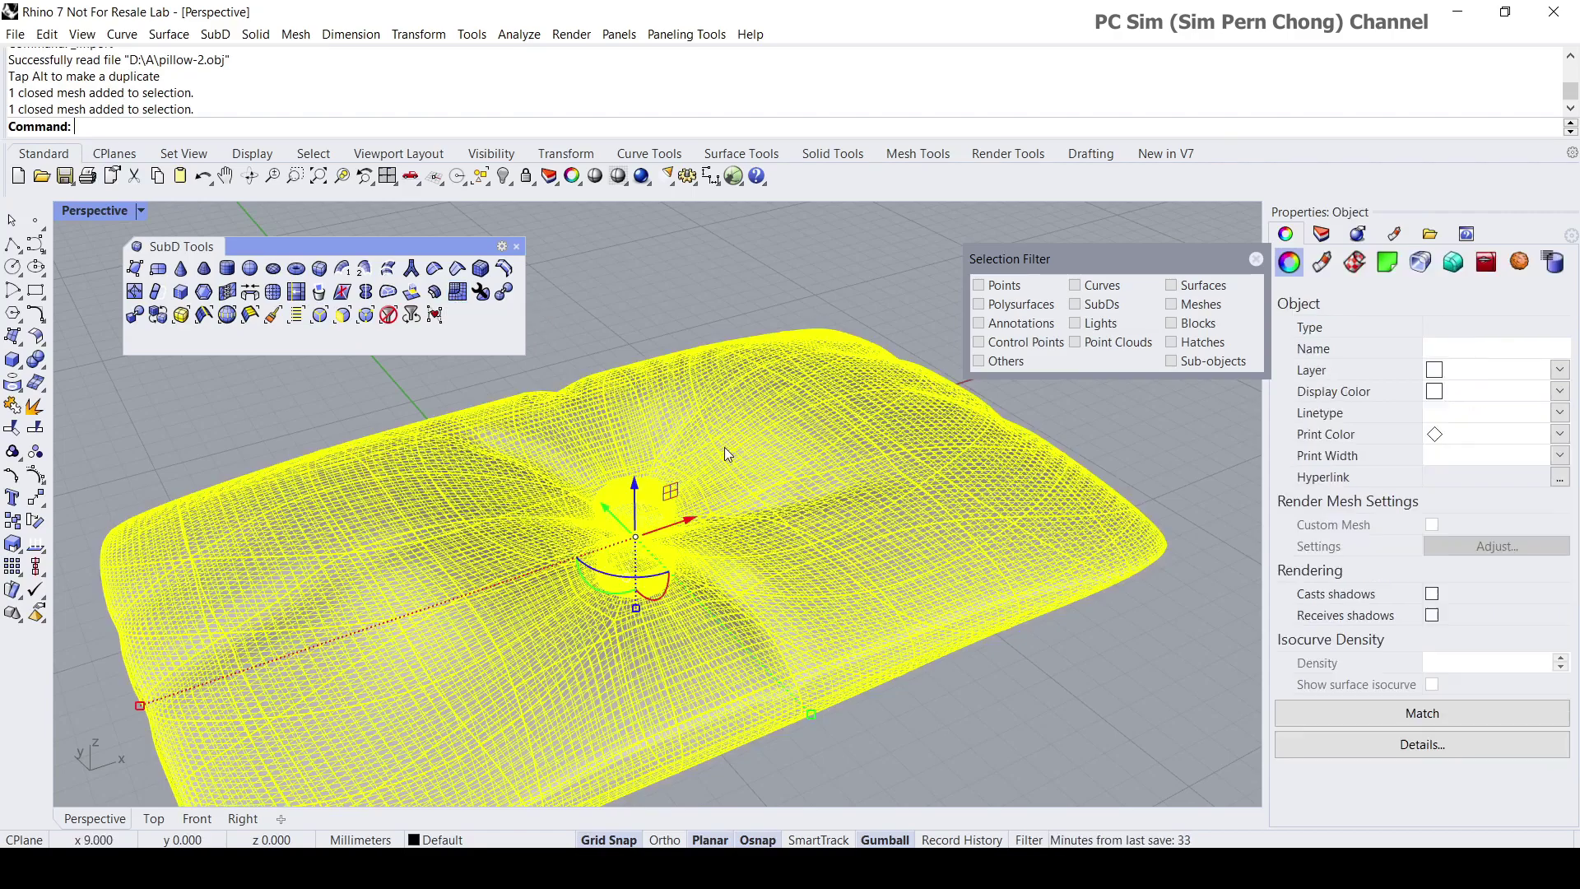
pyautogui.click(458, 293)
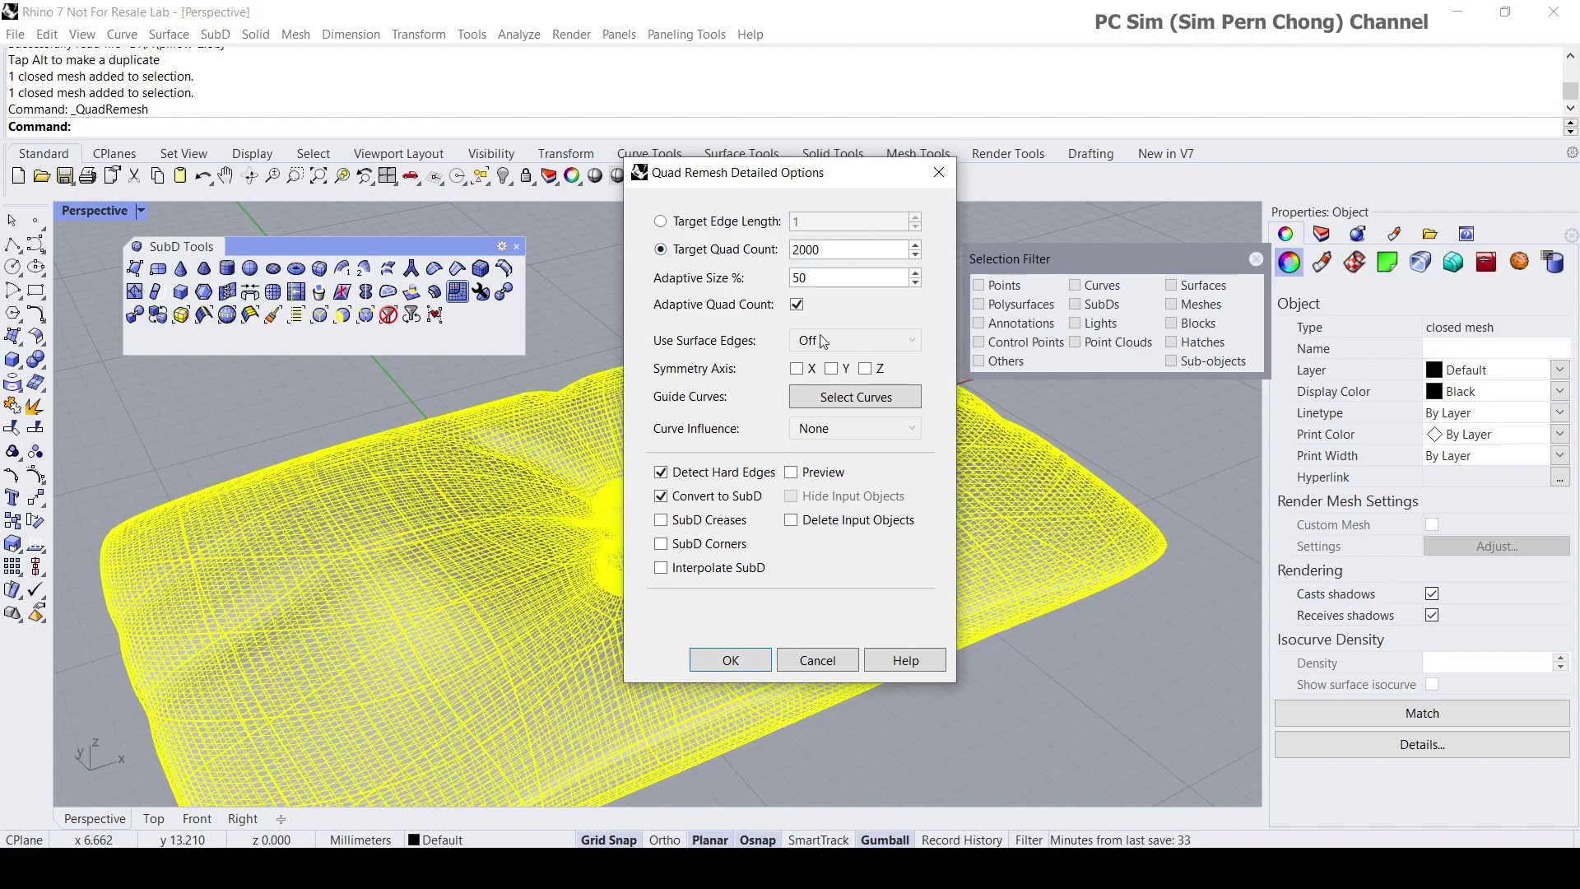
pyautogui.moveTo(788, 183); pyautogui.dragTo(769, 189)
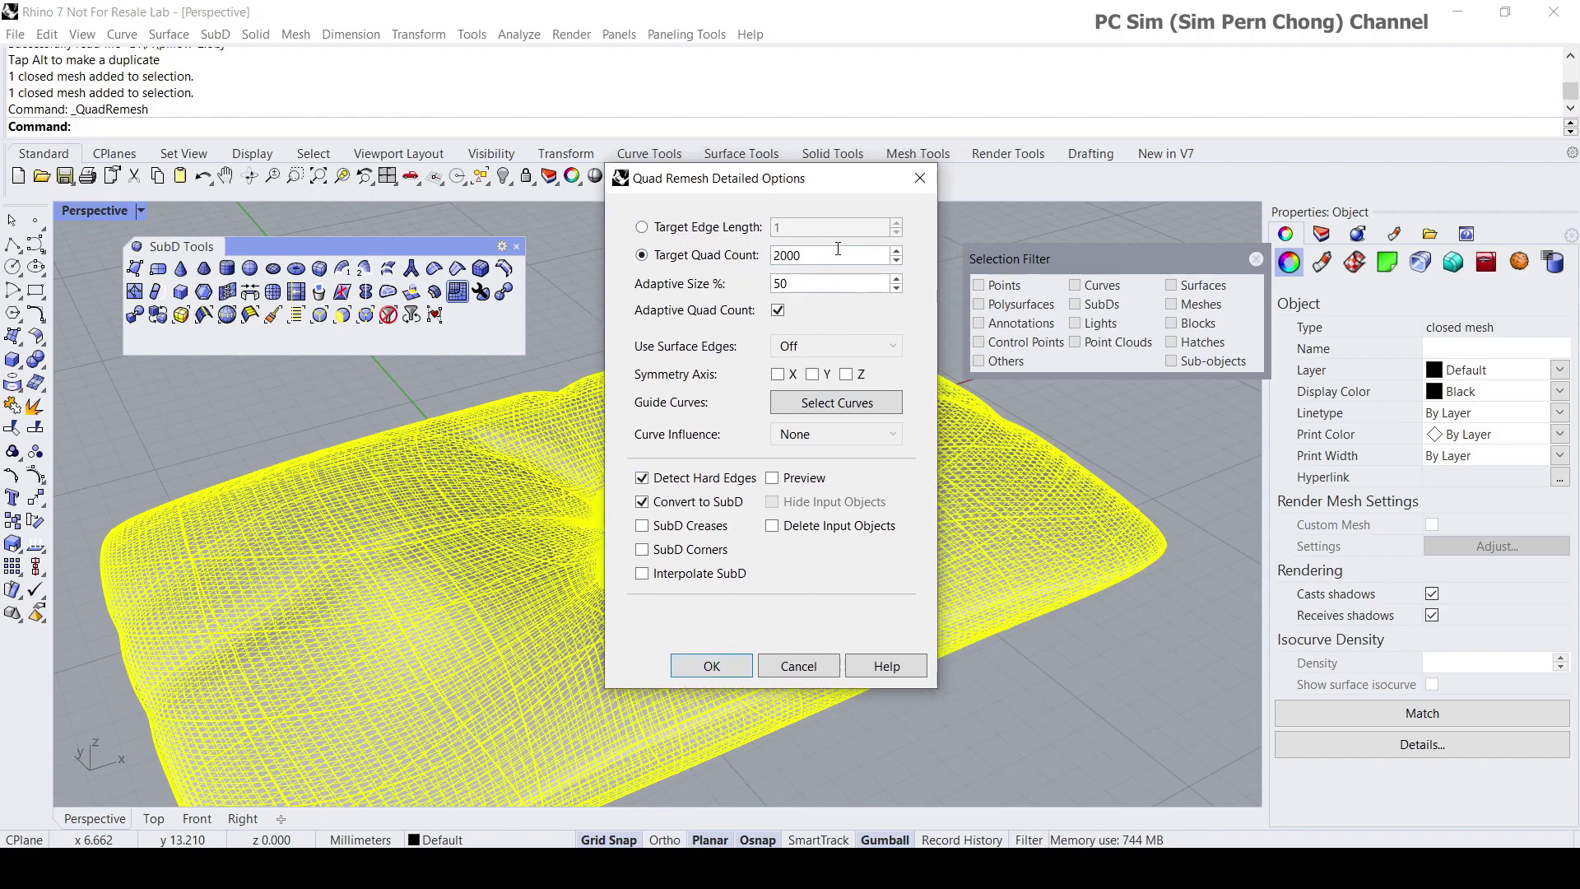
pyautogui.click(711, 668)
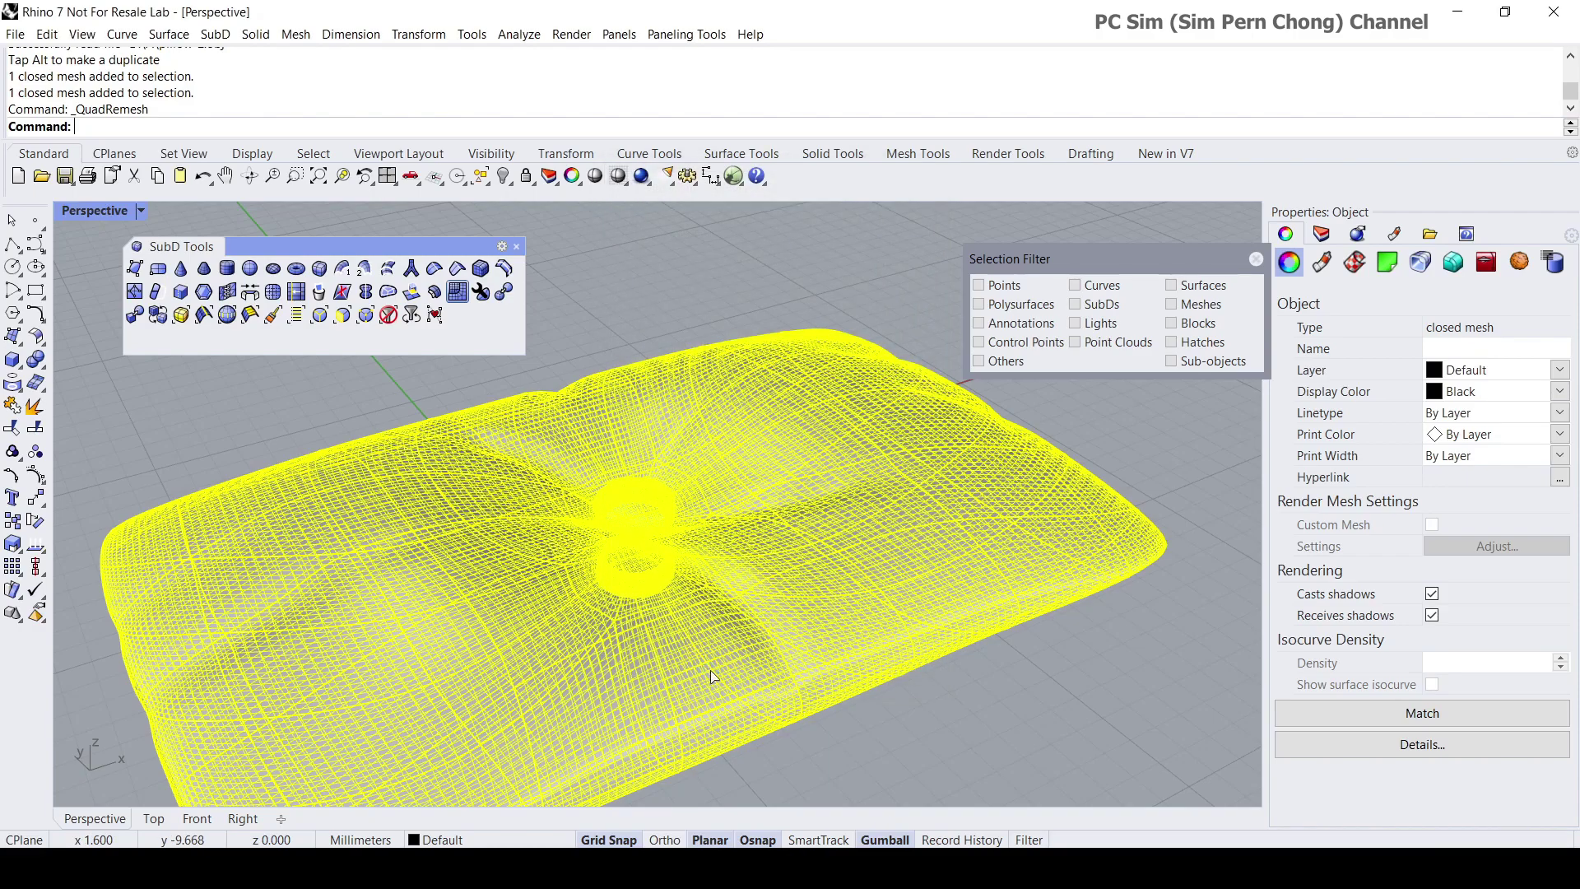
# Move the dense imported mesh along the X axis, clear of the remeshed SubD pillow.
pyautogui.scroll(-3, 736, 578)
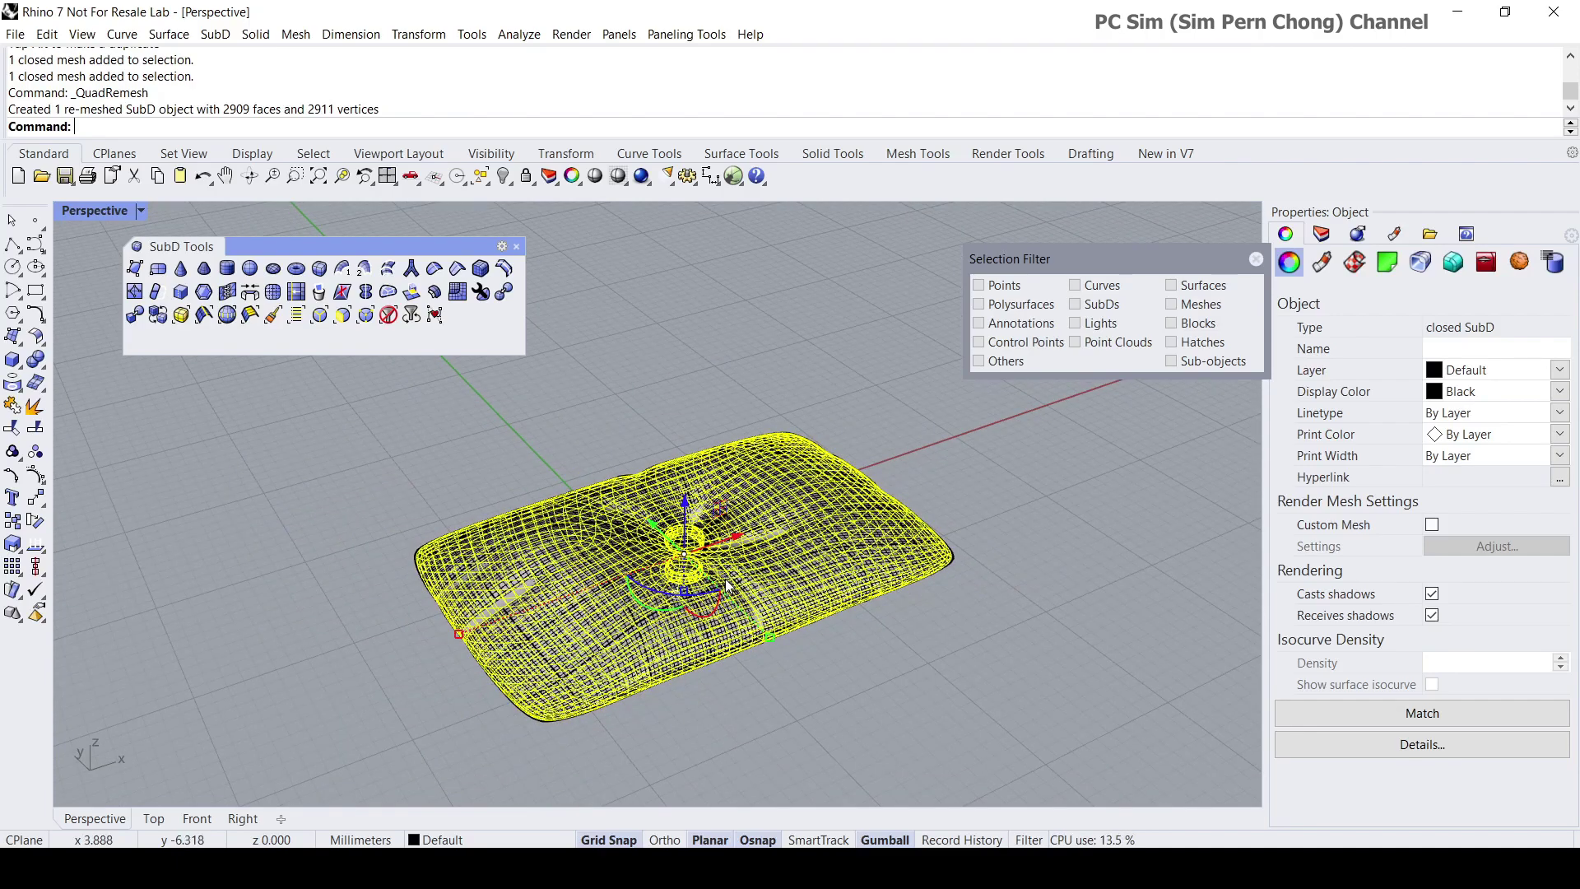
pyautogui.click(869, 573)
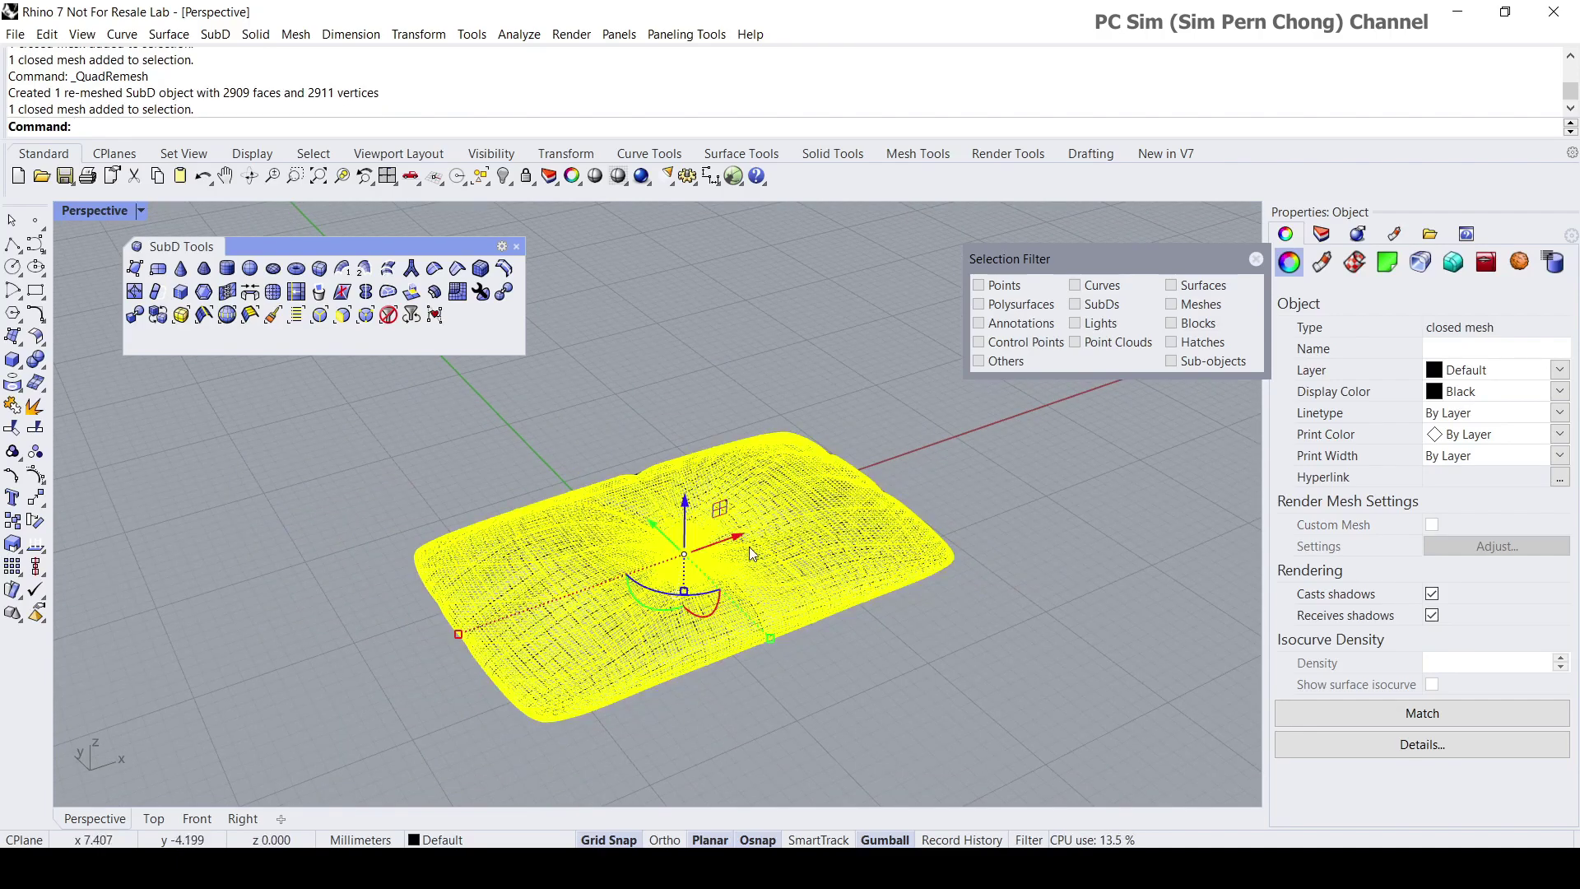
pyautogui.moveTo(735, 546); pyautogui.dragTo(1197, 422)
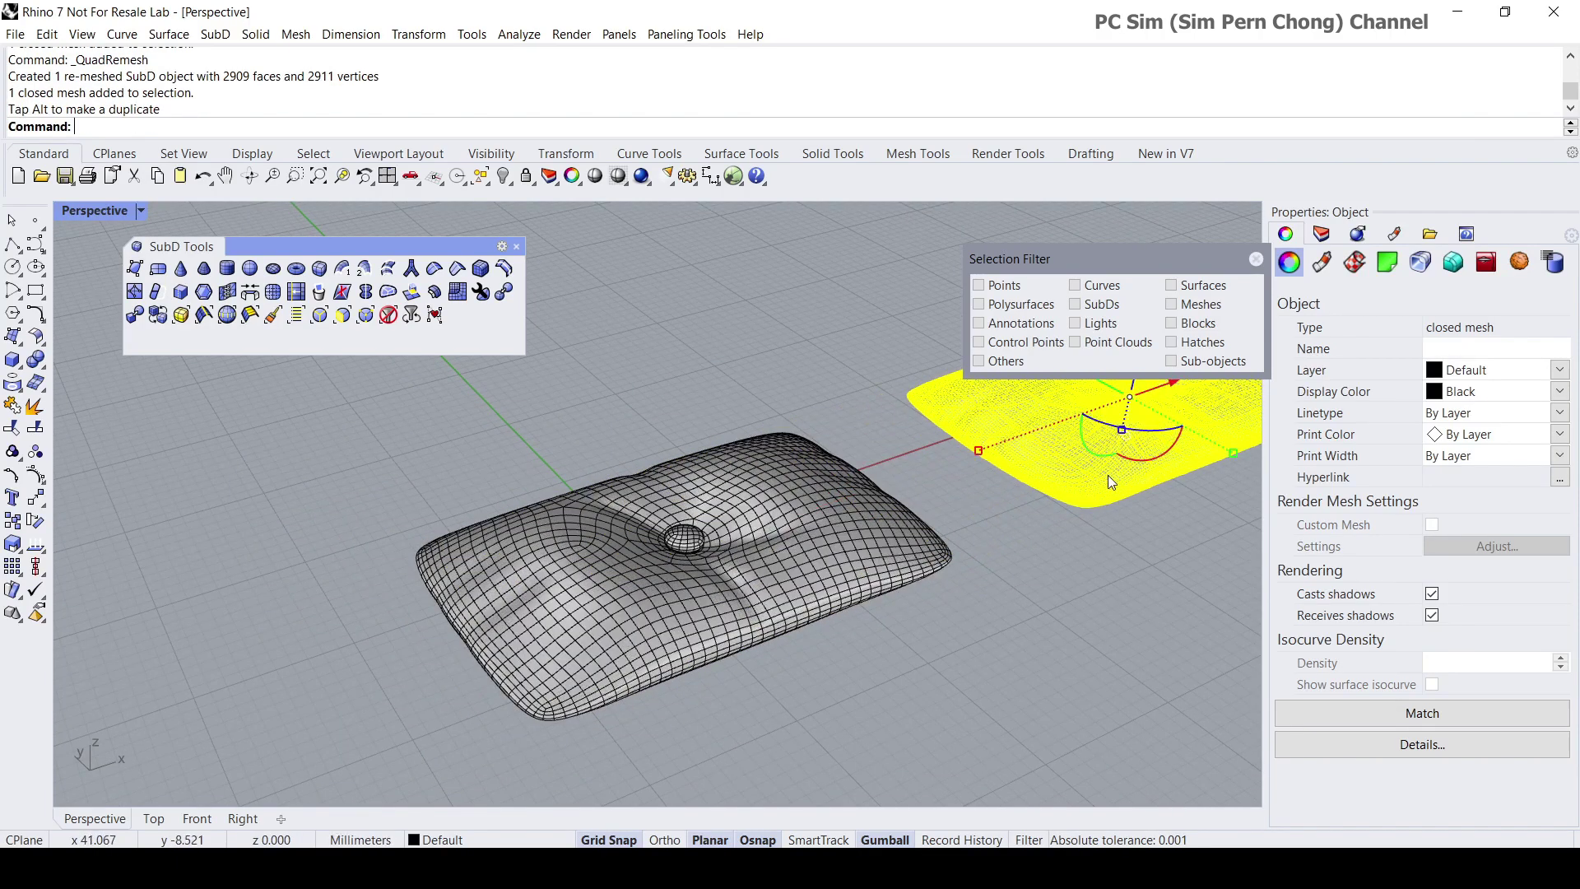
# Inspect the remeshed SubD pillow's quad layout around the button and creases from several angles.
pyautogui.moveTo(857, 637); pyautogui.dragTo(827, 646, button='right')
pyautogui.scroll(4, 634, 556)
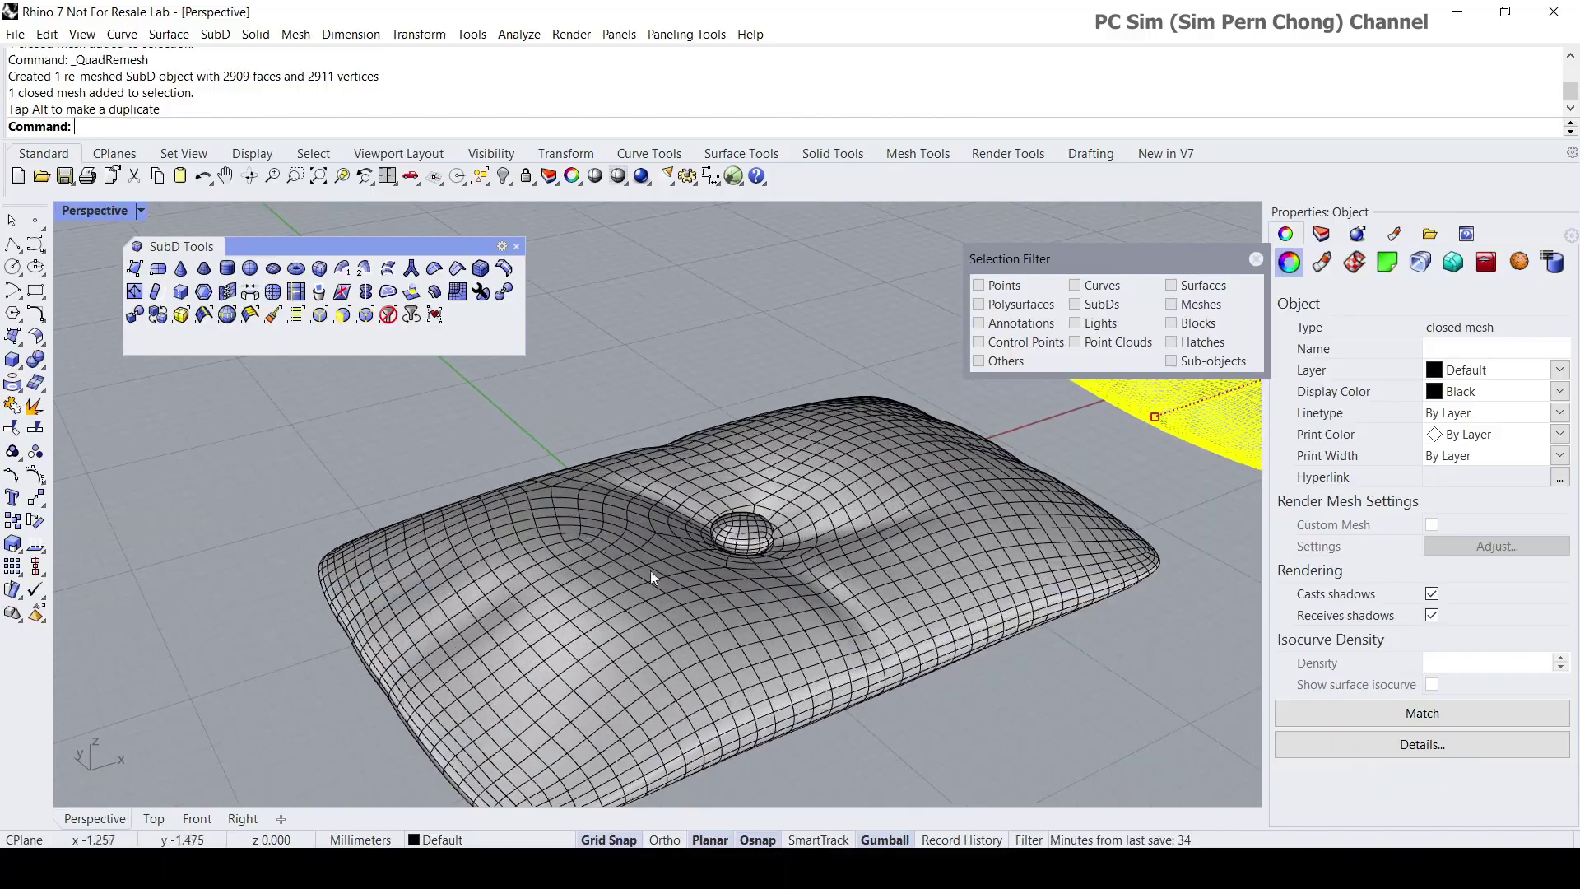
pyautogui.moveTo(650, 570); pyautogui.dragTo(594, 438, button='right')
pyautogui.scroll(8, 743, 557)
pyautogui.scroll(-5, 744, 573)
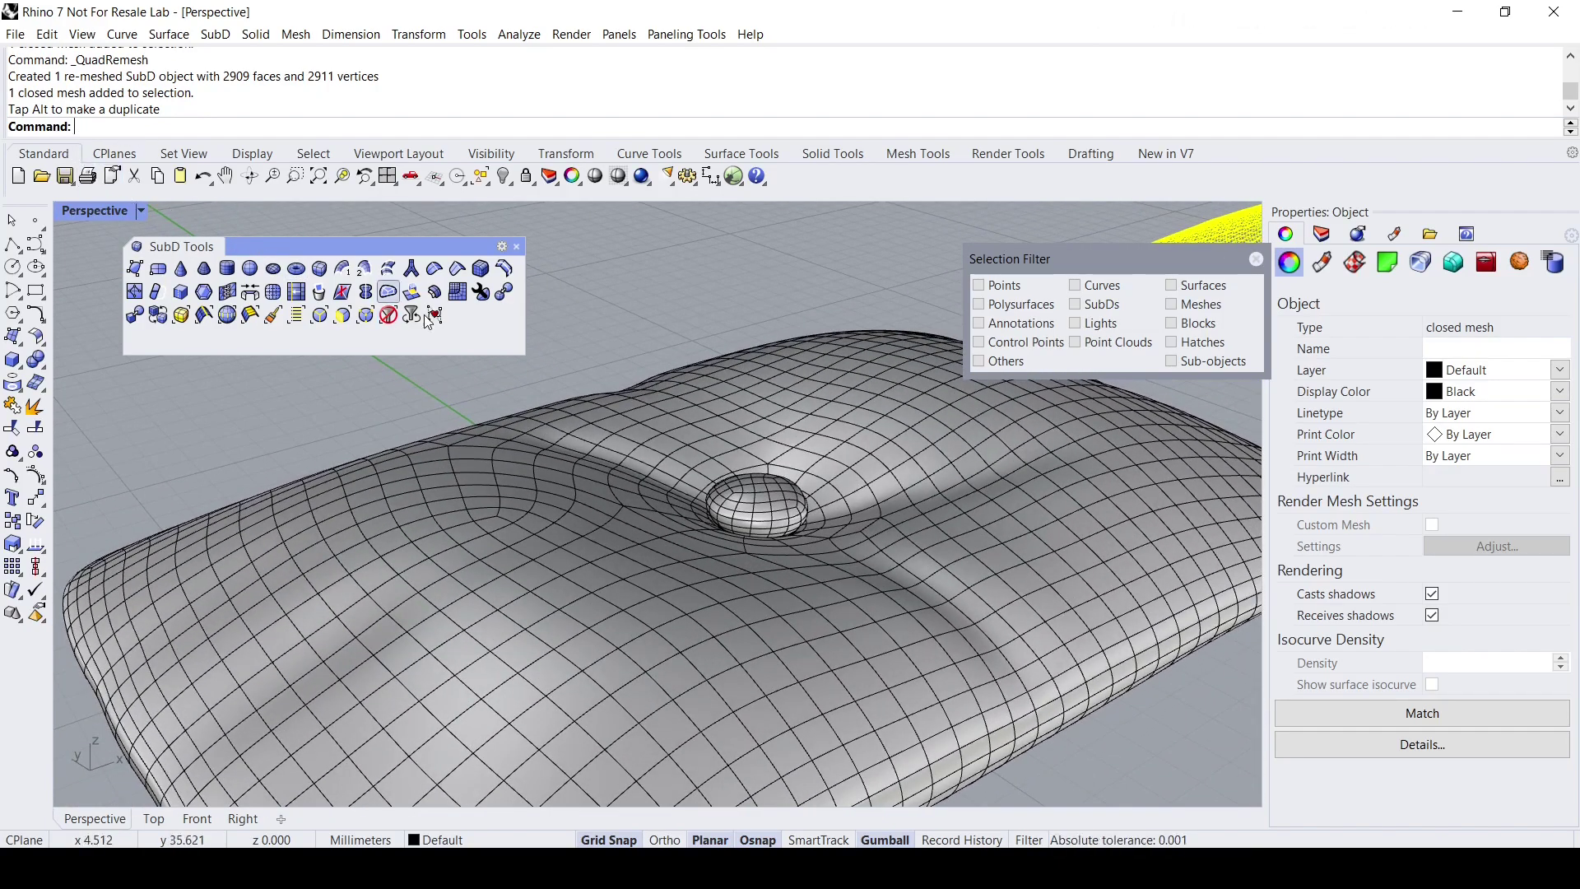
pyautogui.scroll(-2, 685, 523)
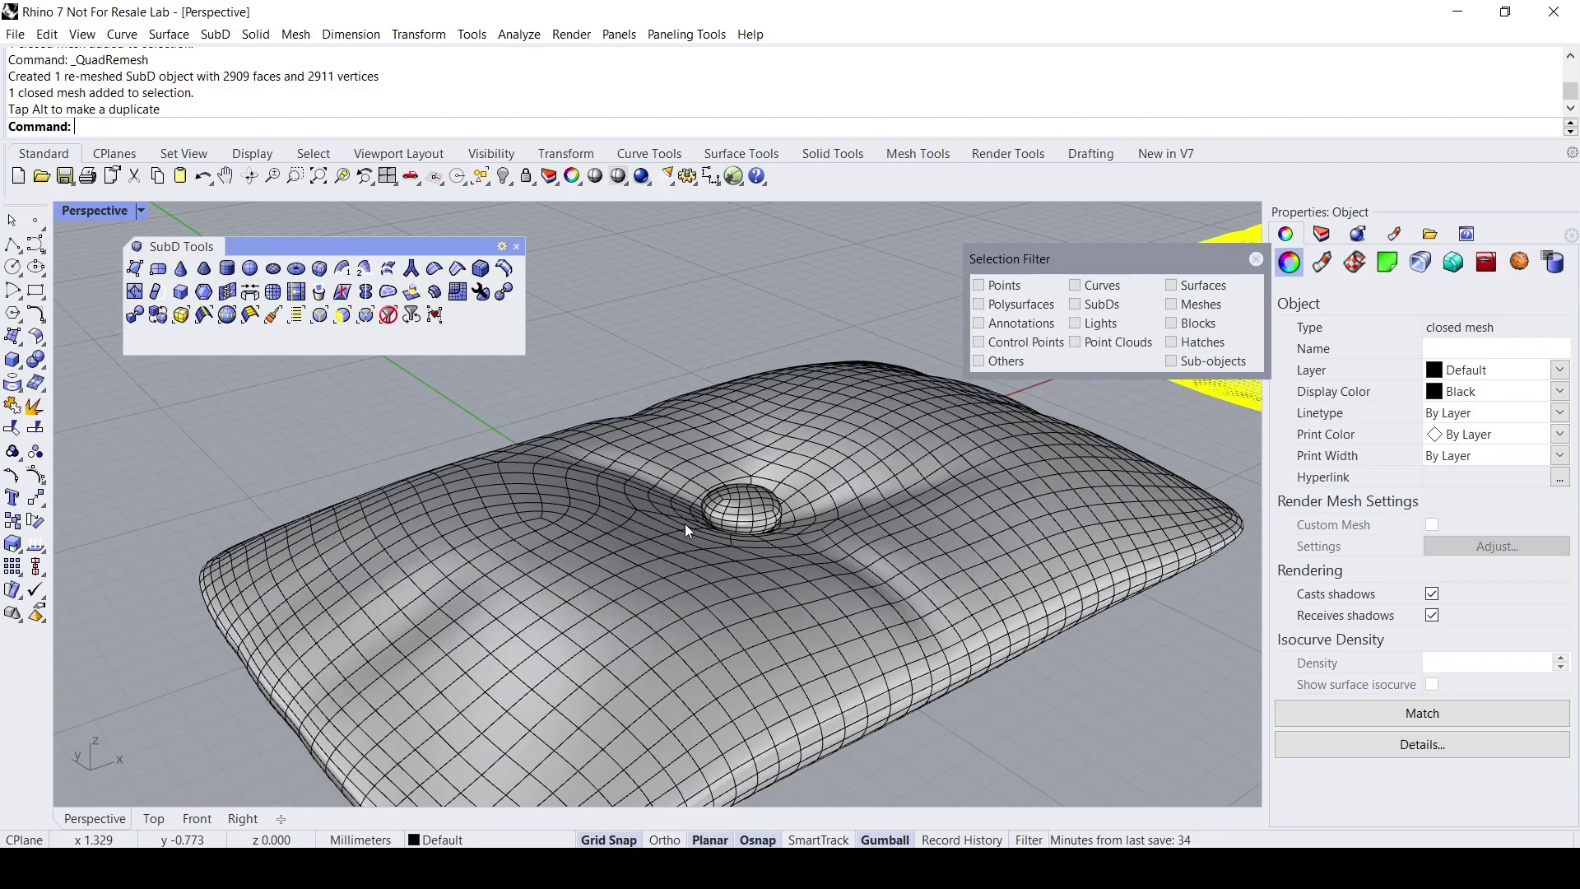
pyautogui.scroll(4, 880, 558)
pyautogui.scroll(-5, 881, 558)
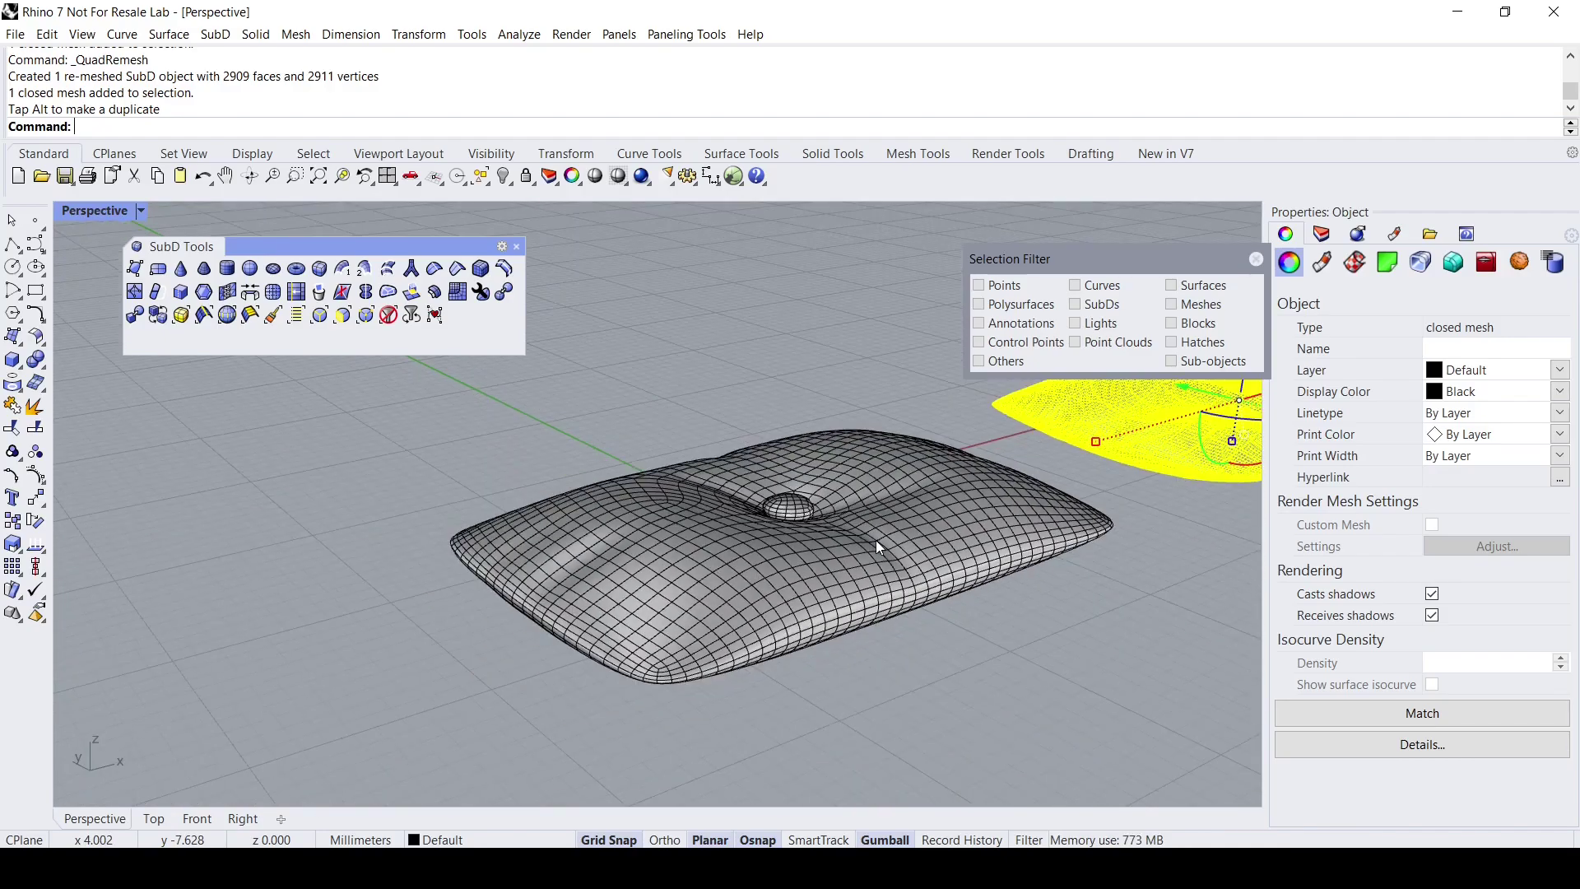
pyautogui.moveTo(875, 540); pyautogui.dragTo(742, 572, button='right')
pyautogui.scroll(3, 798, 558)
pyautogui.scroll(-2, 807, 558)
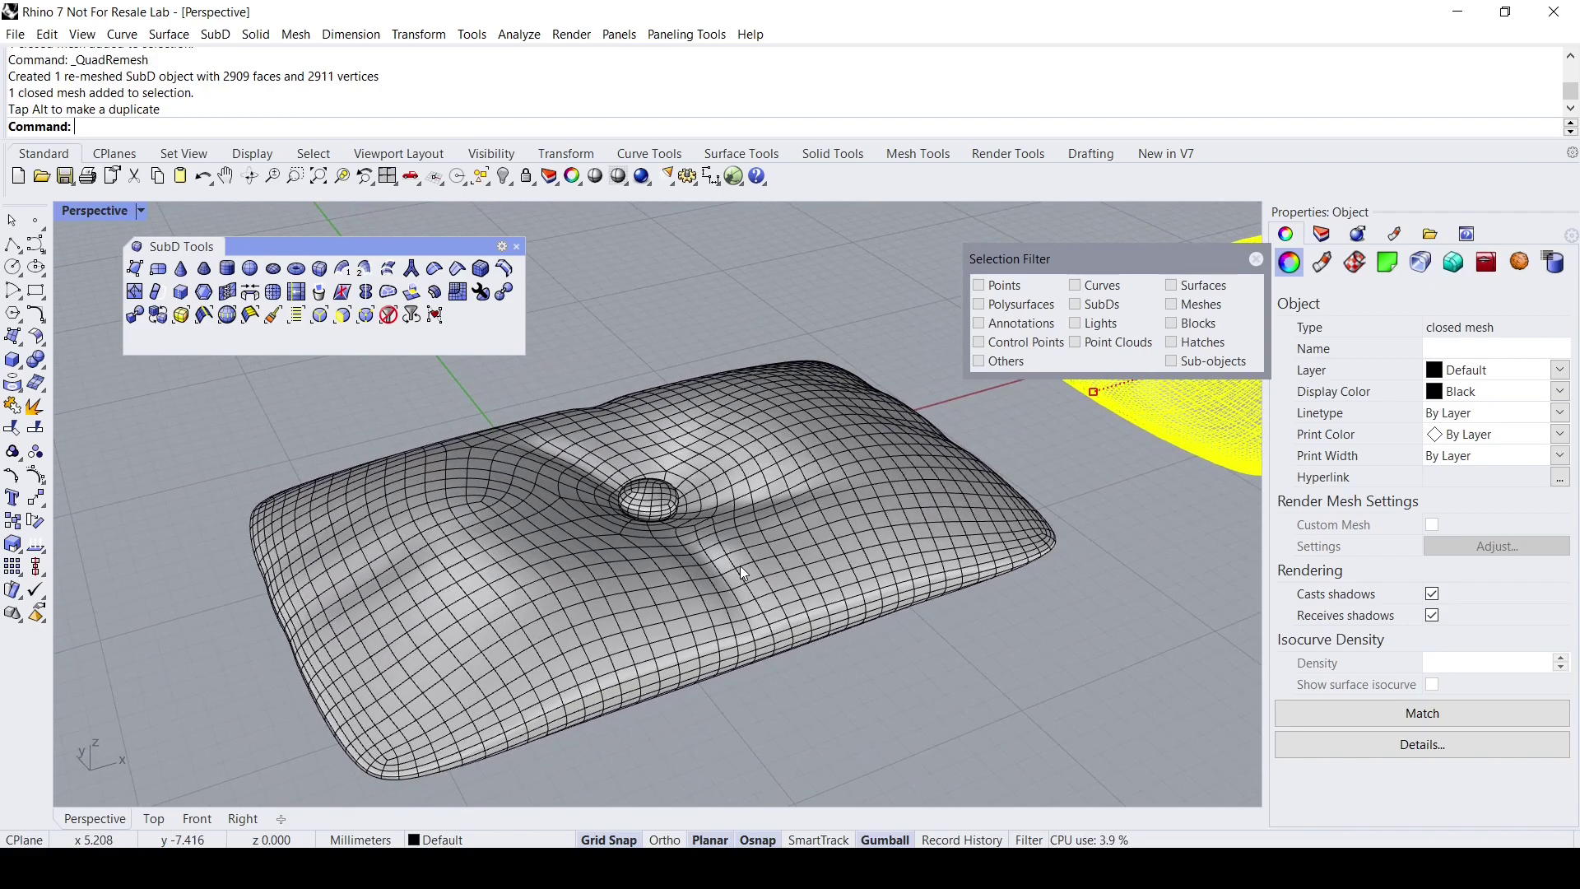